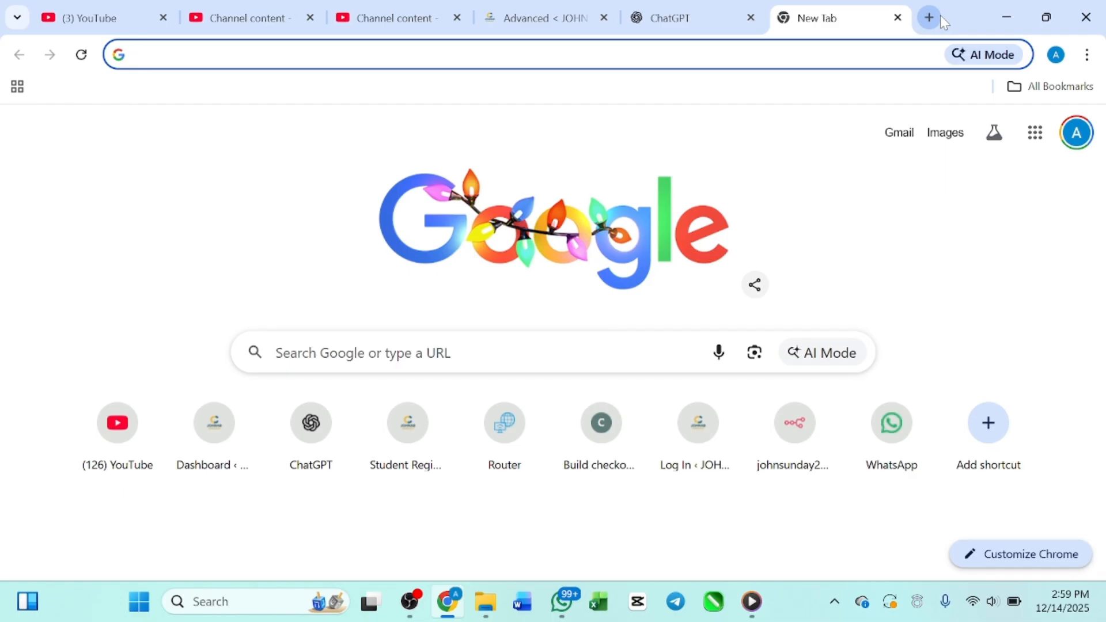
# Step: Switch to ChatGPT and paste the prepared AI mastery class prompt with its modules and lessons into the message box
pyautogui.click(693, 23)
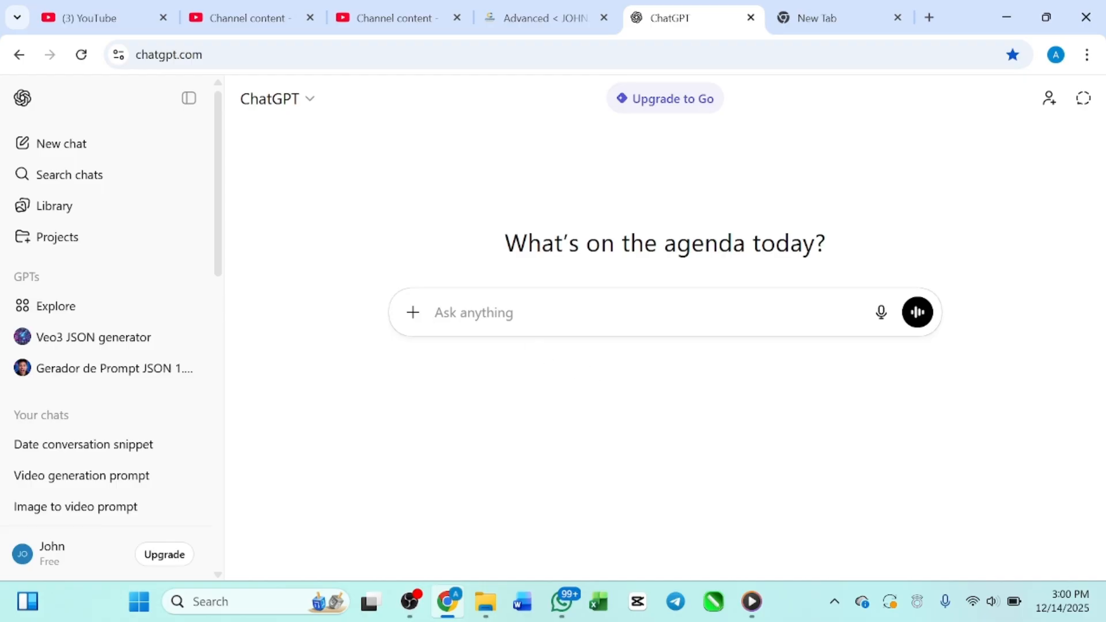
pyautogui.rightClick(449, 312)
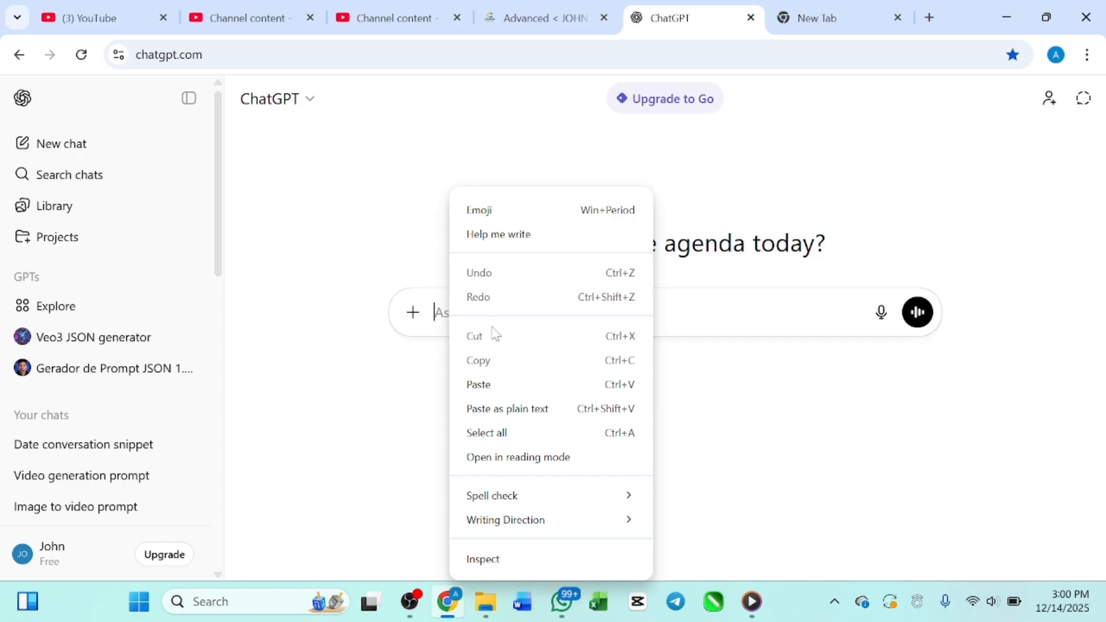
pyautogui.click(436, 312)
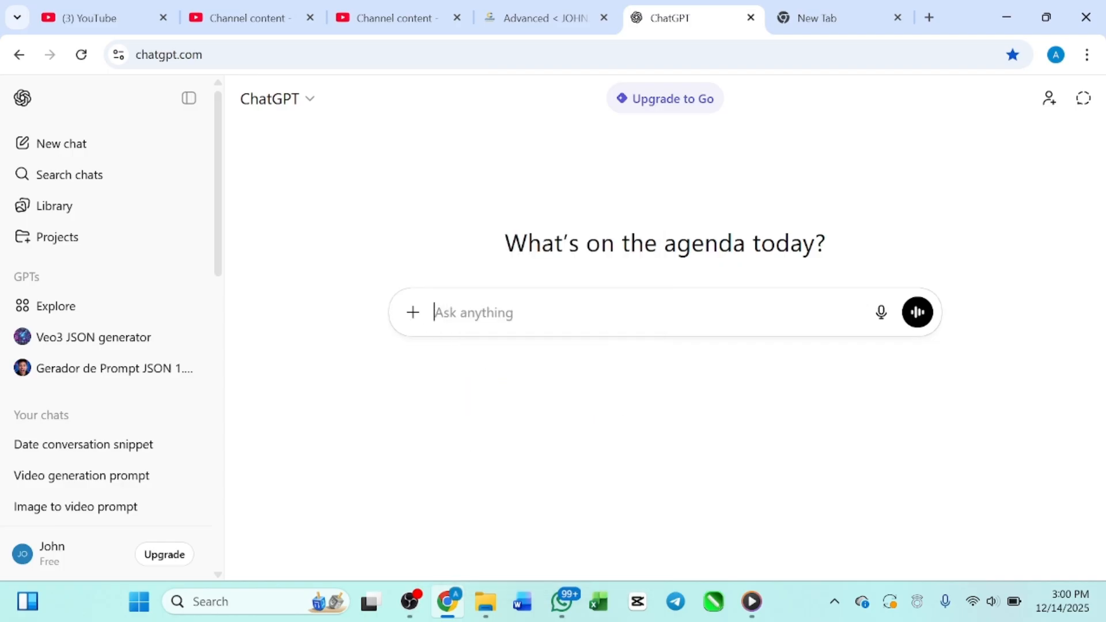
pyautogui.hotkey('ctrl', 'v')
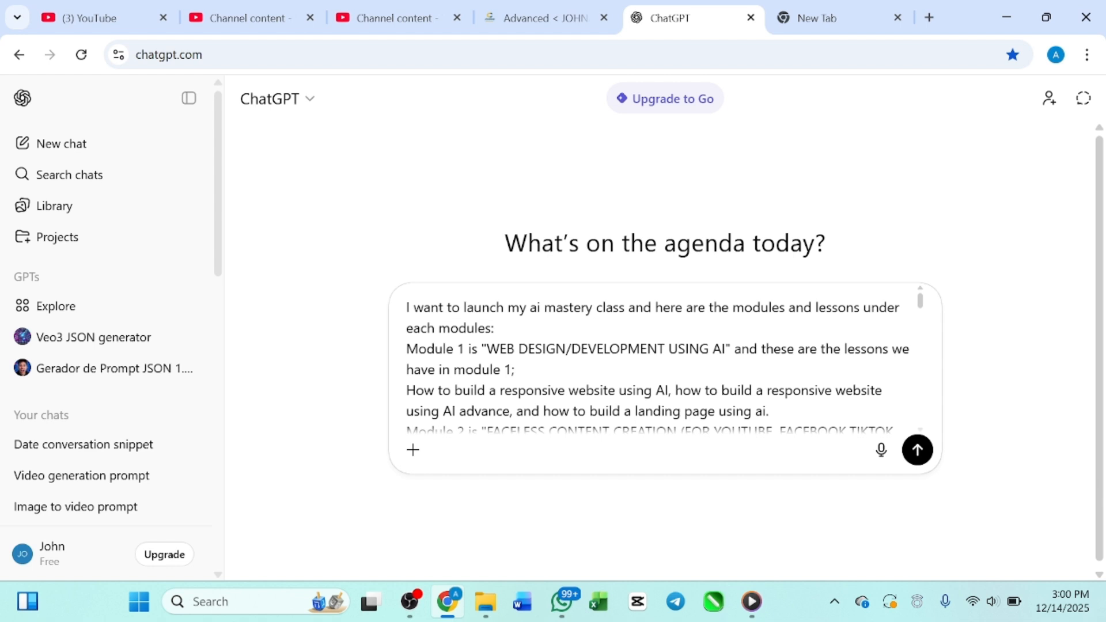
# Step: Review the pasted prompt's introduction and its Module 1 lessons on web design and development using AI
pyautogui.scroll(-1, 665, 368)
pyautogui.scroll(1, 665, 369)
pyautogui.scroll(-1, 657, 357)
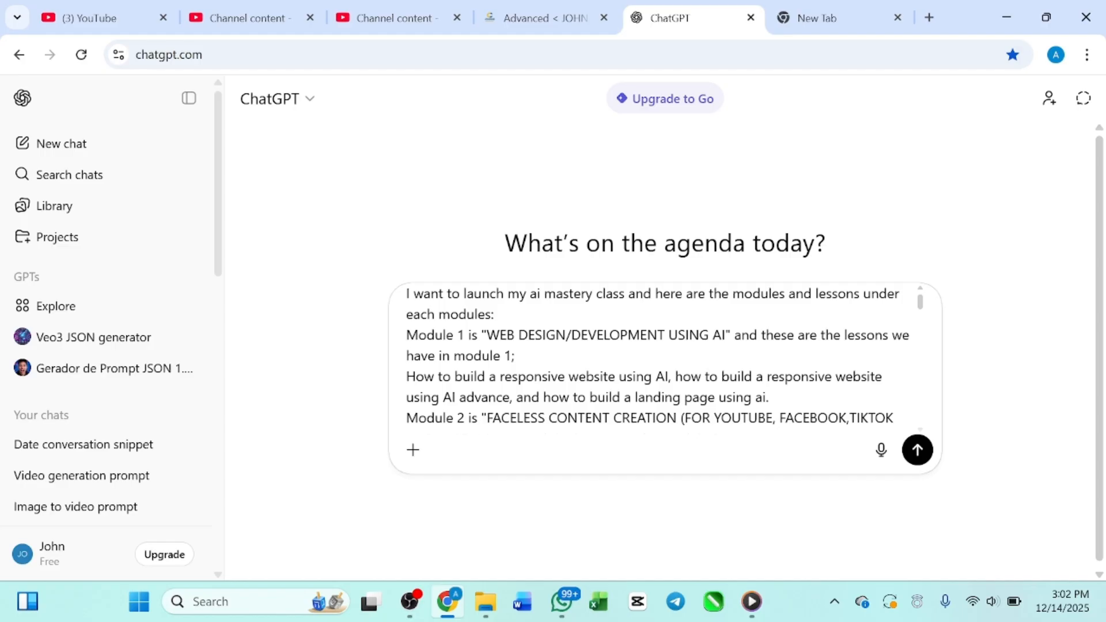
pyautogui.scroll(1, 659, 360)
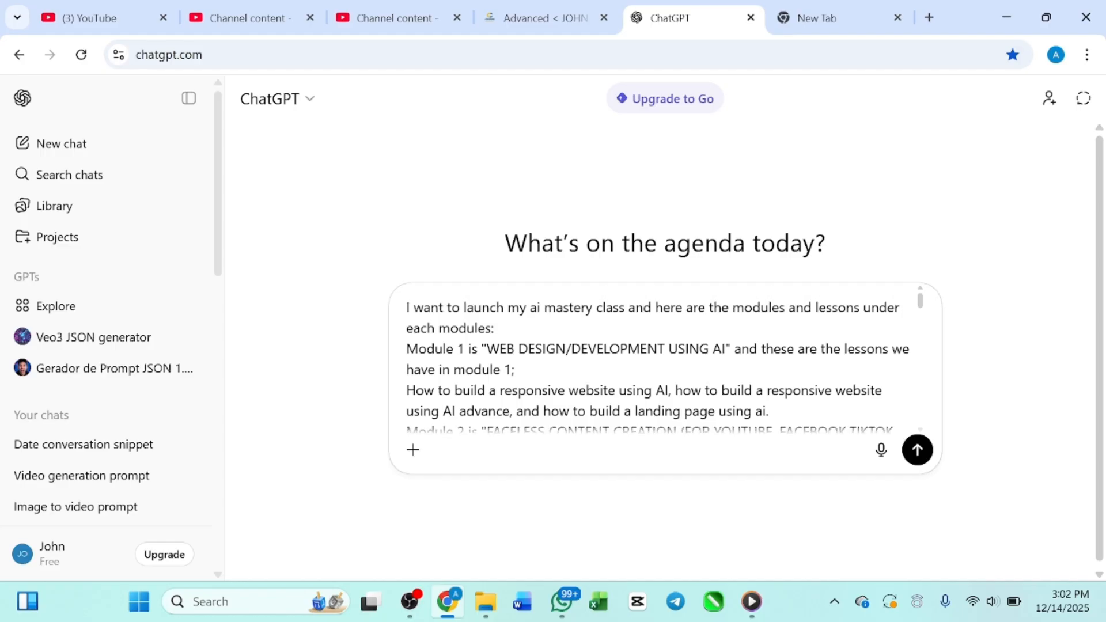
pyautogui.scroll(-1, 658, 360)
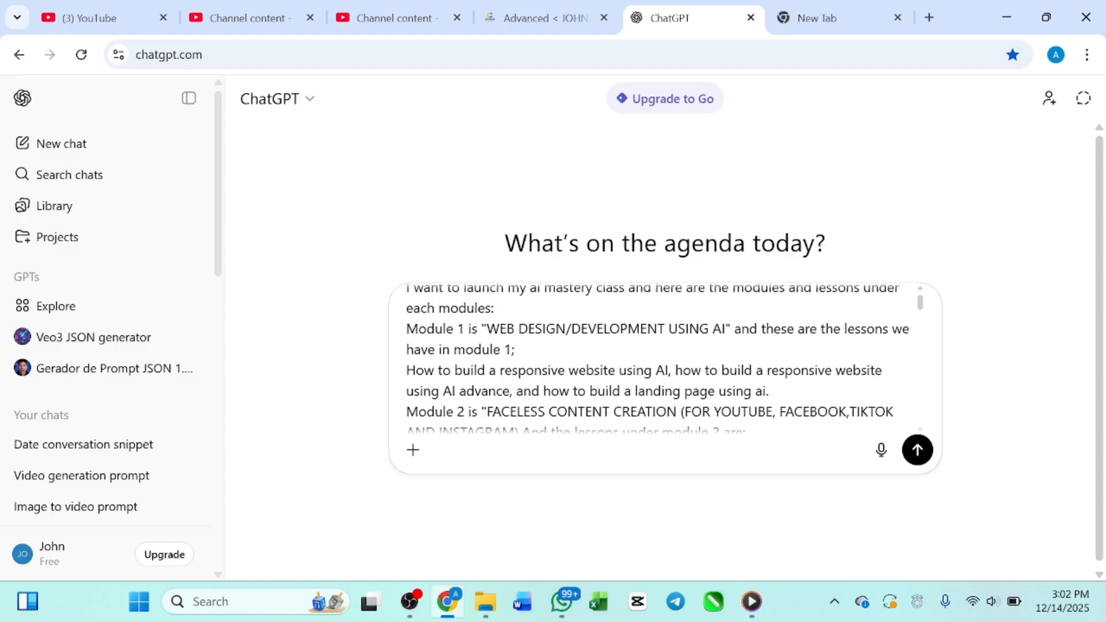
pyautogui.scroll(1, 659, 360)
pyautogui.scroll(-1, 658, 360)
pyautogui.scroll(-1, 658, 360)
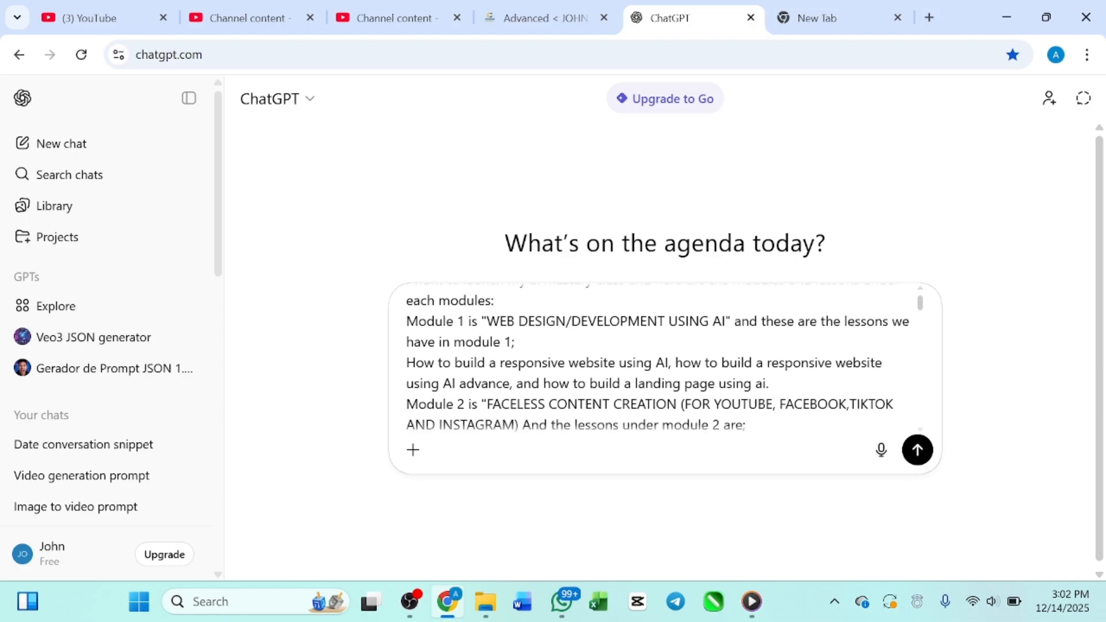
pyautogui.scroll(-1, 658, 360)
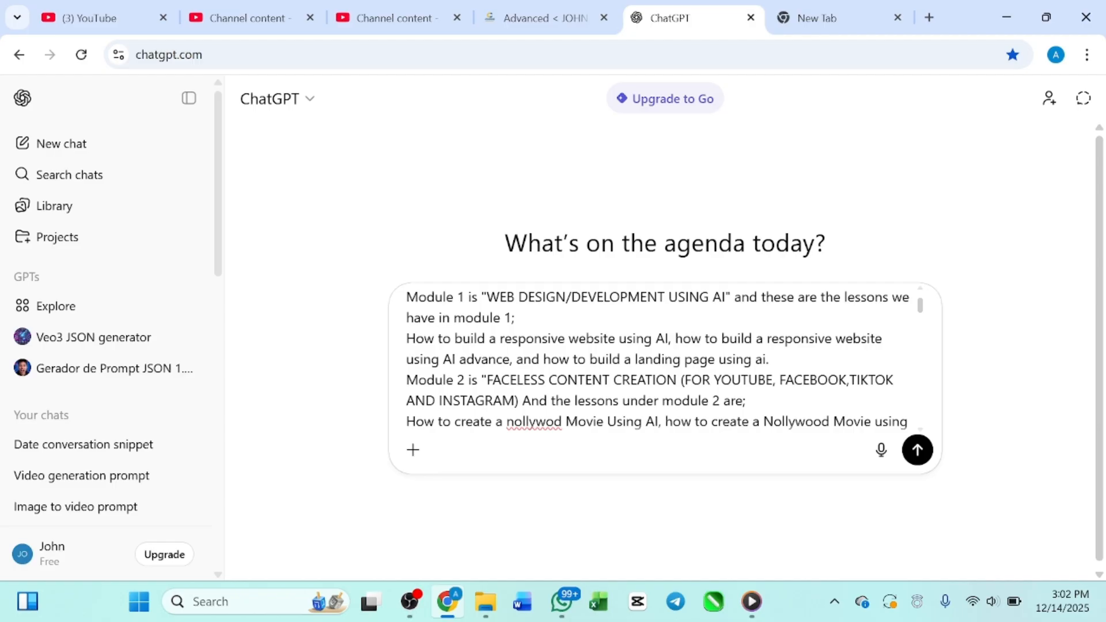
pyautogui.scroll(-1, 656, 357)
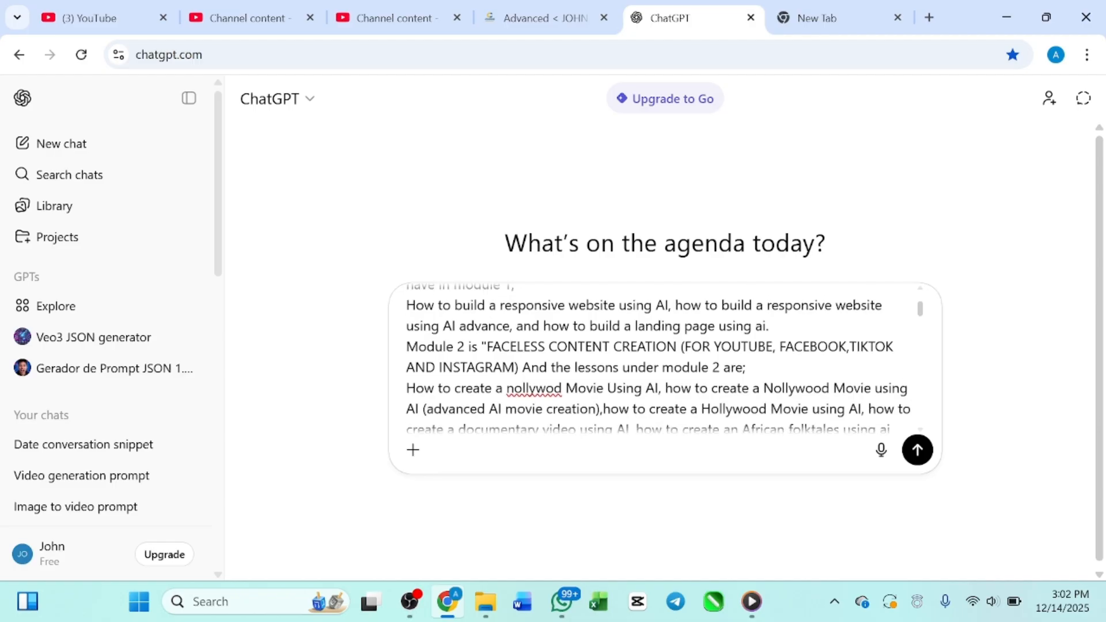
pyautogui.scroll(2, 657, 357)
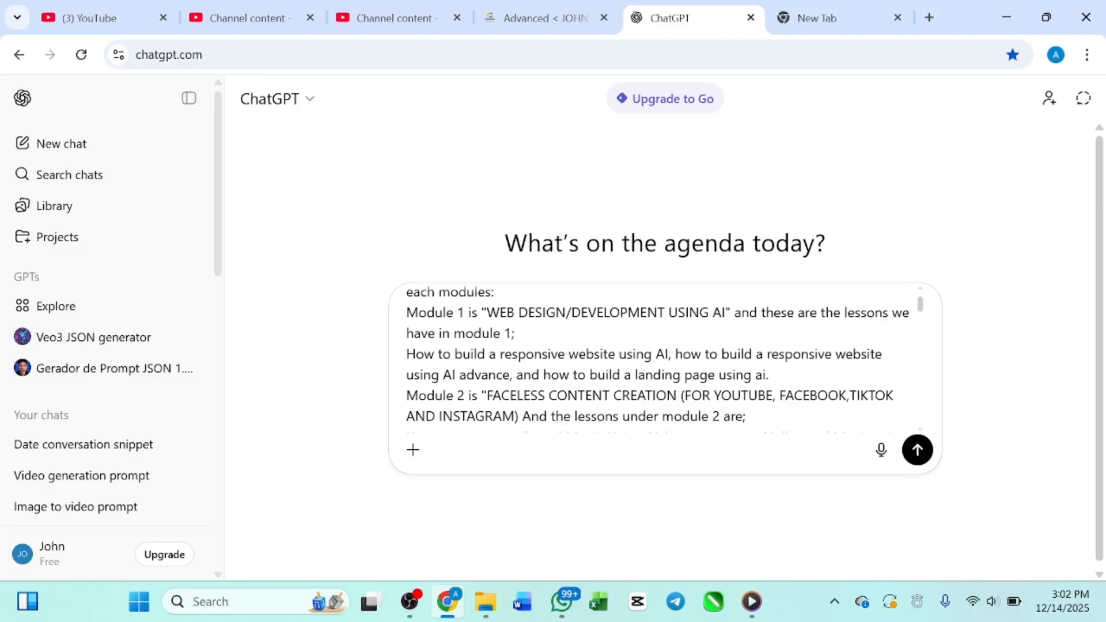
pyautogui.scroll(-1, 659, 359)
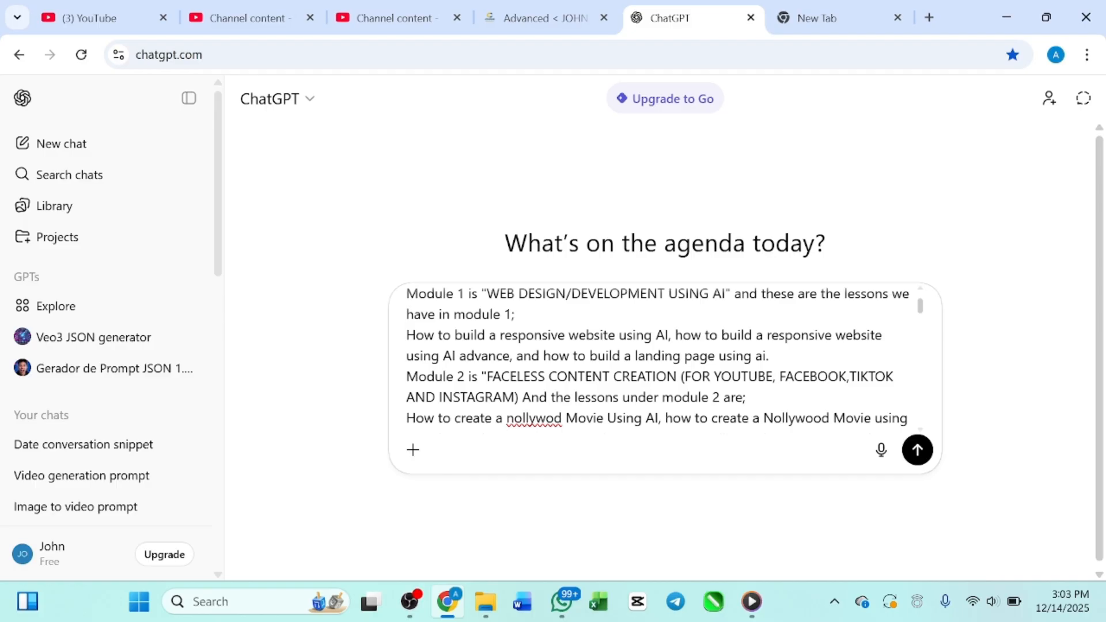
# Step: Review the prompt's Module 2 lessons on faceless content creation for YouTube, Facebook, TikTok and Instagram
pyautogui.scroll(-1, 658, 359)
pyautogui.scroll(1, 658, 359)
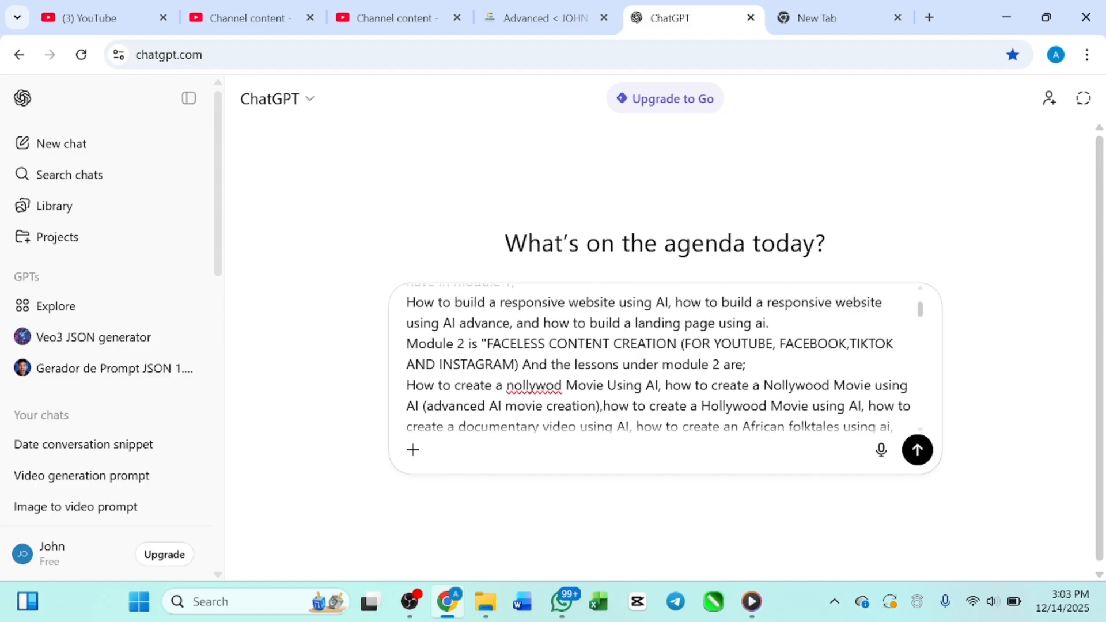
pyautogui.scroll(-1, 658, 359)
pyautogui.scroll(2, 658, 360)
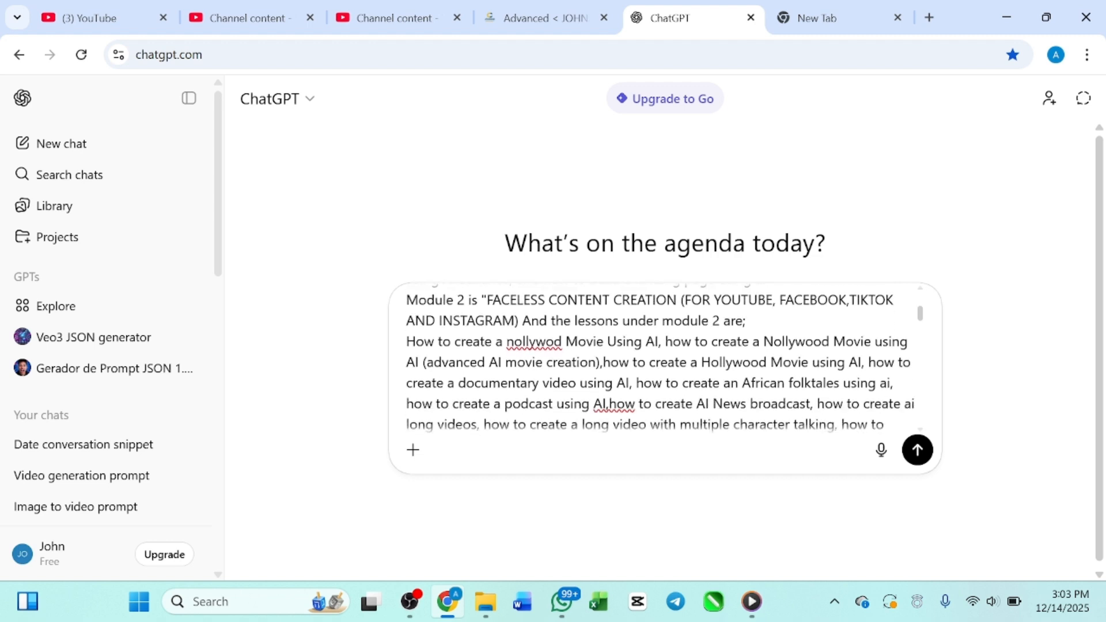
pyautogui.scroll(1, 664, 363)
pyautogui.scroll(-1, 664, 363)
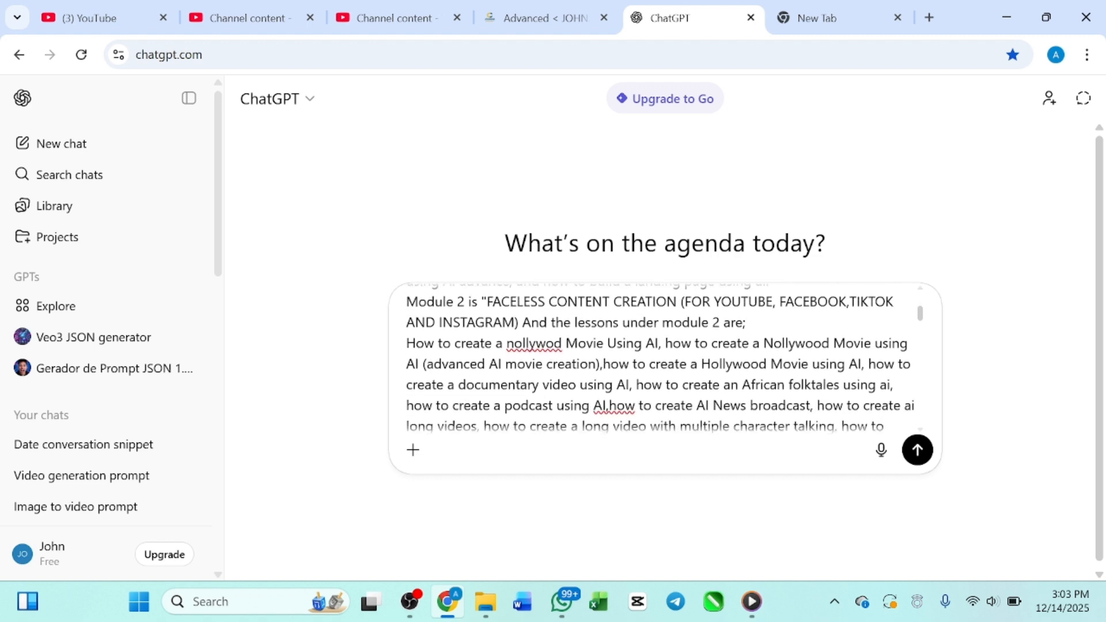
pyautogui.scroll(-5, 660, 358)
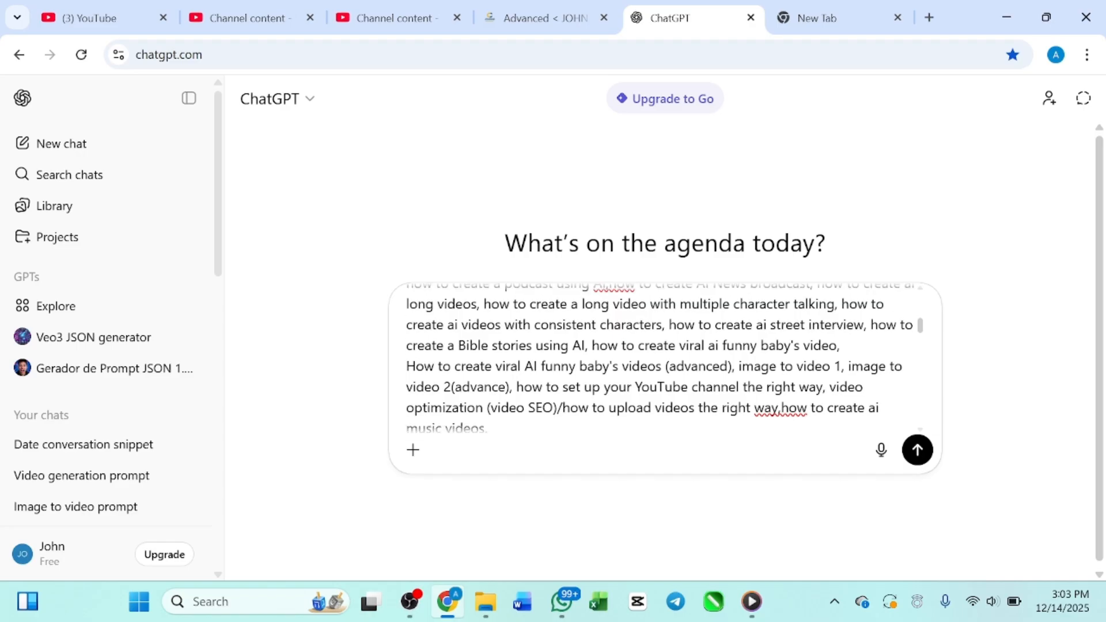
pyautogui.scroll(-2, 662, 357)
pyautogui.scroll(2, 662, 357)
pyautogui.scroll(-2, 663, 357)
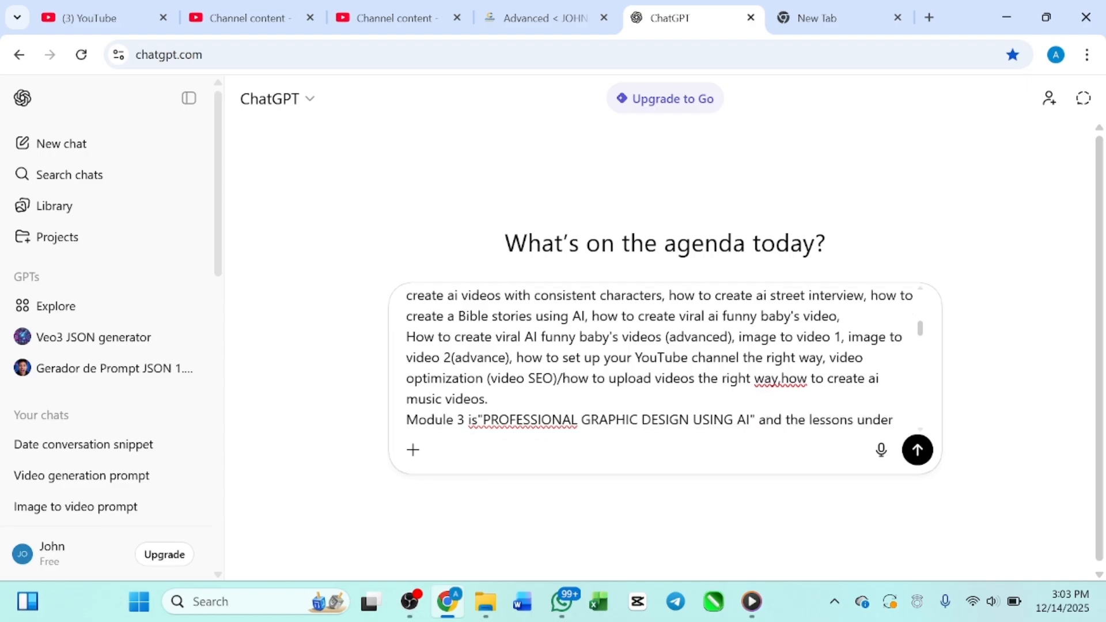
# Step: Review the prompt's lesson lists from Module 3 on graphic design using AI through Module 10 on Facebook and Instagram ads
pyautogui.scroll(-2, 660, 357)
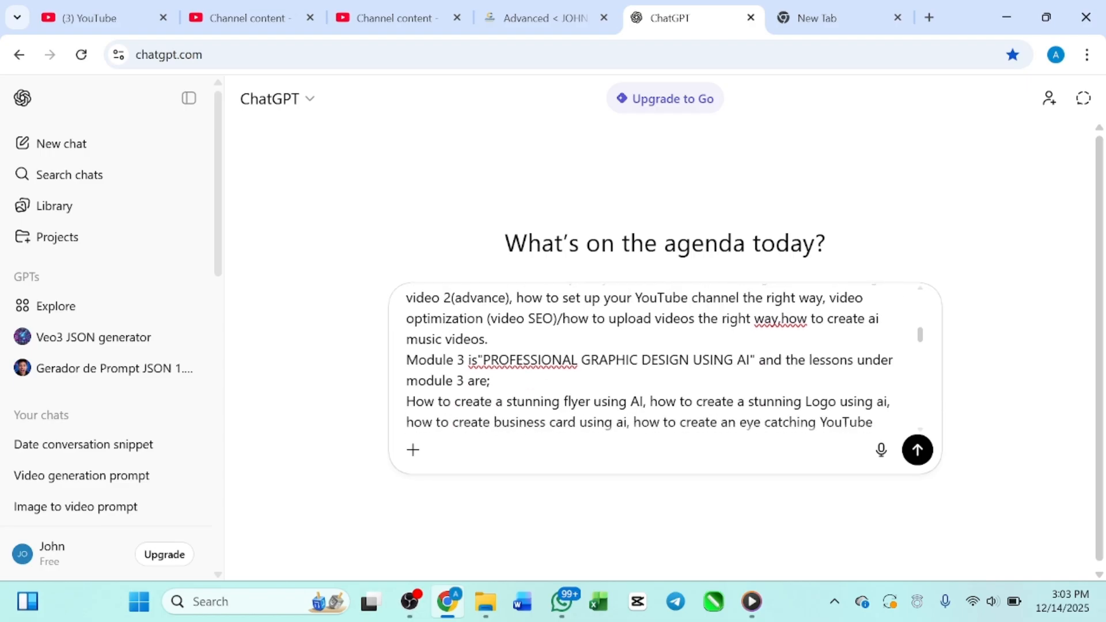
pyautogui.scroll(-3, 649, 358)
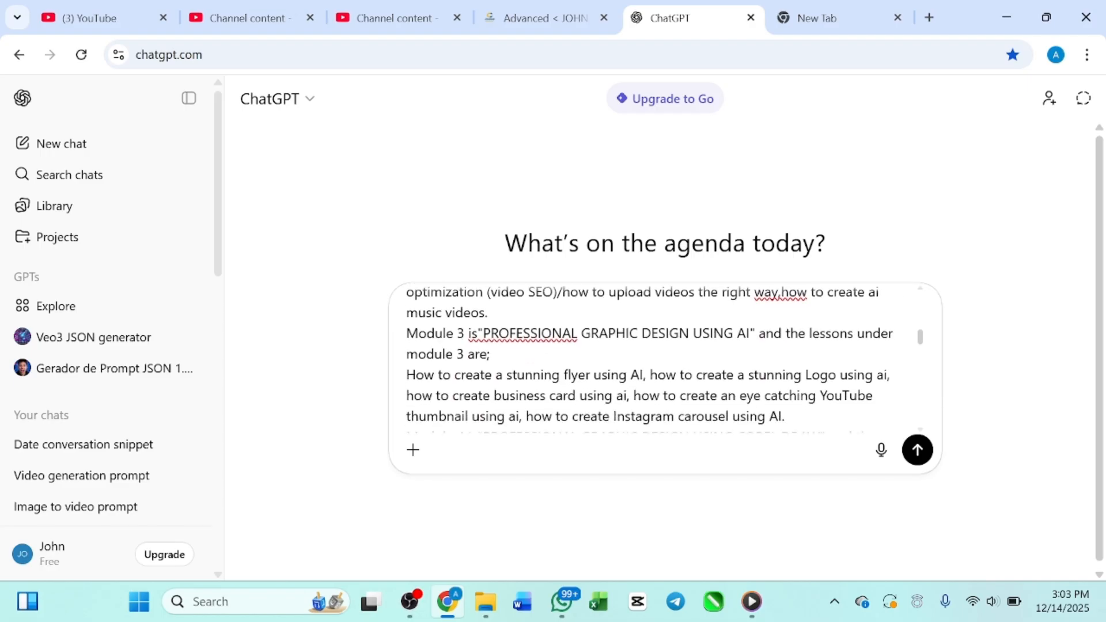
pyautogui.scroll(1, 649, 358)
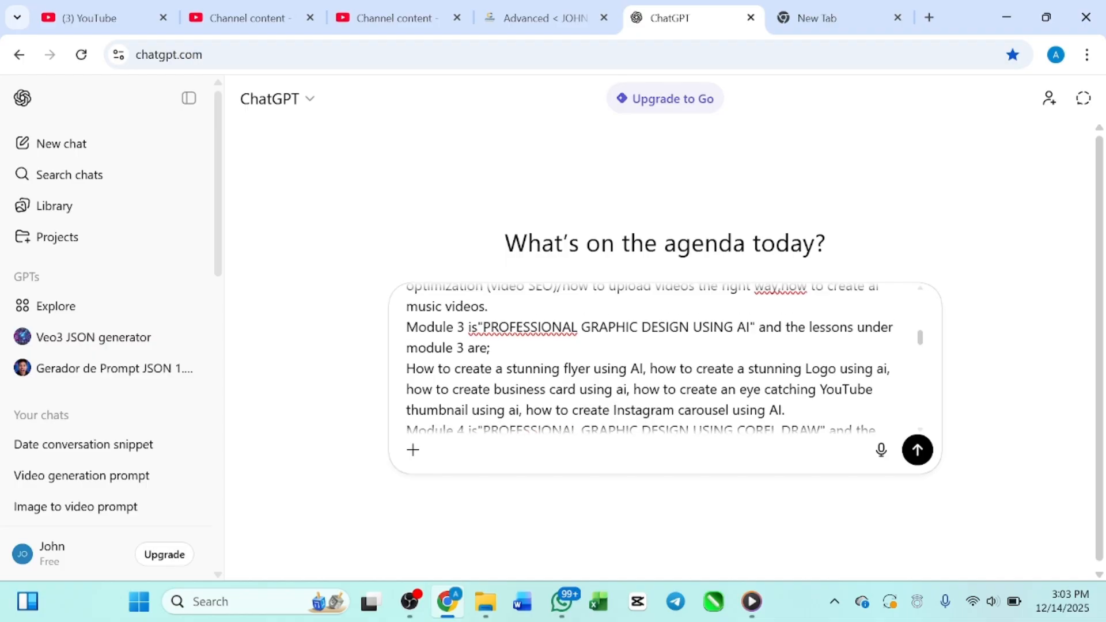
pyautogui.scroll(-4, 650, 359)
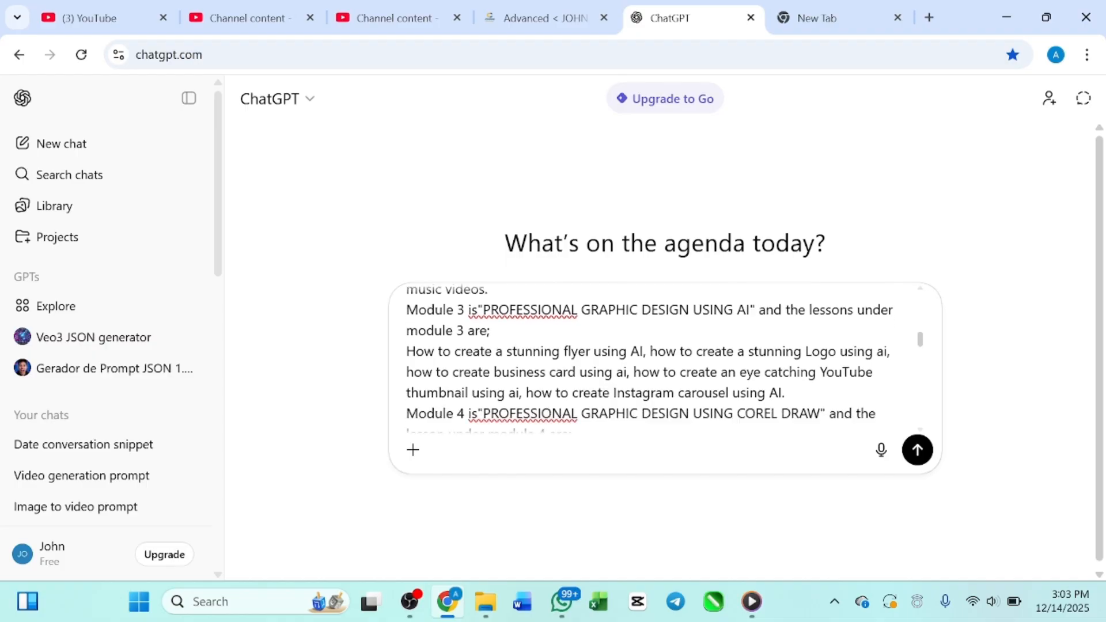
pyautogui.scroll(-2, 650, 358)
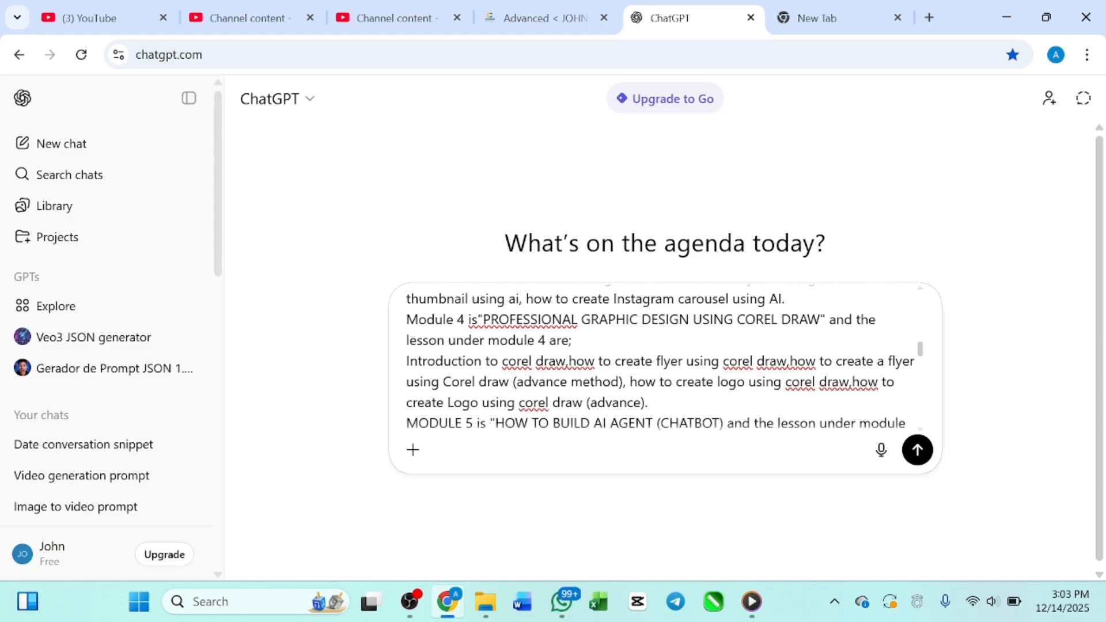
pyautogui.scroll(-1, 650, 358)
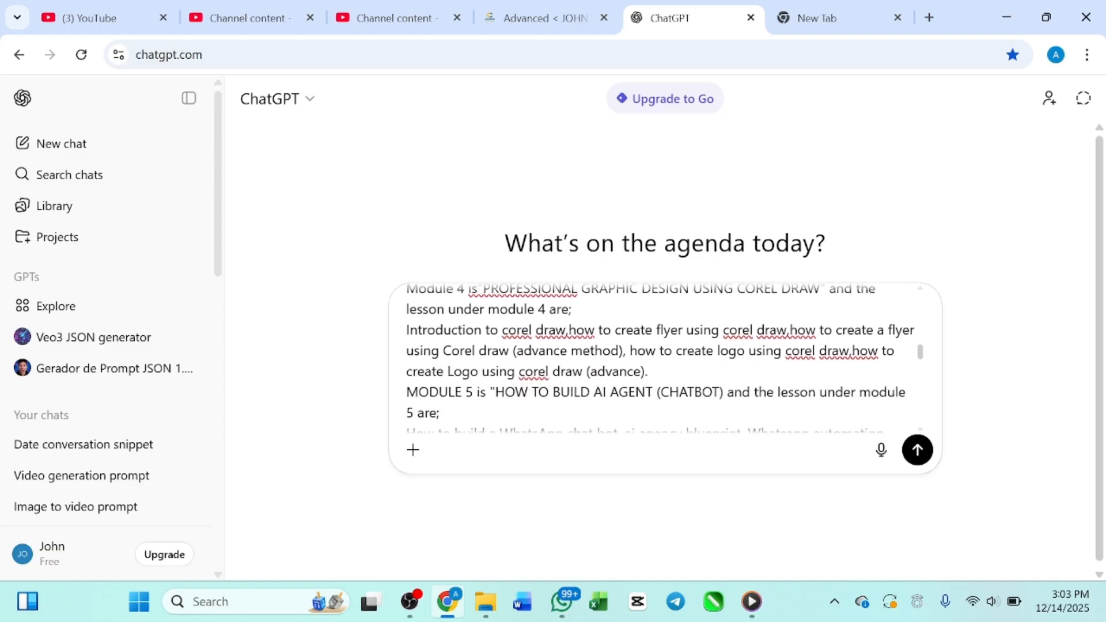
pyautogui.scroll(2, 660, 358)
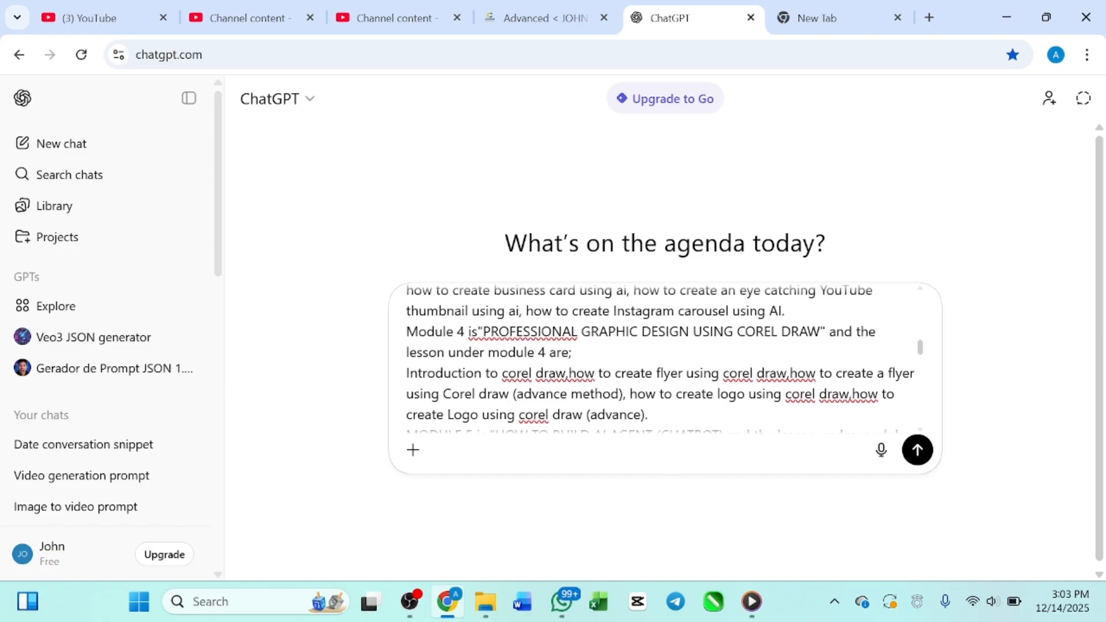
pyautogui.scroll(-1, 660, 358)
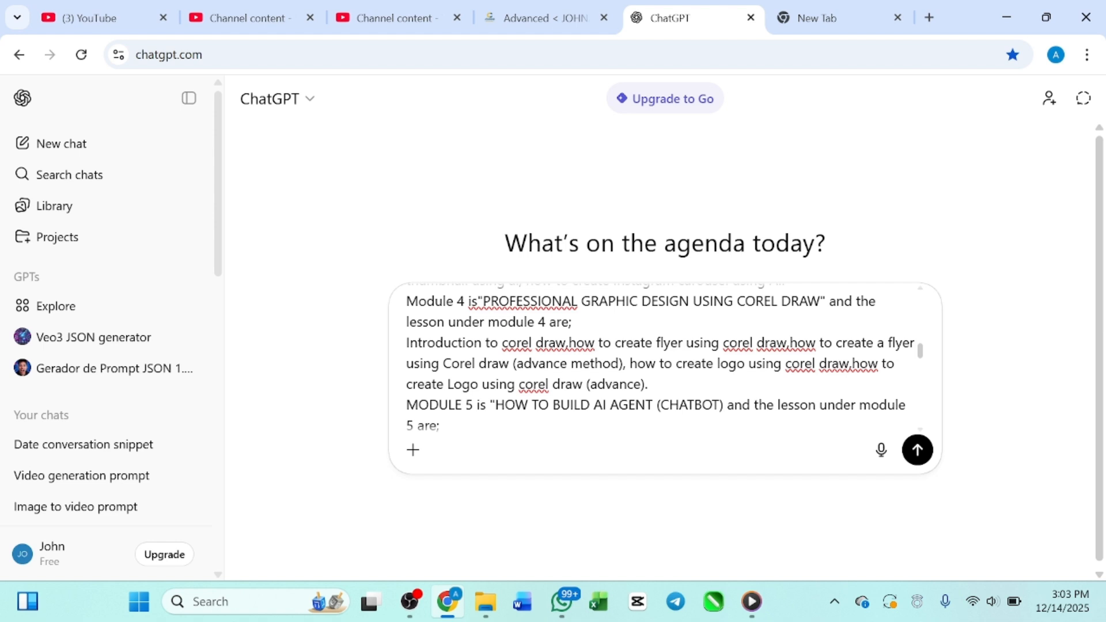
pyautogui.scroll(-10, 660, 359)
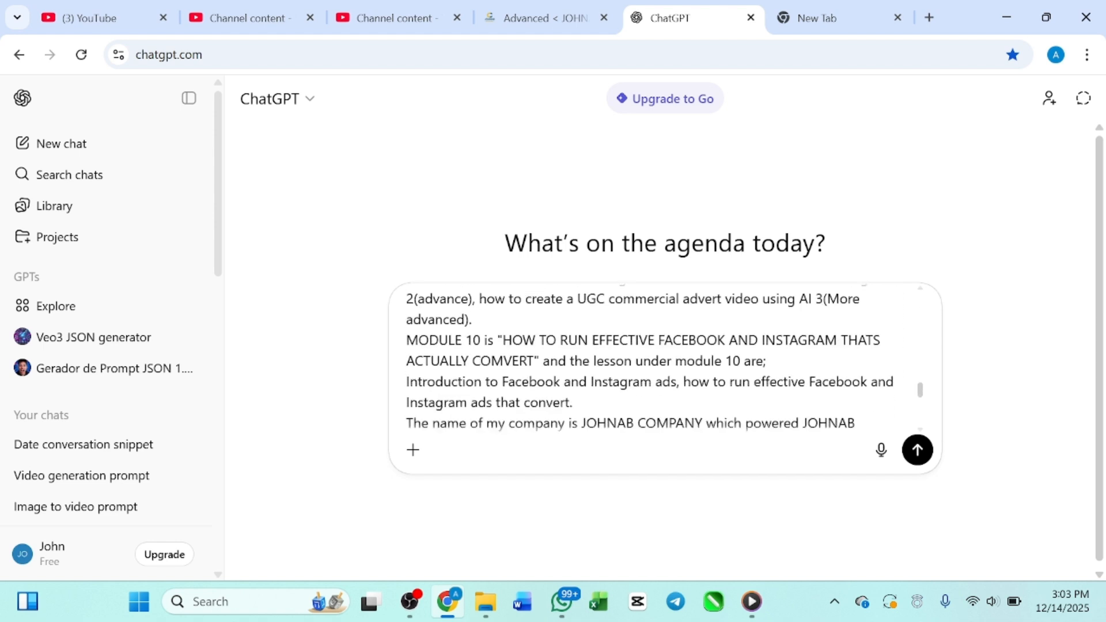
# Step: Review the prompt's company and creator details, plus its request for a landing page whose buttons redirect to the payout page
pyautogui.scroll(-3, 660, 358)
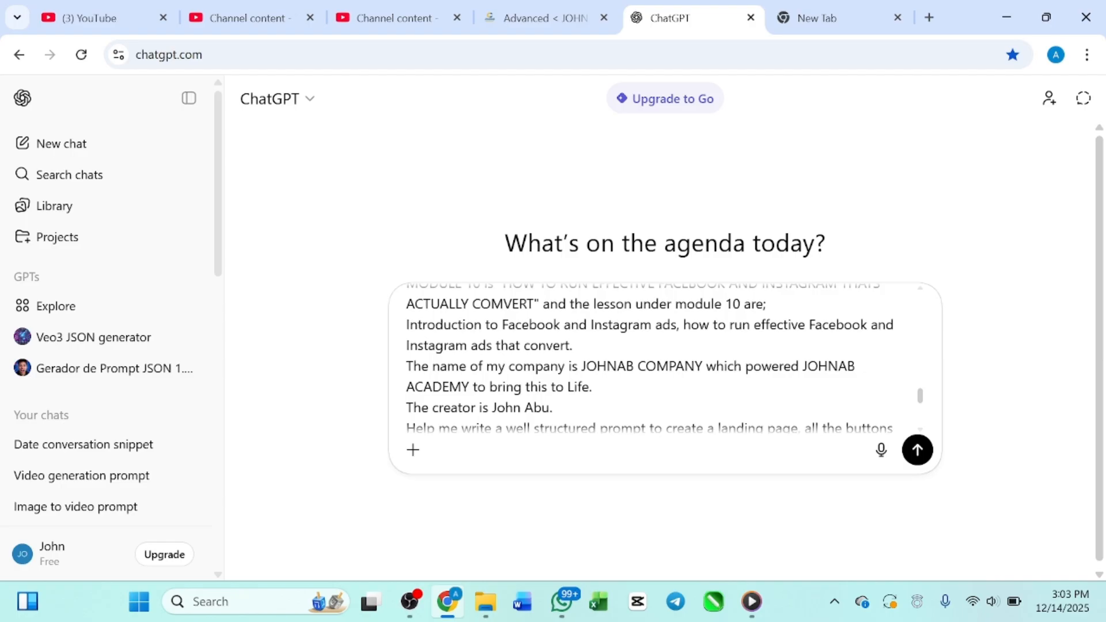
pyautogui.scroll(-1, 661, 358)
pyautogui.scroll(2, 661, 359)
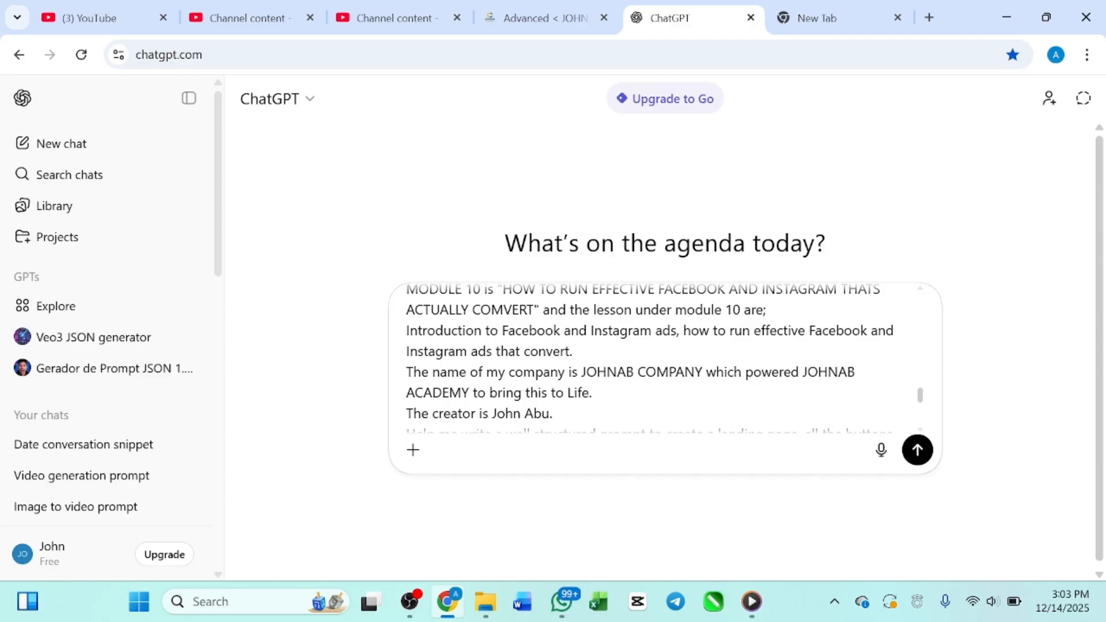
pyautogui.scroll(-2, 660, 358)
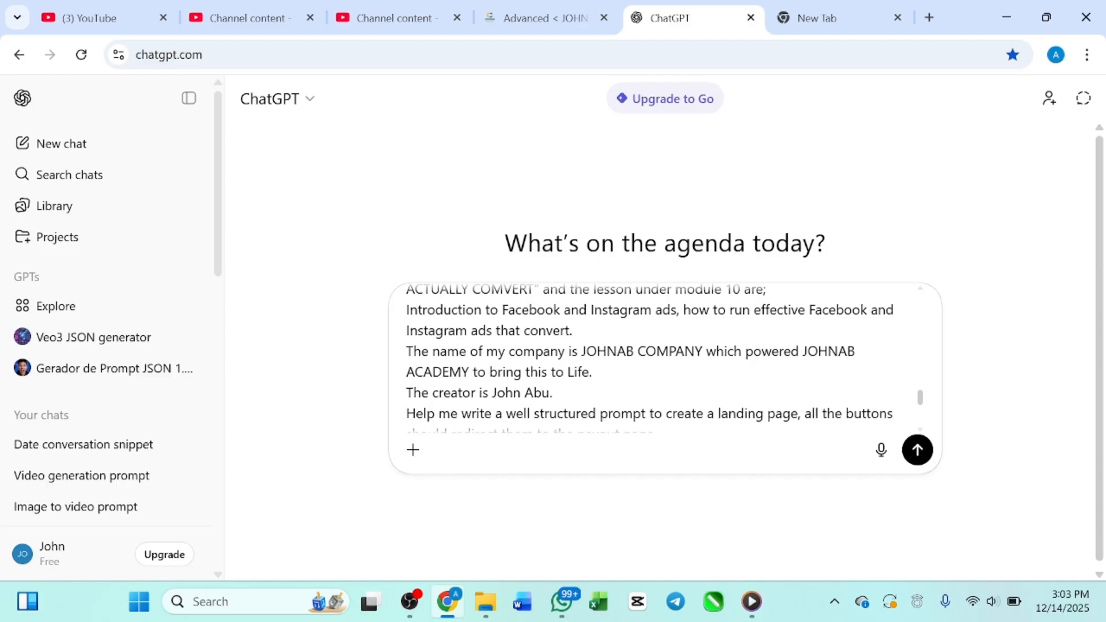
pyautogui.scroll(-1, 650, 358)
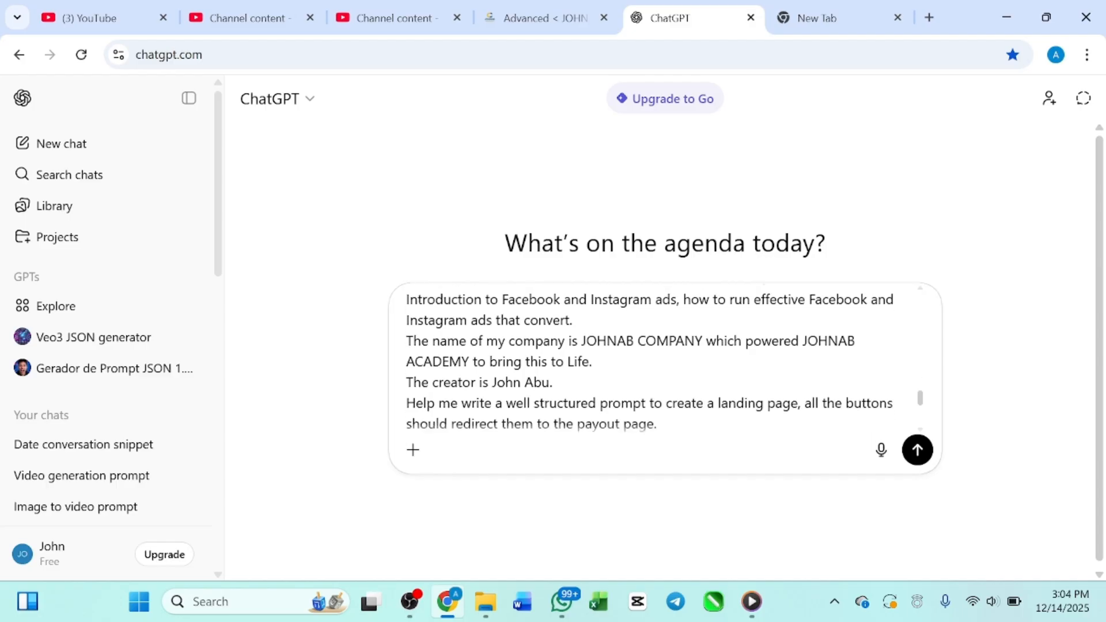
pyautogui.scroll(1, 649, 358)
pyautogui.scroll(-1, 649, 359)
pyautogui.scroll(-1, 649, 358)
pyautogui.scroll(1, 649, 359)
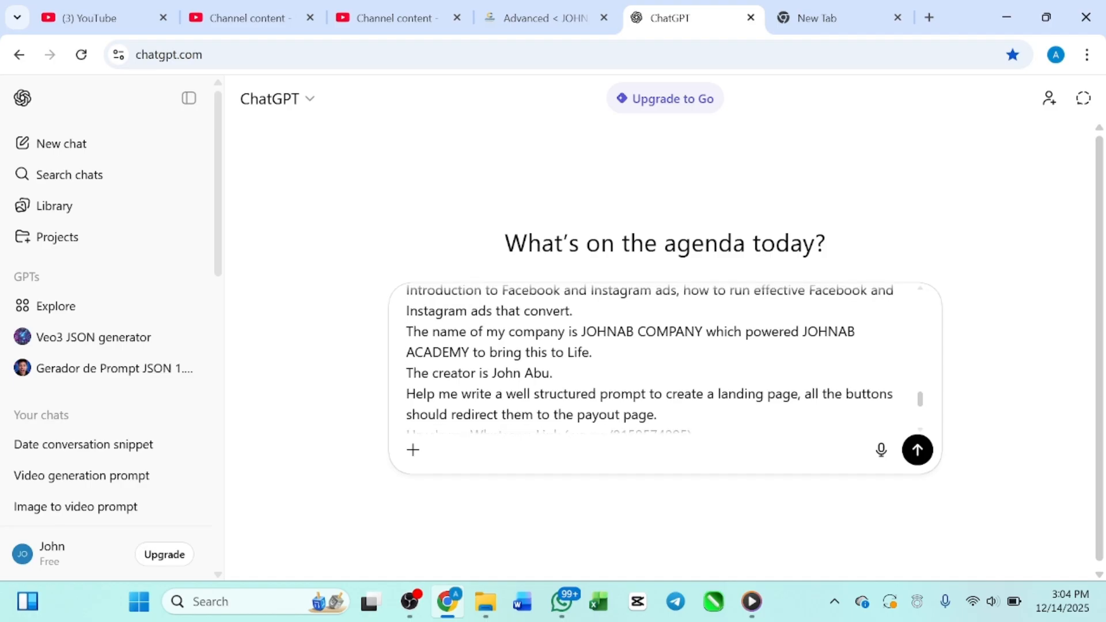
pyautogui.scroll(-1, 650, 358)
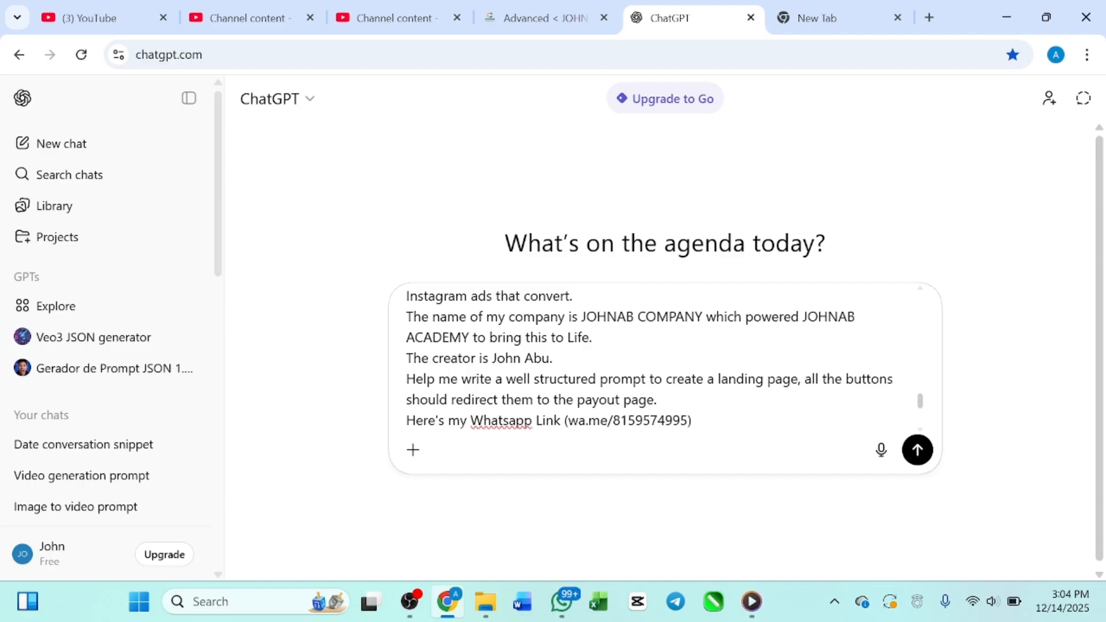
# Step: Review the prompt's closing instructions on easy navigation, the payout and WhatsApp contact menus, yellow and blue colors, and clarifying questions
pyautogui.write('Make the landing page easy to navigate to the payout page and make it attention grabbing and professional for selling products.')
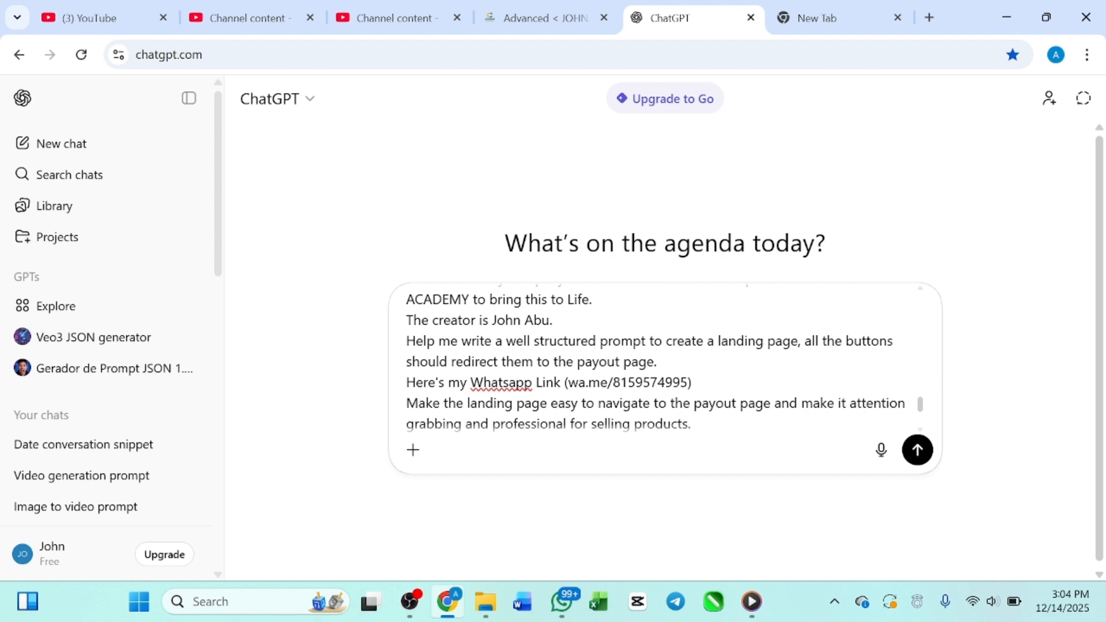
pyautogui.scroll(-1, 655, 358)
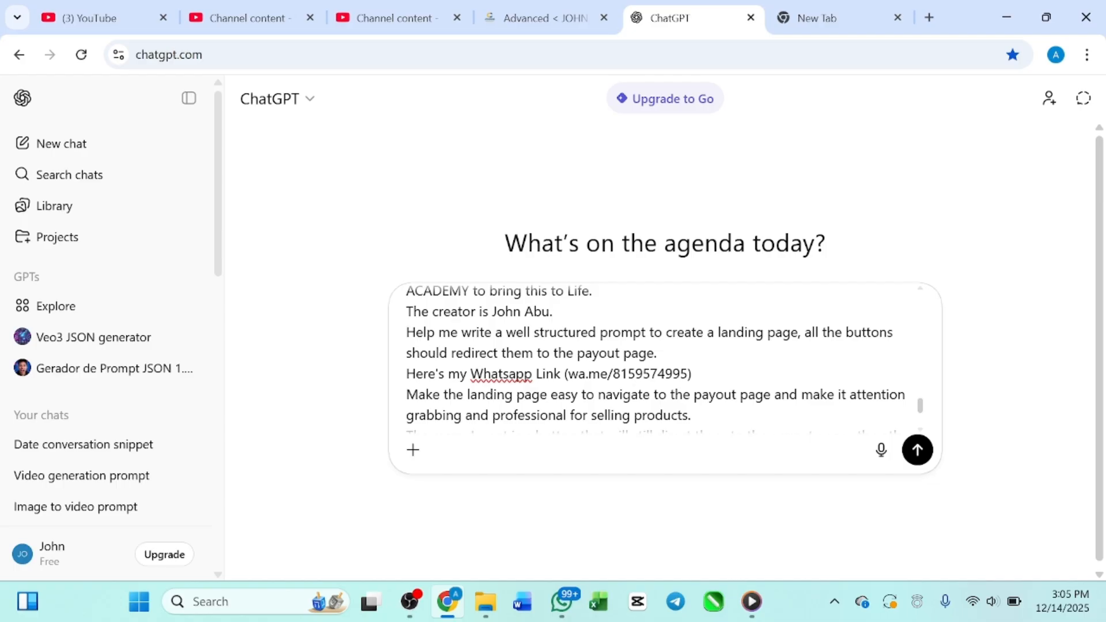
pyautogui.scroll(-1, 659, 358)
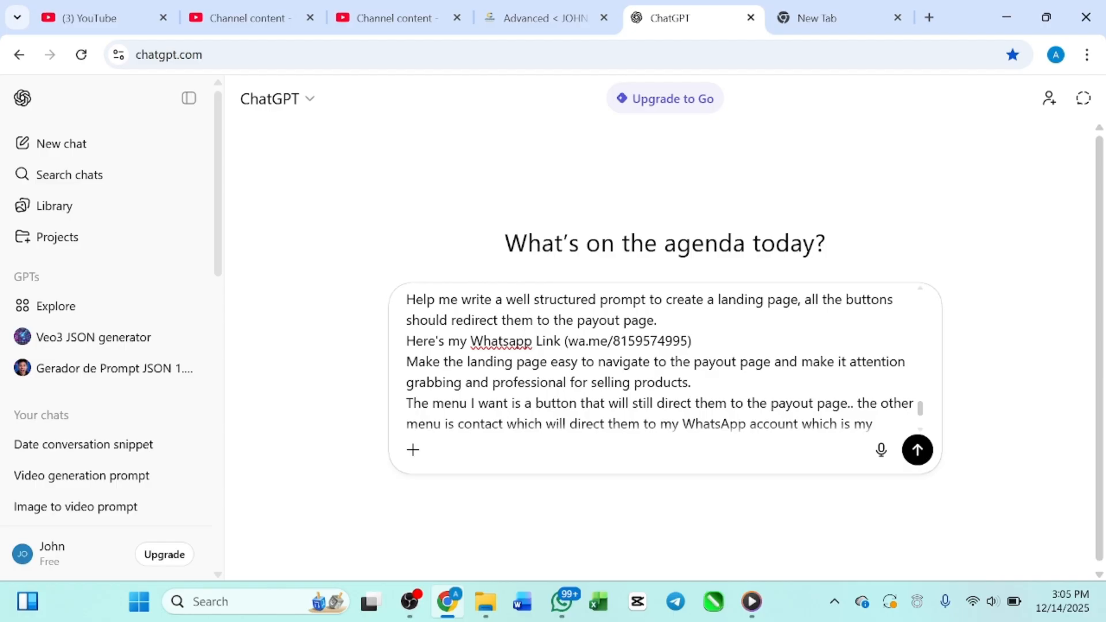
pyautogui.scroll(-1, 660, 358)
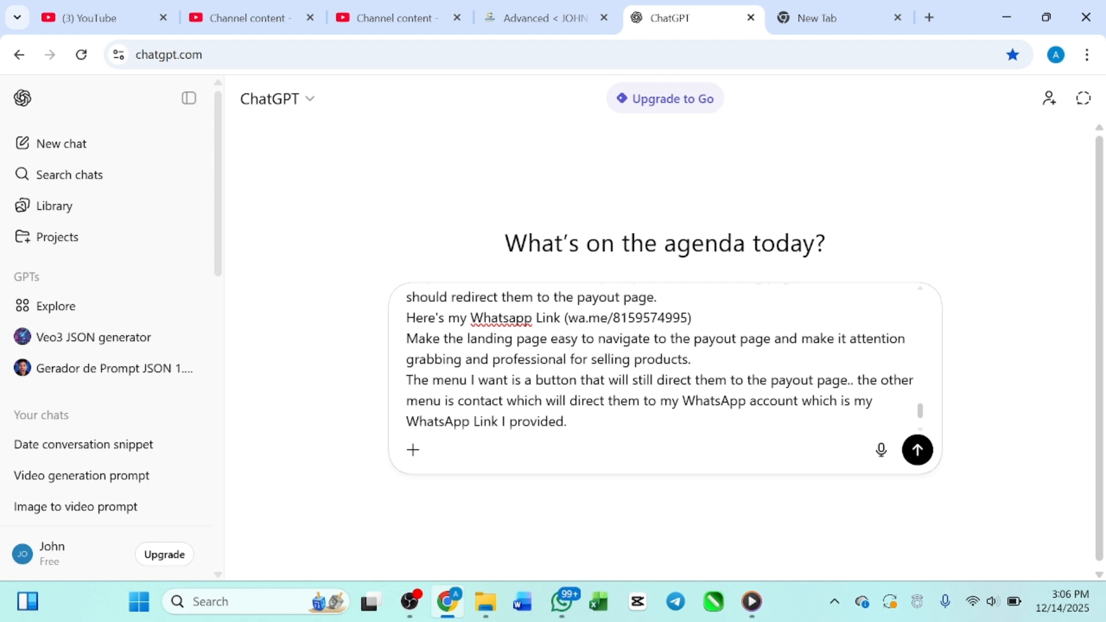
pyautogui.write('My color is yellow and Blue. Ask me any questions if additional information is needed before proceeding.')
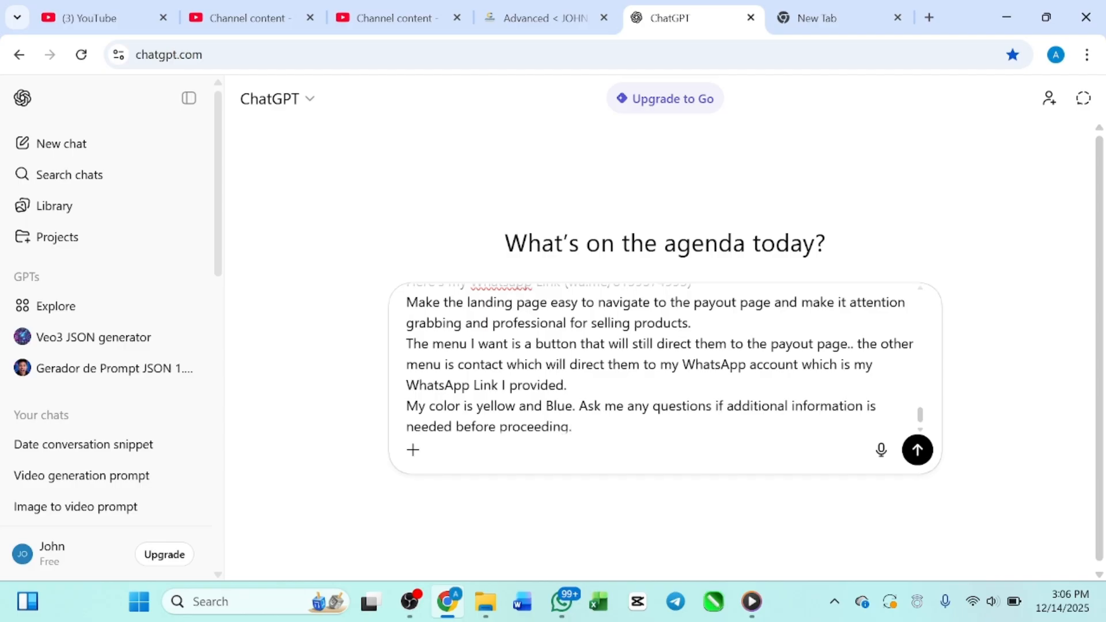
pyautogui.scroll(2, 660, 358)
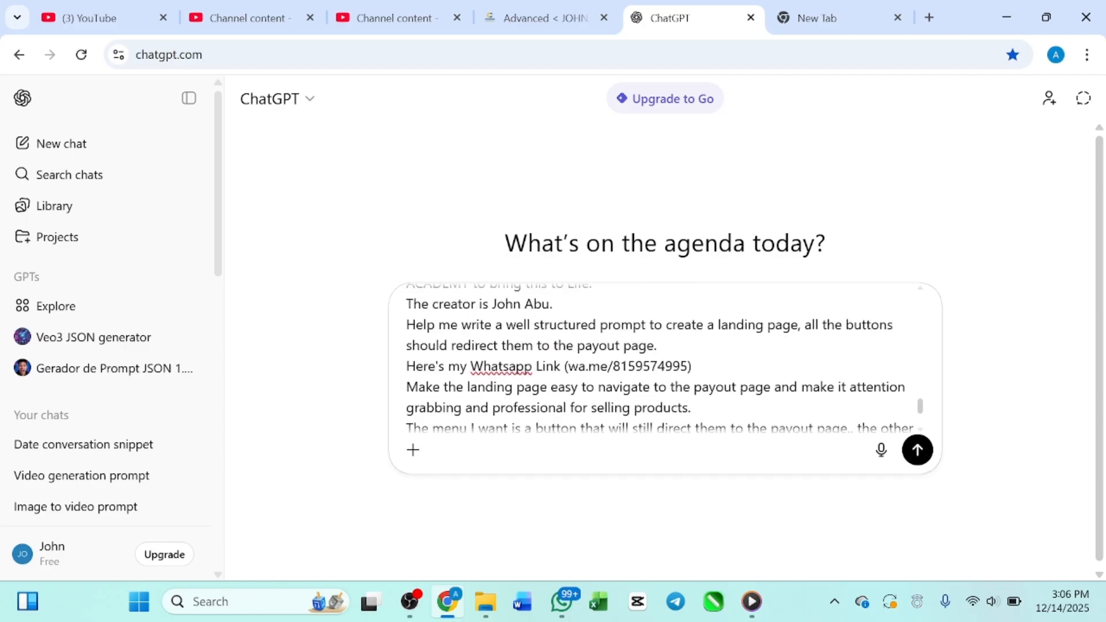
pyautogui.scroll(-2, 660, 359)
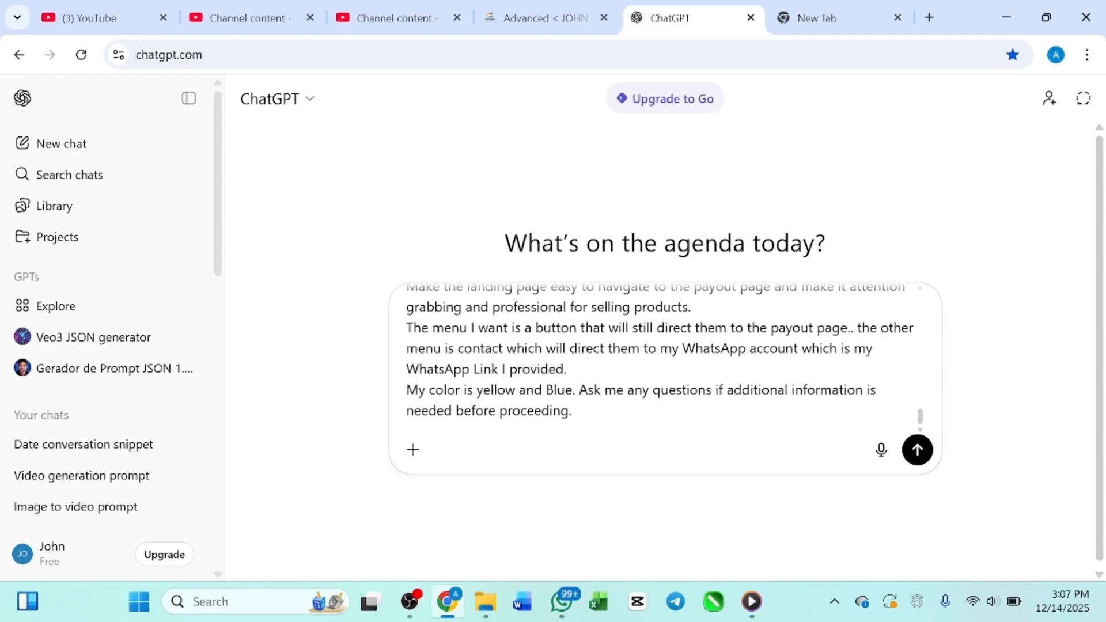
# Step: Recheck the prompt from the module lessons through its closing instructions and send it to ChatGPT
pyautogui.scroll(8, 662, 357)
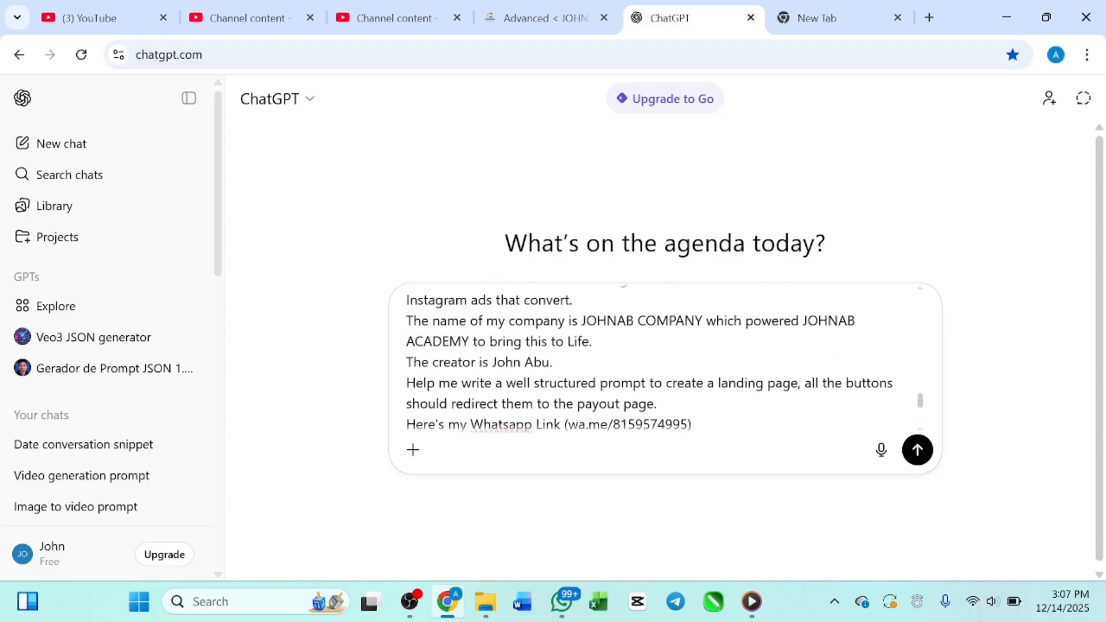
pyautogui.scroll(10, 662, 357)
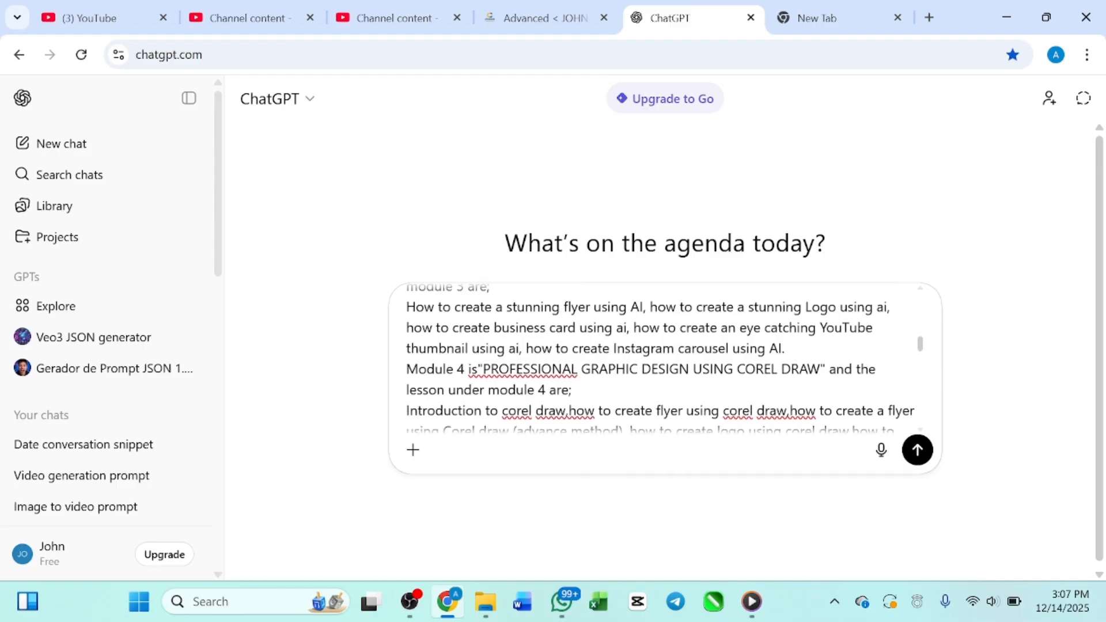
pyautogui.scroll(-5, 662, 357)
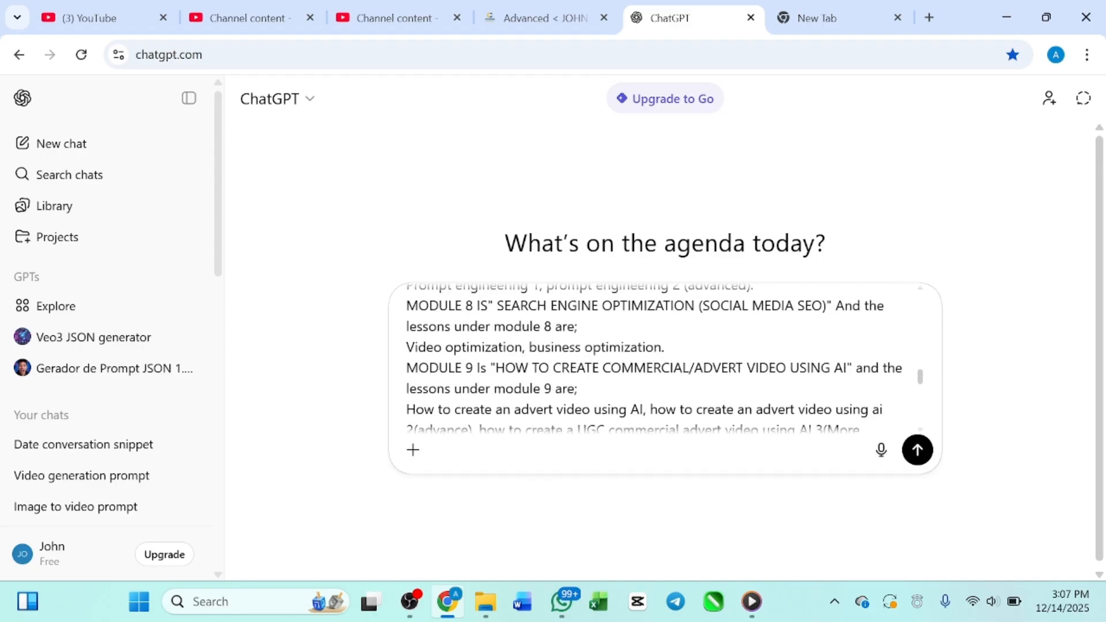
pyautogui.scroll(4, 662, 357)
pyautogui.scroll(-15, 662, 358)
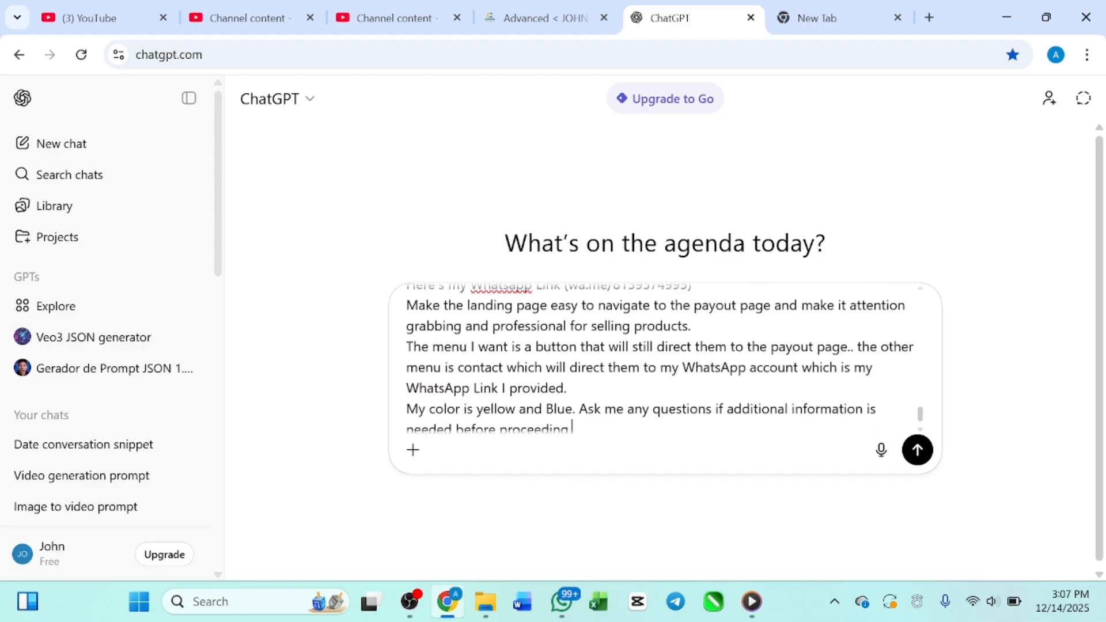
pyautogui.click(918, 464)
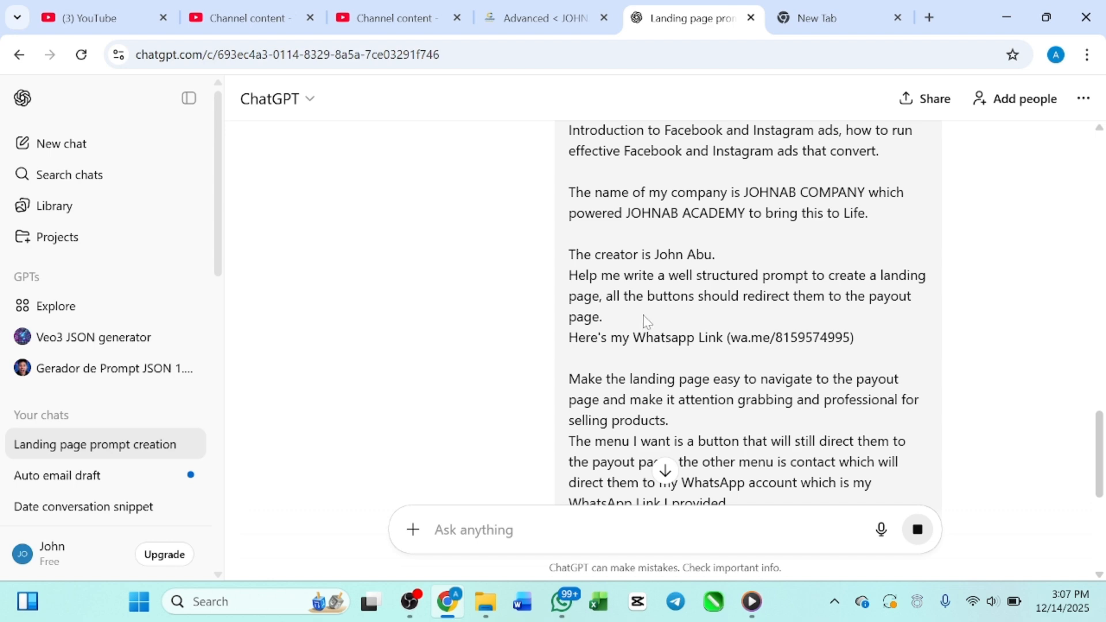
# Step: Read the end of ChatGPT's reply and its confirmation questions on payout link, payment type, bonuses and training format
pyautogui.scroll(-6, 647, 321)
pyautogui.scroll(-2, 632, 369)
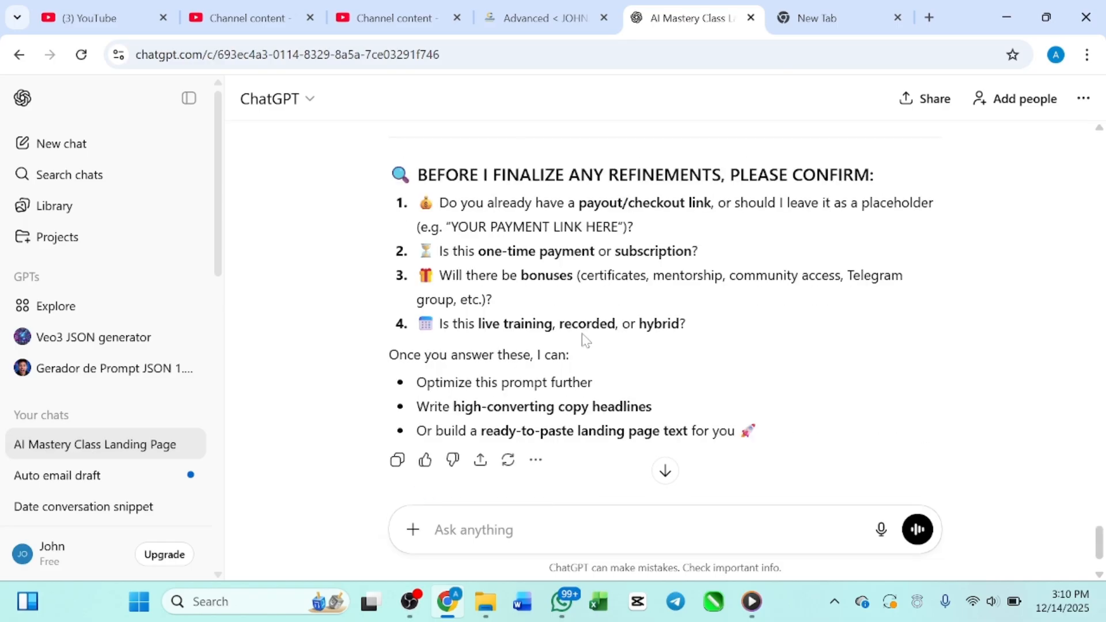
pyautogui.scroll(4, 512, 374)
pyautogui.scroll(-2, 512, 374)
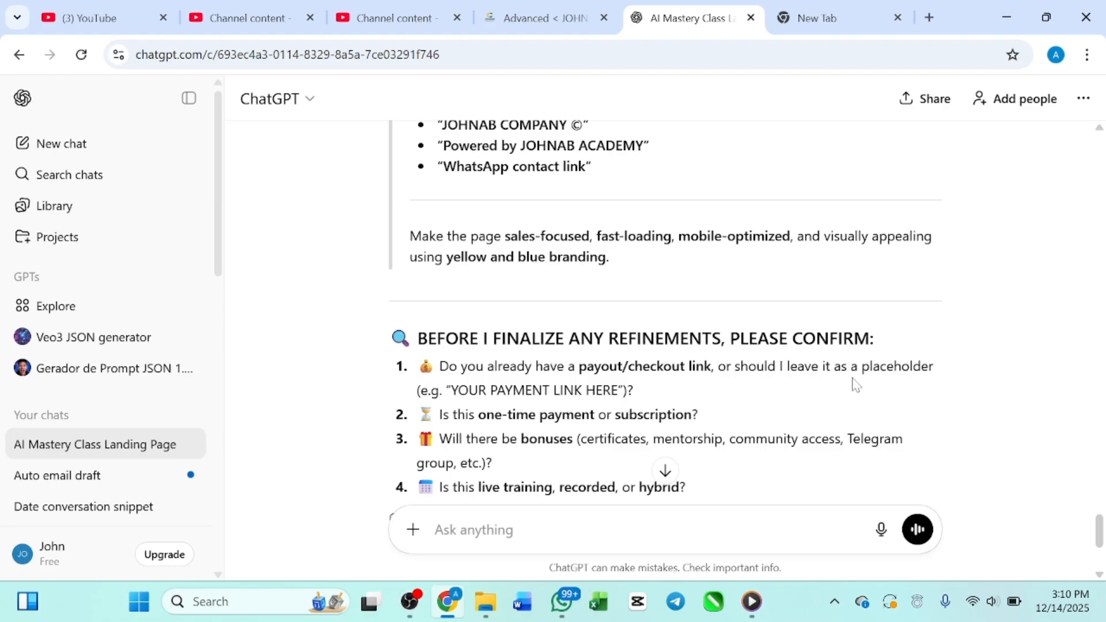
pyautogui.scroll(2, 536, 358)
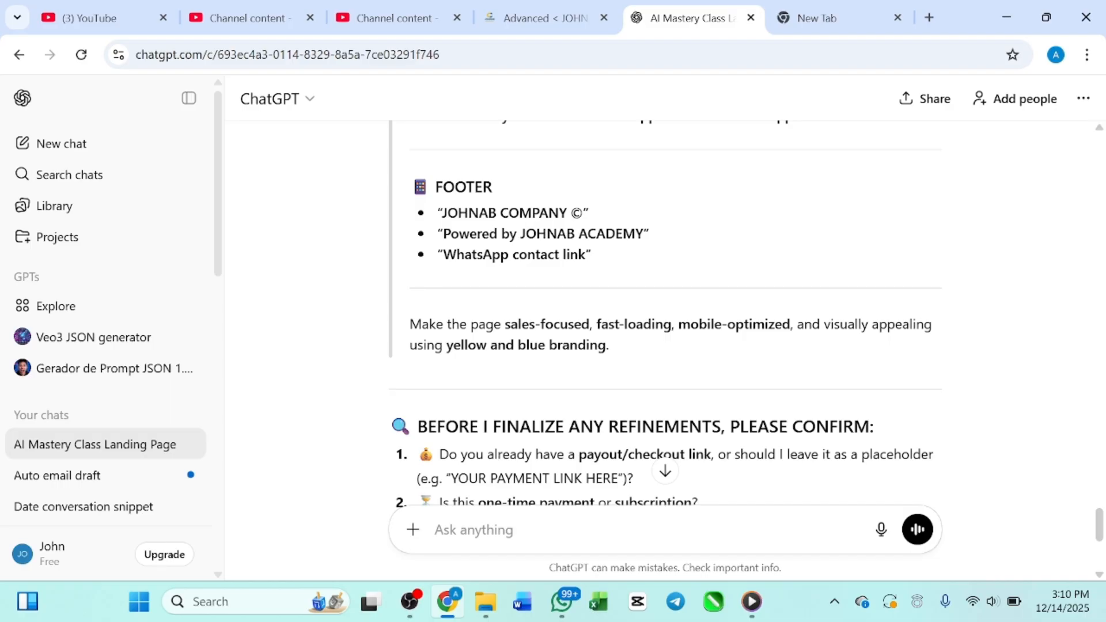
pyautogui.scroll(-1, 665, 314)
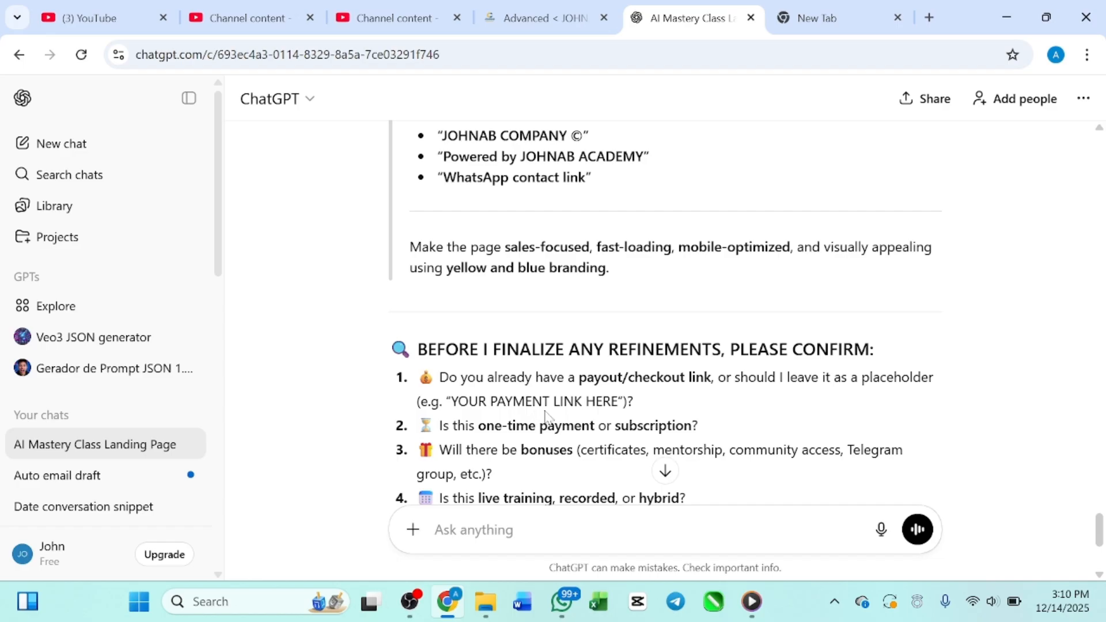
pyautogui.scroll(-1, 665, 314)
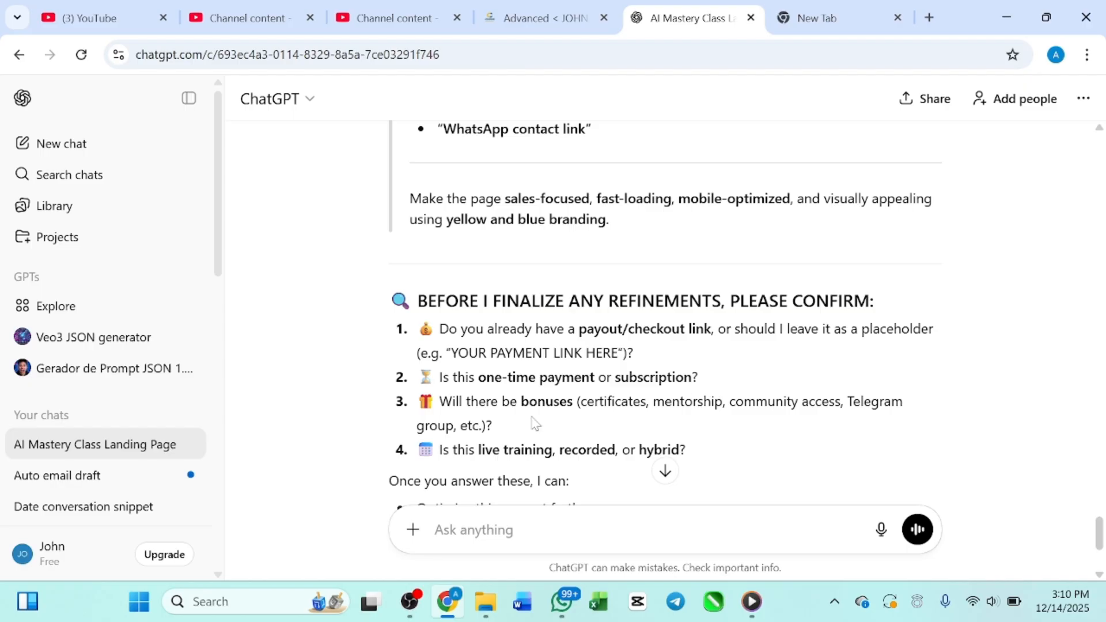
pyautogui.scroll(-4, 520, 412)
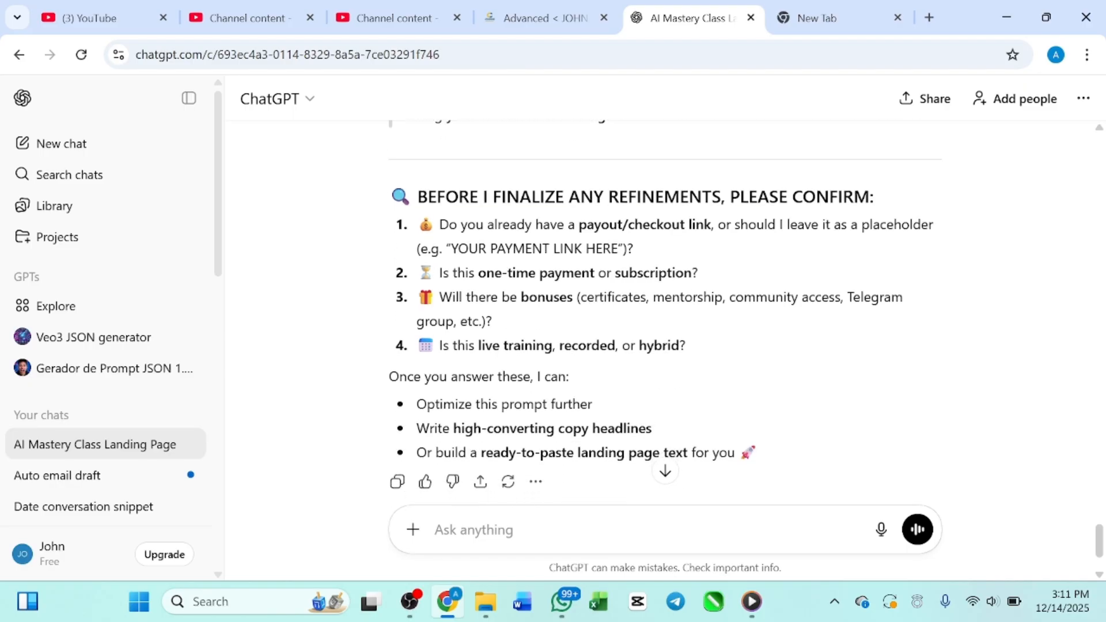
pyautogui.scroll(2, 520, 411)
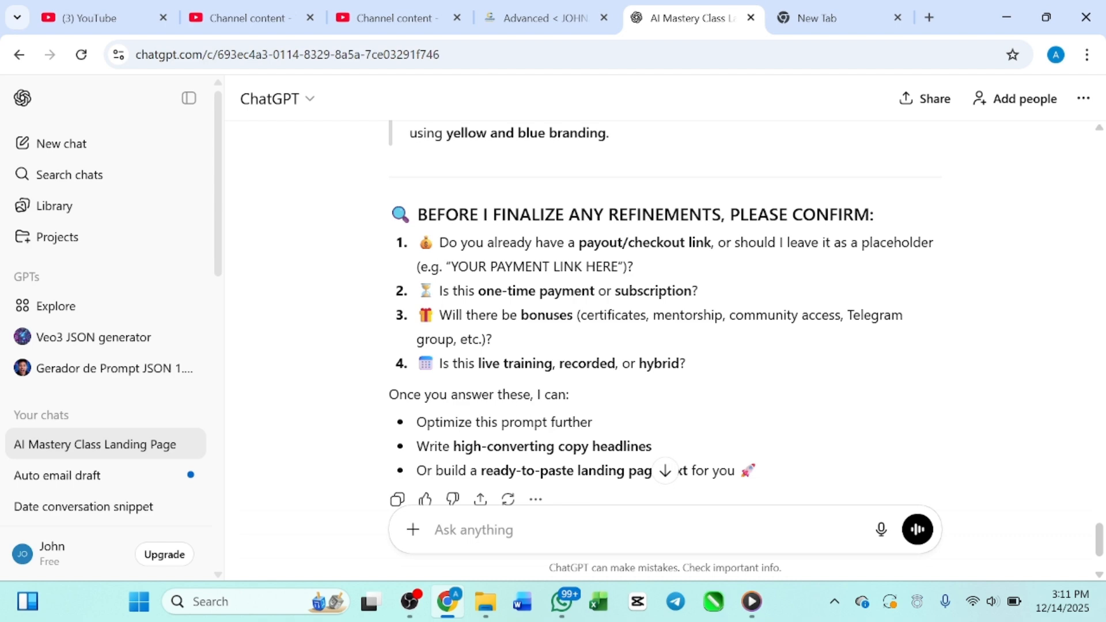
pyautogui.scroll(-2, 430, 435)
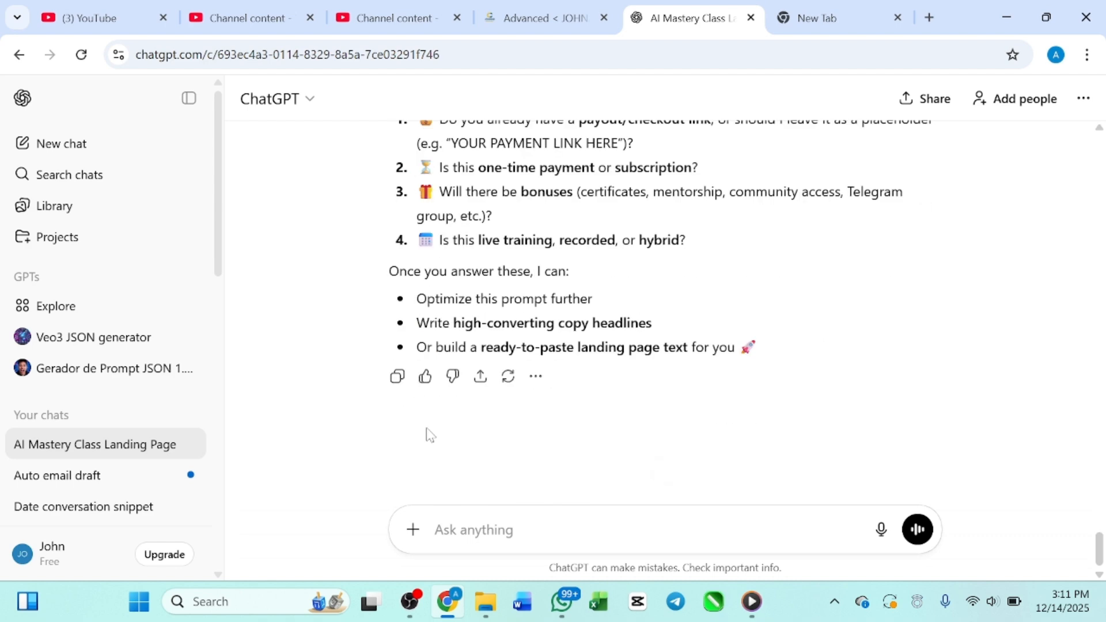
# Step: Draft answers: payout page as placeholder, one-time payment, Telegram support group, no certificate, a bonus, and a recorded video class
pyautogui.scroll(15, 429, 435)
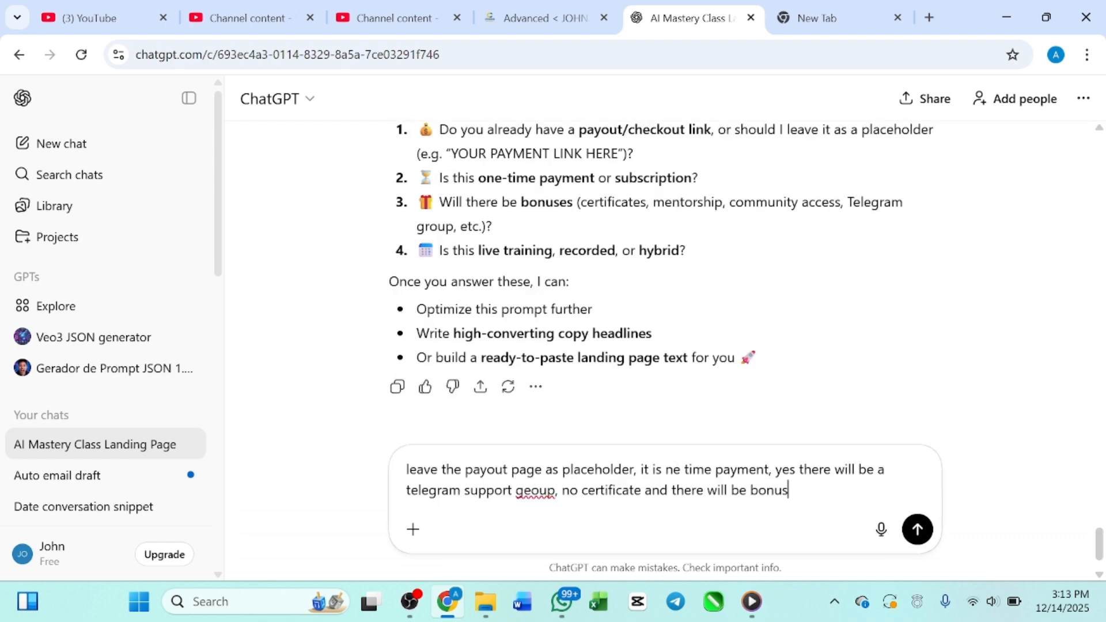
pyautogui.scroll(1, 528, 297)
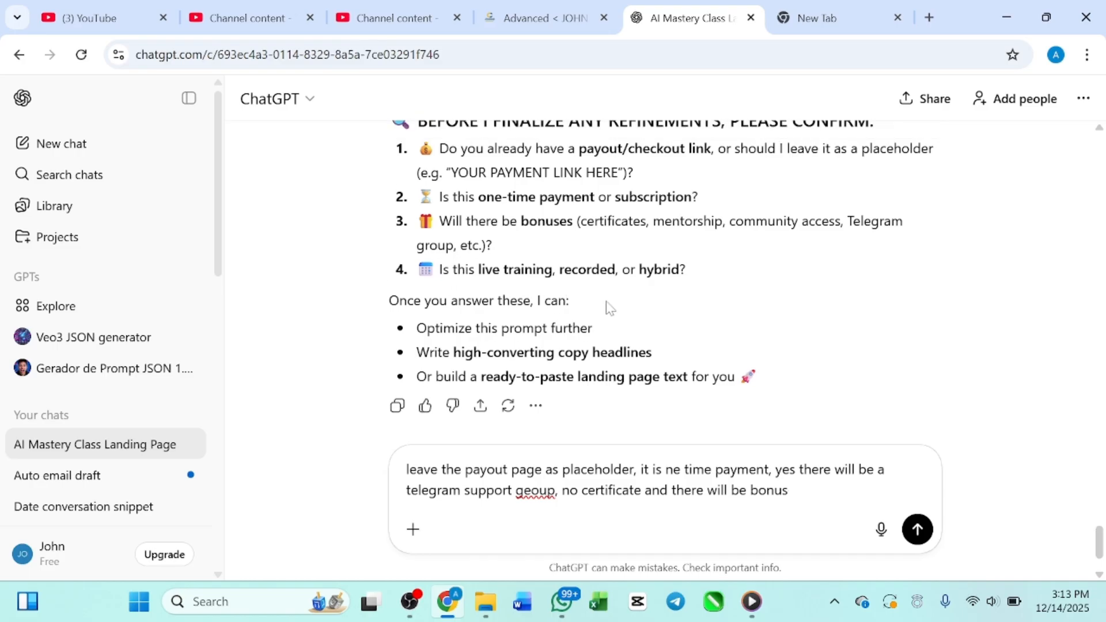
pyautogui.write('. it is a recorded video class.')
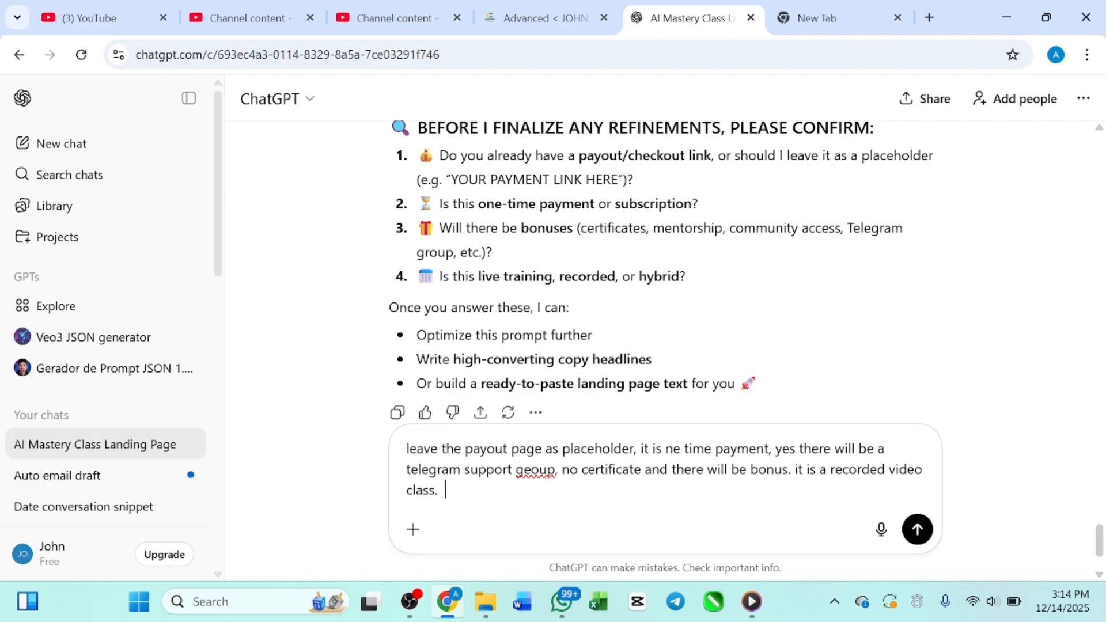
# Step: Add to the drafted answers a request for the bank account number in bold, account name, bank name and a Selar payment link
pyautogui.write('my pame')
pyautogui.press('BackSpace')
pyautogui.press('BackSpace')
pyautogui.press('BackSpace')
pyautogui.press('BackSpace')
pyautogui.press('BackSpace')
pyautogui.press('BackSpace')
pyautogui.press('BackSpace')
pyautogui.write('co')
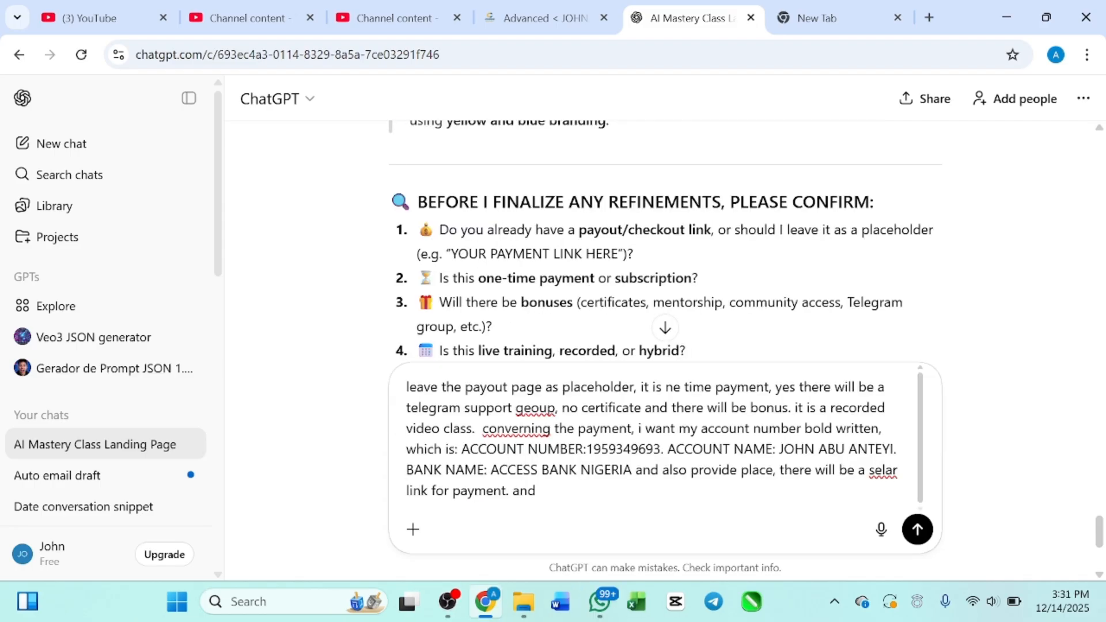
pyautogui.write('and')
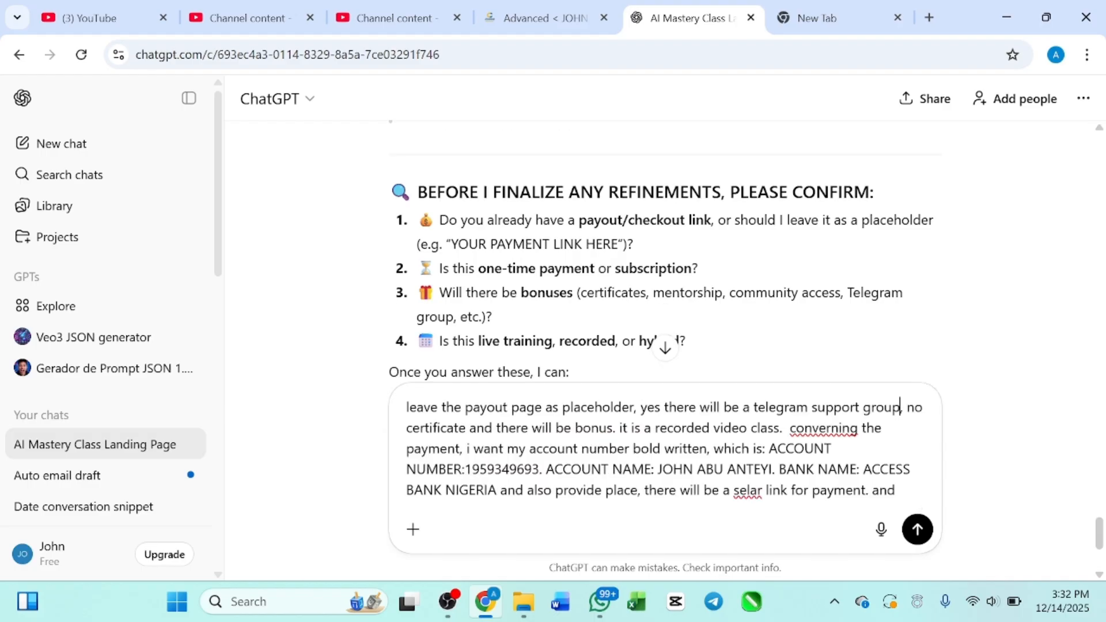
# Step: Reread ChatGPT's confirmation questions and offered next options against the drafted answers
pyautogui.scroll(-1, 665, 251)
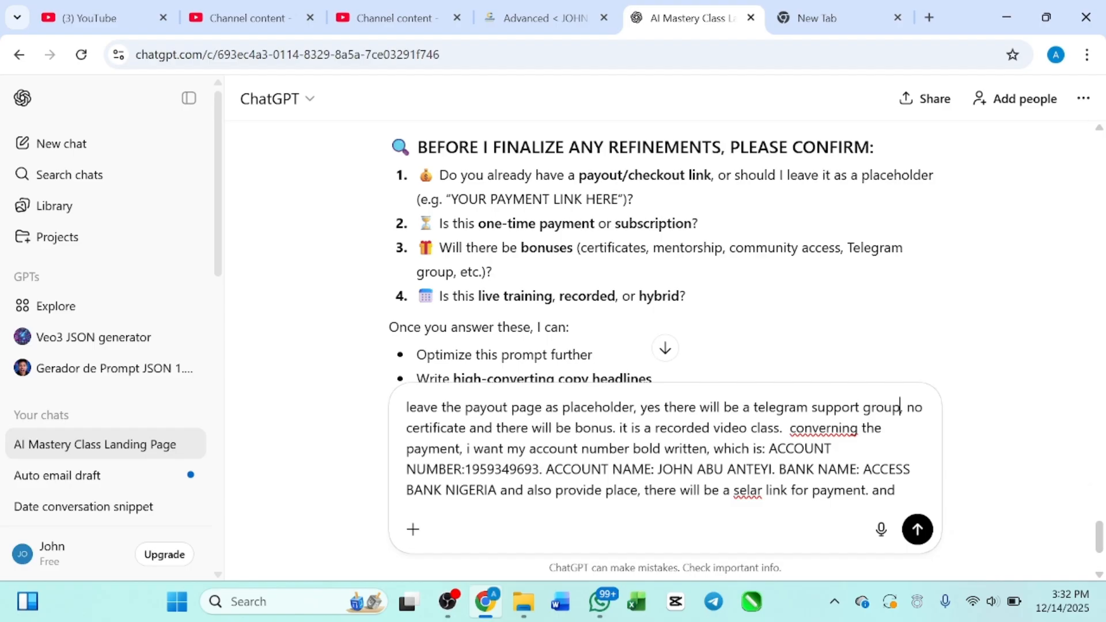
pyautogui.scroll(-2, 546, 276)
pyautogui.scroll(2, 546, 276)
pyautogui.scroll(-1, 665, 254)
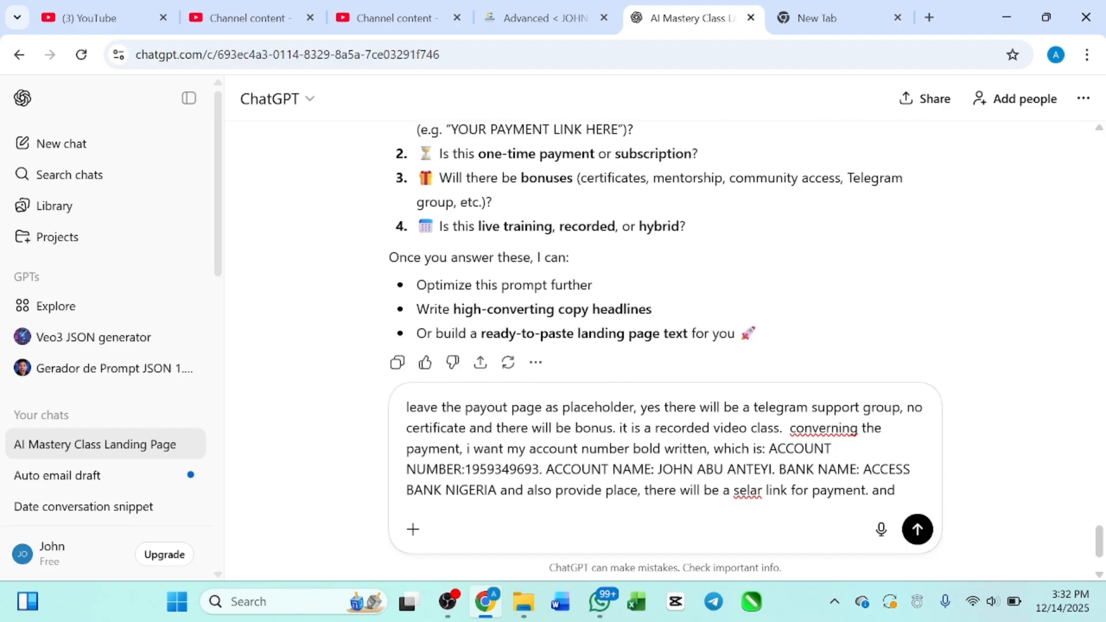
pyautogui.scroll(2, 665, 254)
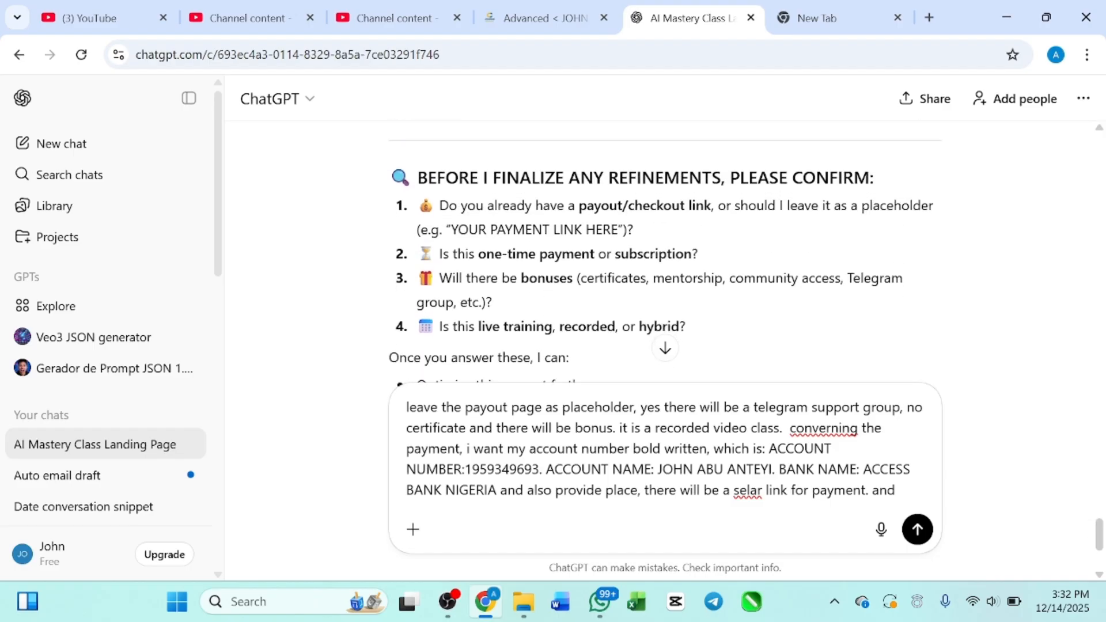
pyautogui.scroll(-1, 666, 254)
pyautogui.scroll(-3, 665, 254)
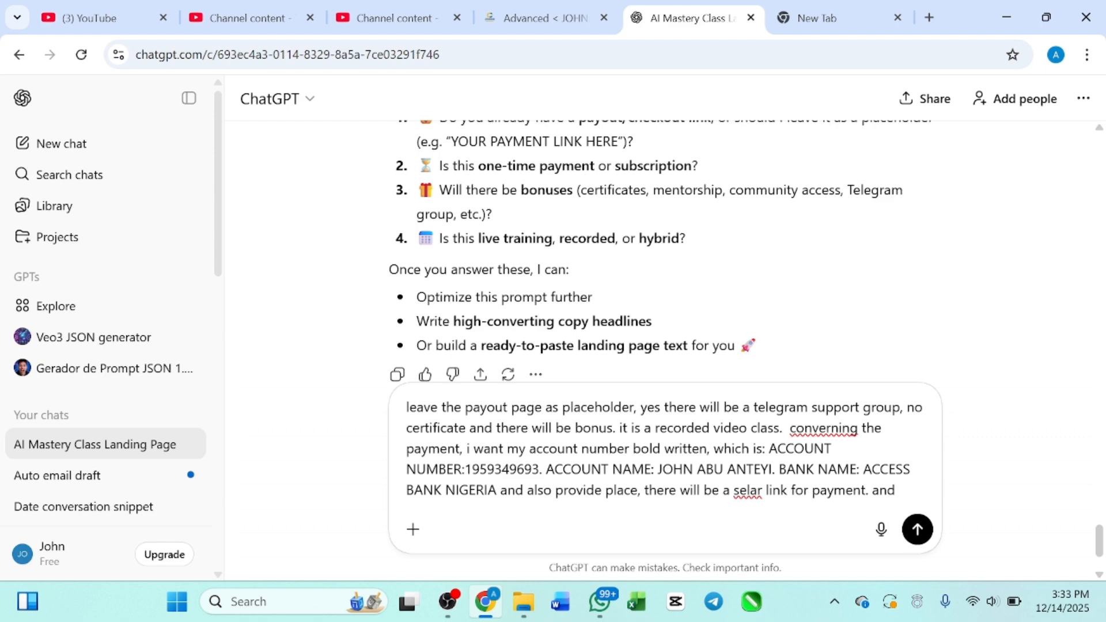
# Step: Send the drafted answers on payout, bonuses, class format and payment details to ChatGPT and go to its newest reply
pyautogui.click(918, 530)
pyautogui.scroll(5, 637, 210)
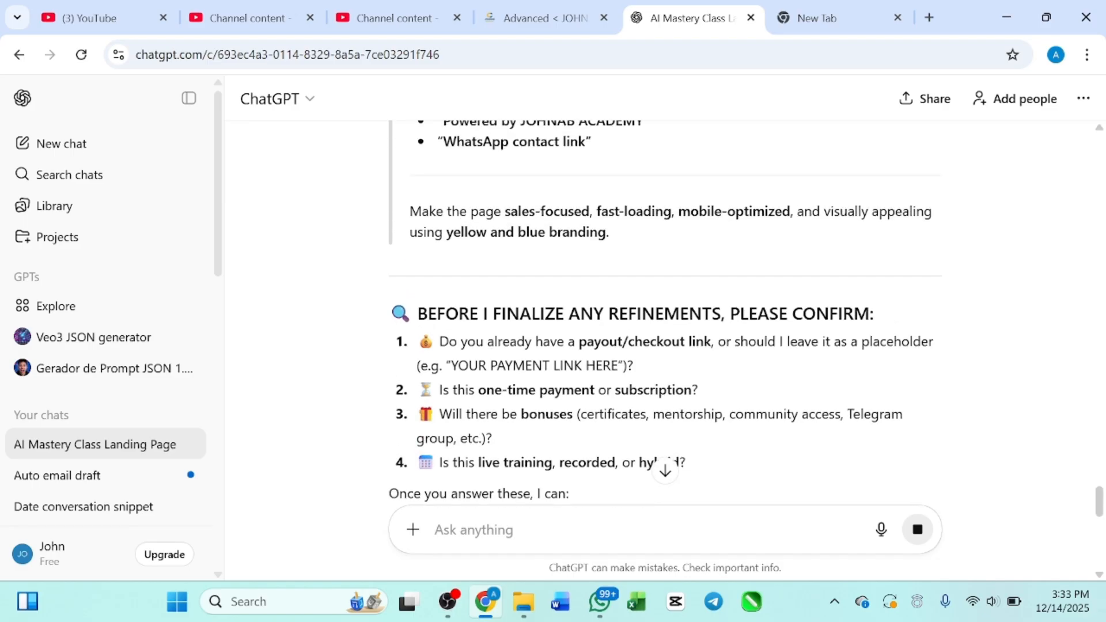
pyautogui.scroll(5, 637, 208)
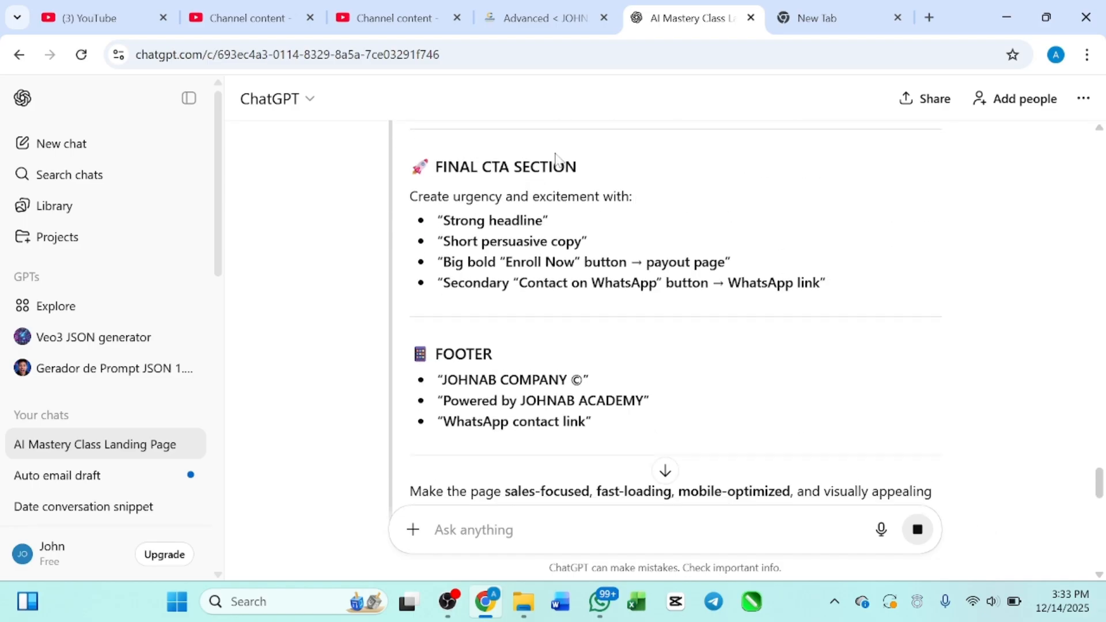
pyautogui.scroll(-2, 555, 159)
pyautogui.click(665, 470)
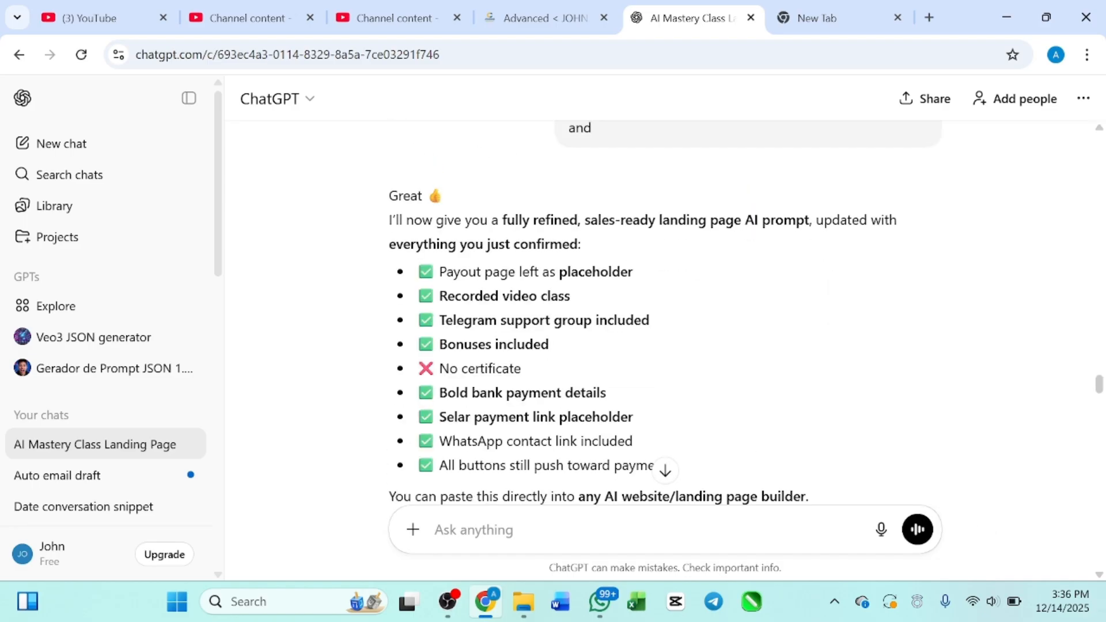
# Step: Review the refined AI Mastery Class landing page prompt and copy its full text, ending at the yellow and blue branding line
pyautogui.scroll(6, 569, 408)
pyautogui.scroll(-4, 569, 408)
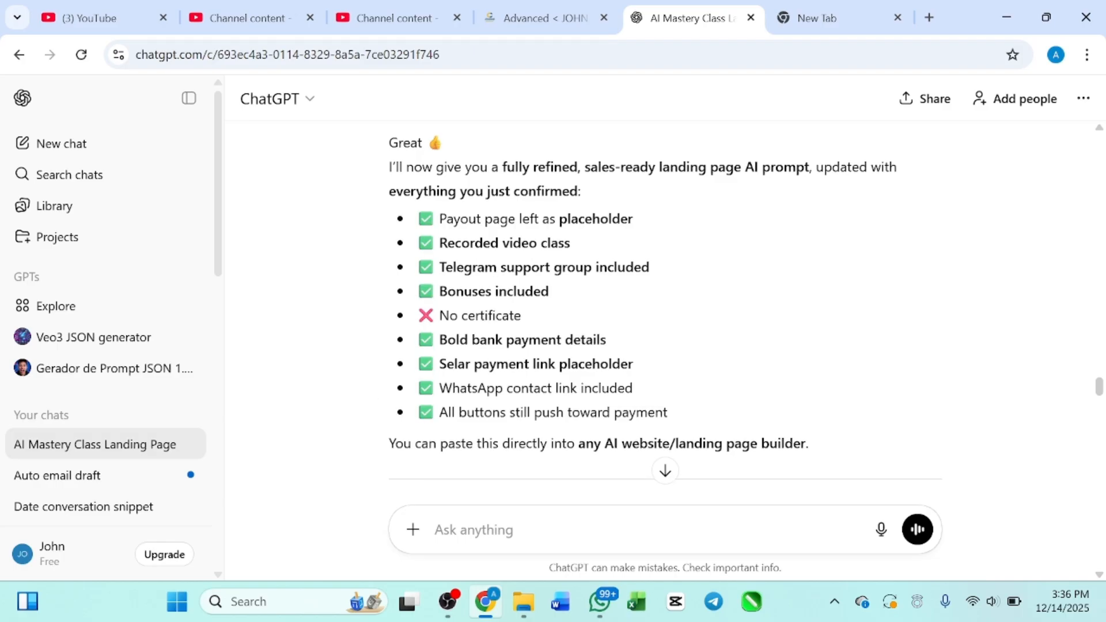
pyautogui.scroll(6, 508, 329)
pyautogui.scroll(-11, 507, 329)
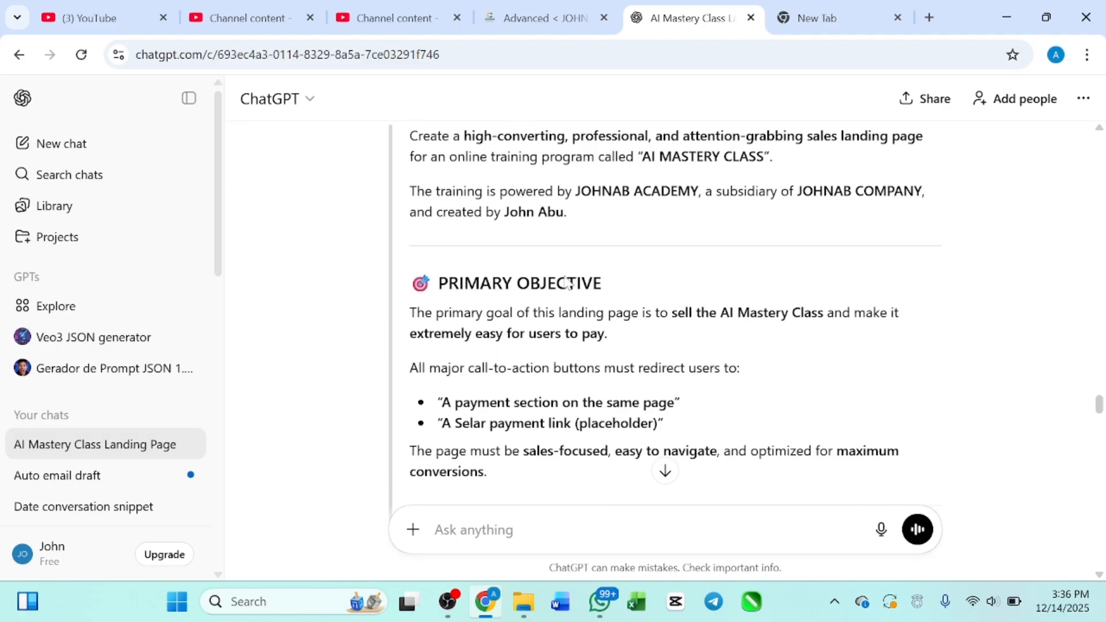
pyautogui.scroll(-9, 568, 283)
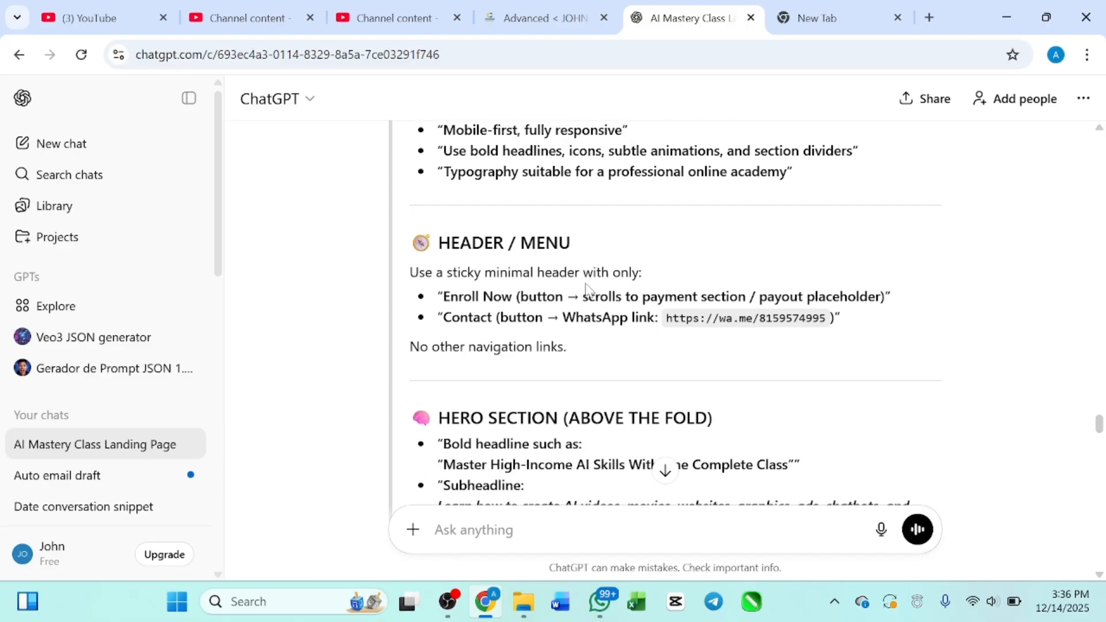
pyautogui.scroll(-5, 591, 288)
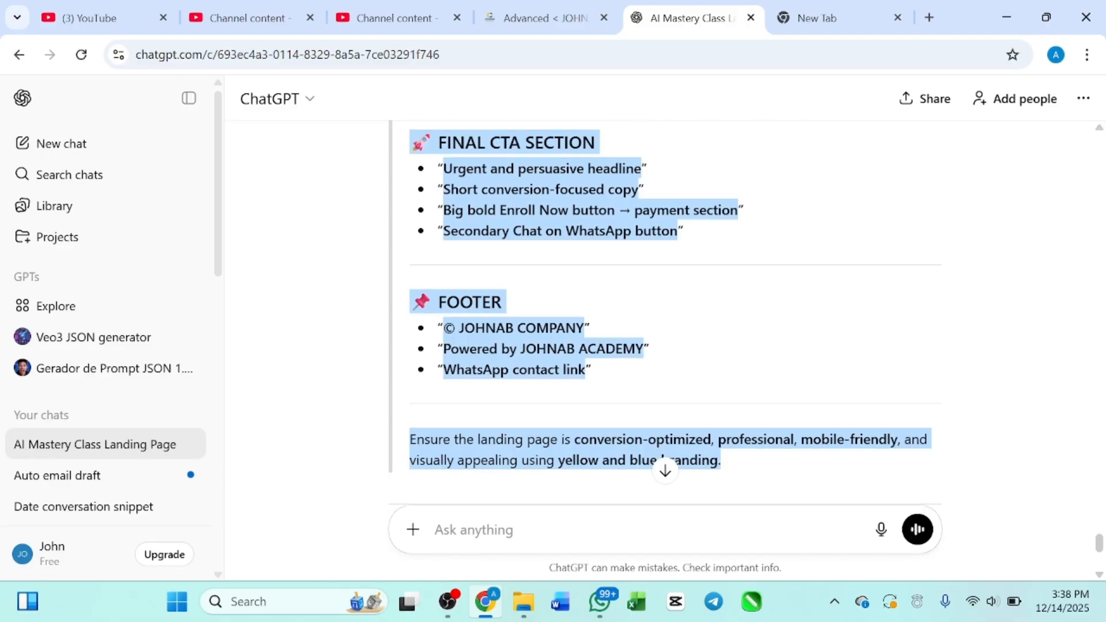
pyautogui.scroll(-2, 665, 310)
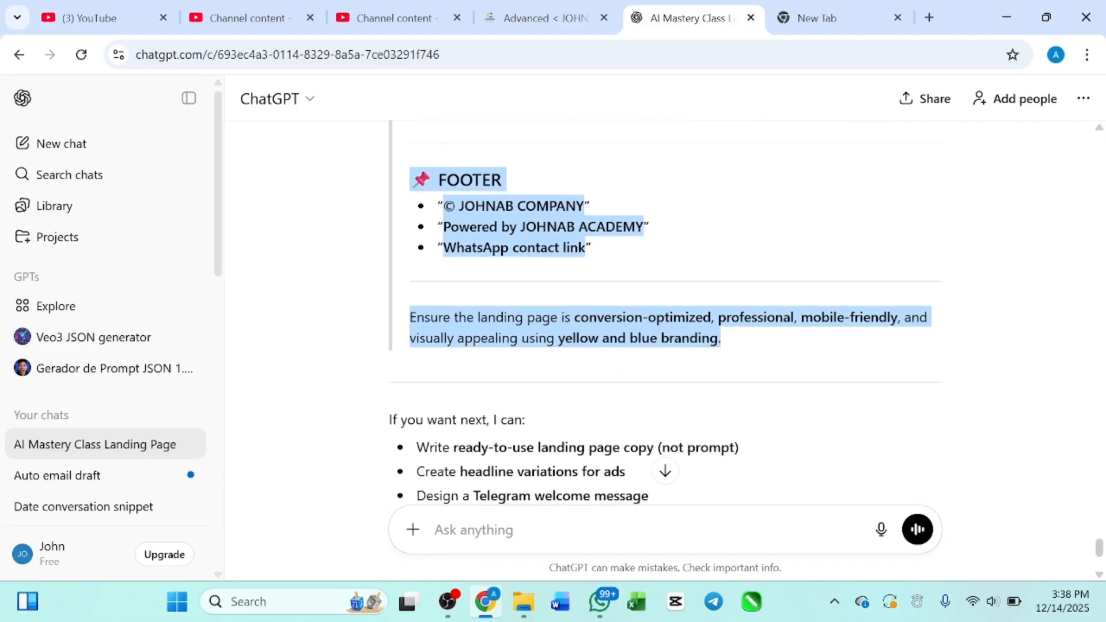
pyautogui.rightClick(516, 226)
pyautogui.click(541, 244)
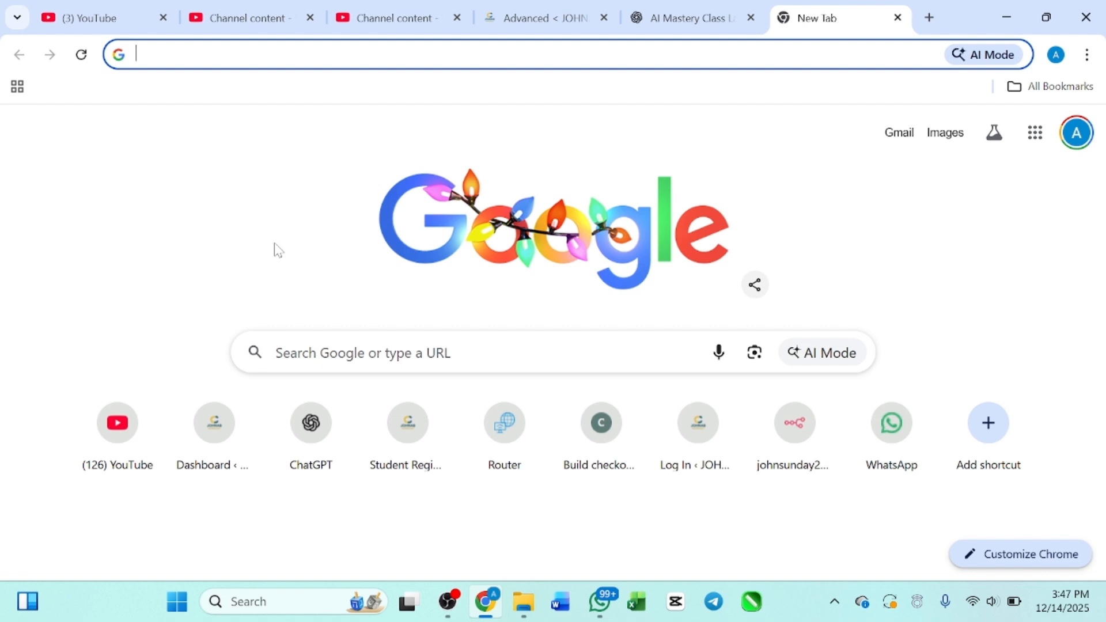
# Step: Open the lovable.dev website in the new browser tab
pyautogui.click(415, 353)
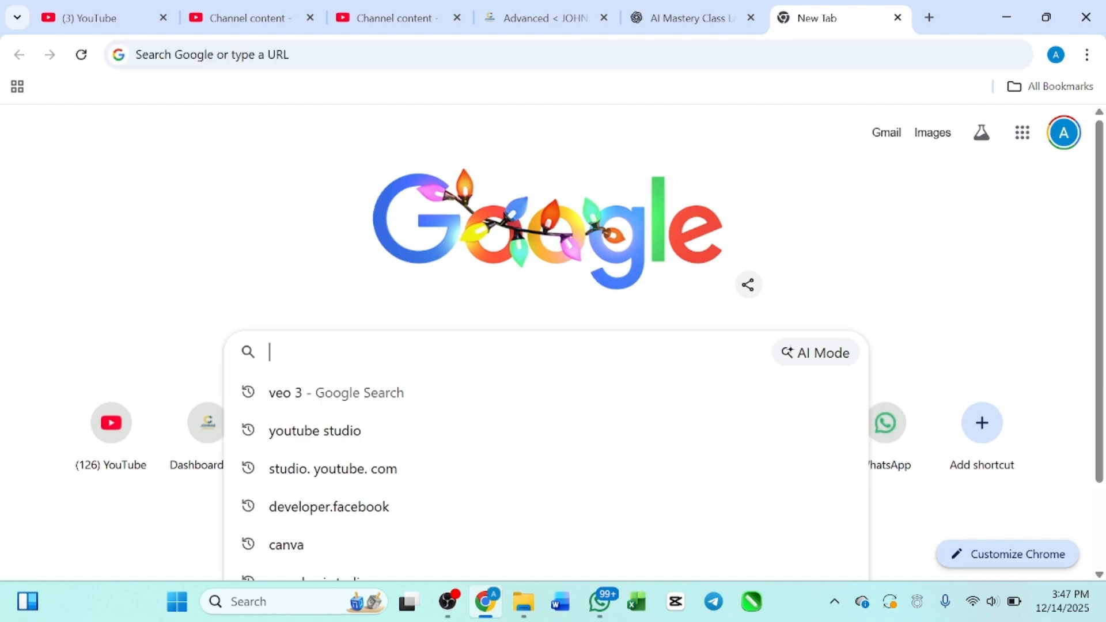
pyautogui.write('s')
pyautogui.press('BackSpace')
pyautogui.write('lovable.dev')
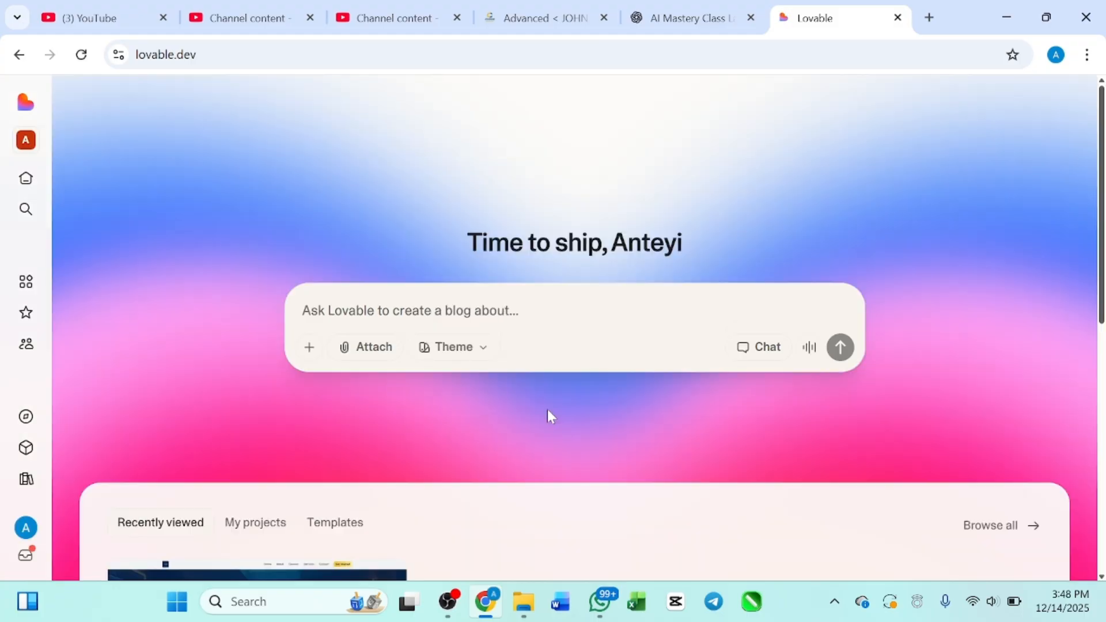
# Step: Look over the Lovable home page and browse its gallery of website templates
pyautogui.scroll(-10, 500, 313)
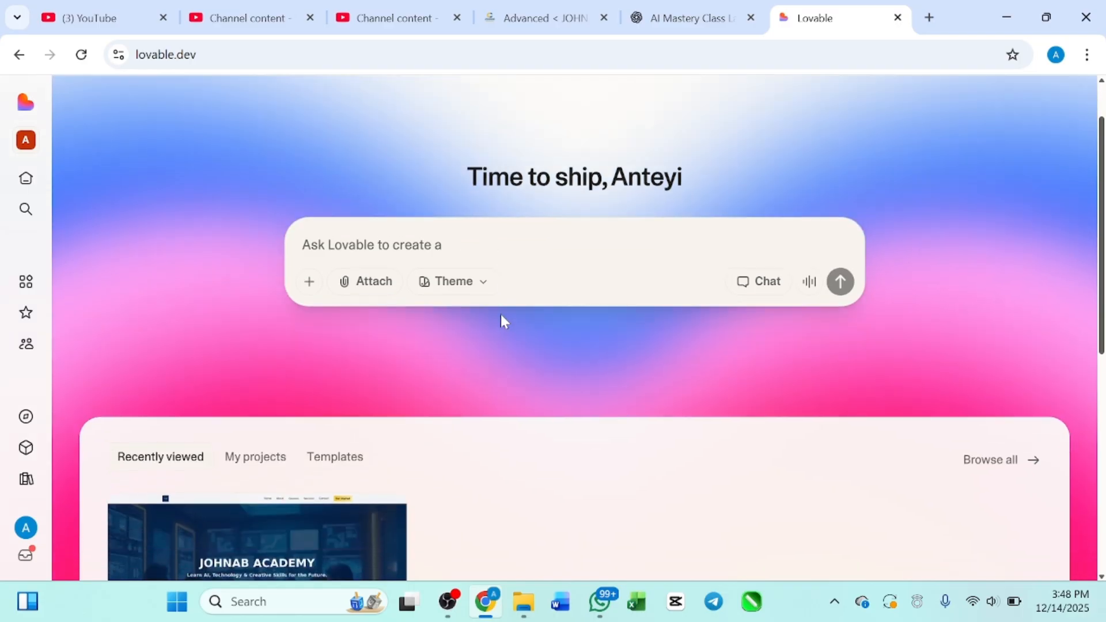
pyautogui.scroll(10, 500, 313)
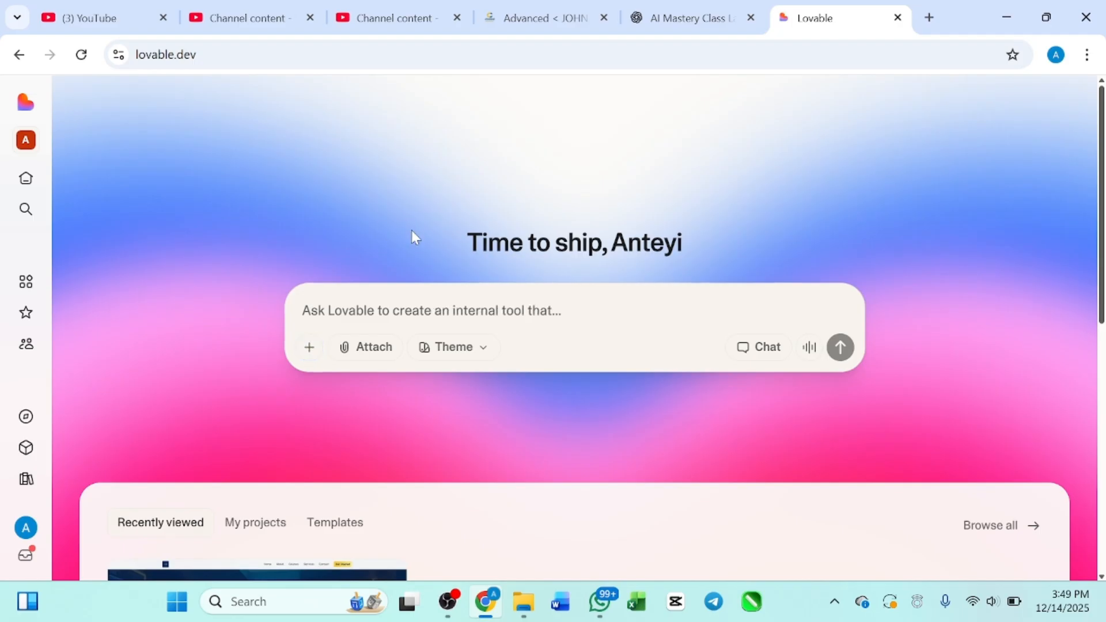
pyautogui.scroll(-2, 129, 385)
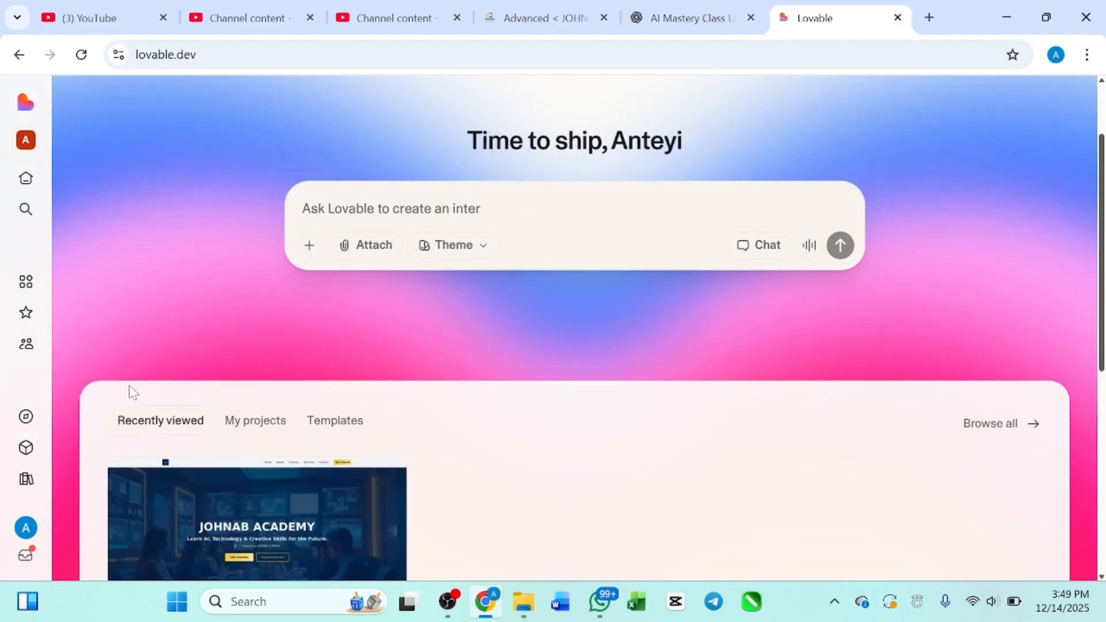
pyautogui.scroll(2, 129, 385)
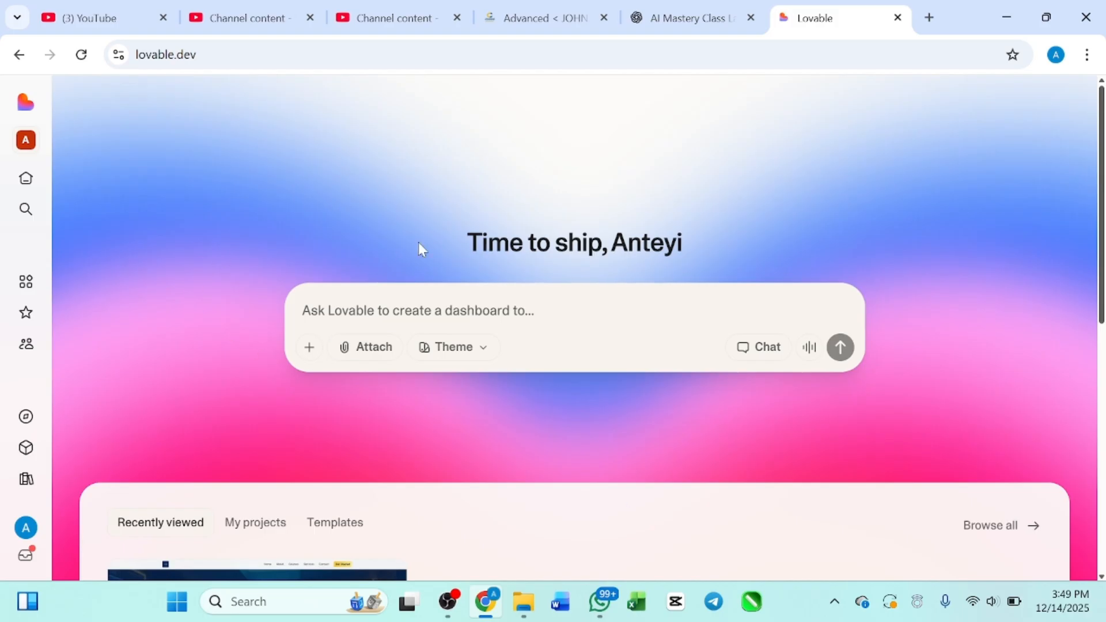
pyautogui.scroll(-2, 418, 242)
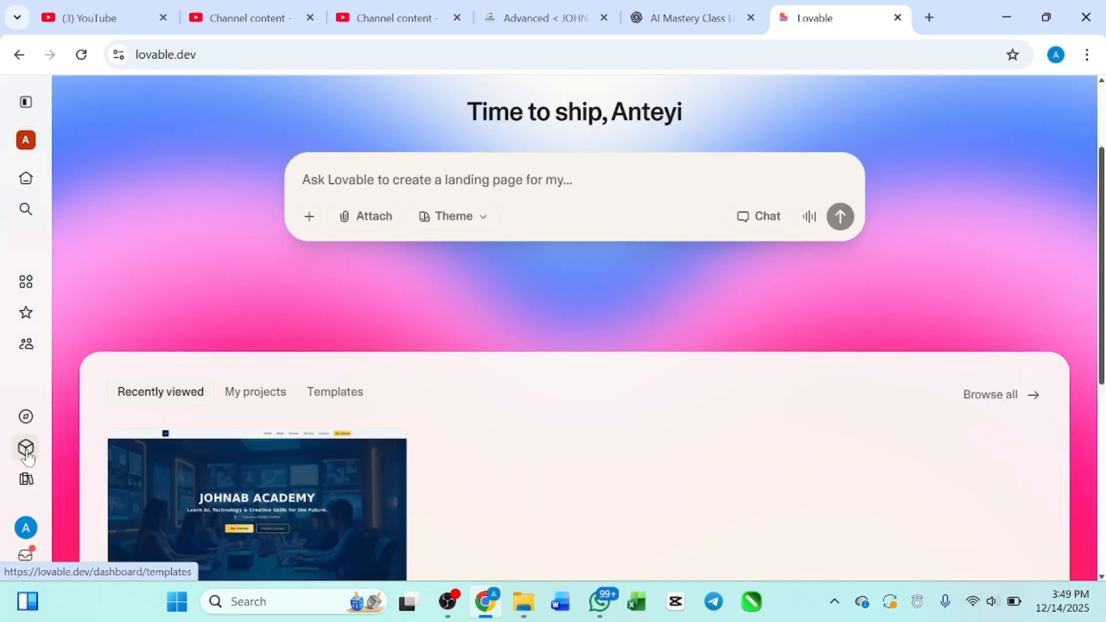
pyautogui.click(27, 455)
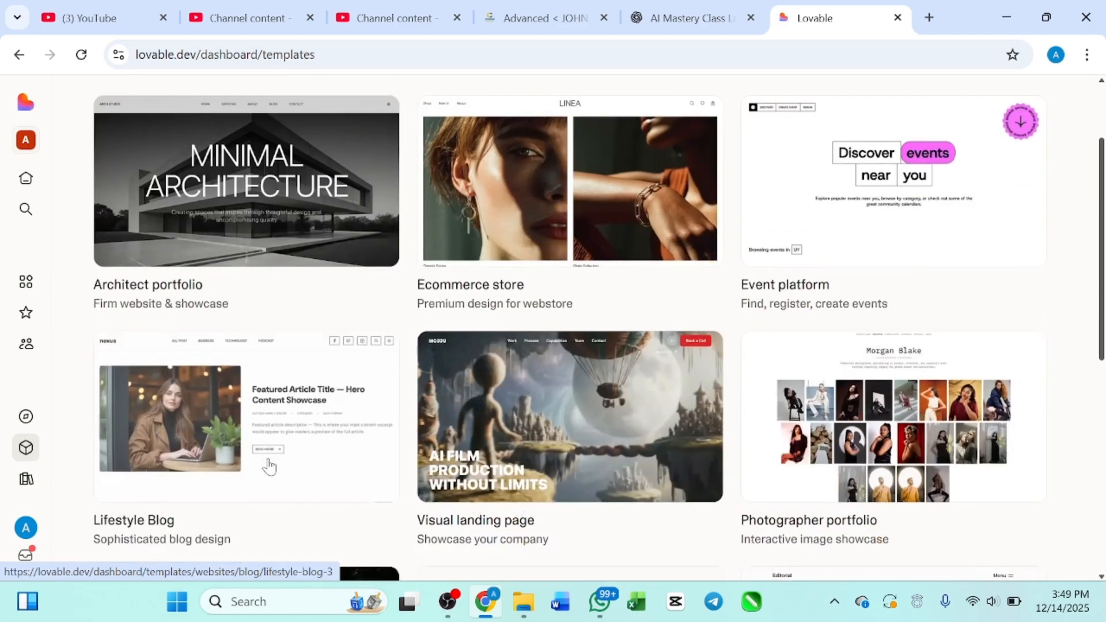
pyautogui.scroll(-7, 269, 467)
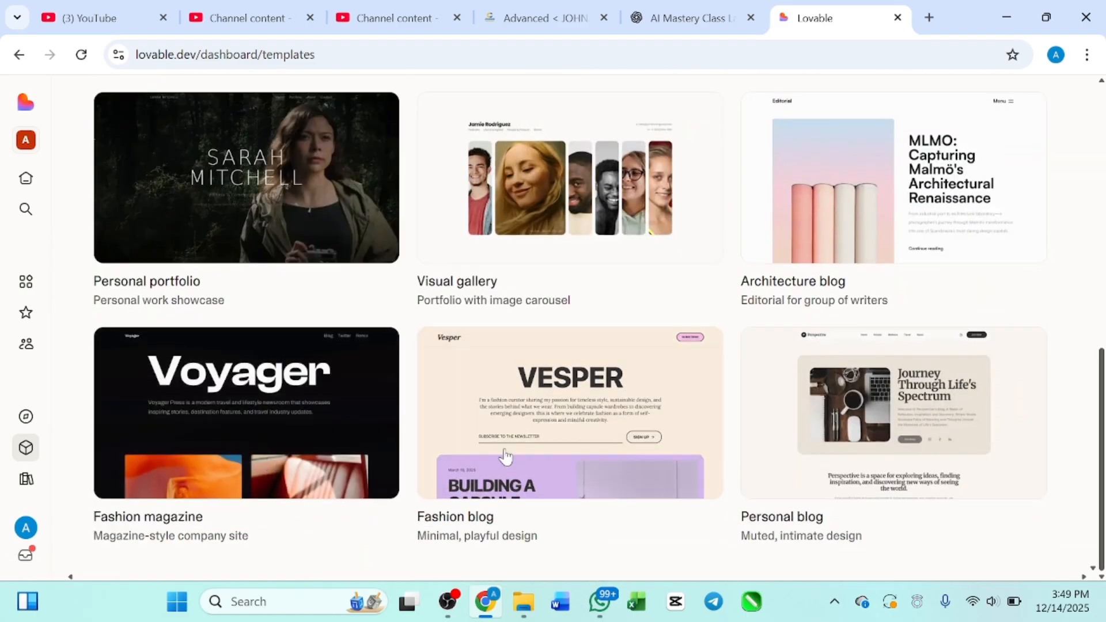
pyautogui.scroll(9, 505, 457)
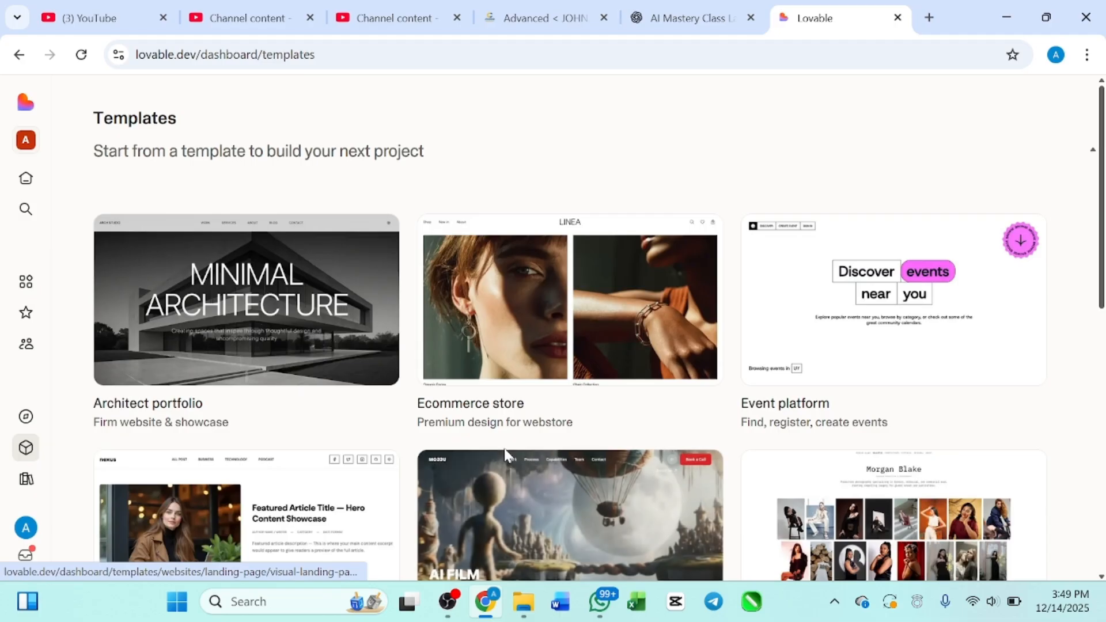
pyautogui.scroll(-9, 505, 455)
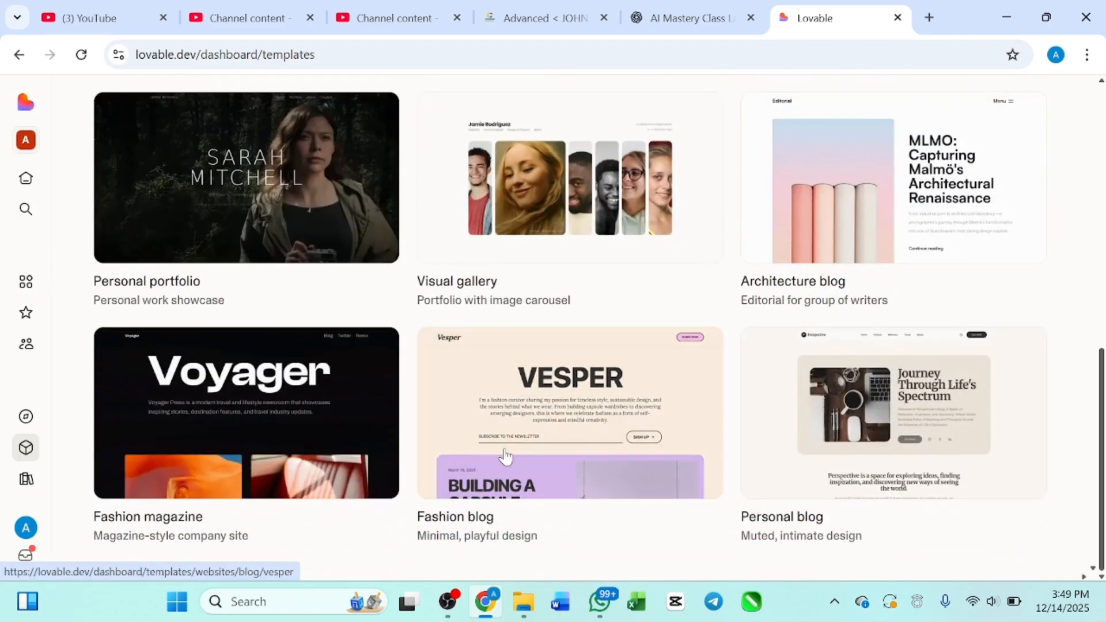
pyautogui.scroll(9, 505, 456)
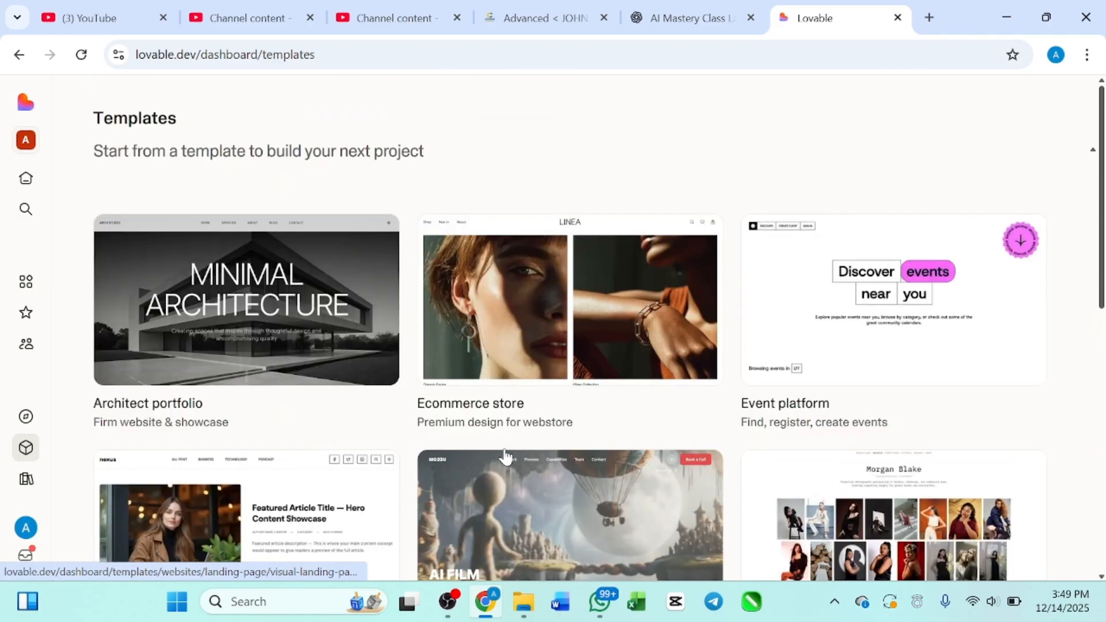
pyautogui.scroll(-9, 505, 456)
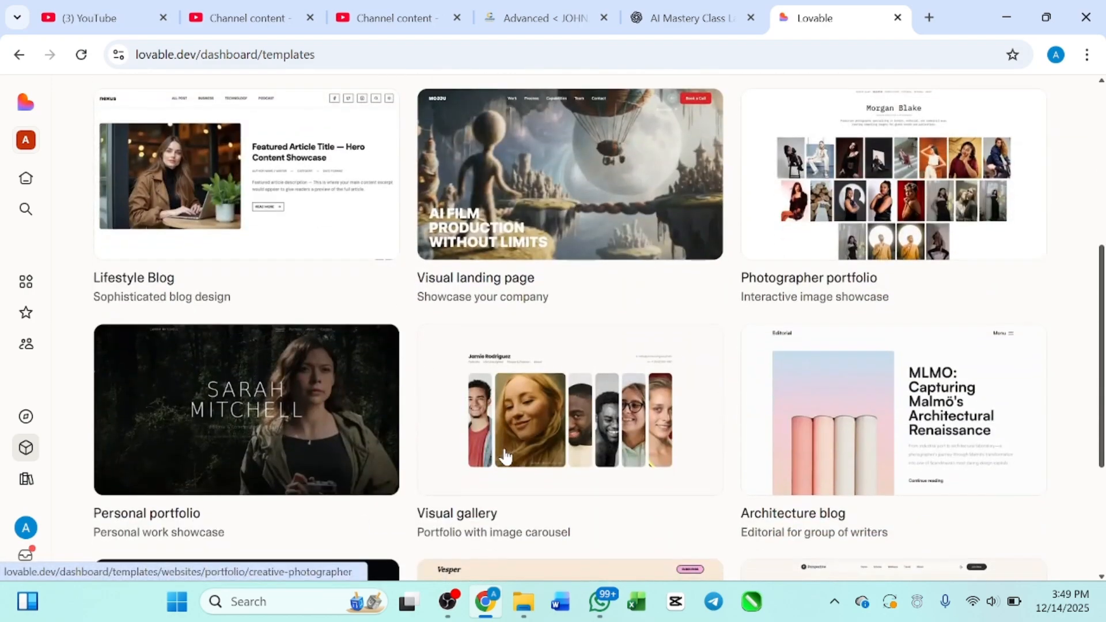
pyautogui.scroll(-2, 505, 456)
pyautogui.scroll(10, 503, 457)
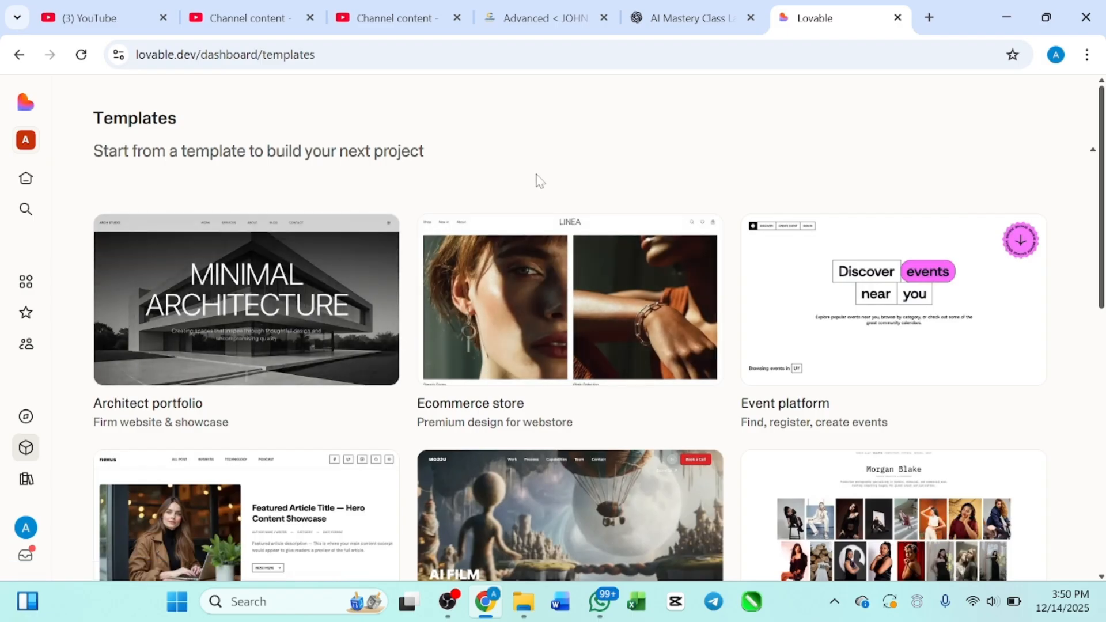
pyautogui.scroll(-1, 514, 284)
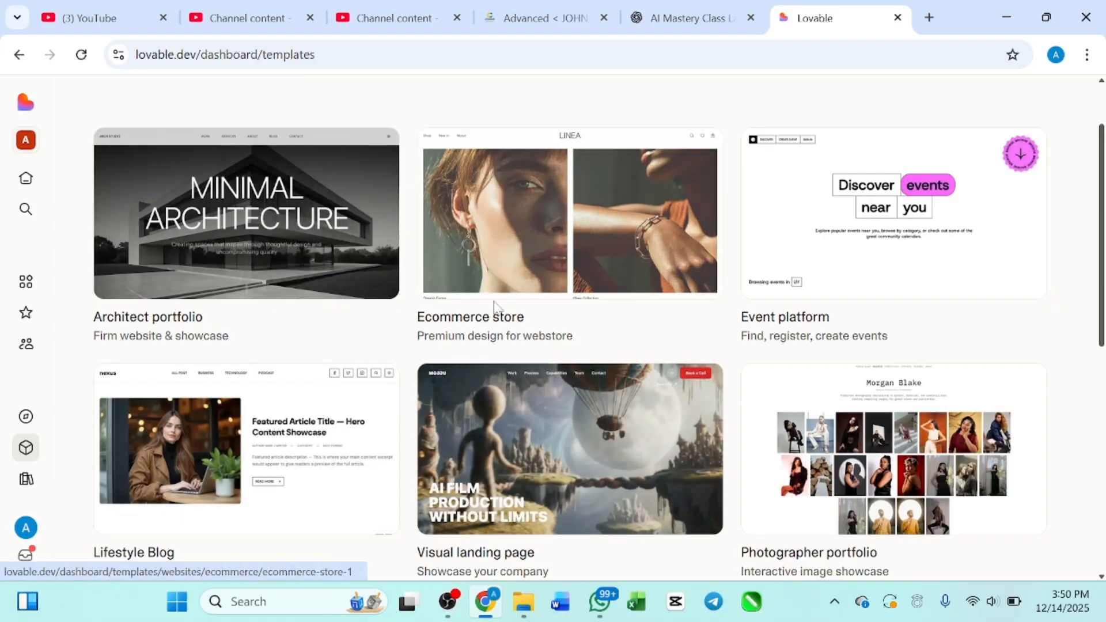
pyautogui.scroll(-3, 557, 303)
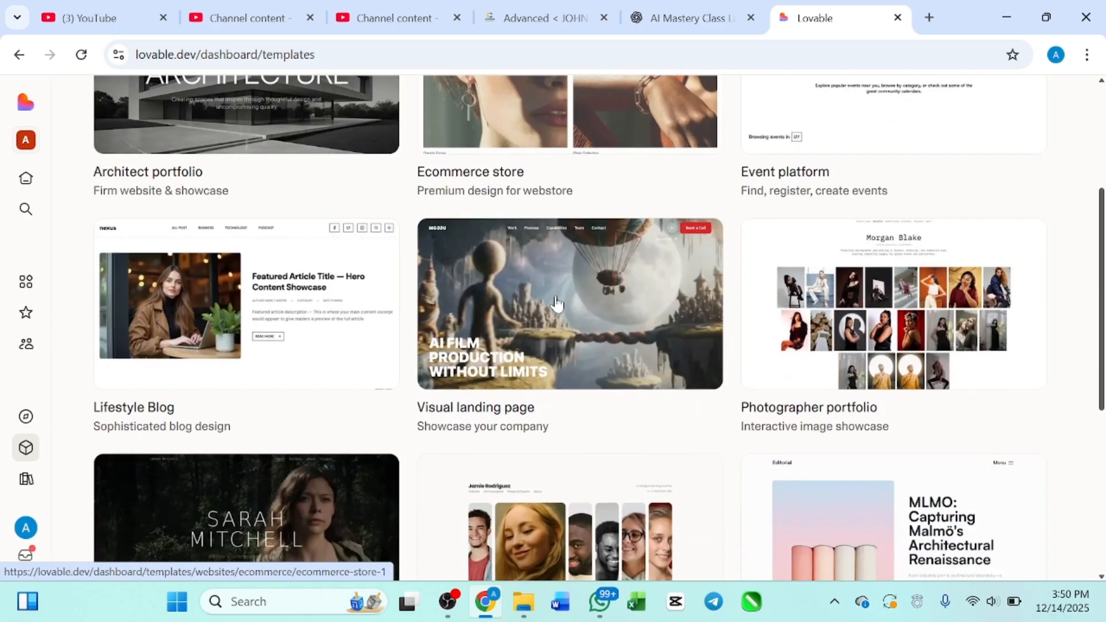
pyautogui.scroll(-2, 557, 303)
pyautogui.scroll(7, 557, 305)
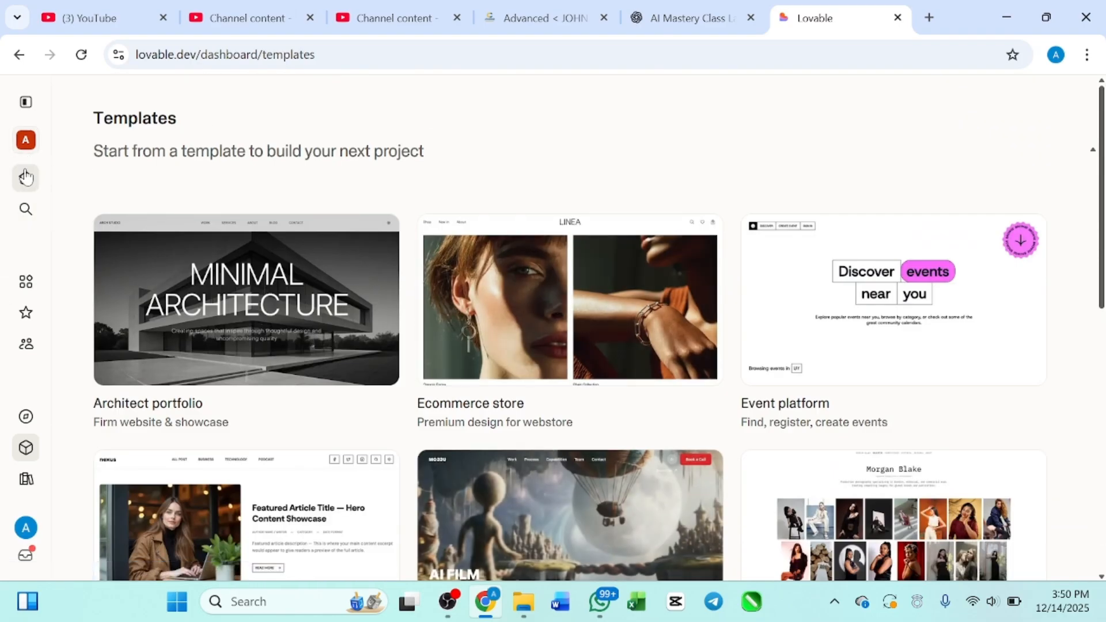
# Step: Return to the Lovable home page, paste the copied landing page prompt and submit it to generate the site
pyautogui.click(29, 192)
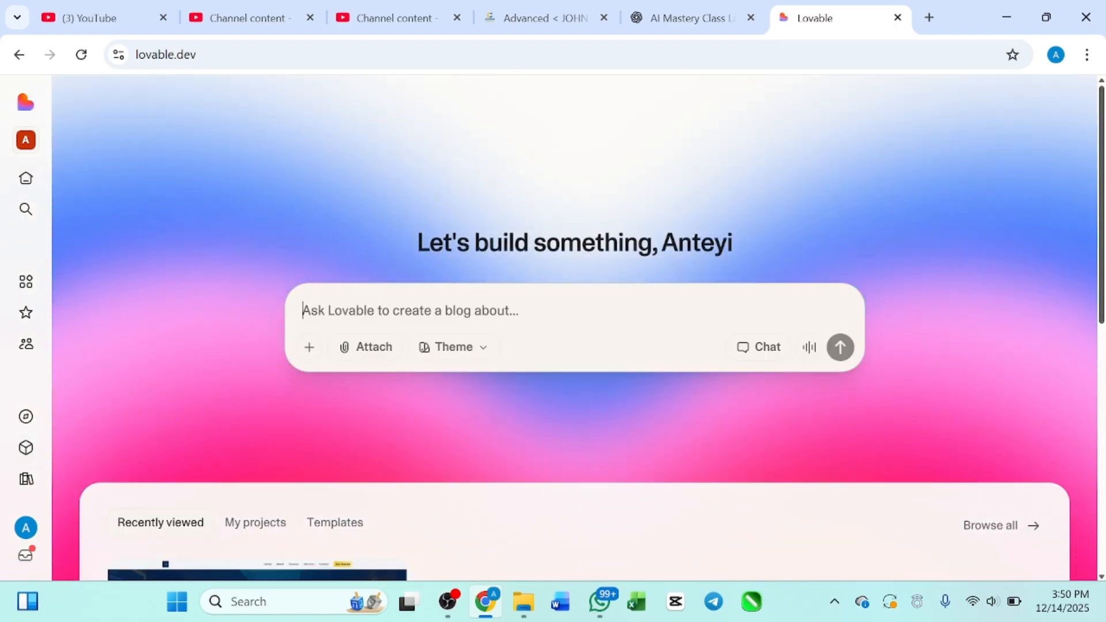
pyautogui.hotkey('ctrl', 'v')
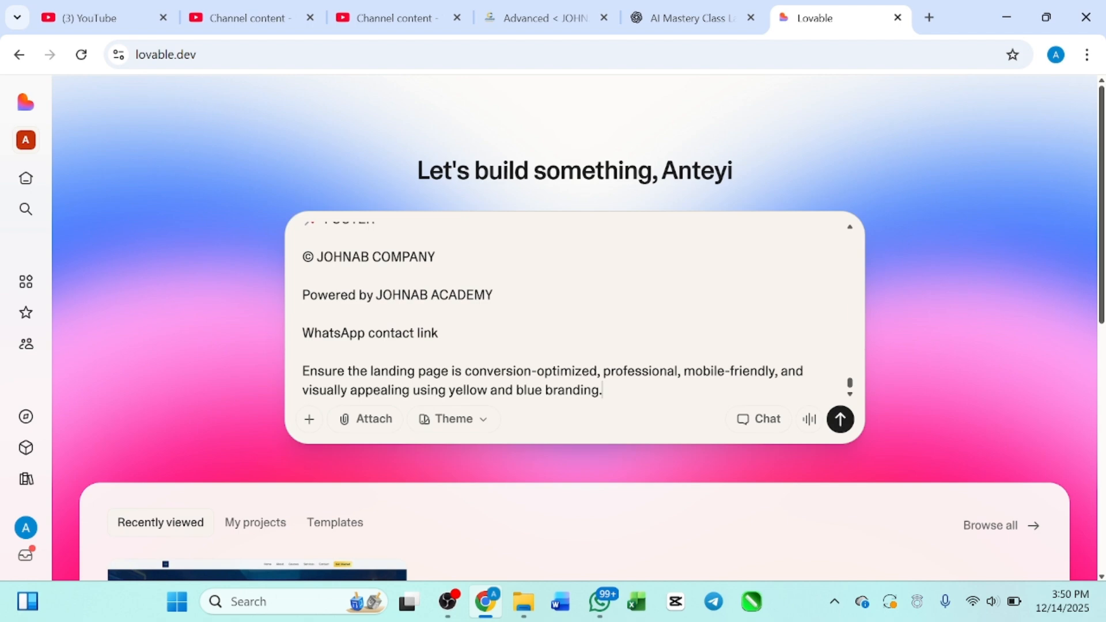
pyautogui.click(840, 420)
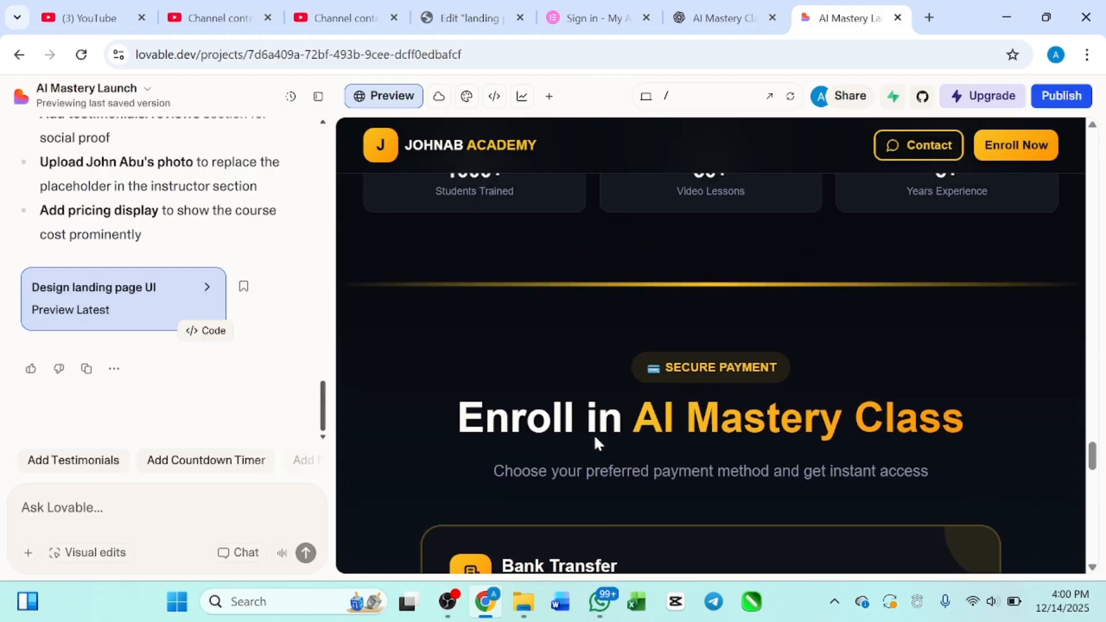
# Step: Review the generated page from the instructor section back to the hero, and through the About The AI Mastery Class audience cards
pyautogui.scroll(3, 593, 433)
pyautogui.scroll(5, 594, 438)
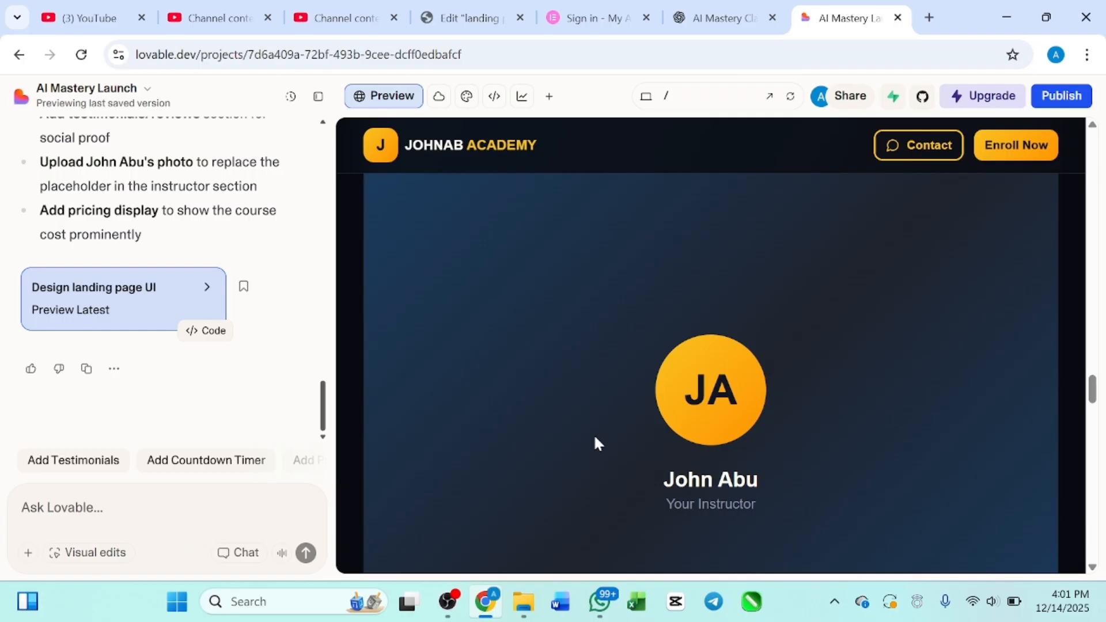
pyautogui.scroll(15, 594, 438)
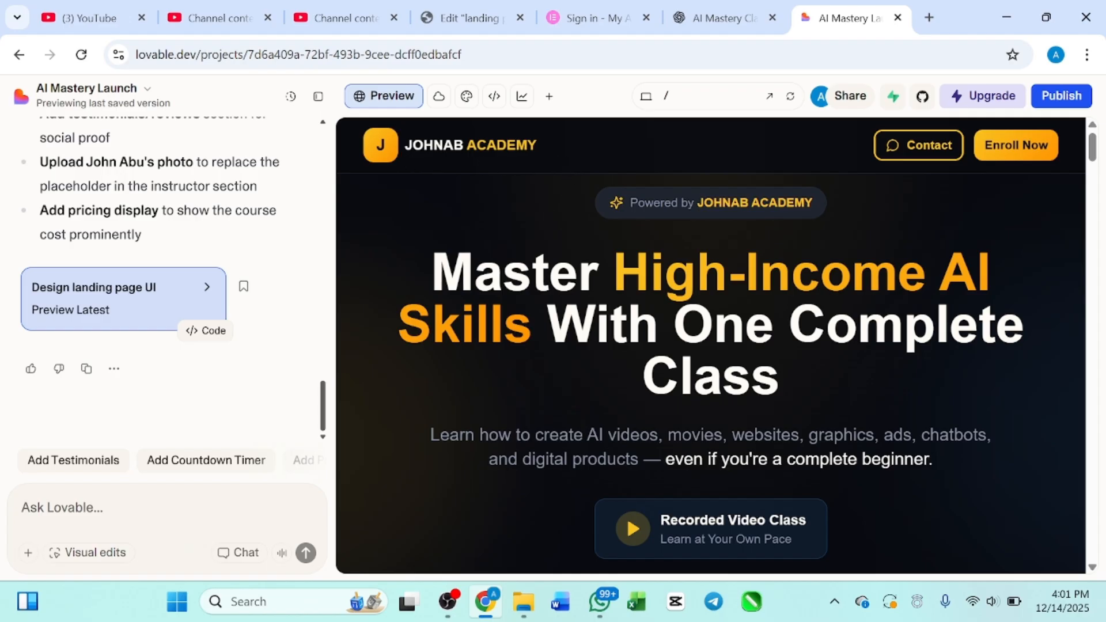
pyautogui.scroll(-1, 710, 345)
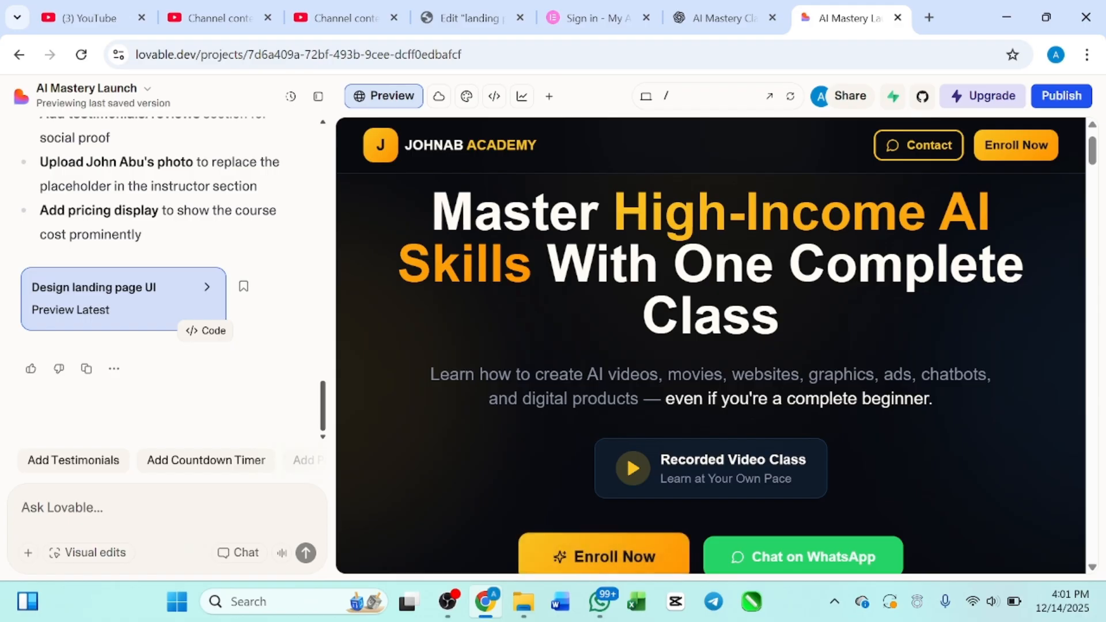
pyautogui.scroll(-1, 711, 345)
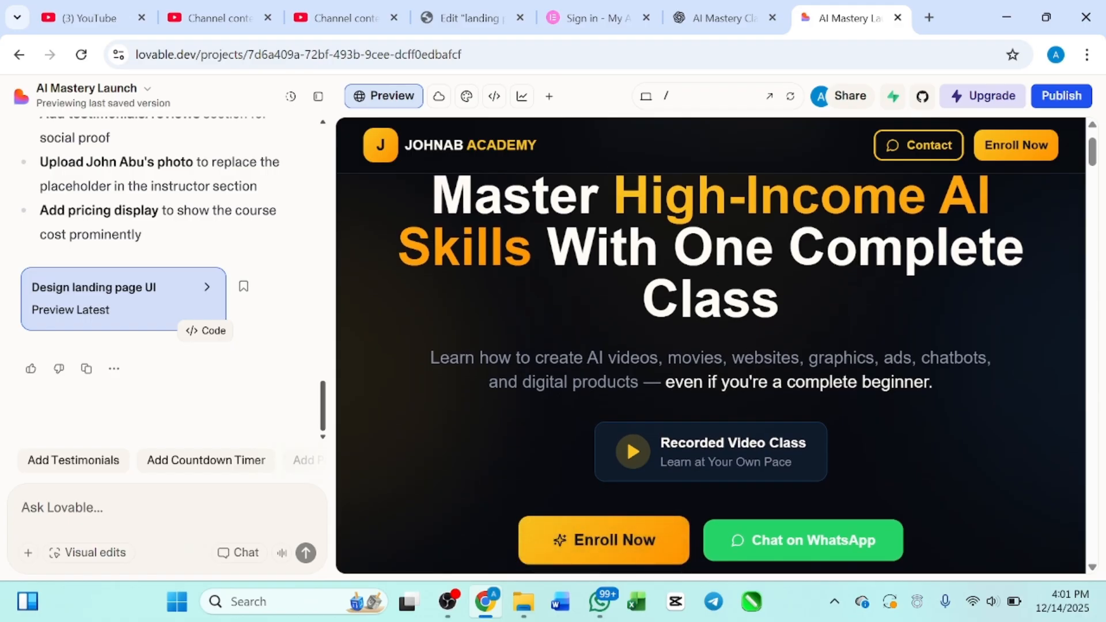
pyautogui.scroll(-2, 807, 423)
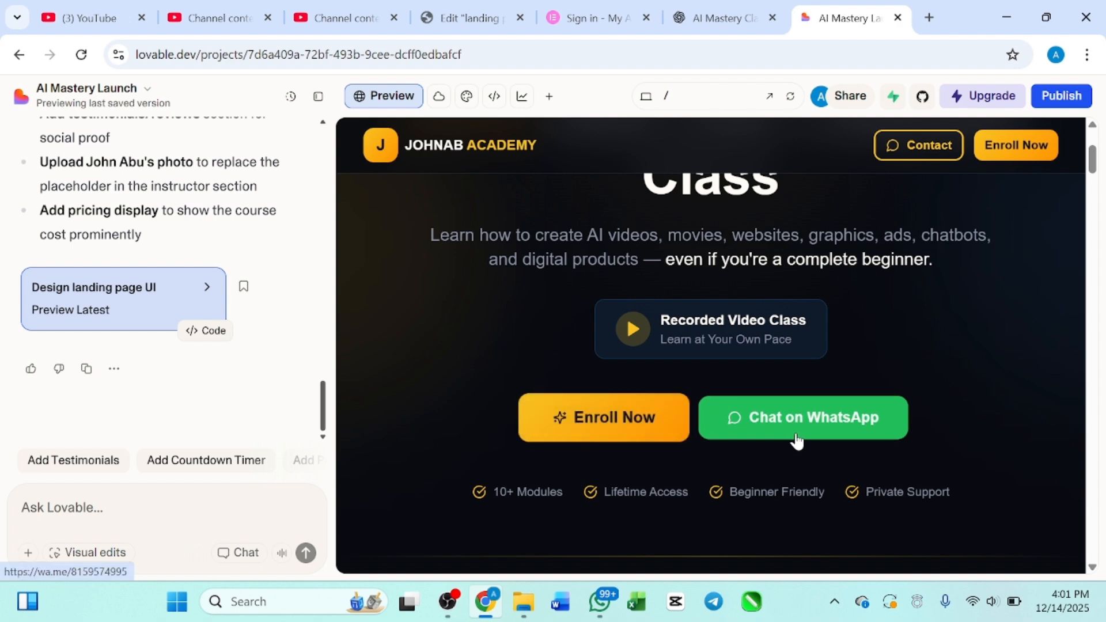
pyautogui.scroll(-1, 797, 440)
pyautogui.scroll(-6, 797, 441)
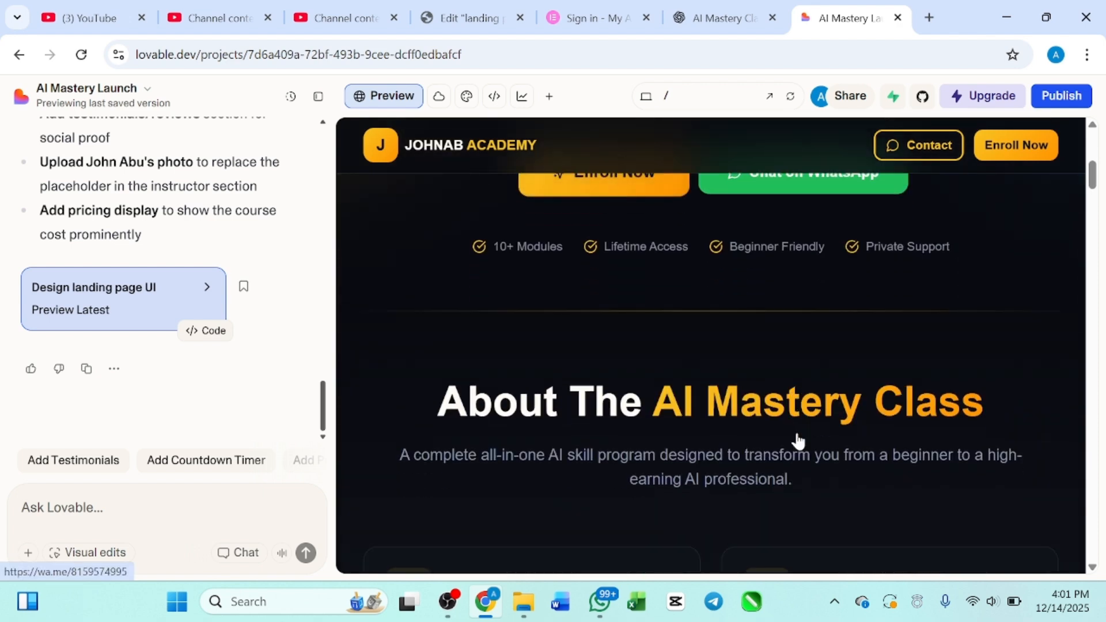
pyautogui.scroll(-5, 798, 440)
pyautogui.scroll(3, 795, 439)
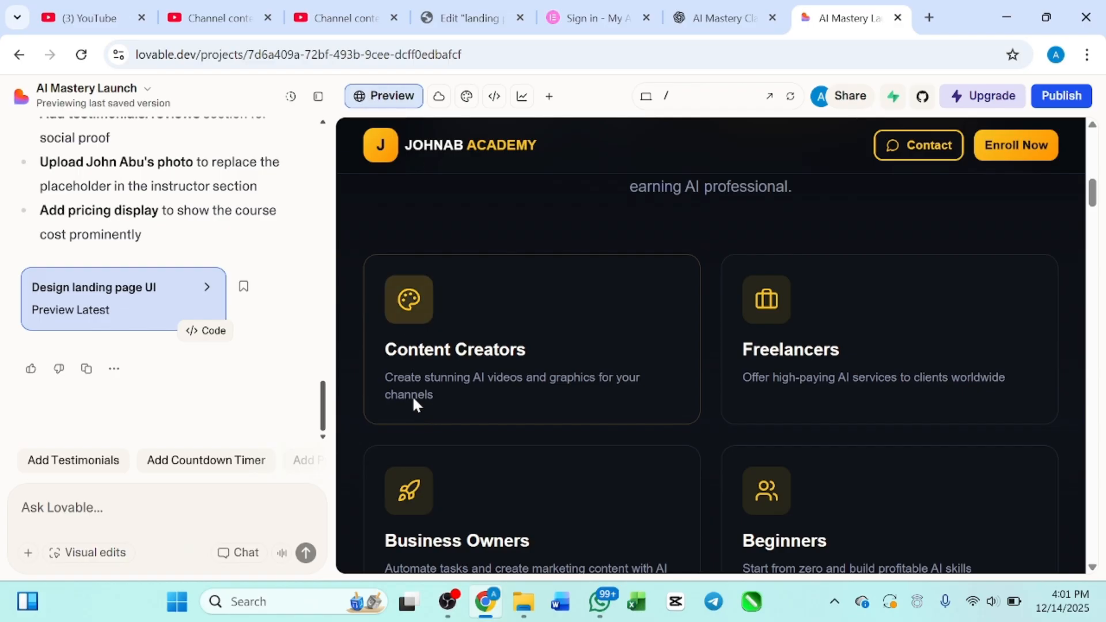
pyautogui.scroll(3, 597, 415)
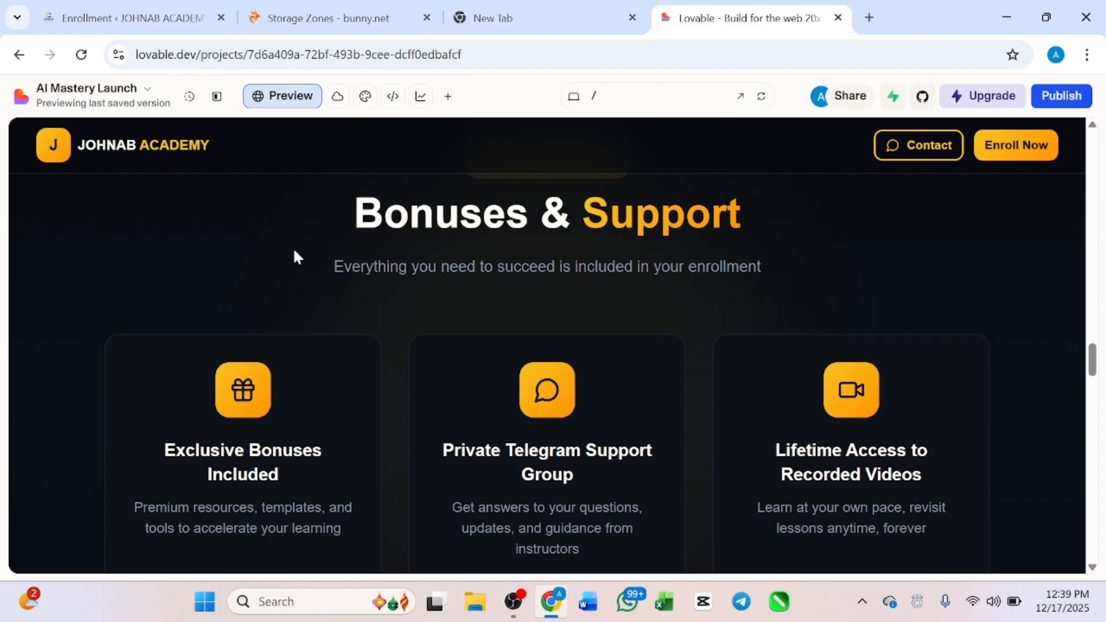
# Step: Examine the landing page's hero section in the widened preview, including its headline, video class badge and call-to-action buttons
pyautogui.scroll(20, 453, 310)
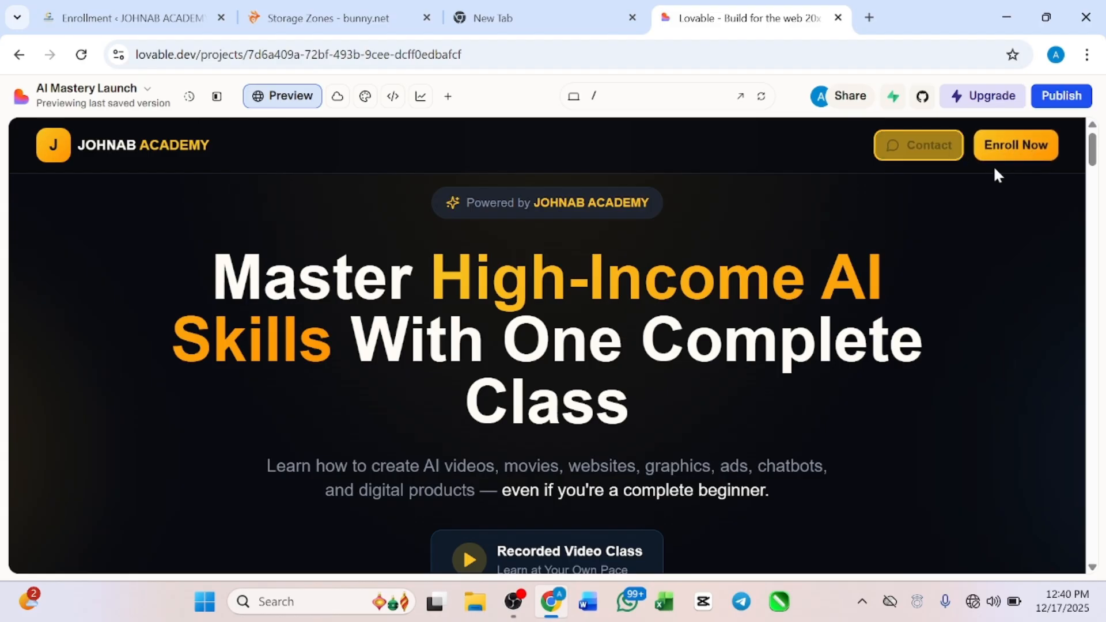
pyautogui.scroll(-3, 441, 407)
pyautogui.scroll(3, 440, 407)
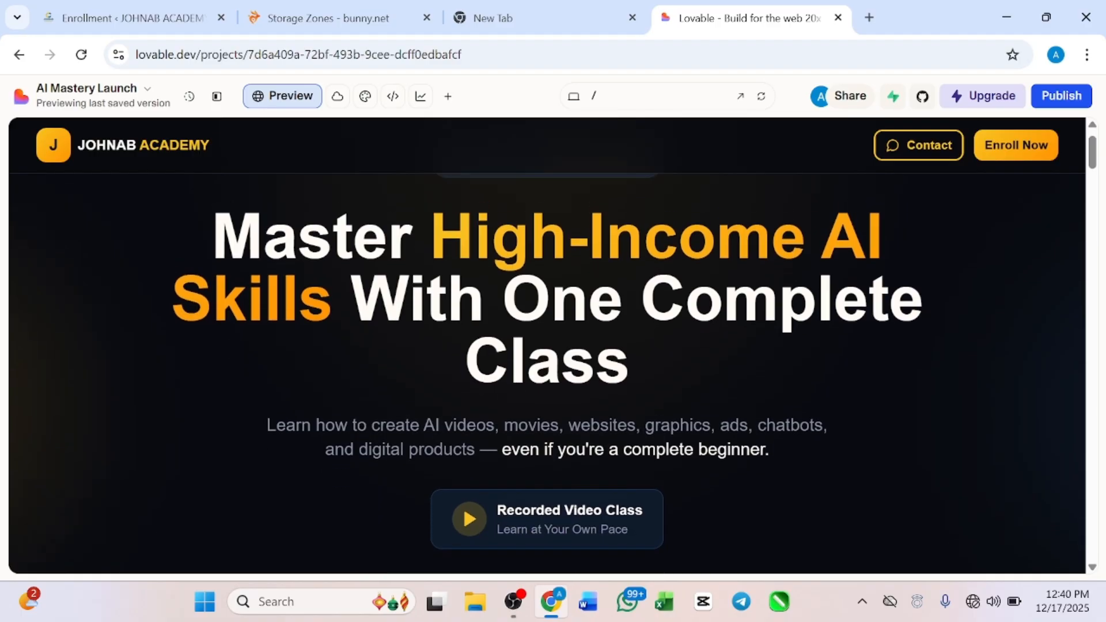
pyautogui.scroll(-5, 553, 346)
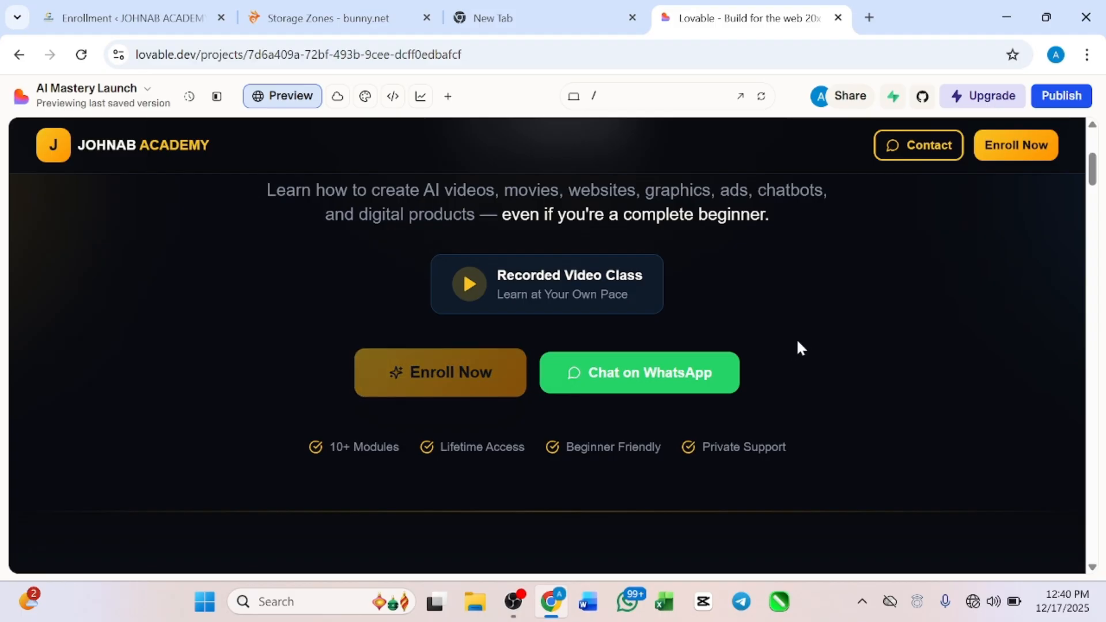
pyautogui.scroll(2, 673, 272)
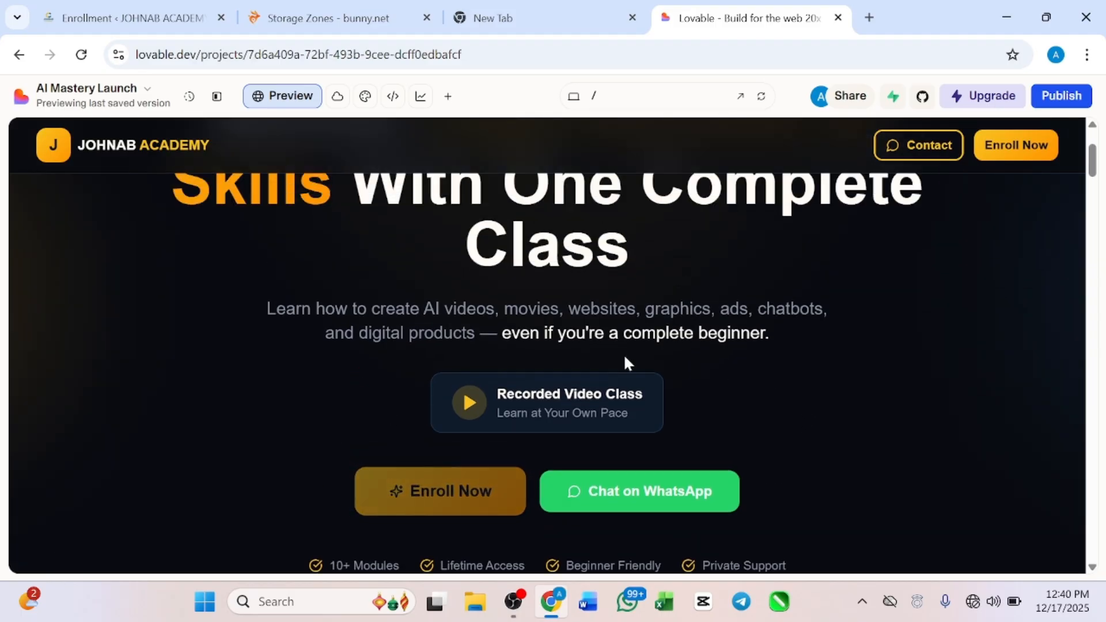
# Step: Test the hero section's Enroll Now button and look over the bank transfer payment details
pyautogui.click(433, 492)
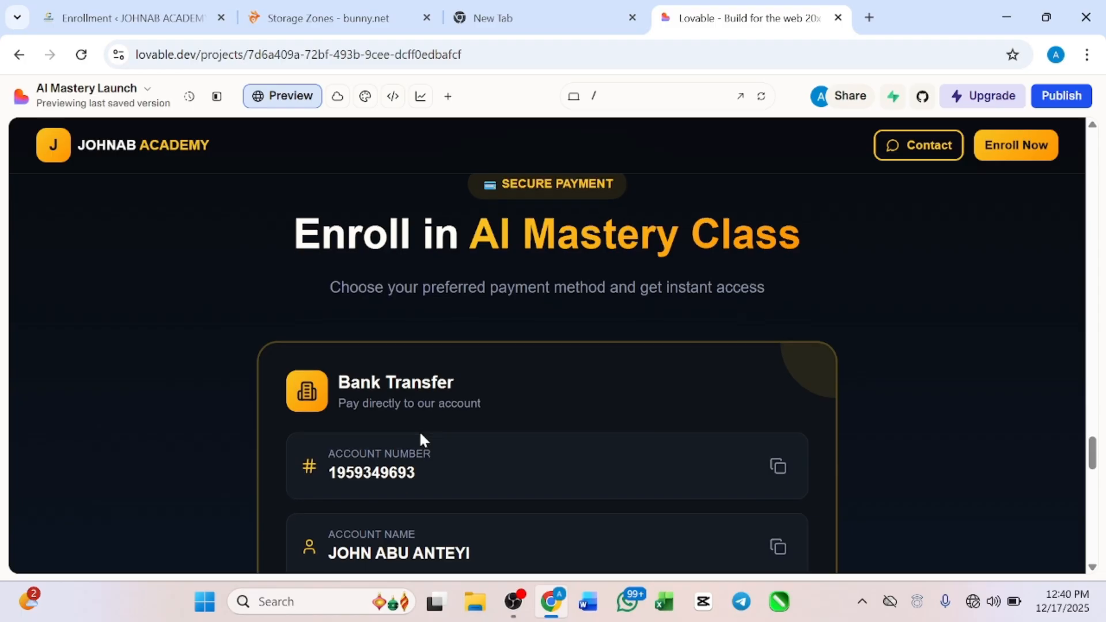
pyautogui.scroll(-2, 486, 370)
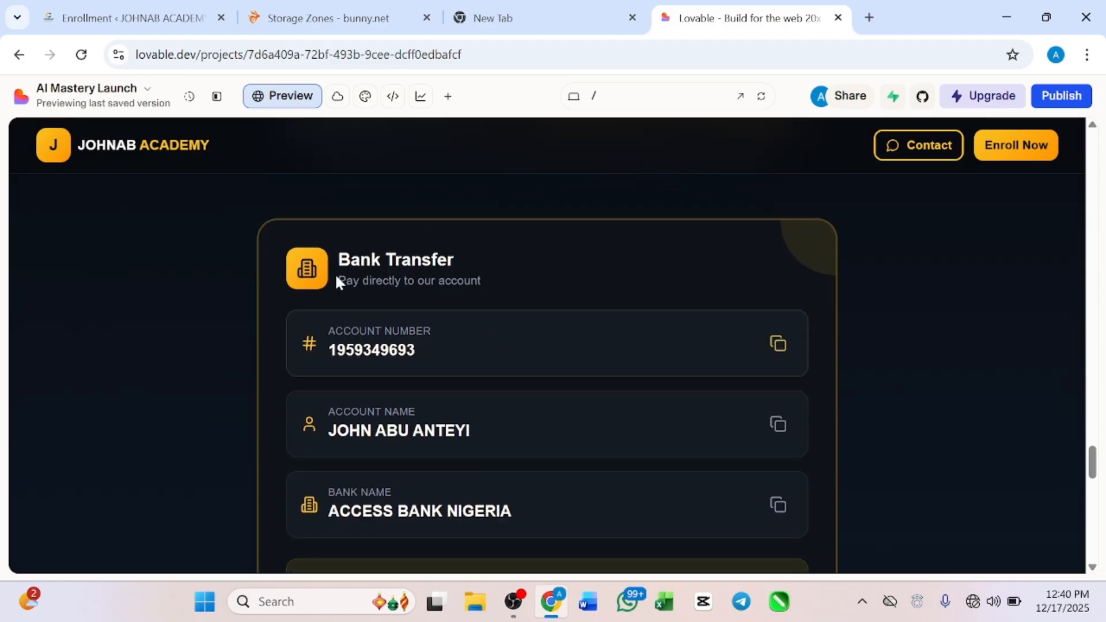
pyautogui.scroll(-3, 546, 369)
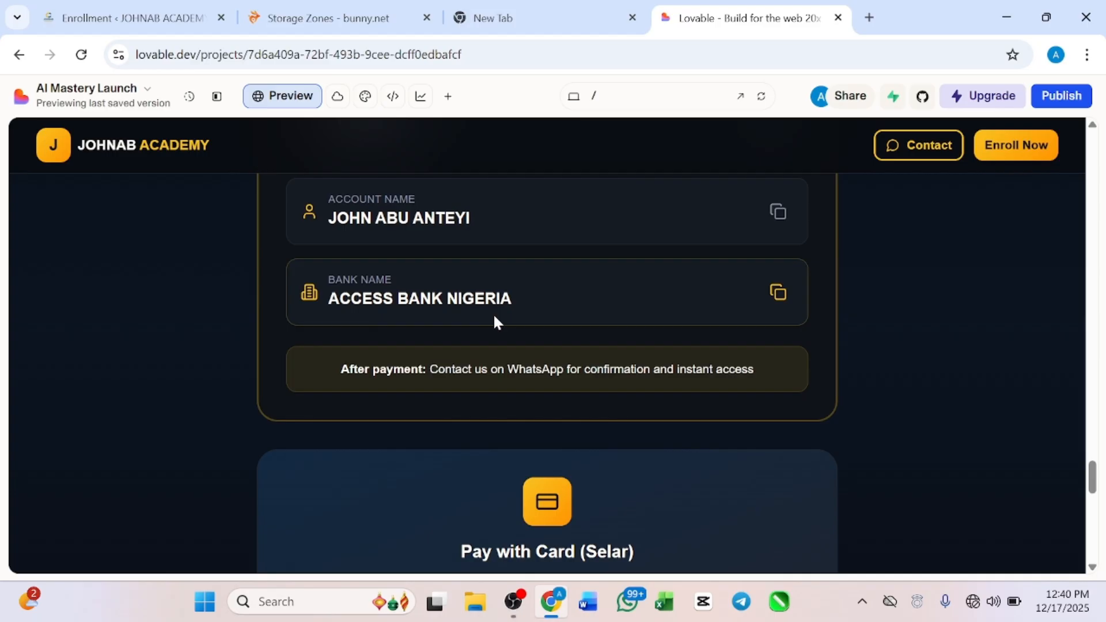
pyautogui.scroll(4, 494, 321)
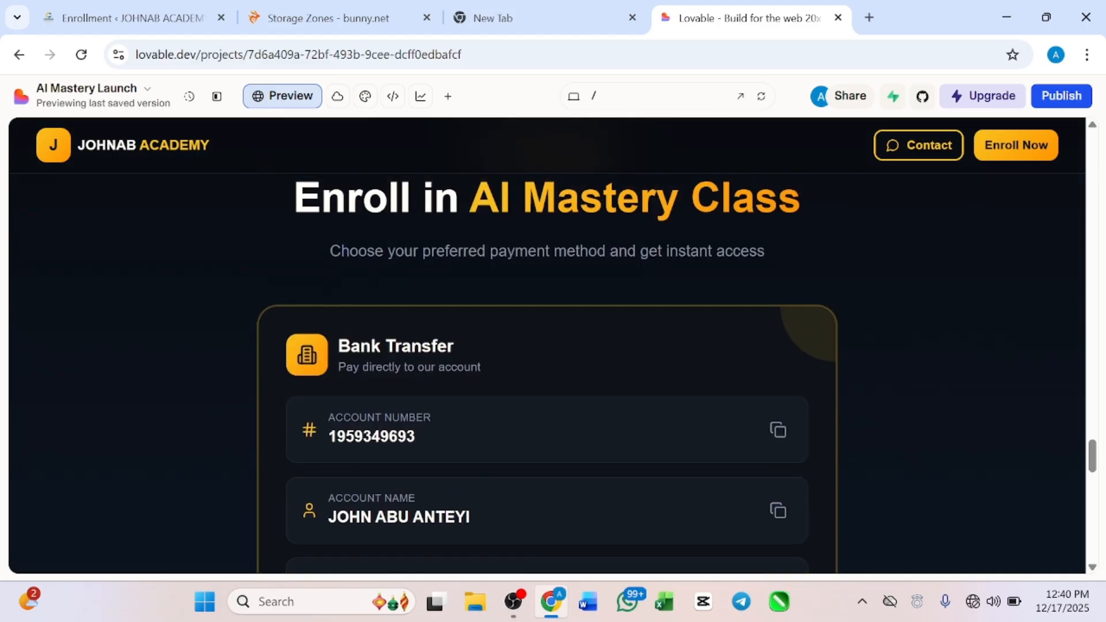
pyautogui.scroll(-1, 494, 321)
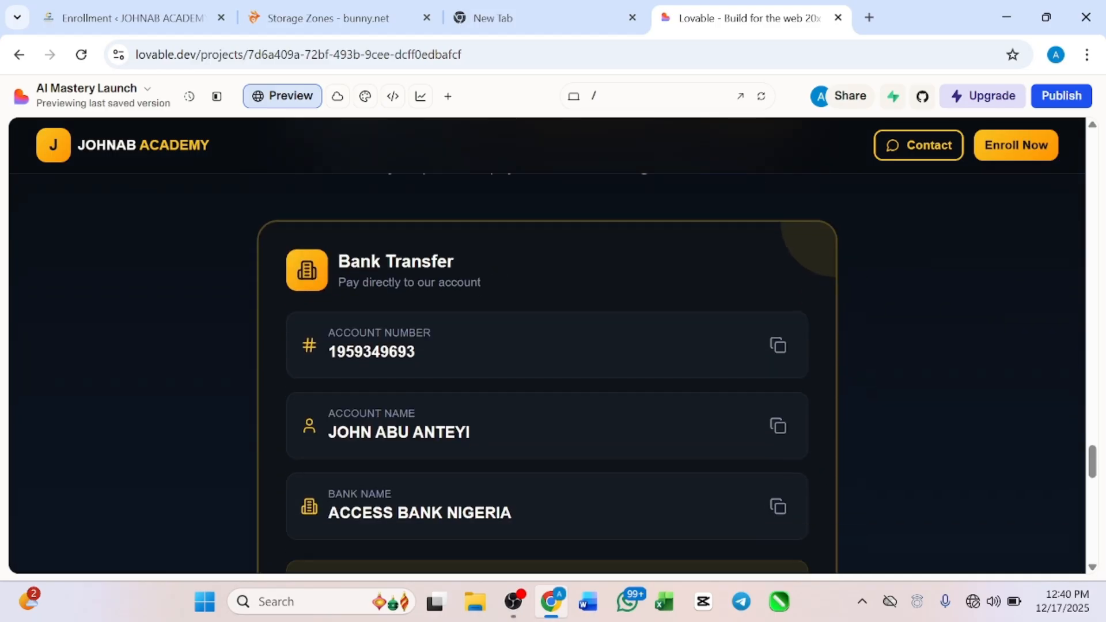
# Step: Test the page header's Enroll Now button and check the account fields in the Bank Transfer card
pyautogui.click(993, 151)
pyautogui.scroll(-2, 753, 287)
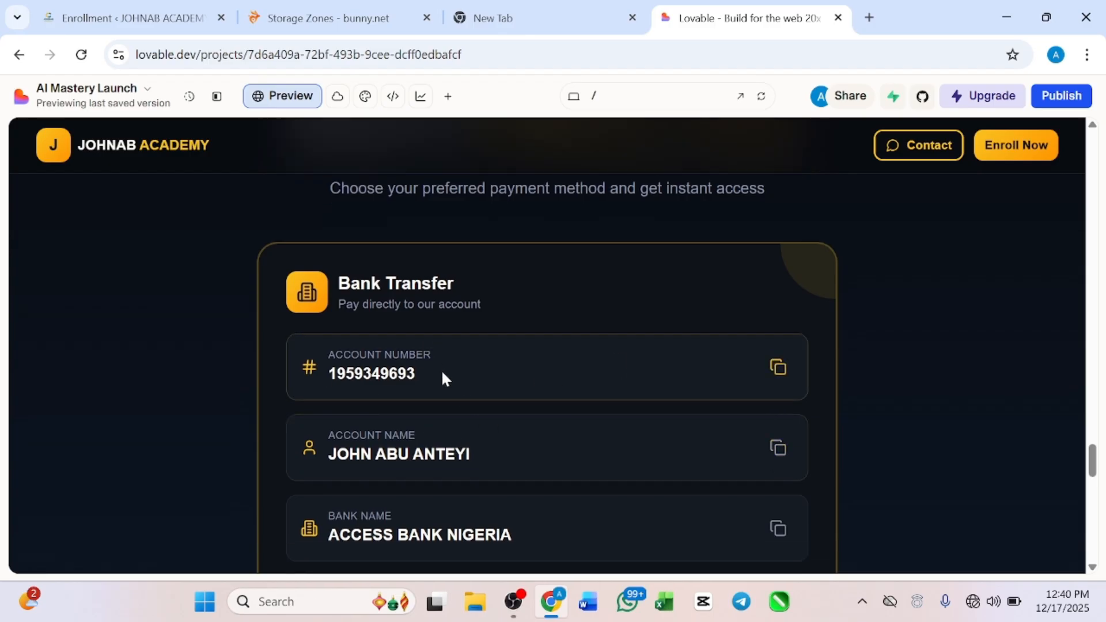
pyautogui.scroll(-1, 443, 374)
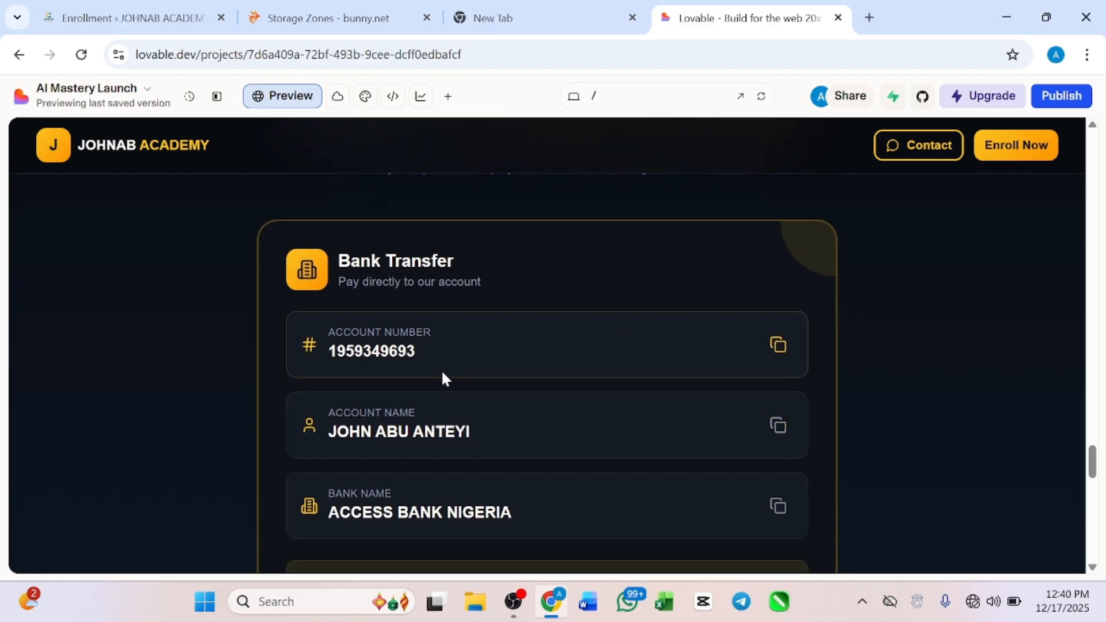
pyautogui.scroll(-1, 441, 369)
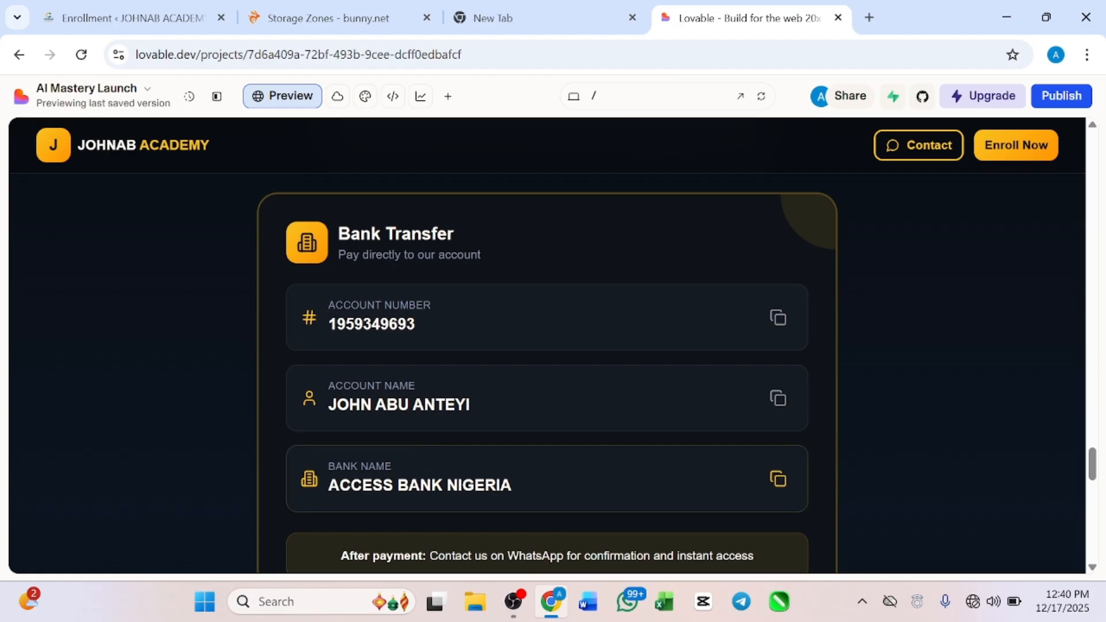
# Step: Examine the Pay with Card (Selar) option and the Confirm Payment on WhatsApp link in the enrollment section
pyautogui.scroll(-6, 420, 438)
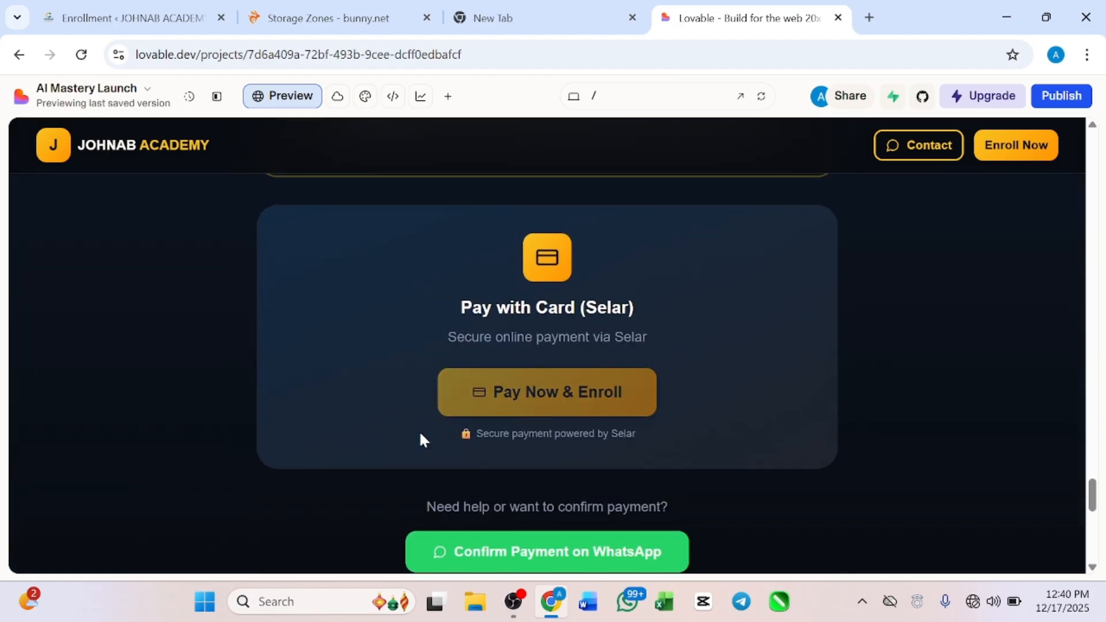
pyautogui.scroll(3, 420, 435)
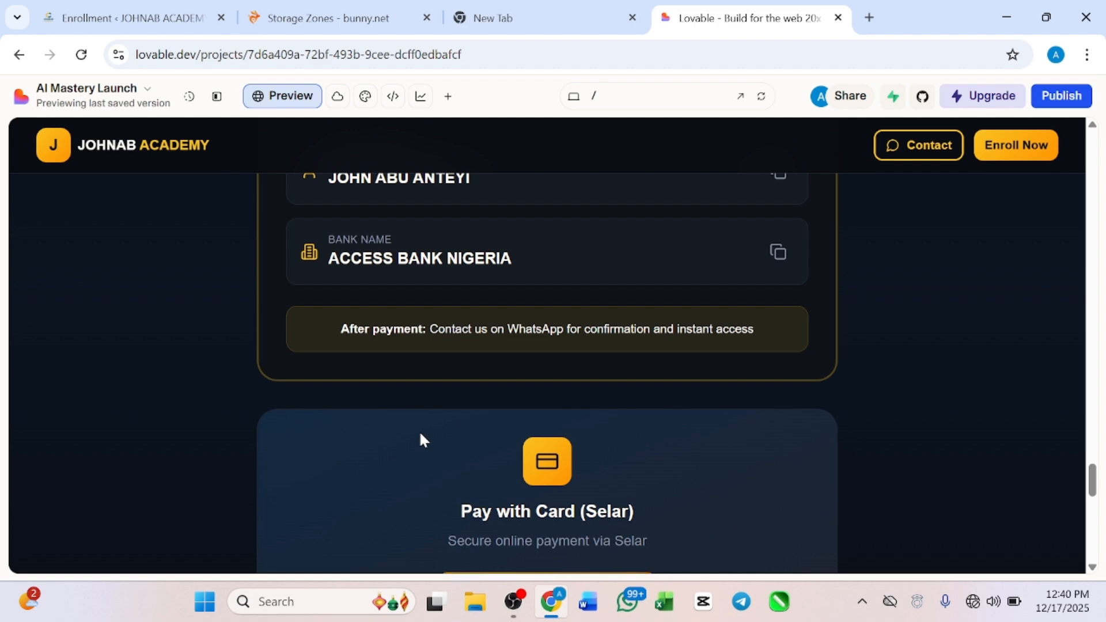
pyautogui.scroll(-1, 399, 393)
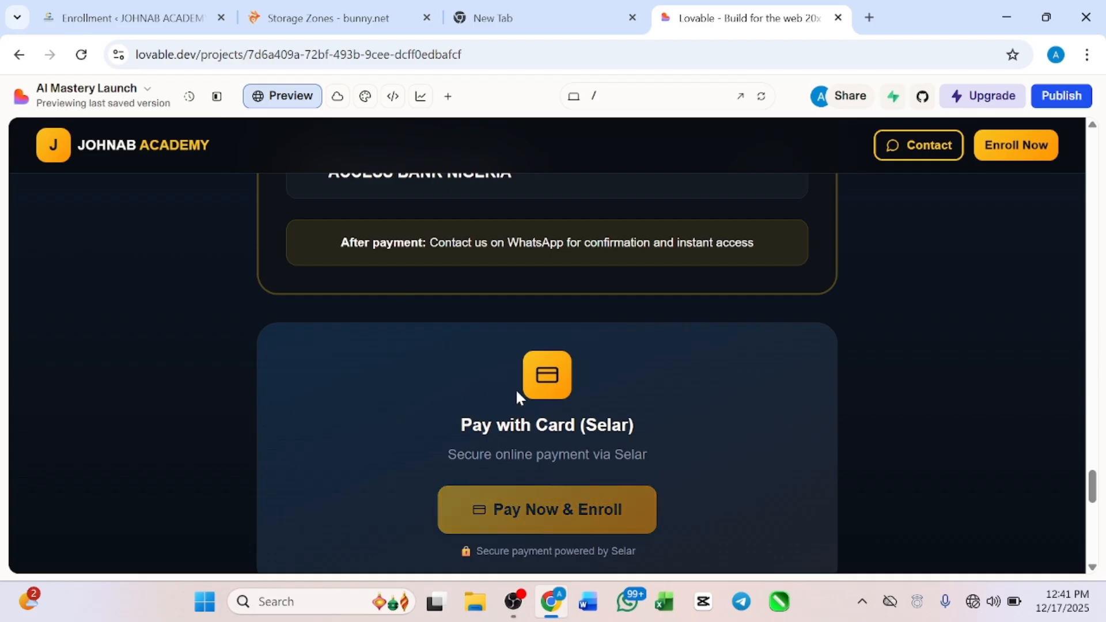
pyautogui.scroll(-1, 516, 398)
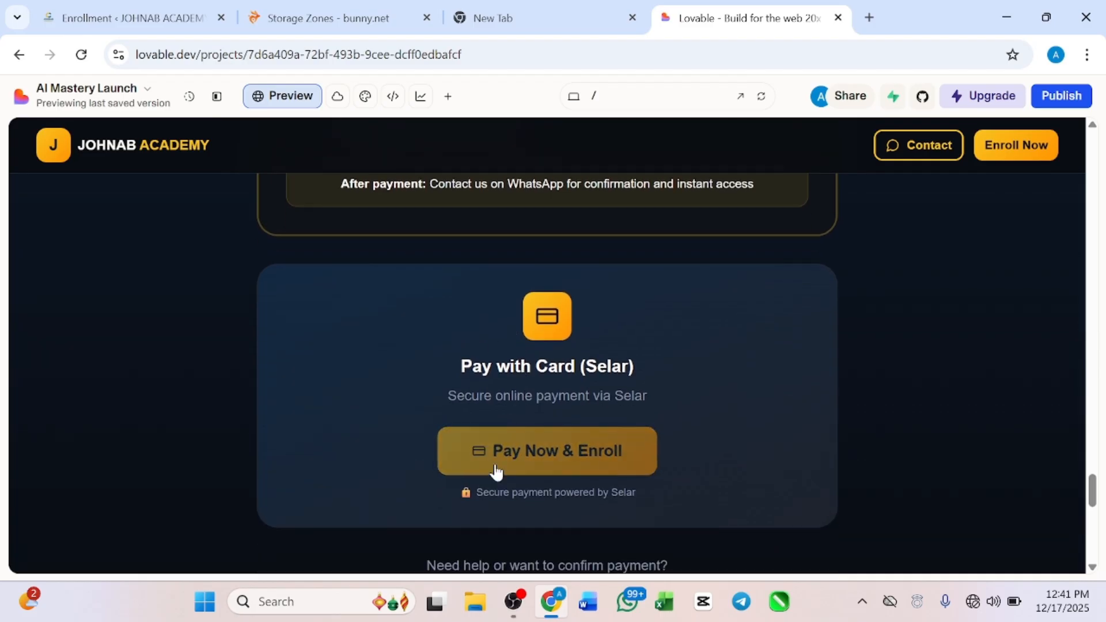
pyautogui.scroll(-1, 496, 471)
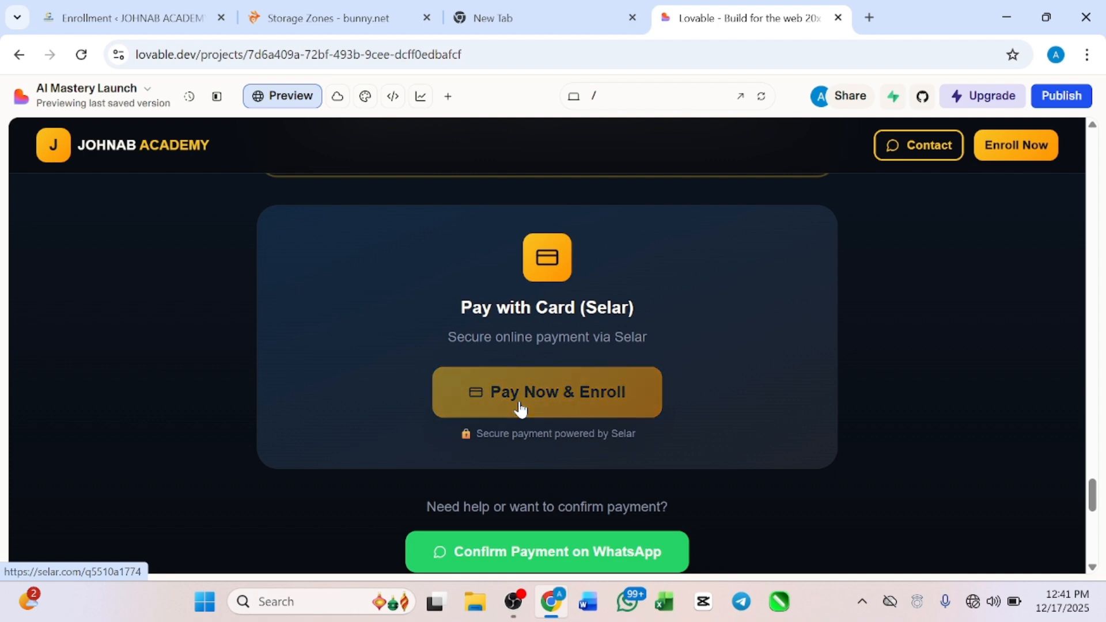
pyautogui.scroll(-2, 513, 426)
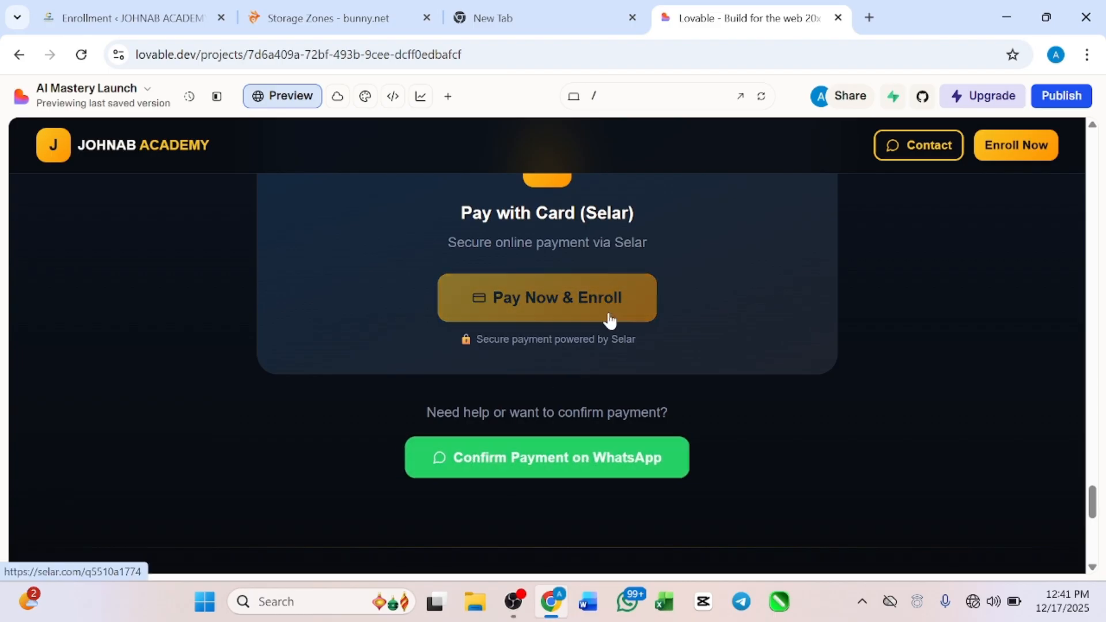
pyautogui.scroll(1, 610, 320)
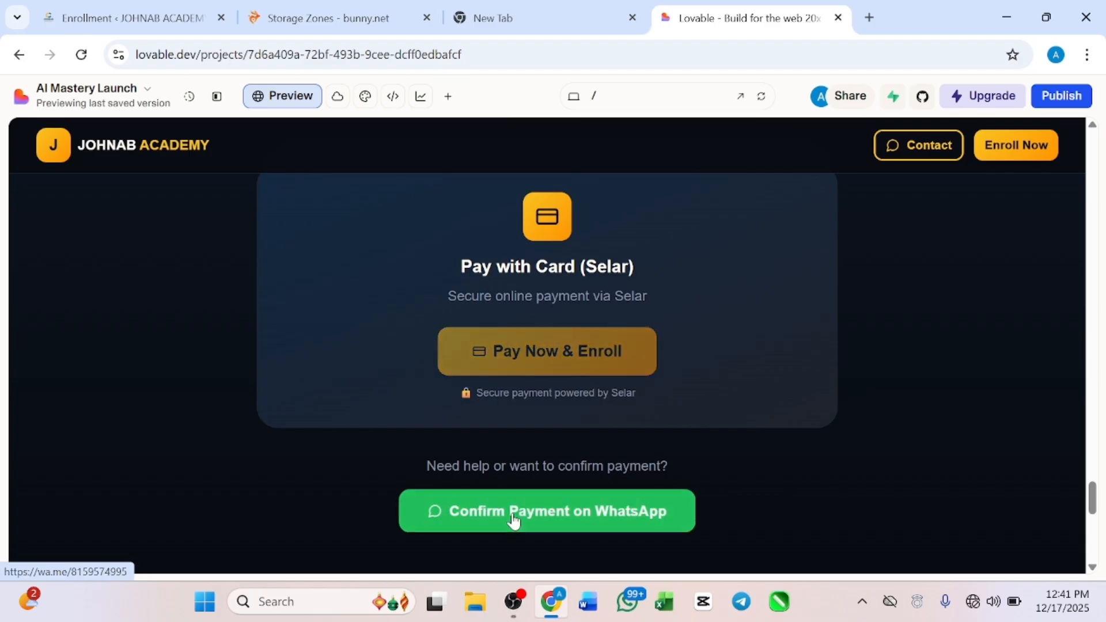
# Step: Review the About The AI Mastery Class section and the Complete Module Breakdown curriculum on the generated page
pyautogui.scroll(6, 544, 383)
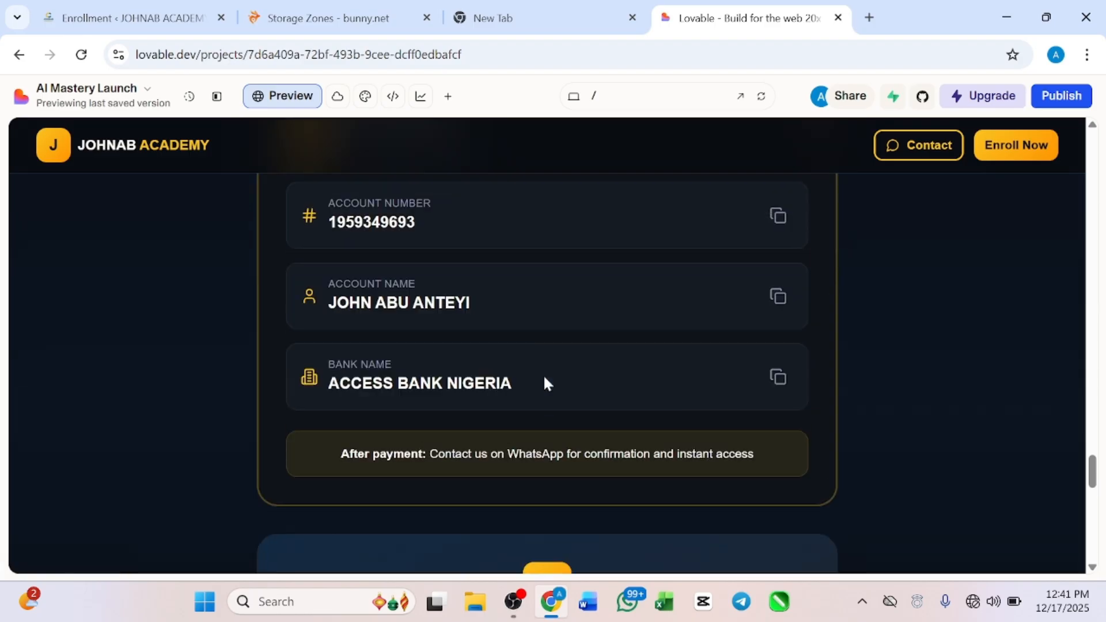
pyautogui.scroll(20, 545, 380)
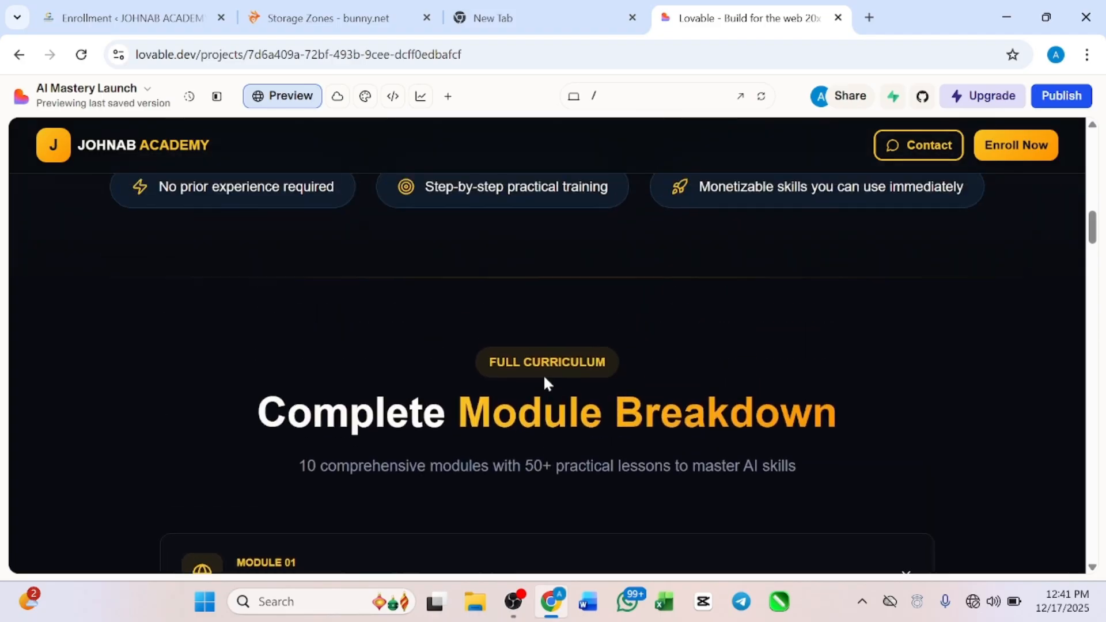
pyautogui.scroll(4, 544, 374)
pyautogui.scroll(-12, 544, 374)
pyautogui.scroll(4, 544, 374)
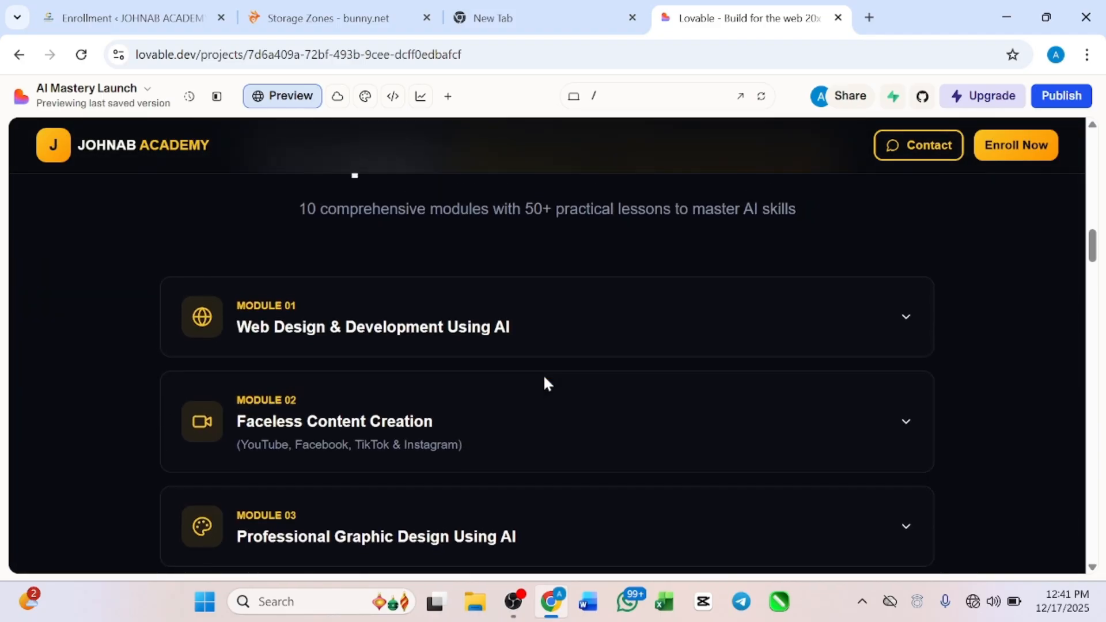
pyautogui.scroll(15, 543, 383)
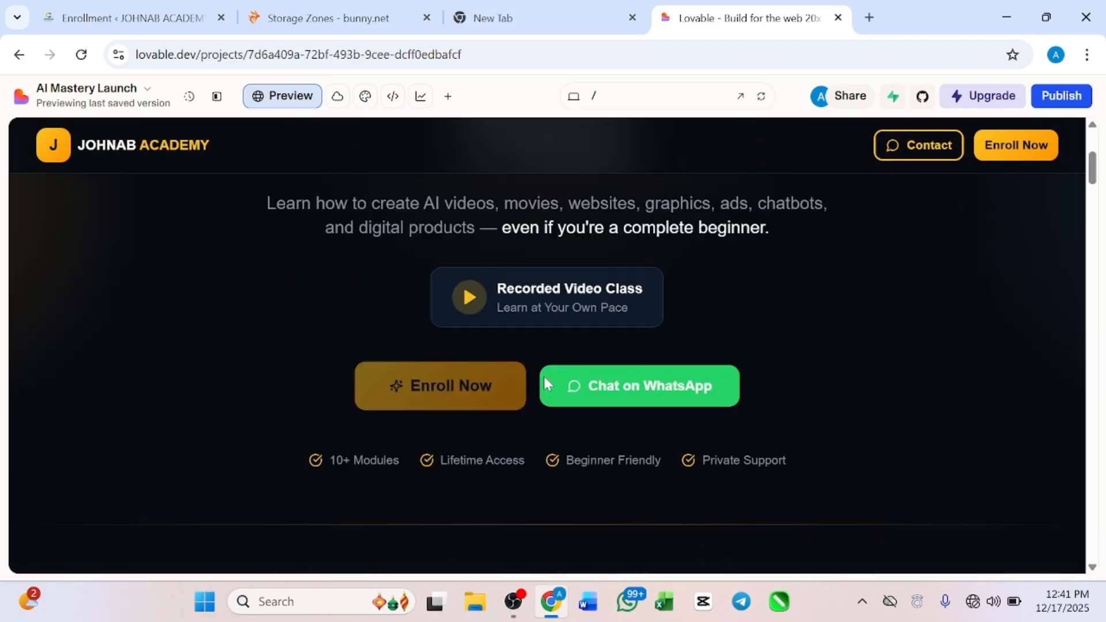
pyautogui.scroll(4, 544, 375)
pyautogui.scroll(-10, 544, 376)
pyautogui.scroll(2, 544, 375)
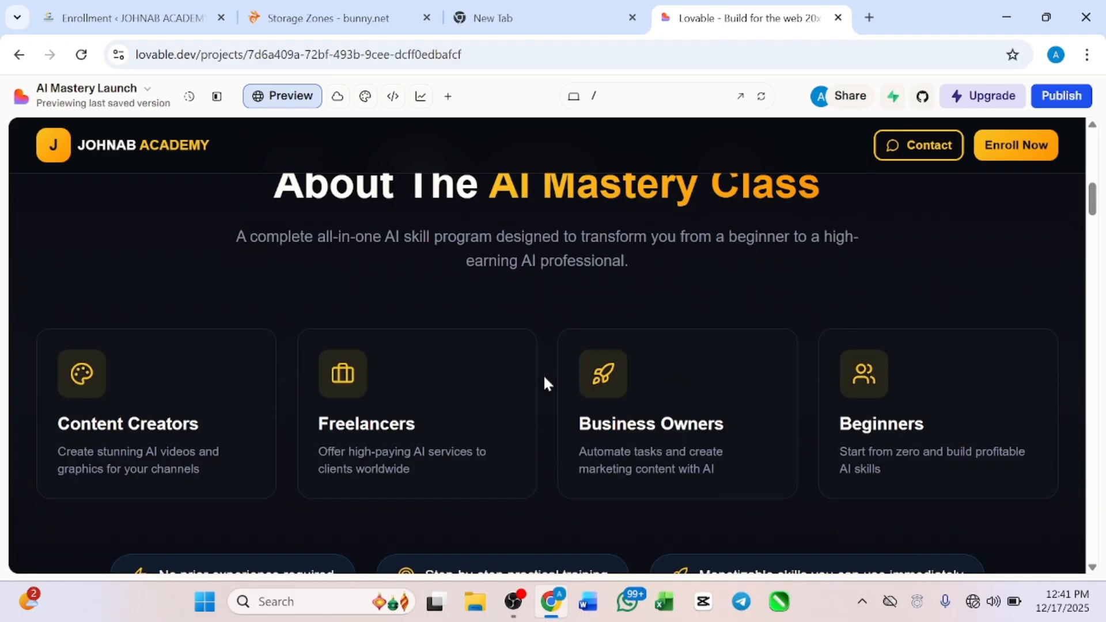
pyautogui.scroll(1, 386, 295)
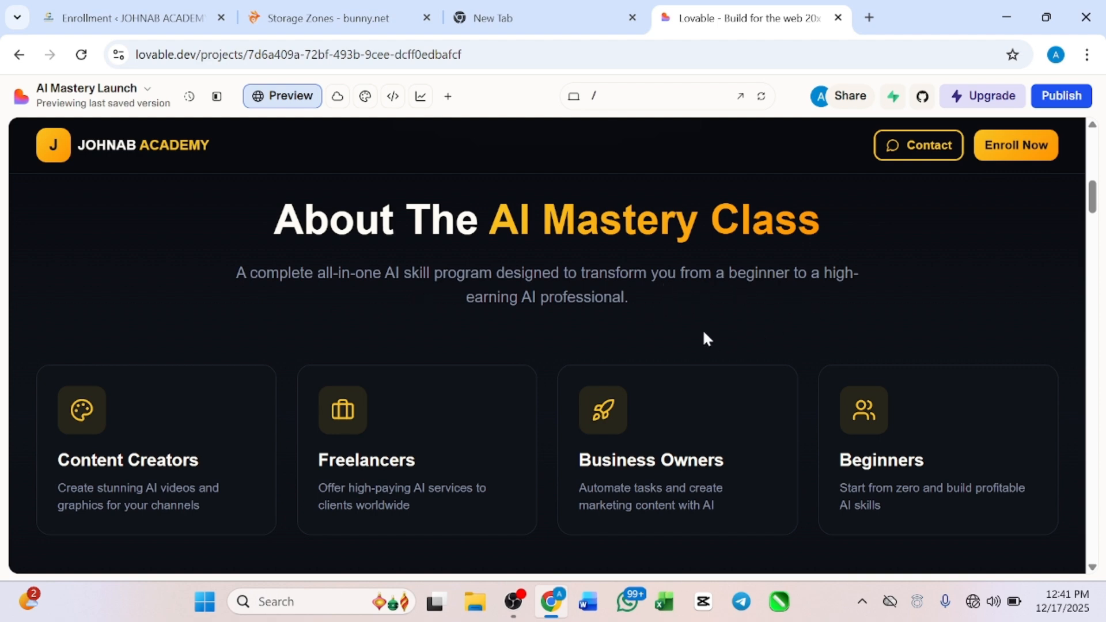
pyautogui.scroll(-10, 704, 334)
pyautogui.scroll(3, 704, 334)
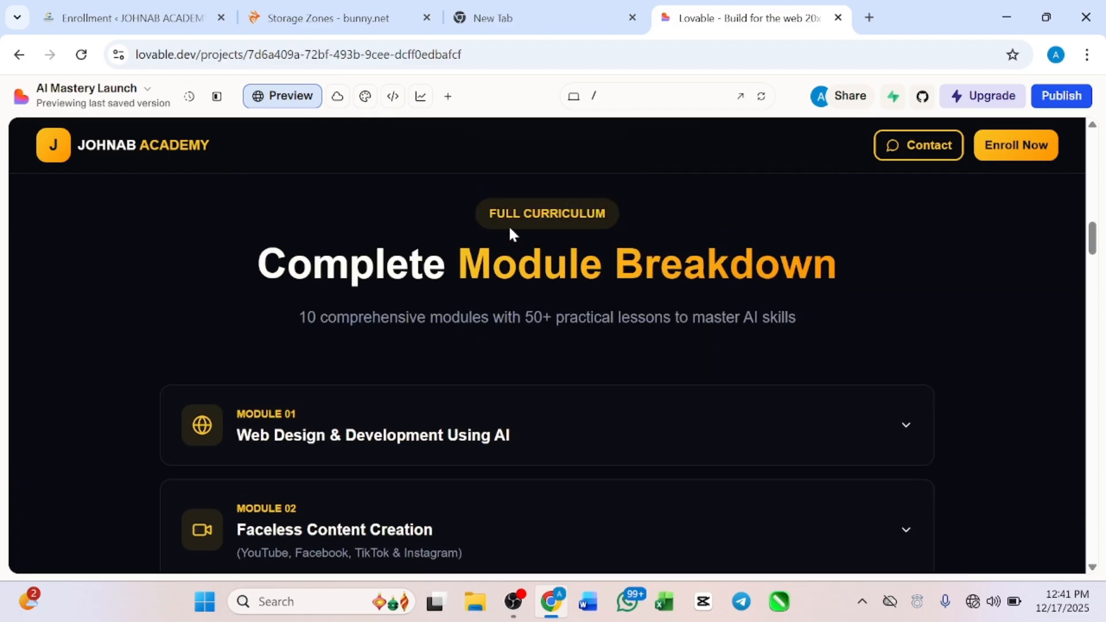
pyautogui.scroll(-3, 476, 333)
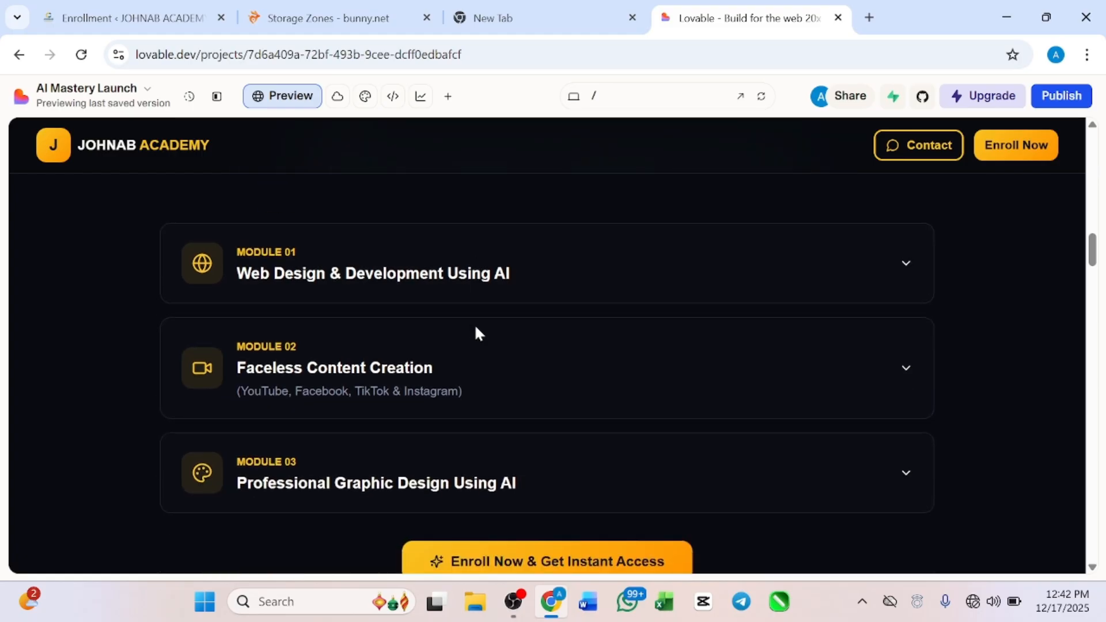
# Step: Examine the Module 01 to Module 03 cards in the Complete Module Breakdown section
pyautogui.scroll(1, 477, 333)
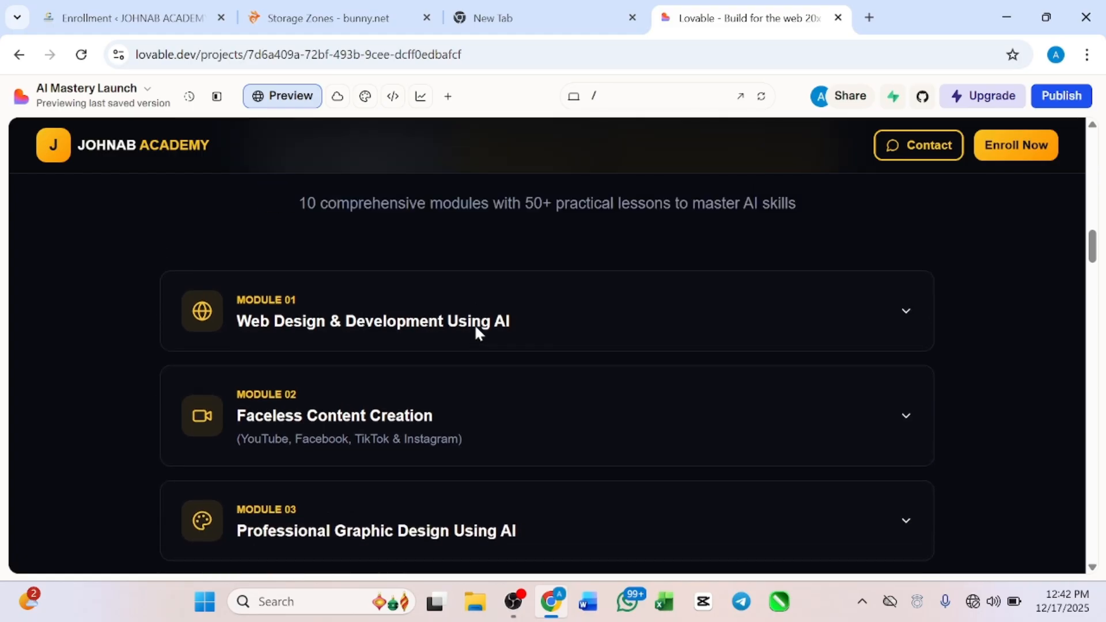
pyautogui.scroll(-1, 459, 363)
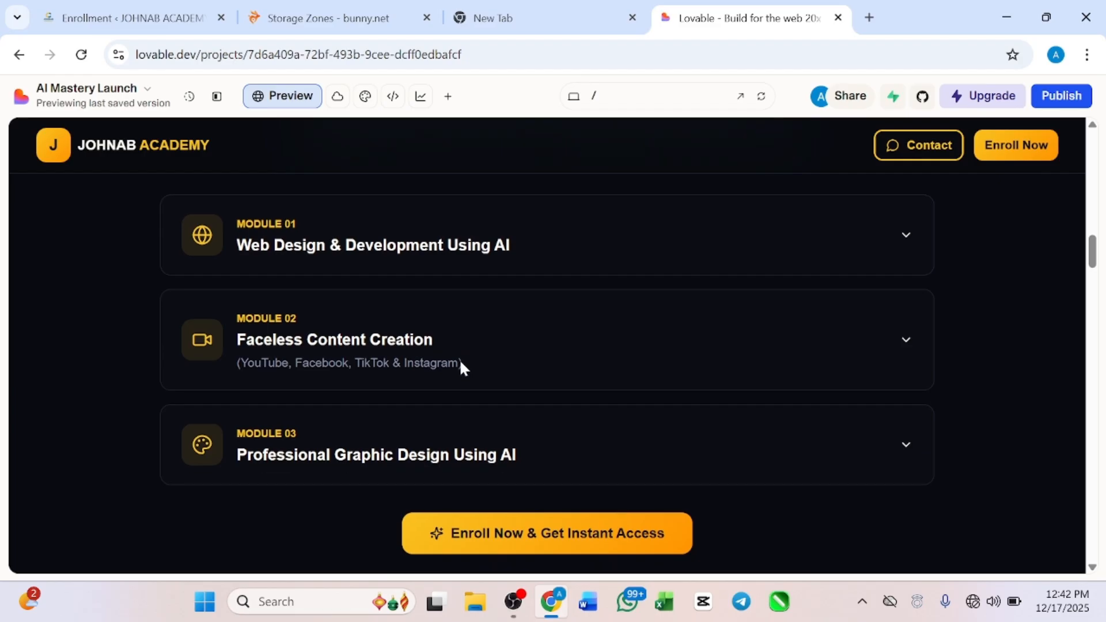
pyautogui.scroll(1, 465, 311)
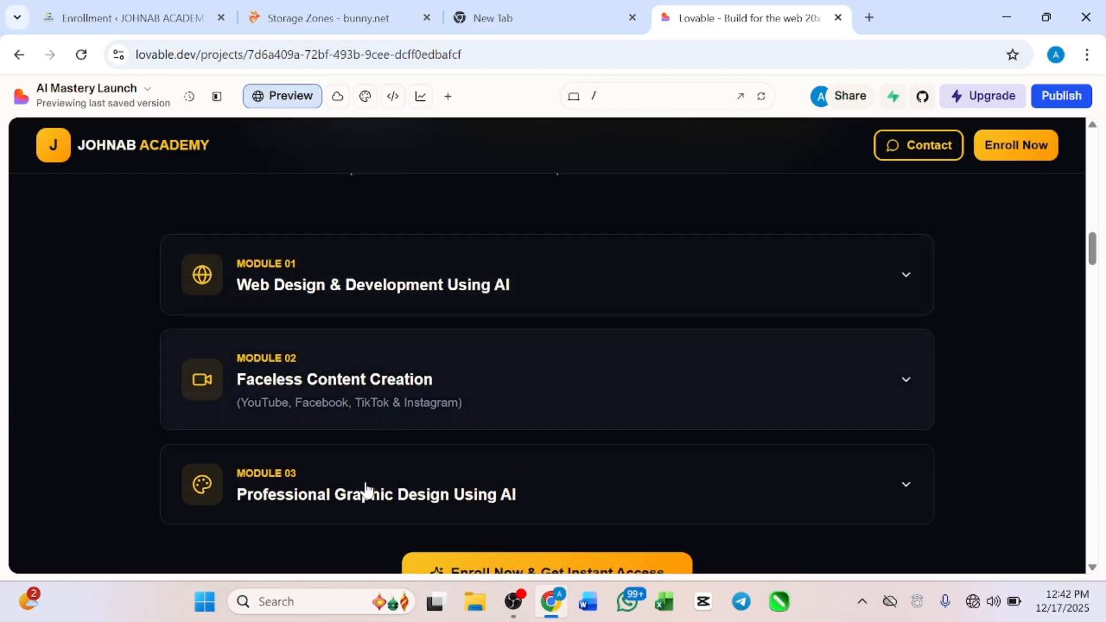
pyautogui.scroll(-1, 365, 486)
pyautogui.scroll(1, 365, 483)
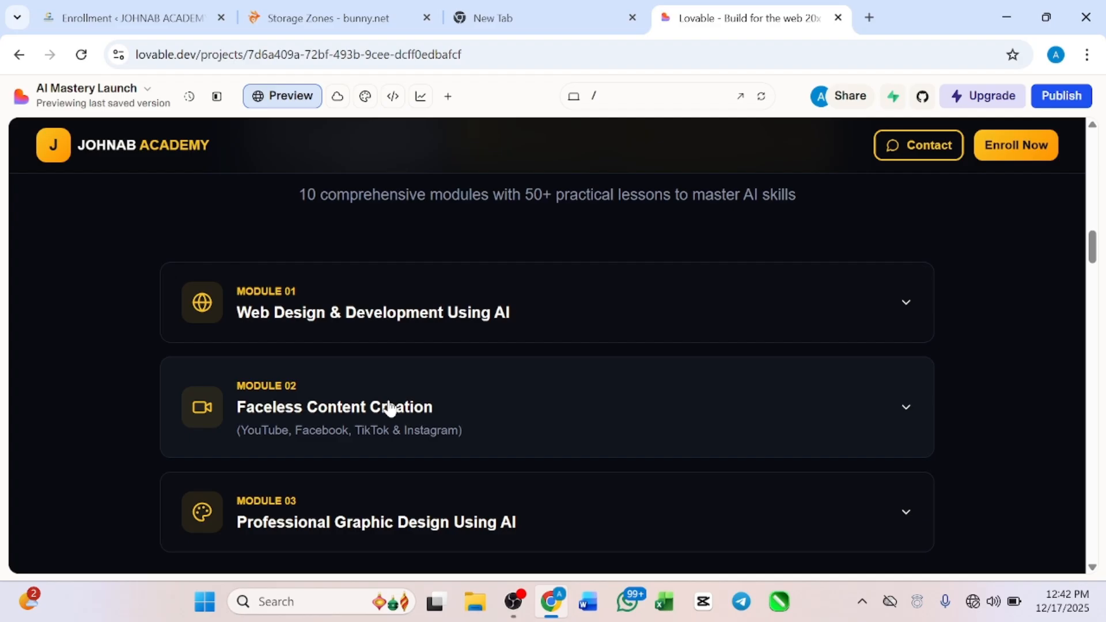
pyautogui.scroll(-1, 399, 392)
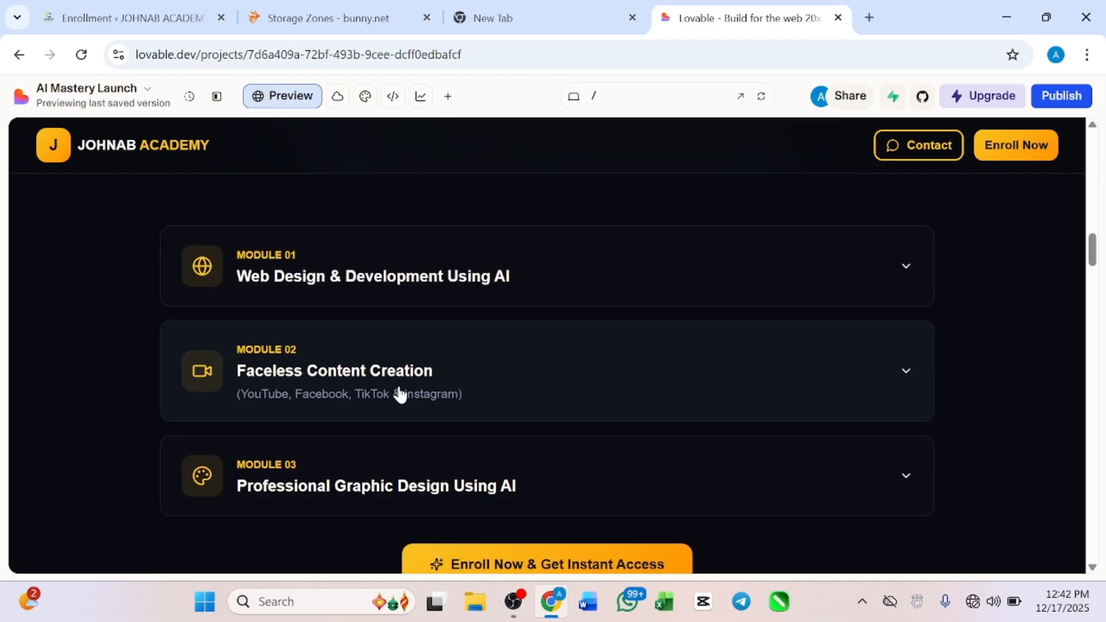
pyautogui.scroll(1, 401, 396)
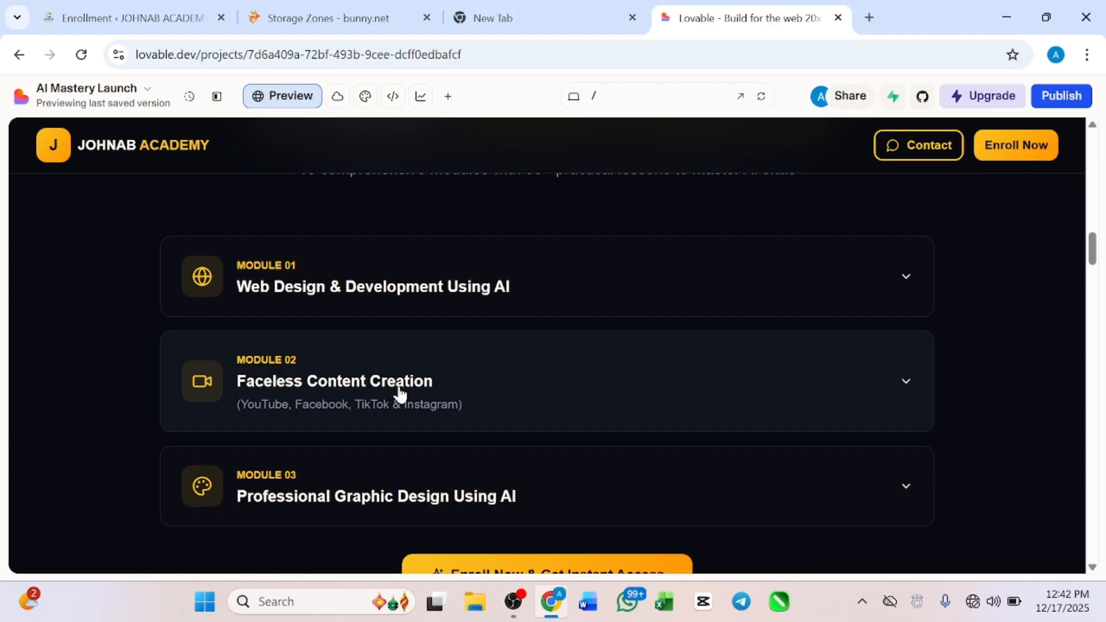
pyautogui.scroll(1, 401, 394)
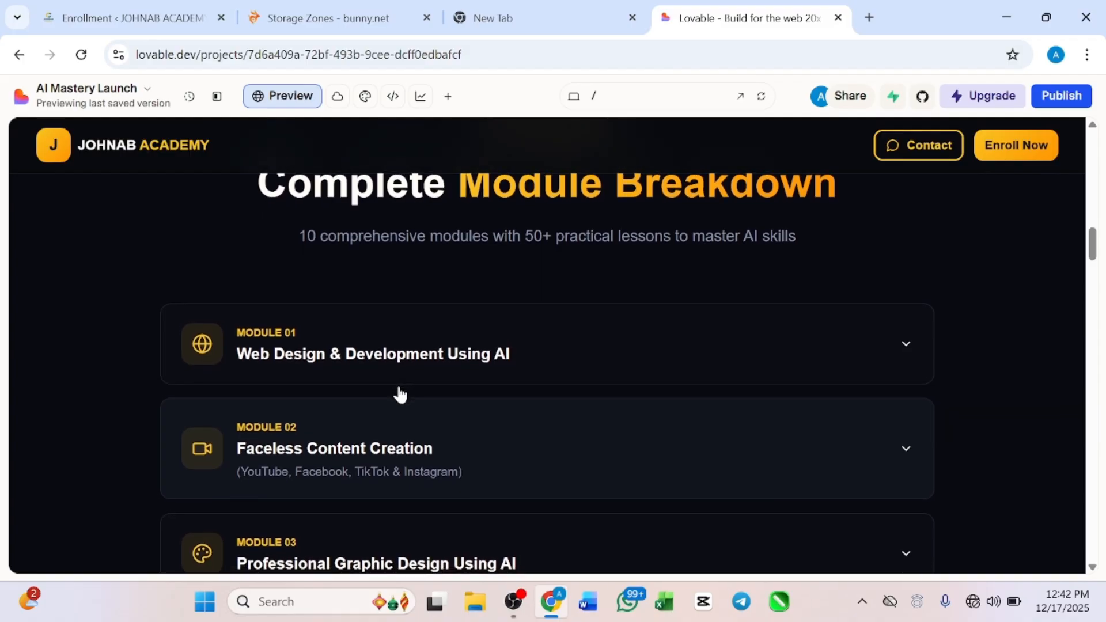
pyautogui.scroll(-1, 401, 394)
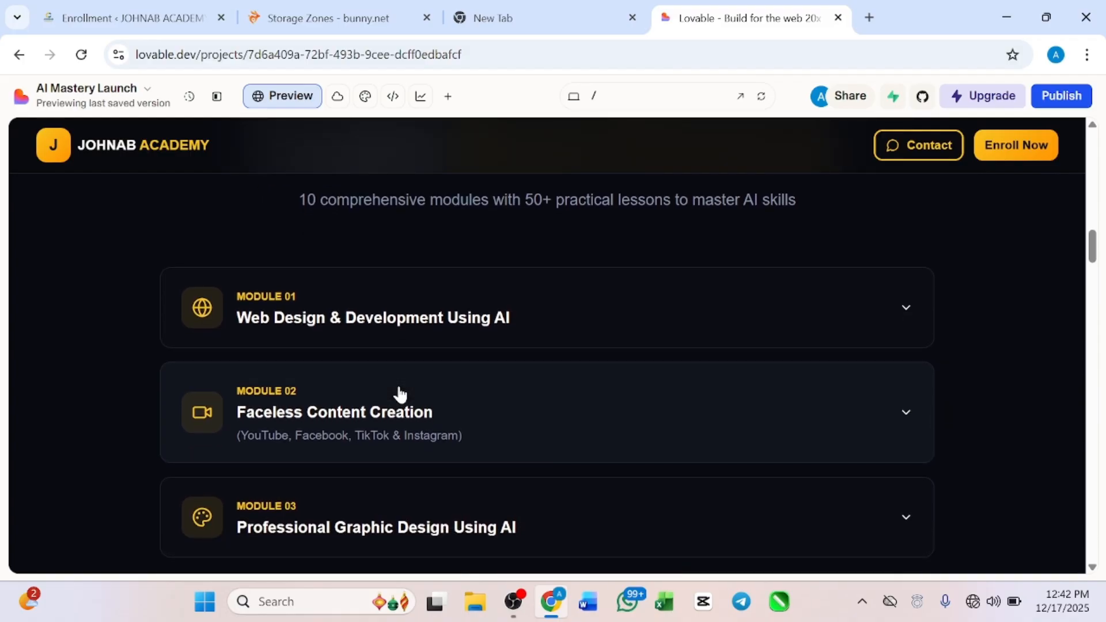
pyautogui.scroll(1, 401, 394)
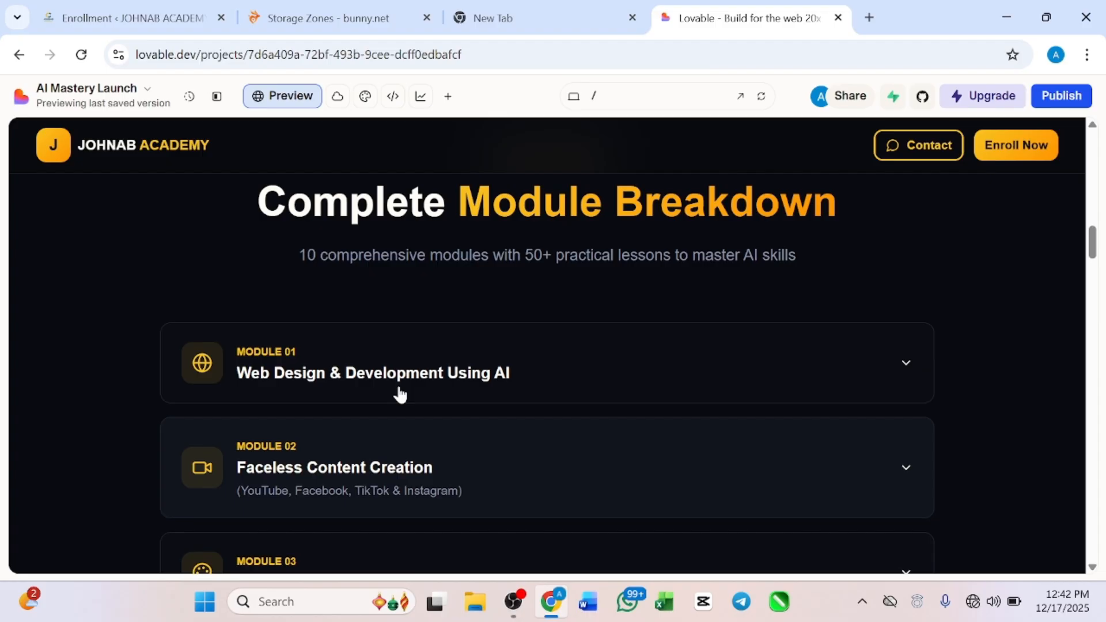
pyautogui.scroll(-1, 401, 394)
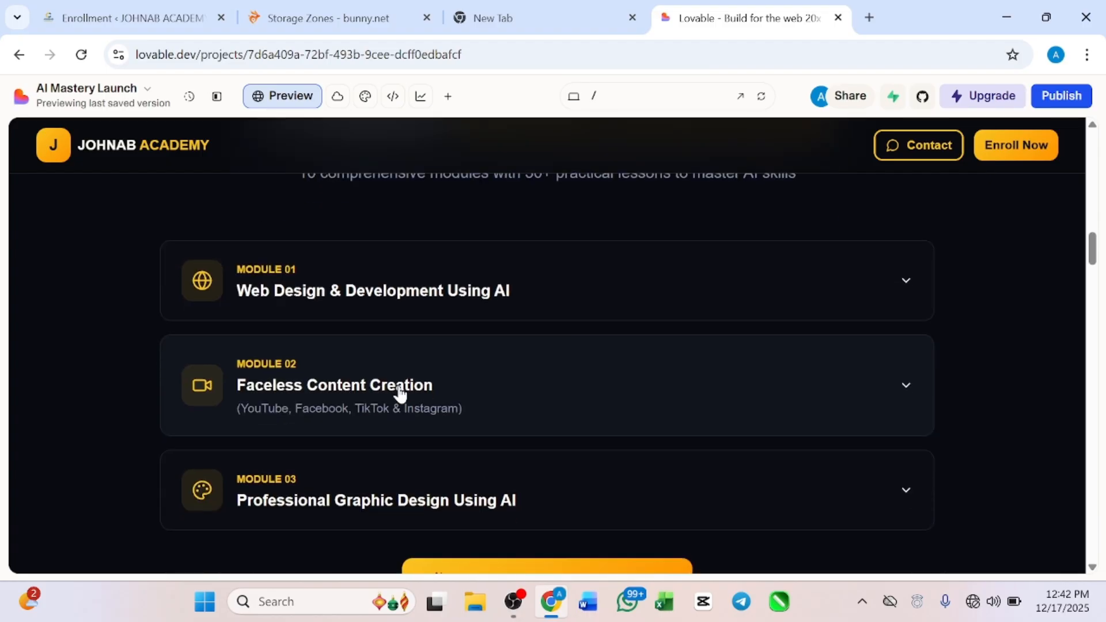
pyautogui.scroll(-1, 401, 394)
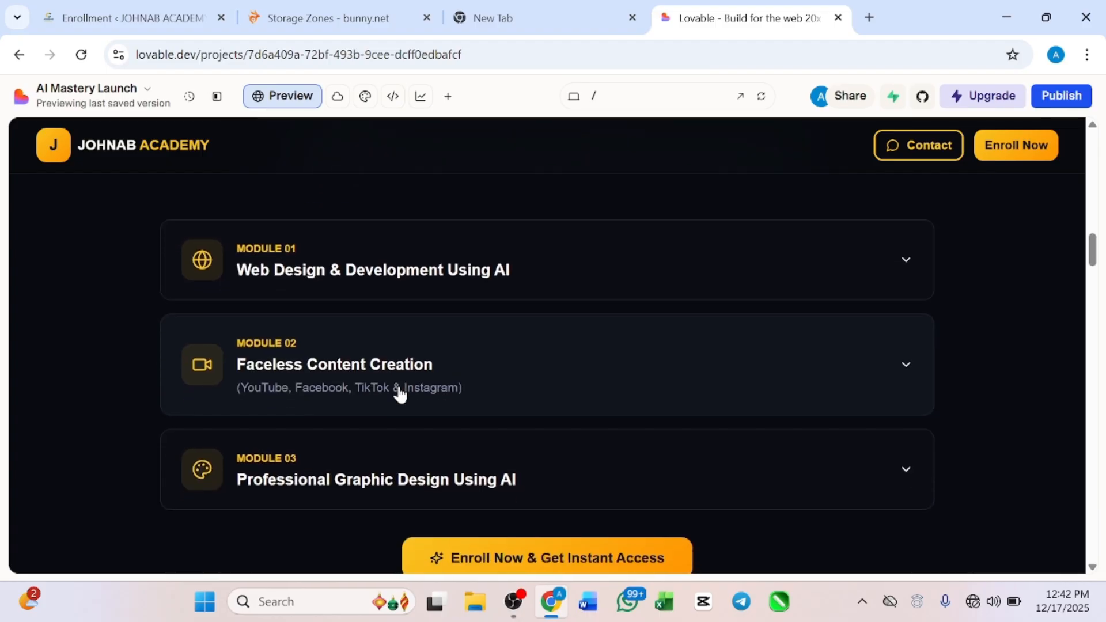
pyautogui.scroll(1, 401, 394)
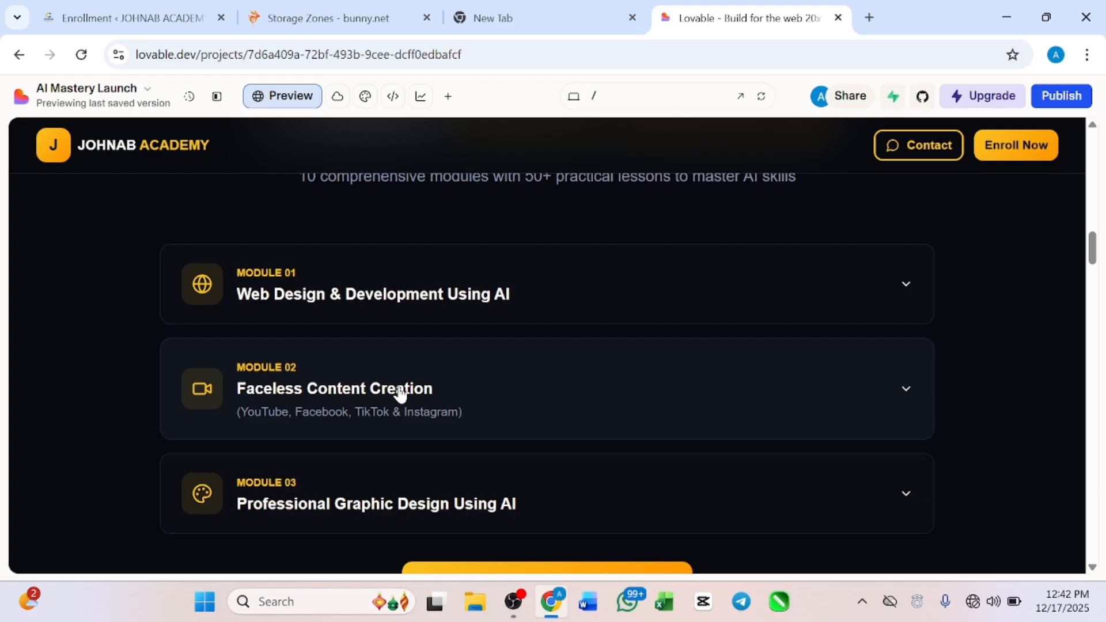
# Step: Expand the Module 01 Web Design & Development Using AI card to check its lessons and collapse it
pyautogui.scroll(1, 401, 394)
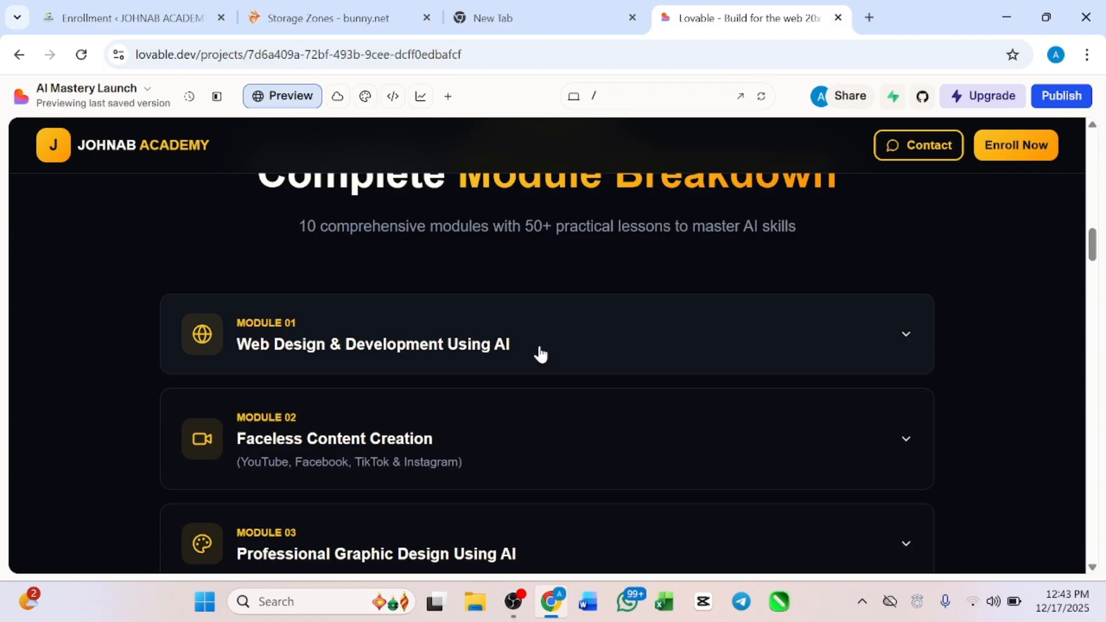
pyautogui.click(906, 340)
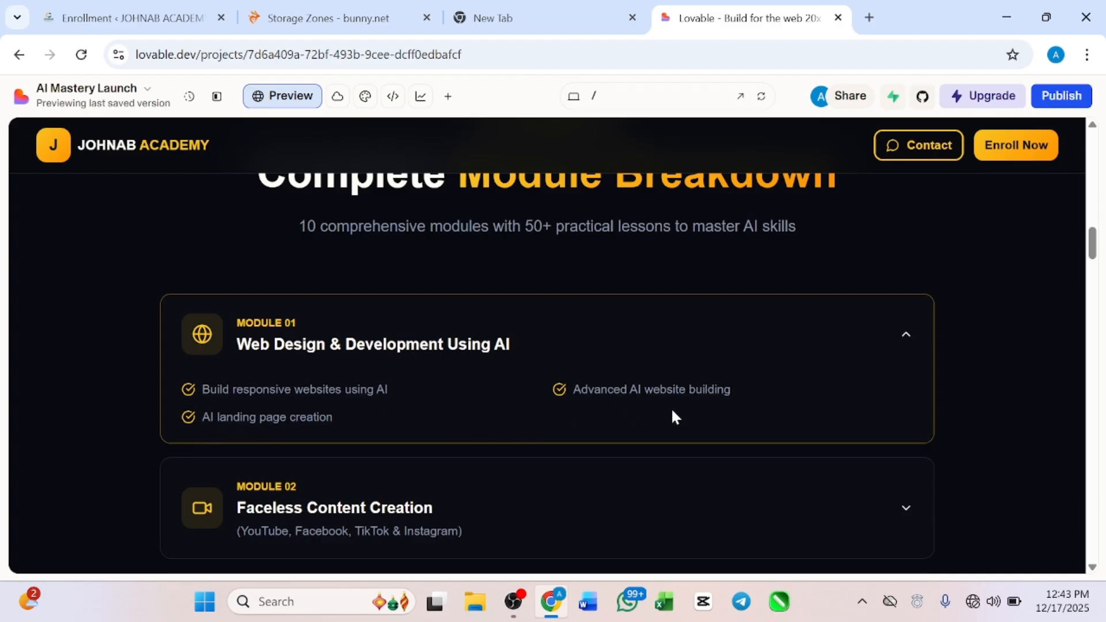
pyautogui.scroll(1, 672, 410)
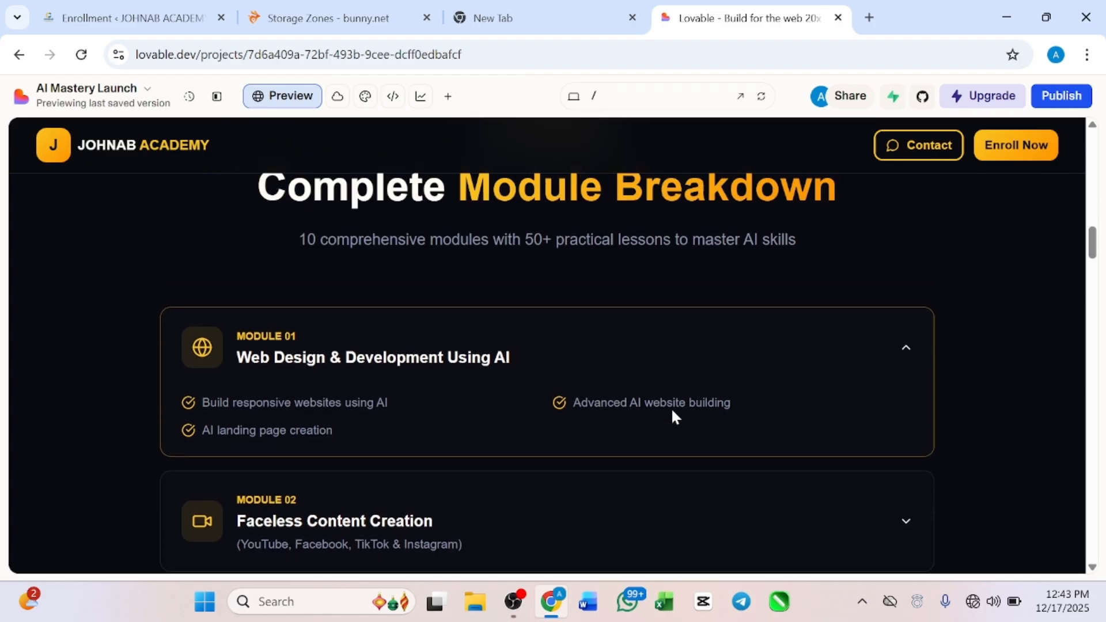
pyautogui.click(908, 354)
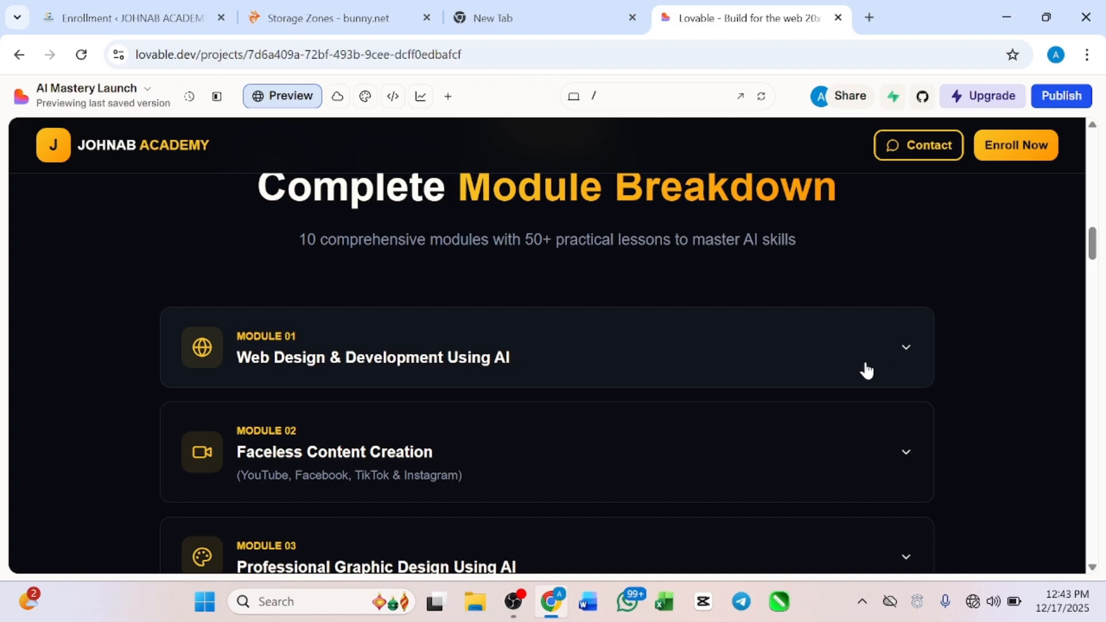
# Step: Look through the curriculum from the Complete Module Breakdown heading past the first Enroll Now & Get Instant Access button
pyautogui.scroll(-1, 865, 370)
pyautogui.scroll(2, 647, 346)
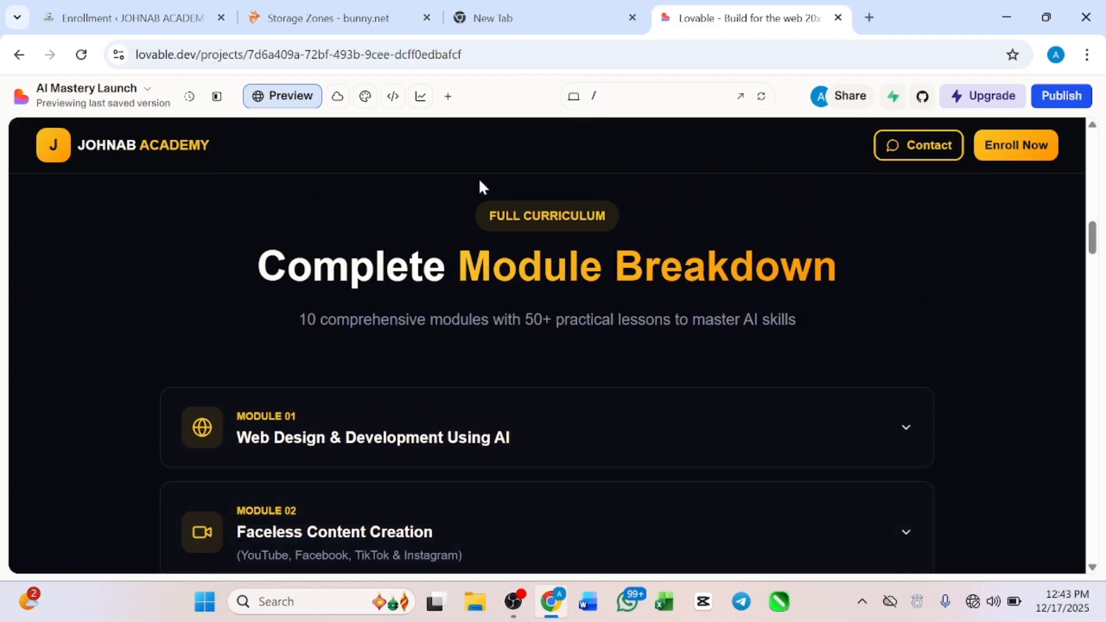
pyautogui.scroll(-2, 439, 415)
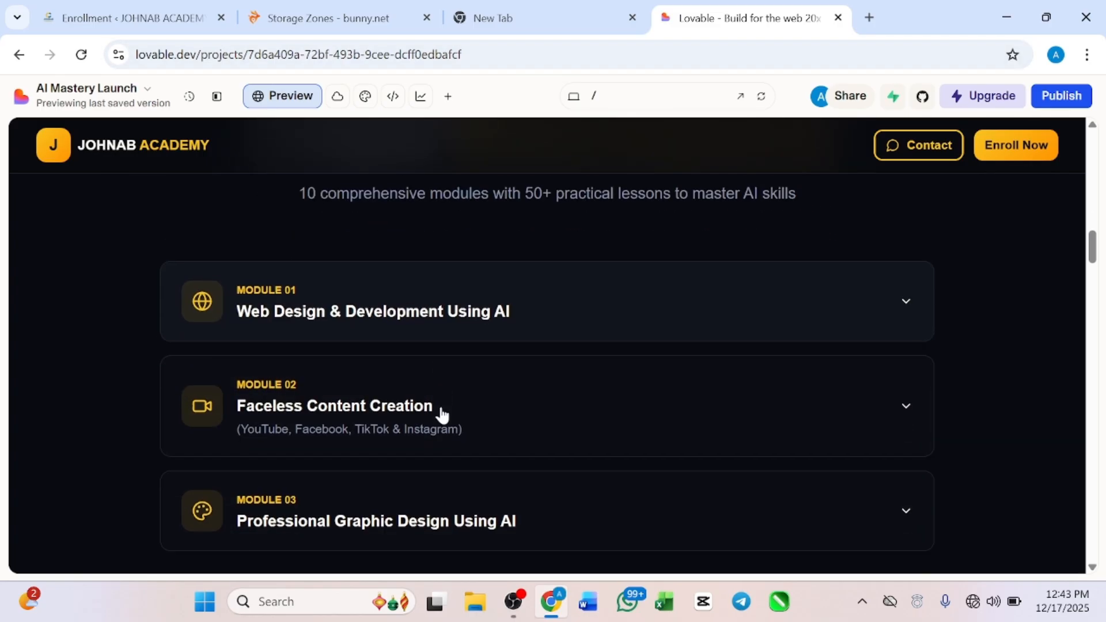
pyautogui.scroll(1, 442, 416)
pyautogui.scroll(-1, 442, 416)
pyautogui.scroll(1, 442, 416)
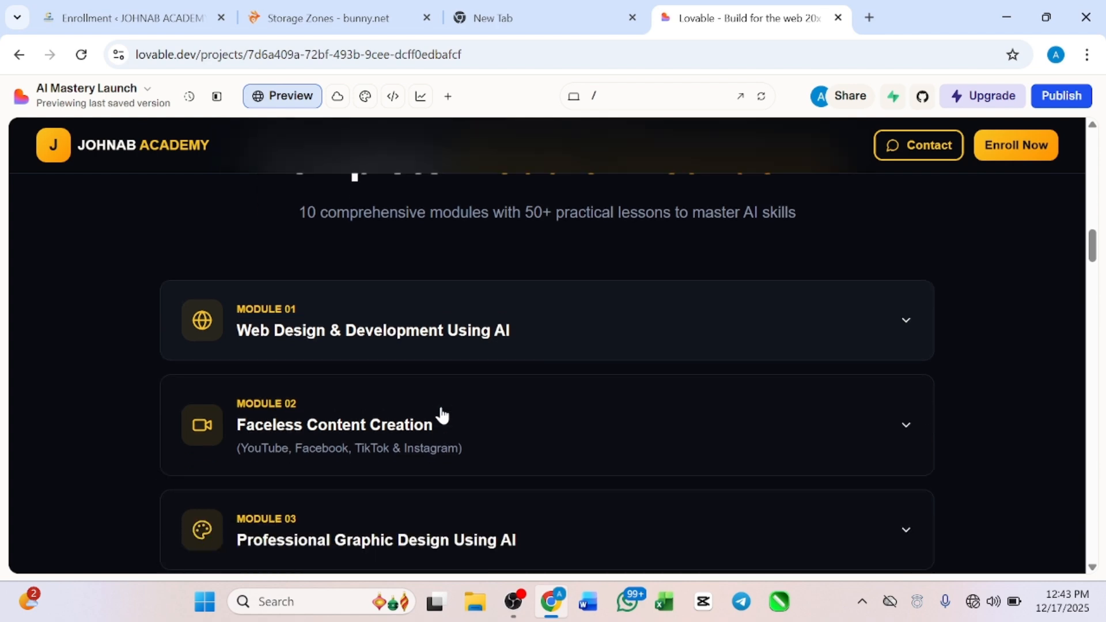
pyautogui.scroll(-1, 443, 415)
pyautogui.scroll(-2, 280, 529)
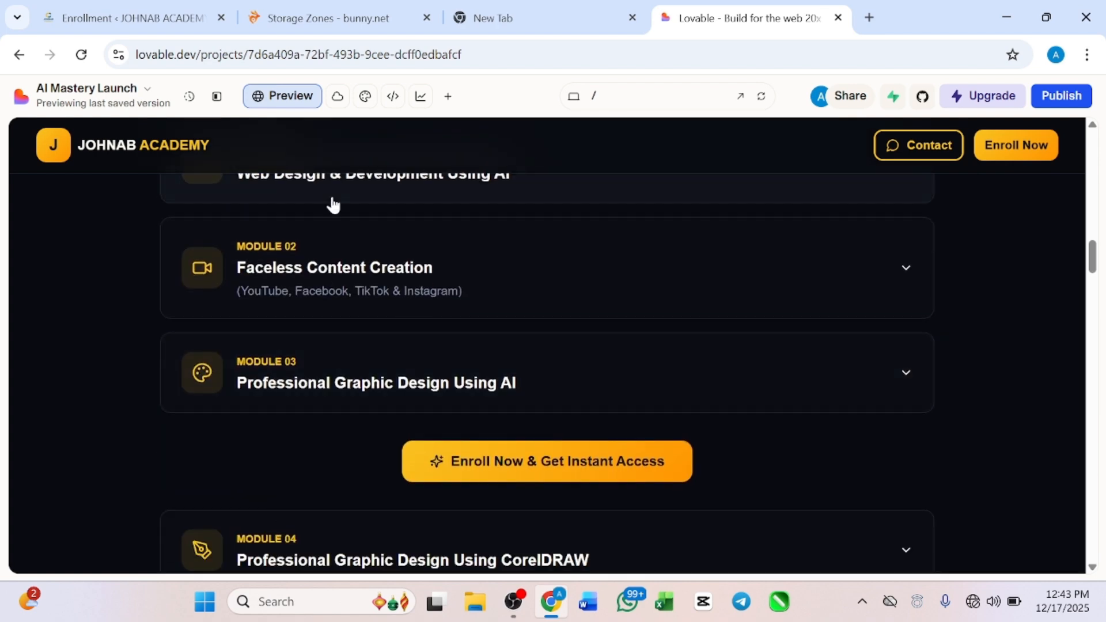
pyautogui.scroll(2, 333, 205)
pyautogui.scroll(-4, 333, 205)
pyautogui.scroll(-4, 333, 205)
pyautogui.scroll(10, 334, 205)
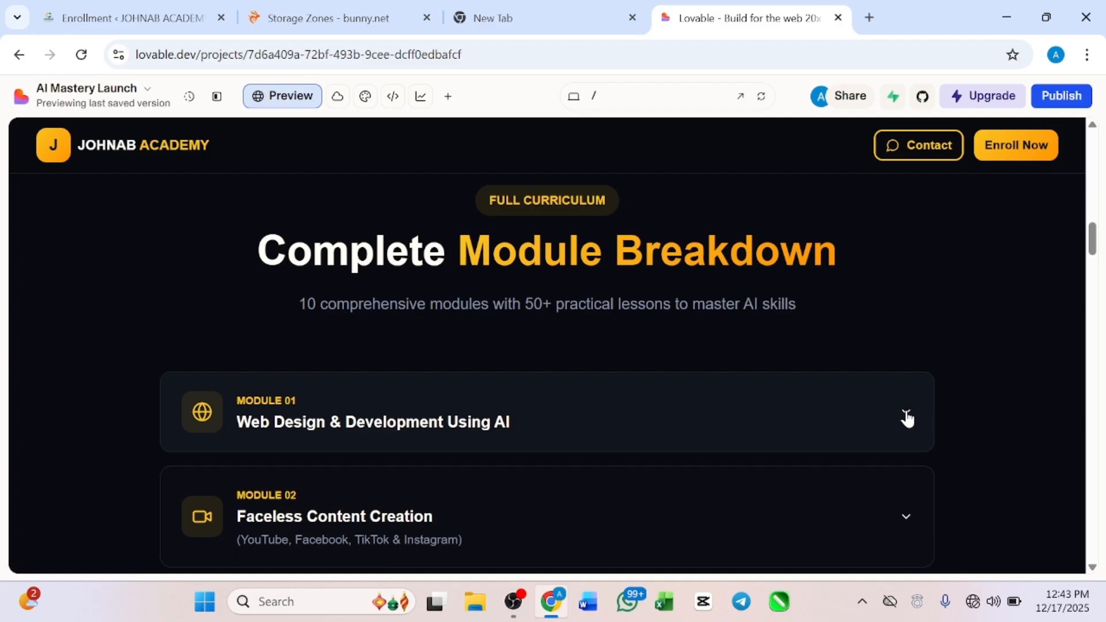
# Step: Recheck how the Module 01 card opens and closes its lesson list
pyautogui.click(906, 417)
pyautogui.scroll(-1, 906, 418)
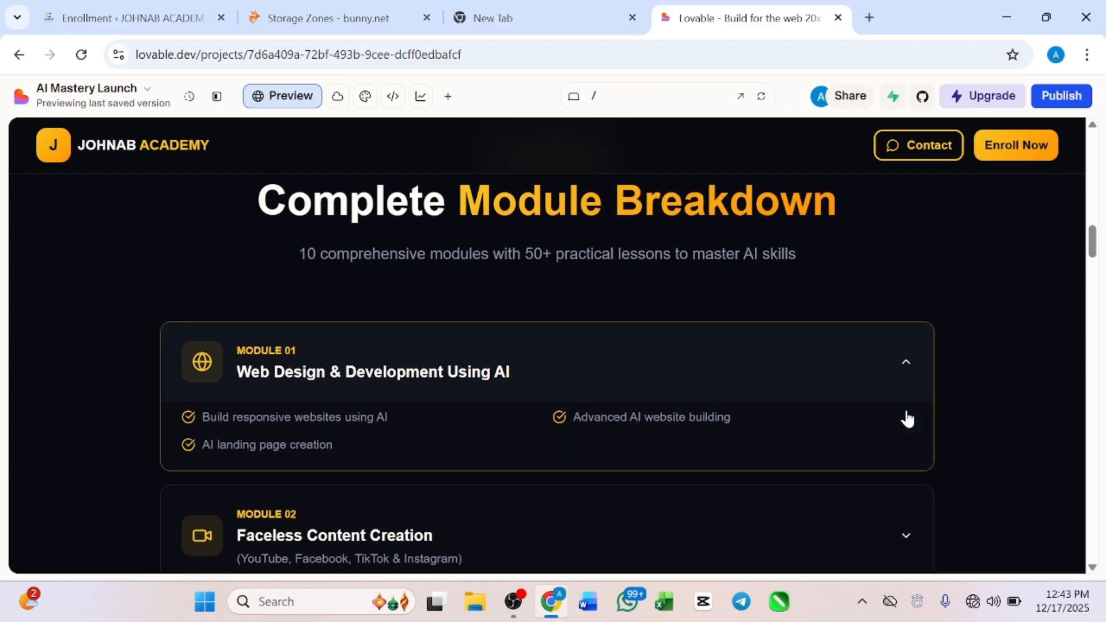
pyautogui.click(905, 364)
pyautogui.scroll(-2, 909, 371)
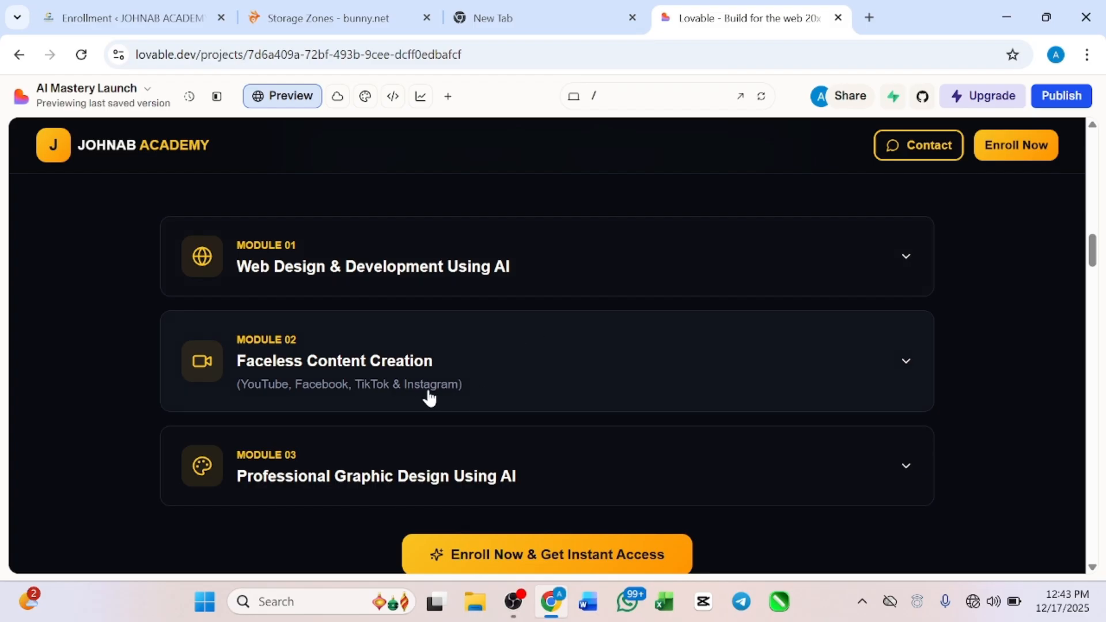
# Step: Look over the Module 02 and 03 cards, and expand and collapse Module 04, Professional Graphic Design Using CorelDRAW
pyautogui.scroll(-1, 364, 487)
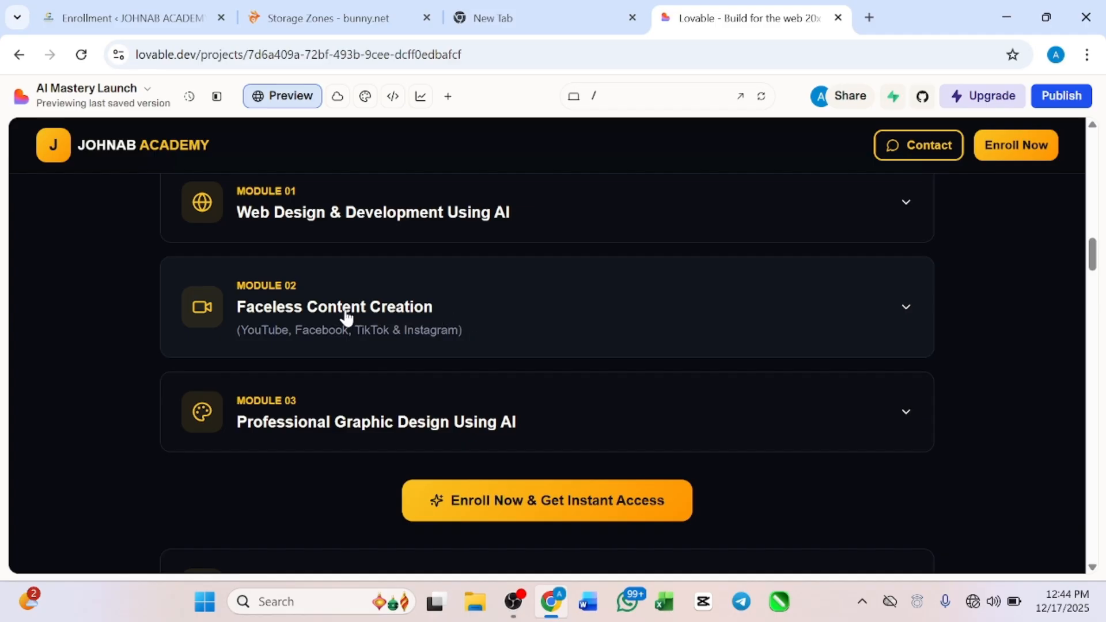
pyautogui.scroll(-2, 345, 317)
pyautogui.scroll(3, 346, 317)
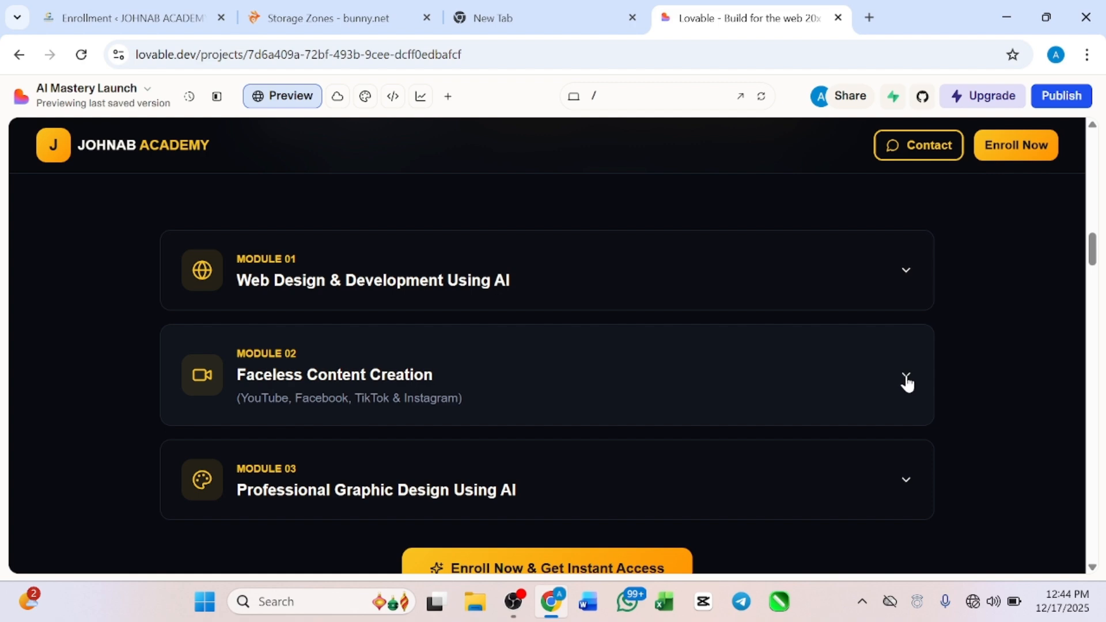
pyautogui.scroll(-6, 907, 383)
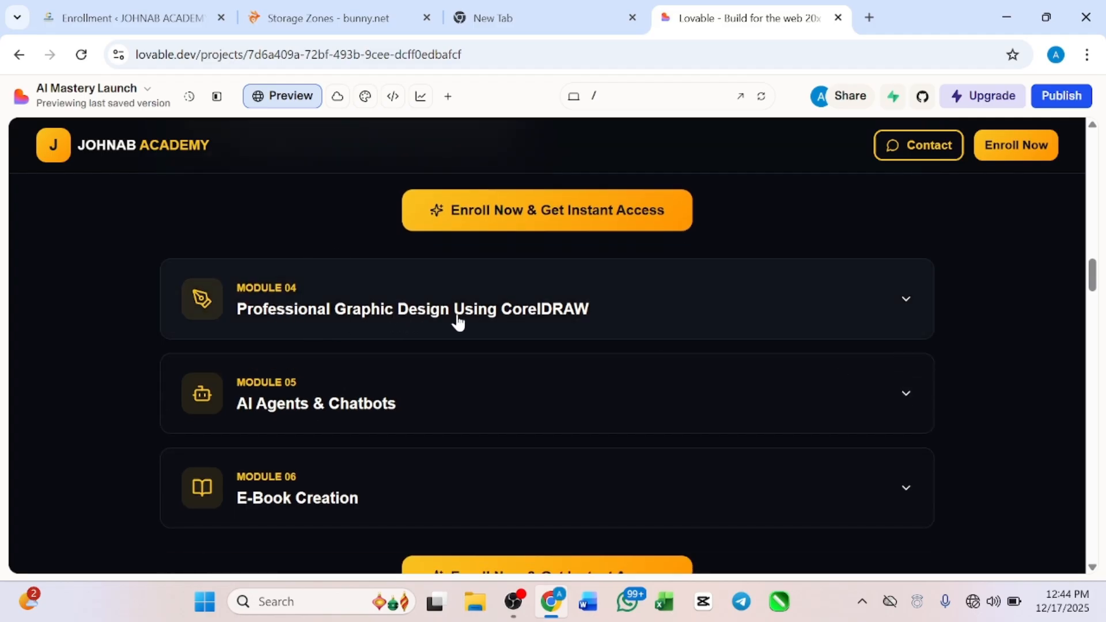
pyautogui.click(906, 310)
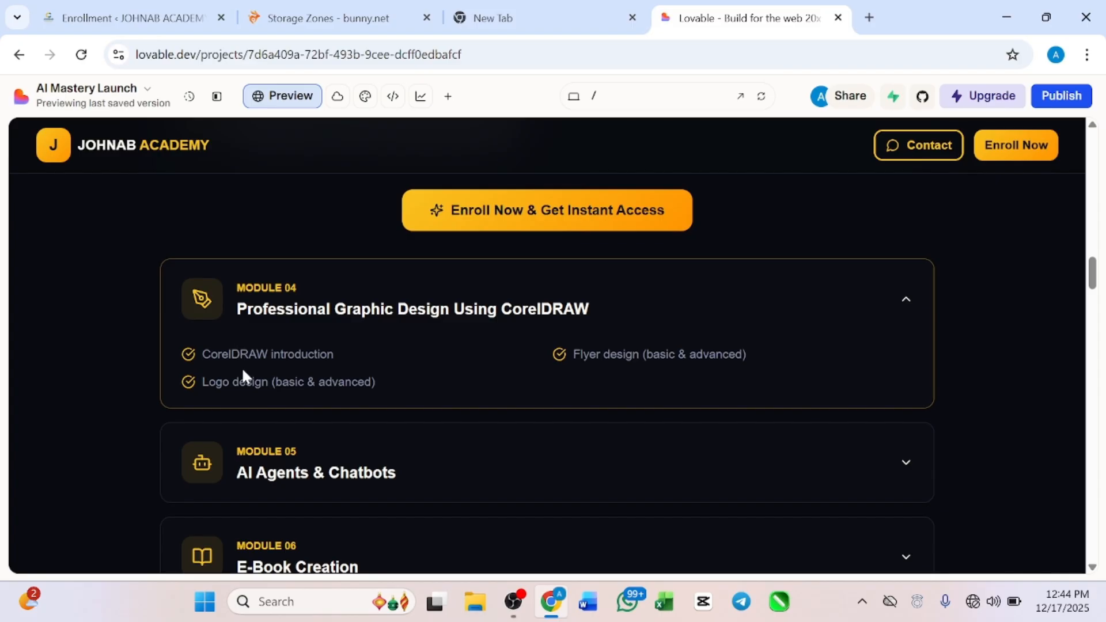
pyautogui.click(906, 306)
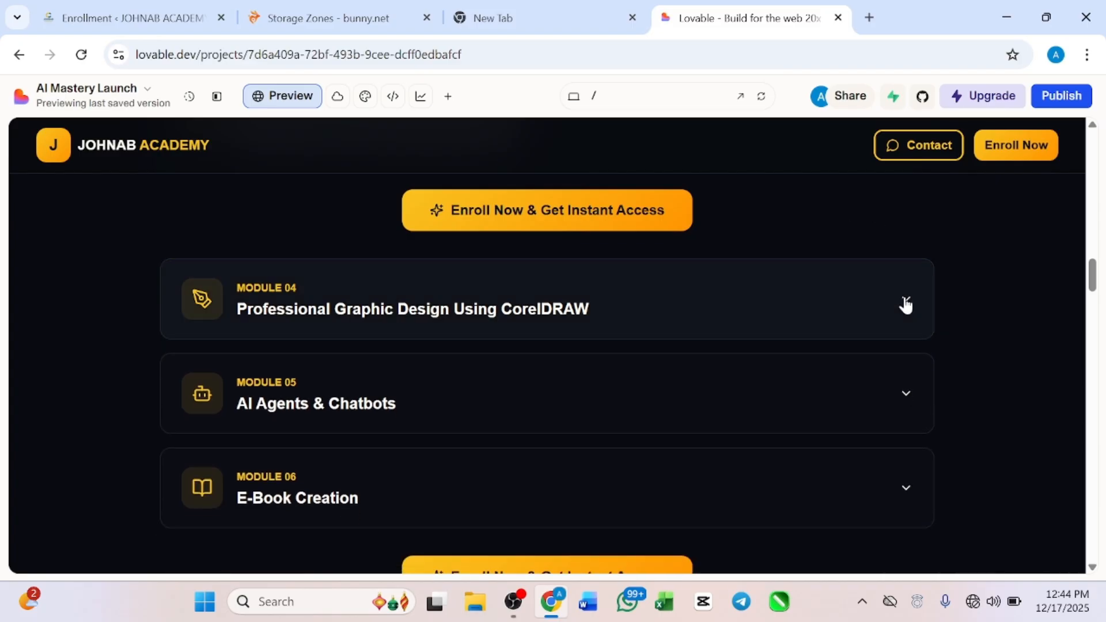
# Step: Review the AI Agents & Chatbots, E-Book Creation, Prompt Engineering and Search Engine Optimization modules in the curriculum
pyautogui.scroll(-1, 903, 303)
pyautogui.scroll(-1, 634, 336)
pyautogui.scroll(-1, 634, 336)
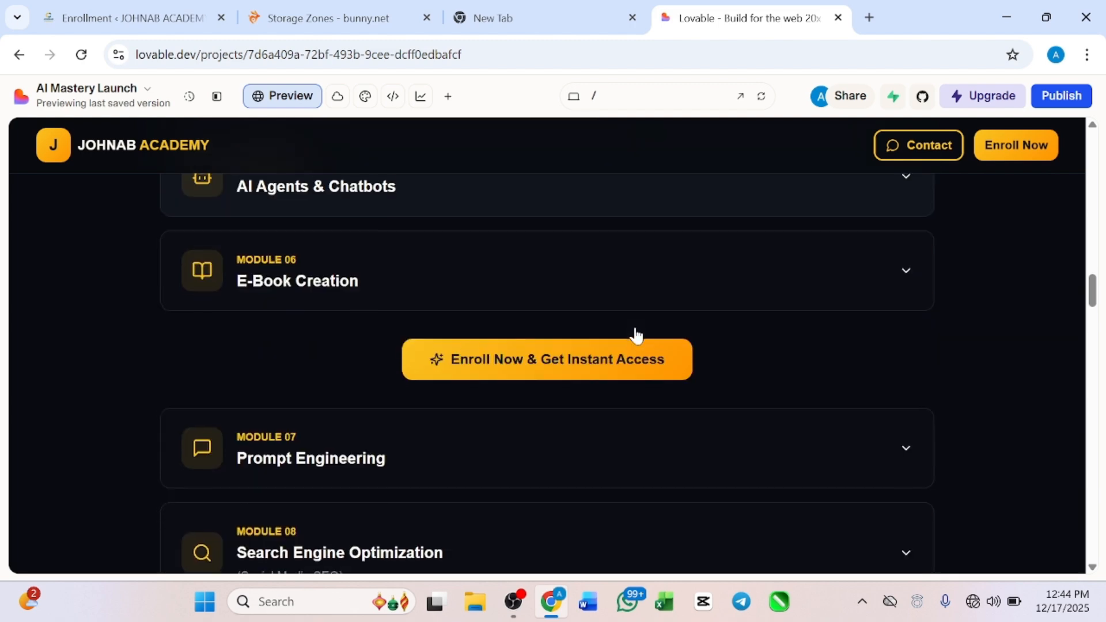
pyautogui.scroll(1, 634, 336)
pyautogui.scroll(-2, 634, 336)
pyautogui.scroll(5, 634, 335)
pyautogui.scroll(6, 634, 336)
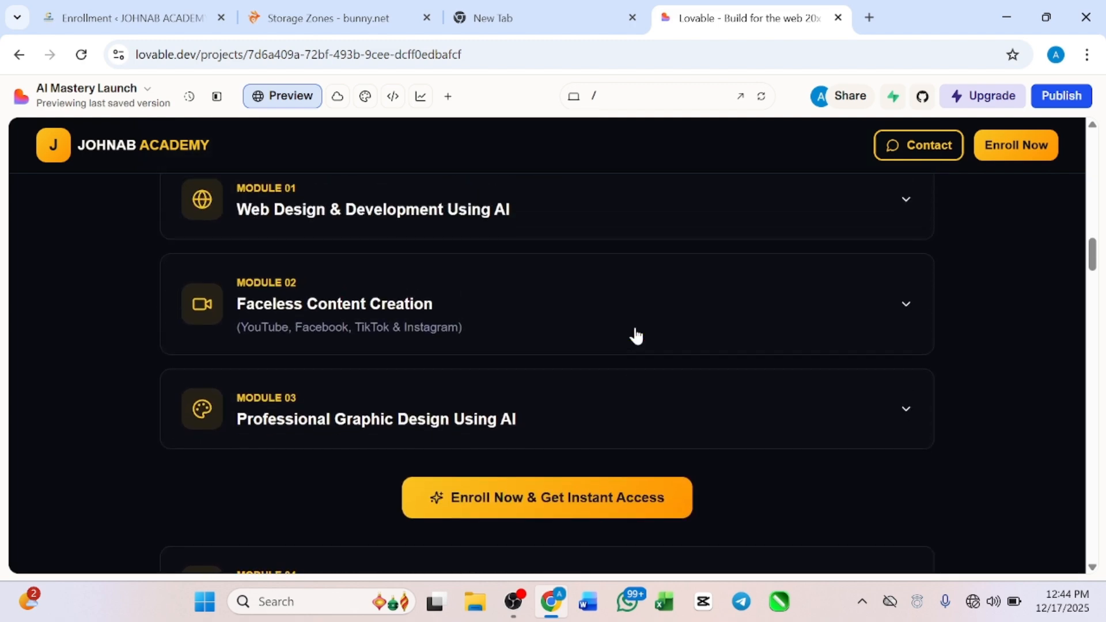
# Step: Test the Enroll Now & Get Instant Access button between Module 03 and Module 04
pyautogui.scroll(-2, 634, 336)
pyautogui.scroll(-5, 635, 335)
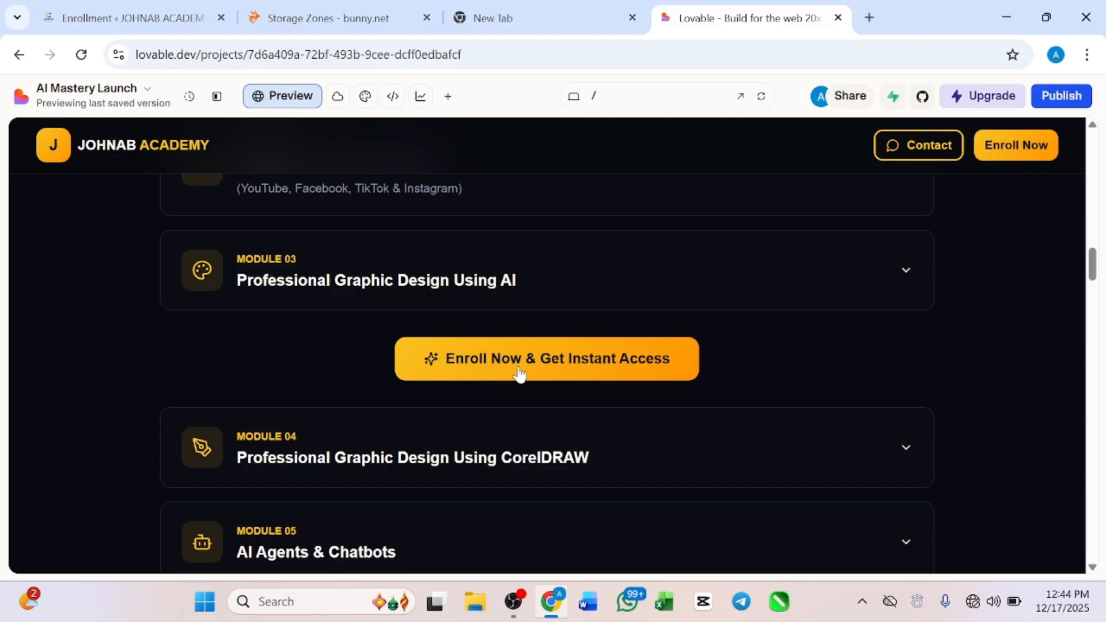
pyautogui.scroll(-1, 519, 373)
pyautogui.click(518, 364)
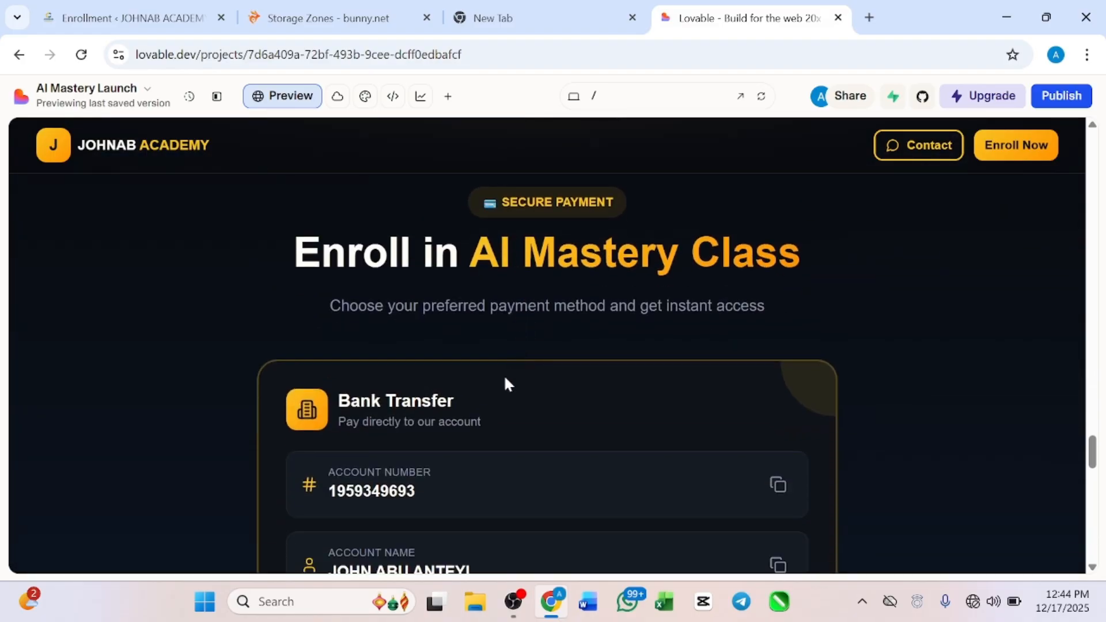
# Step: Look over the Bank Transfer card, the Pay with Card (Selar) option and the WhatsApp payment confirmation in the enrollment section
pyautogui.scroll(-7, 506, 380)
pyautogui.scroll(5, 505, 379)
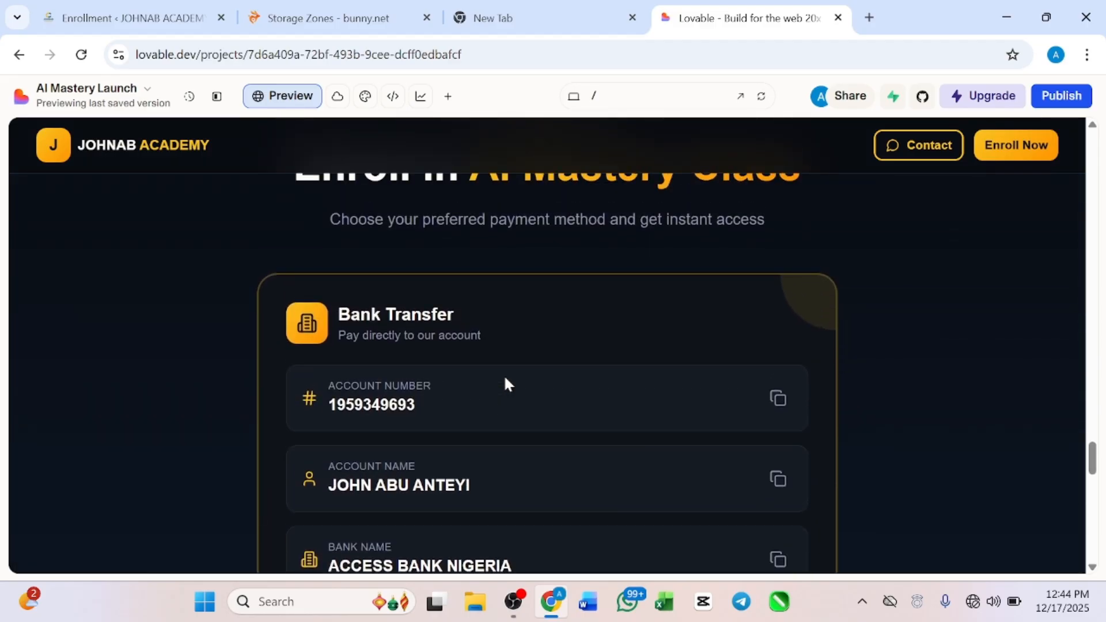
pyautogui.scroll(-4, 505, 383)
pyautogui.scroll(-8, 504, 378)
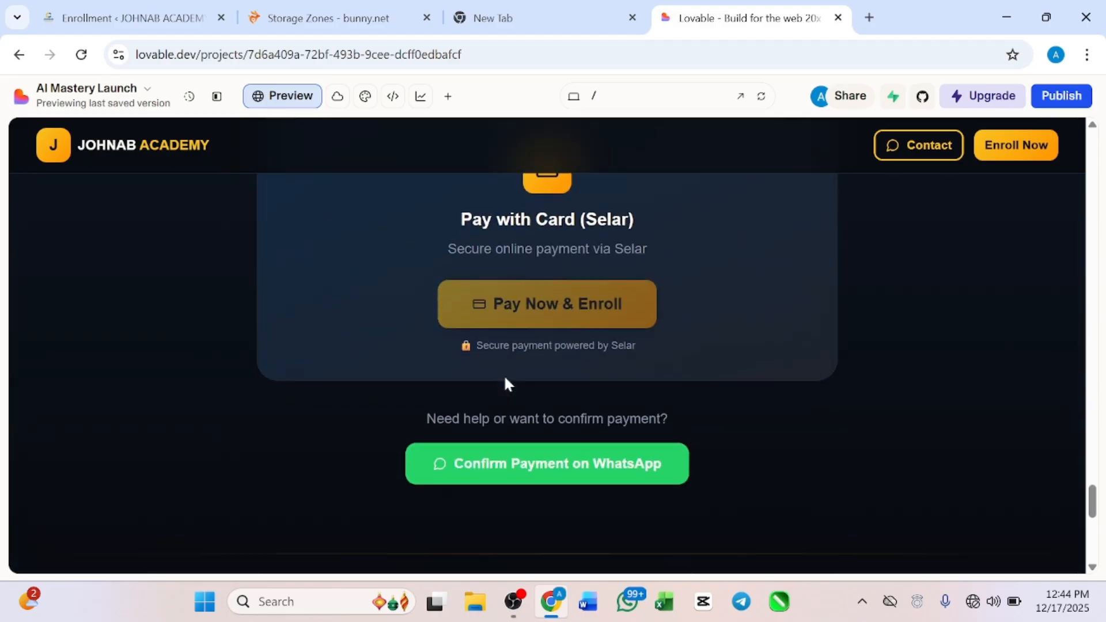
pyautogui.scroll(3, 504, 378)
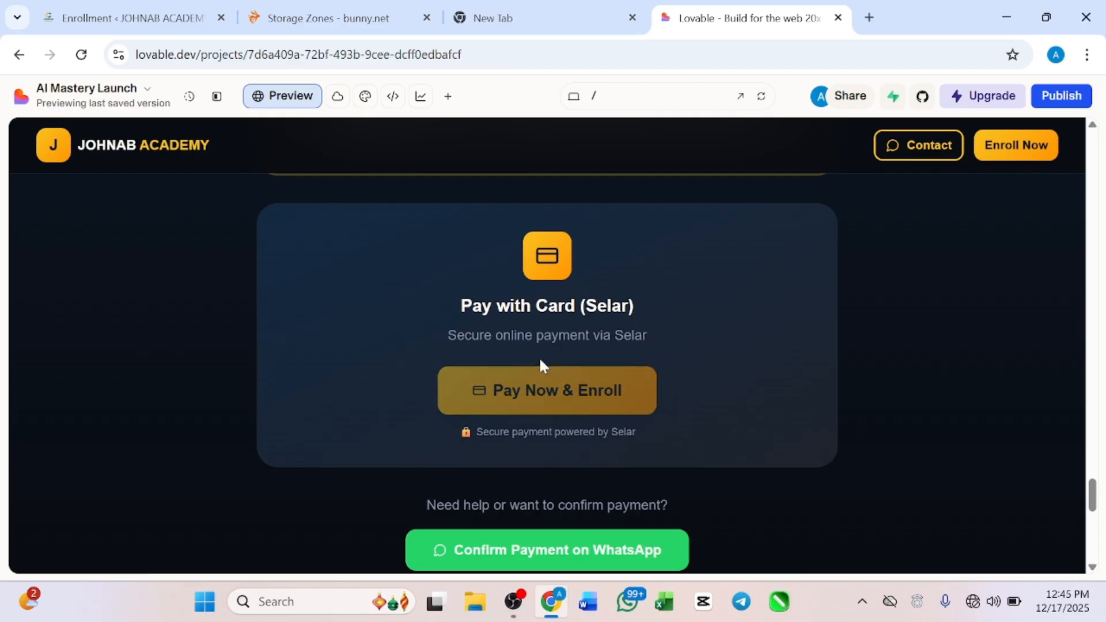
# Step: Examine the Pay with Card (Selar) option and the Confirm Payment on WhatsApp button in the enrollment section
pyautogui.scroll(-2, 541, 366)
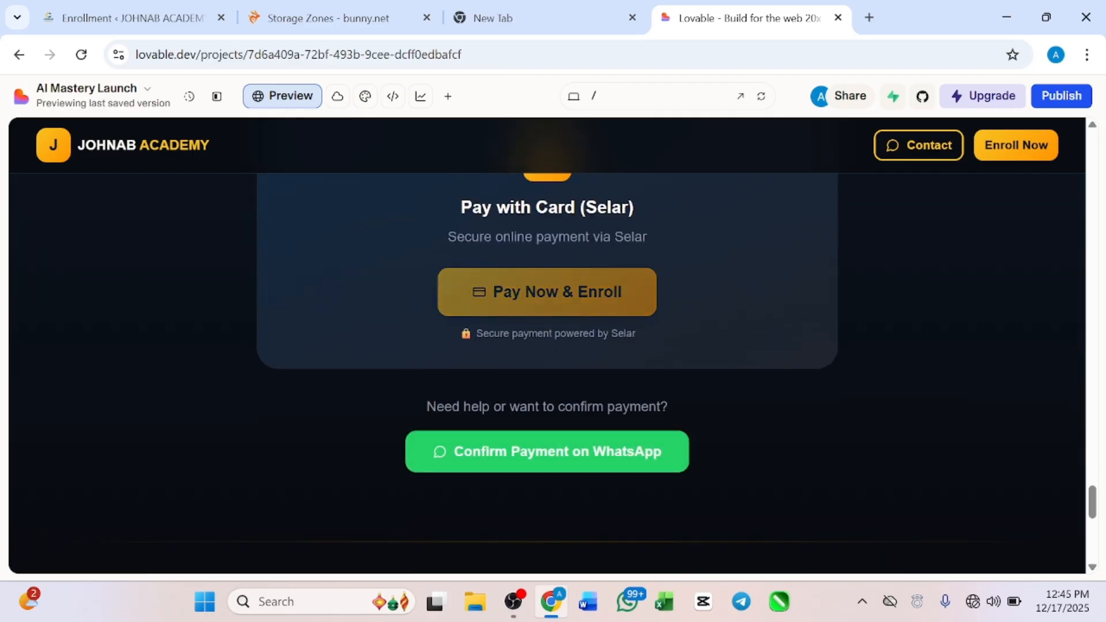
pyautogui.scroll(-1, 558, 450)
pyautogui.scroll(2, 566, 440)
pyautogui.scroll(3, 564, 441)
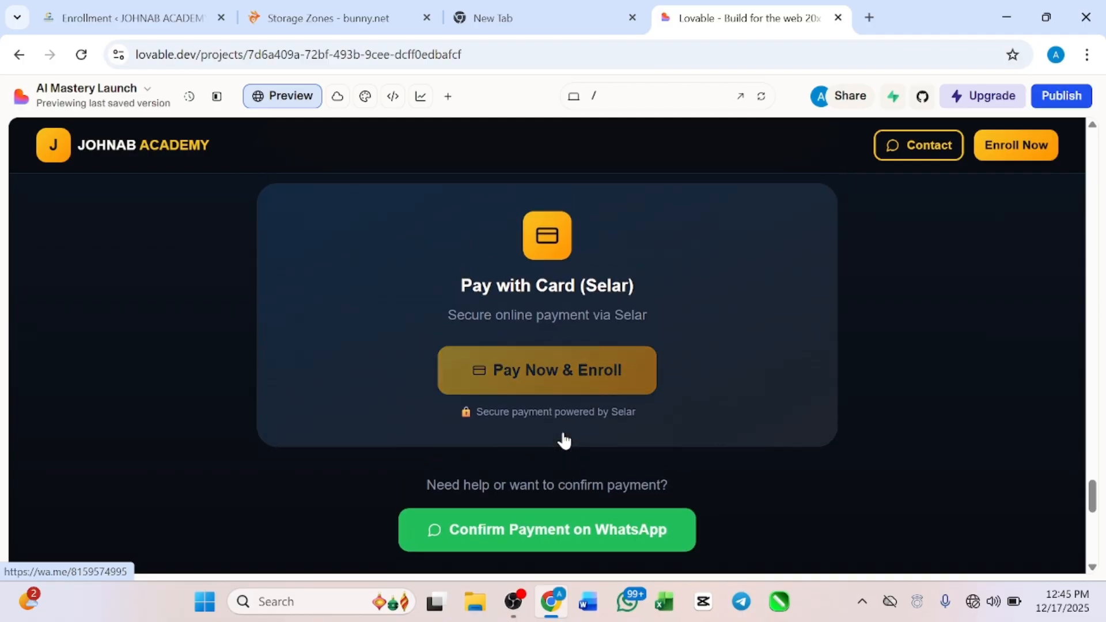
pyautogui.scroll(-8, 565, 440)
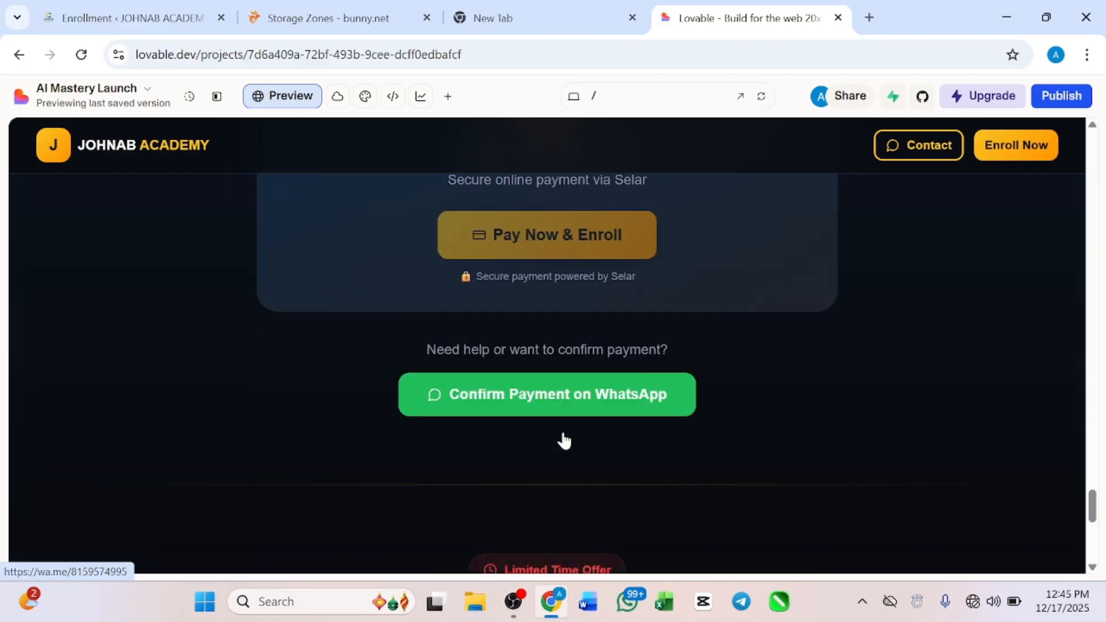
pyautogui.scroll(9, 564, 440)
pyautogui.scroll(10, 565, 441)
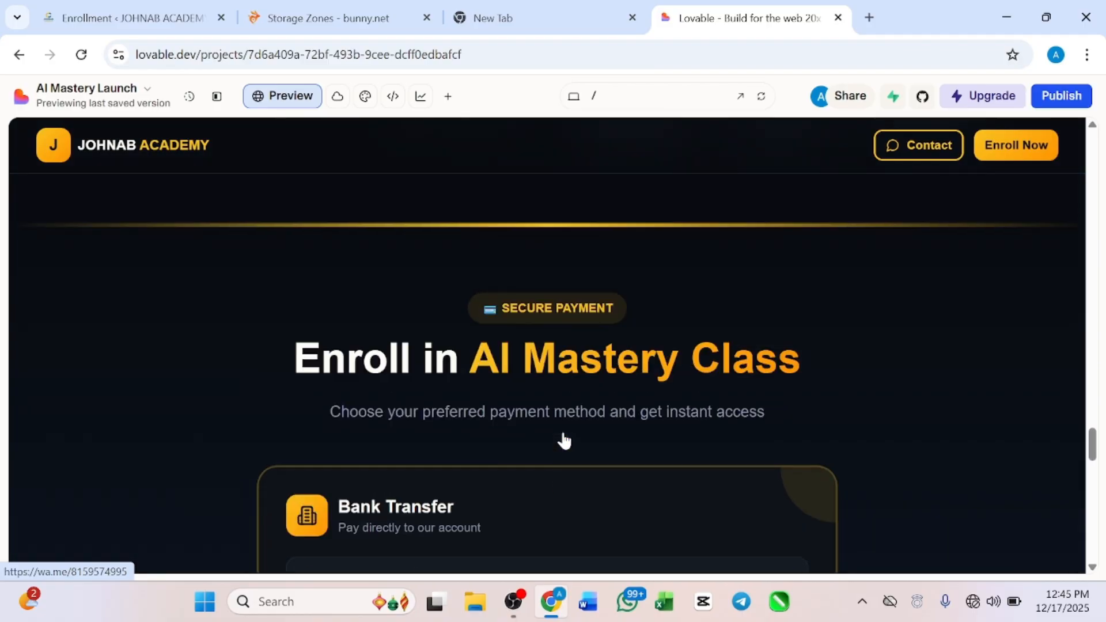
# Step: Examine the Bank Transfer card's account fields and its after-payment note, comparing them with the card payment option below
pyautogui.scroll(-4, 565, 441)
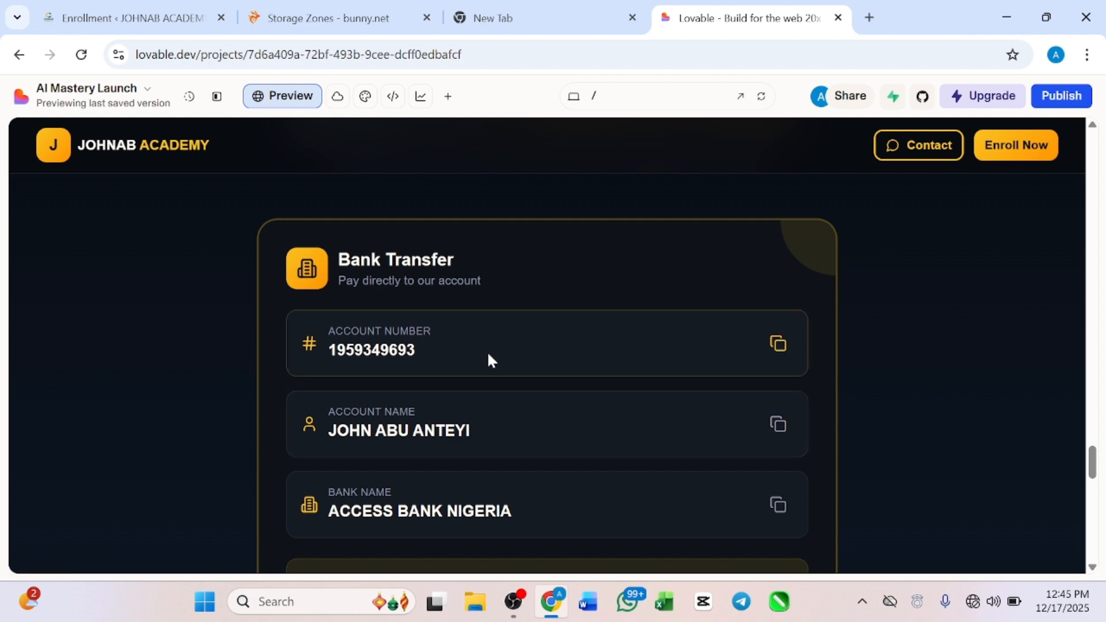
pyautogui.scroll(-1, 490, 360)
pyautogui.scroll(1, 491, 361)
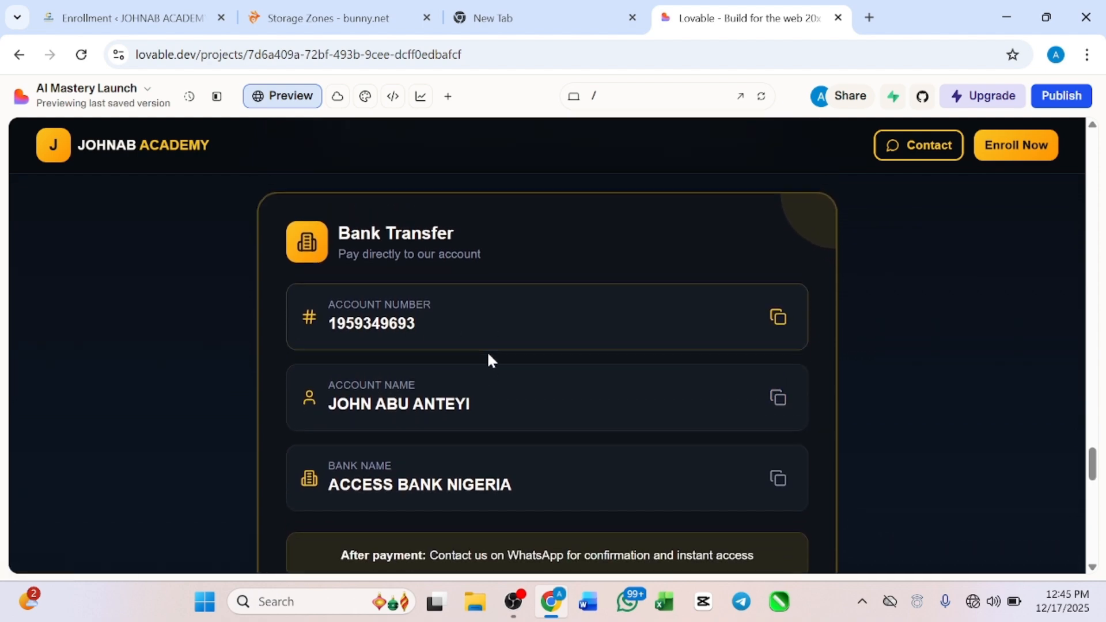
pyautogui.scroll(-1, 490, 360)
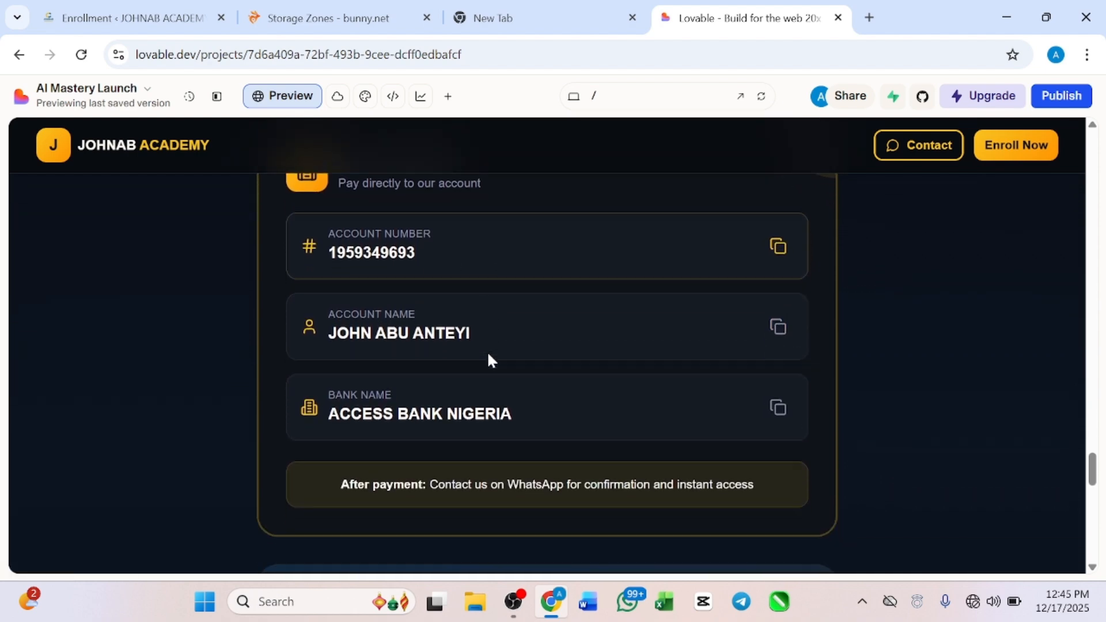
pyautogui.scroll(-6, 491, 360)
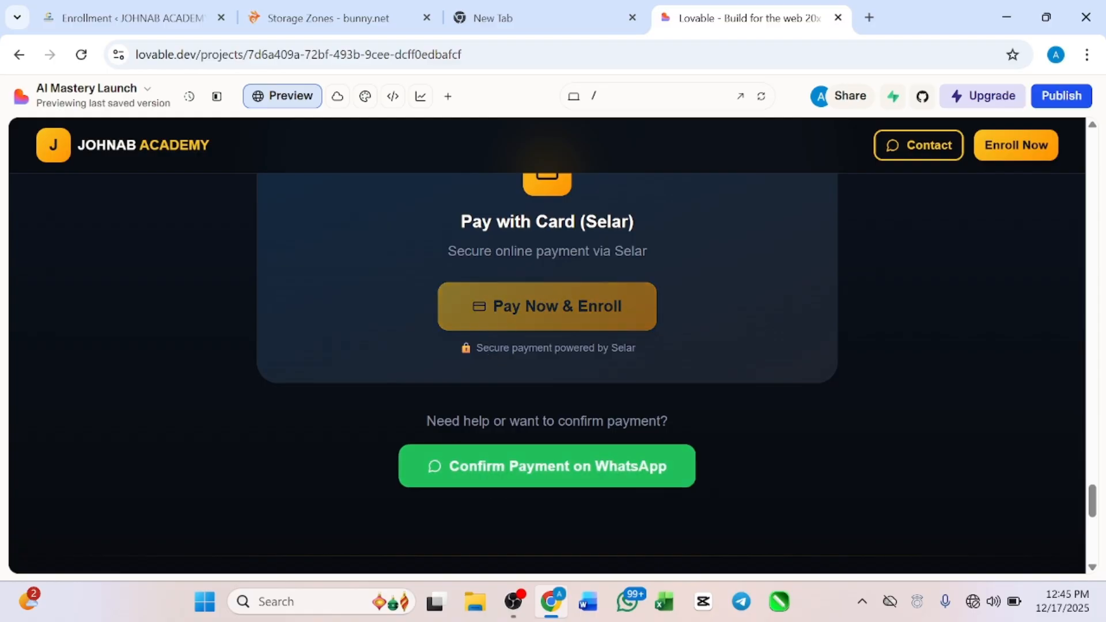
pyautogui.scroll(4, 506, 288)
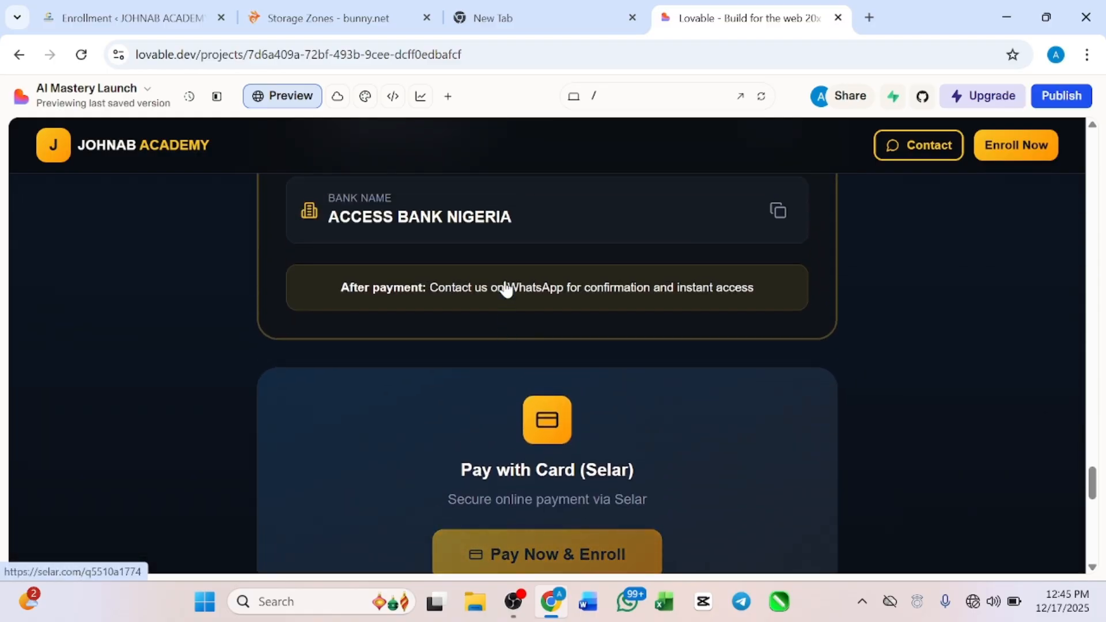
pyautogui.scroll(1, 506, 288)
pyautogui.scroll(3, 505, 288)
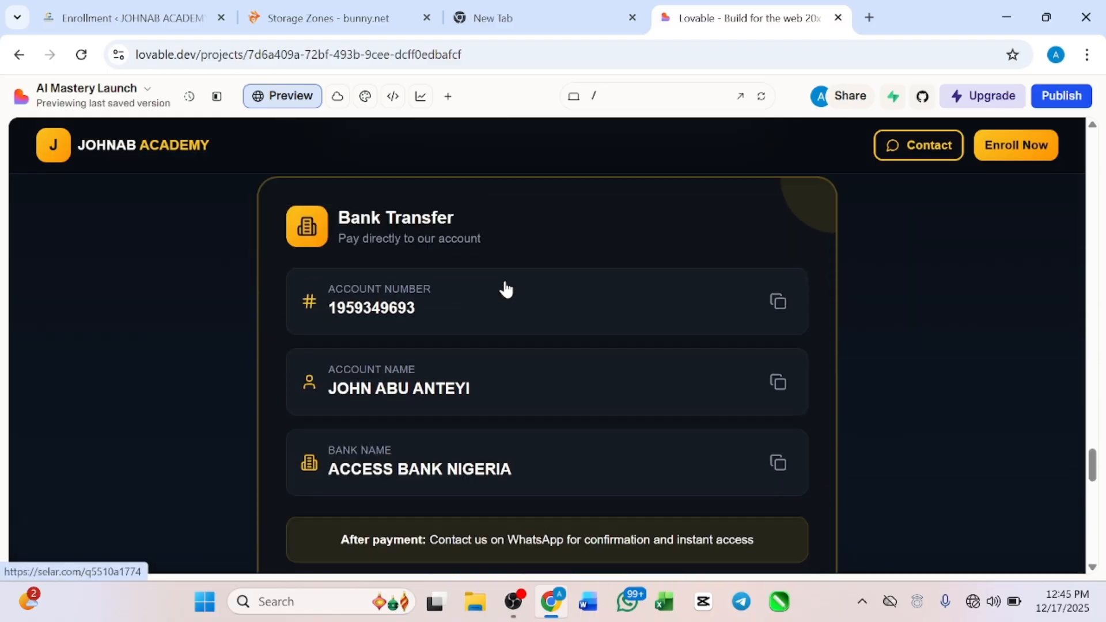
pyautogui.scroll(5, 506, 288)
pyautogui.scroll(-6, 506, 288)
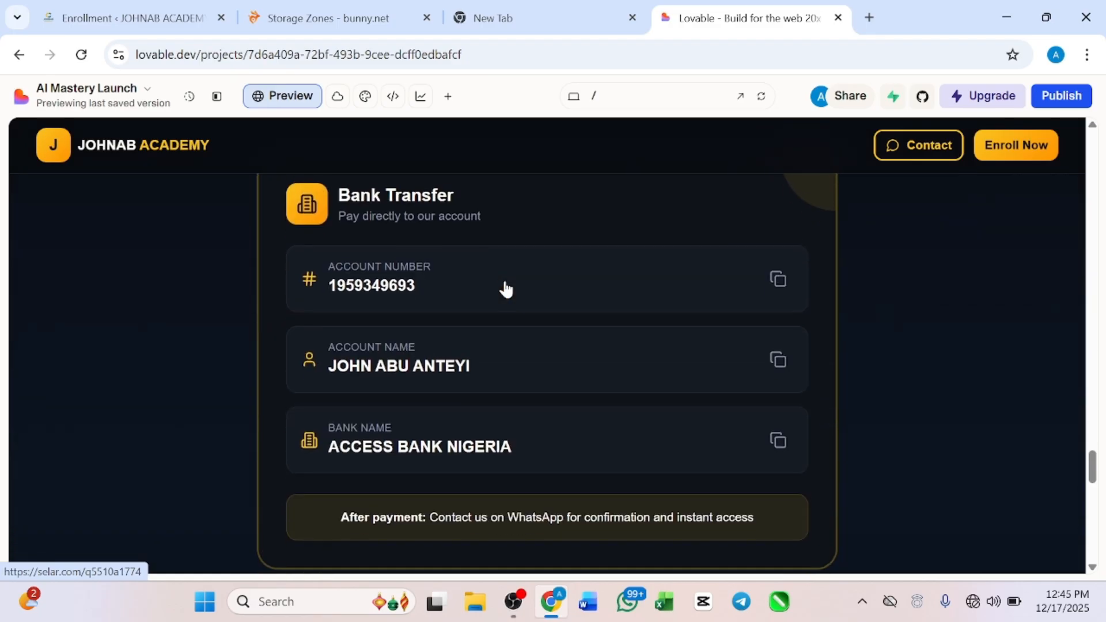
pyautogui.scroll(-1, 506, 288)
# Step: Look over the Meet Your Instructor section and the page's remaining content down to the closing call to action and footer
pyautogui.scroll(7, 505, 288)
pyautogui.scroll(-3, 505, 288)
pyautogui.scroll(8, 505, 288)
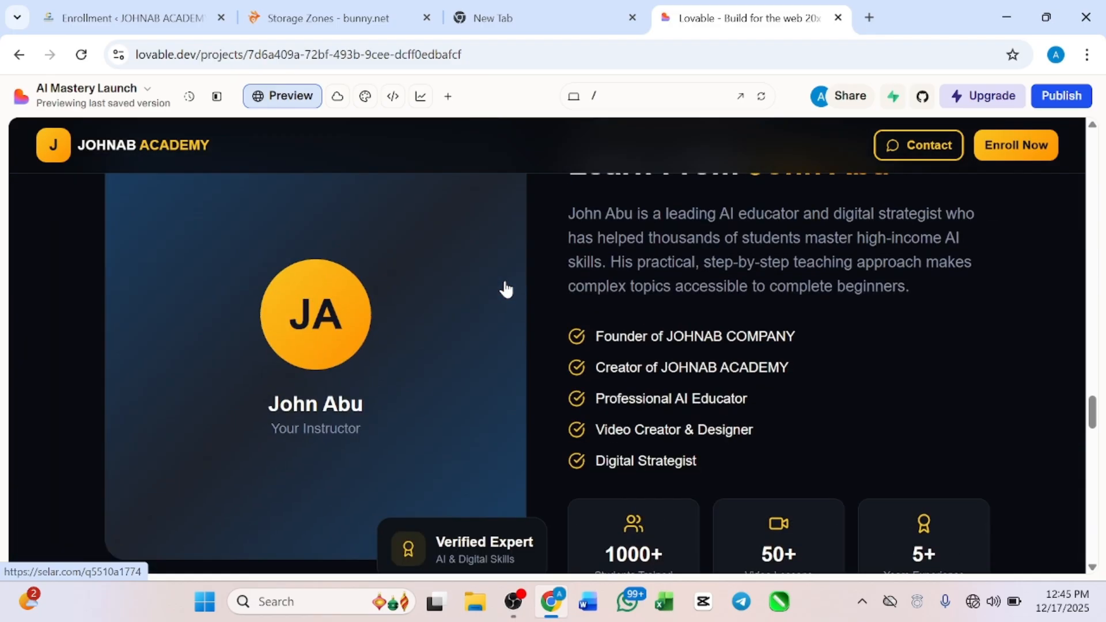
pyautogui.scroll(14, 505, 288)
pyautogui.scroll(-11, 506, 288)
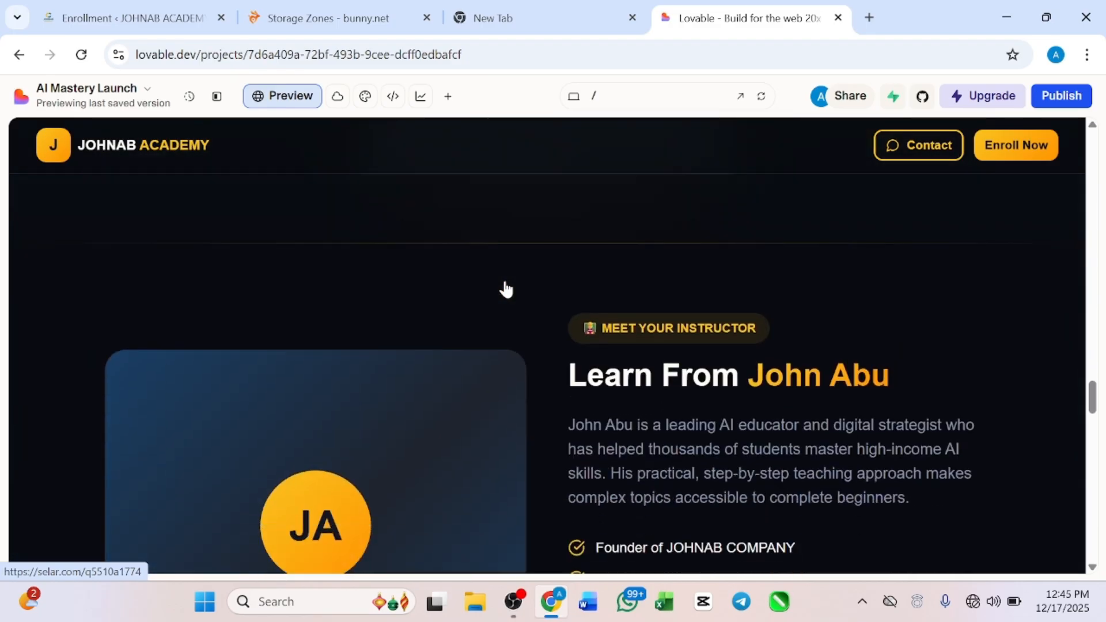
pyautogui.scroll(-10, 506, 288)
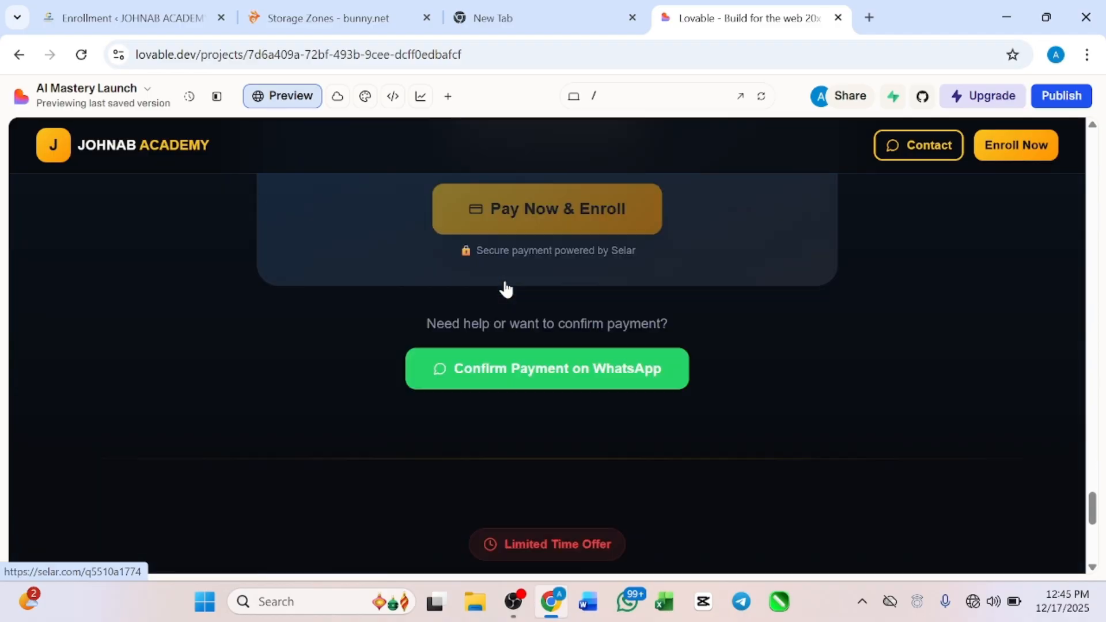
pyautogui.scroll(-7, 506, 288)
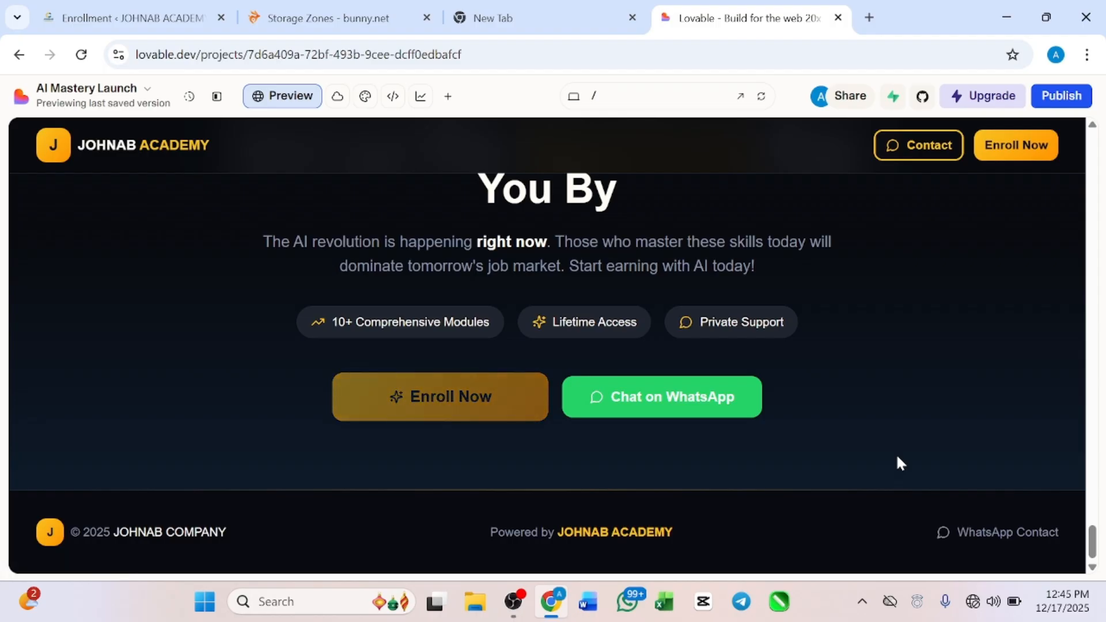
# Step: Test the Enroll Now & Get Instant Access button between Module 09 and Module 10
pyautogui.scroll(5, 433, 366)
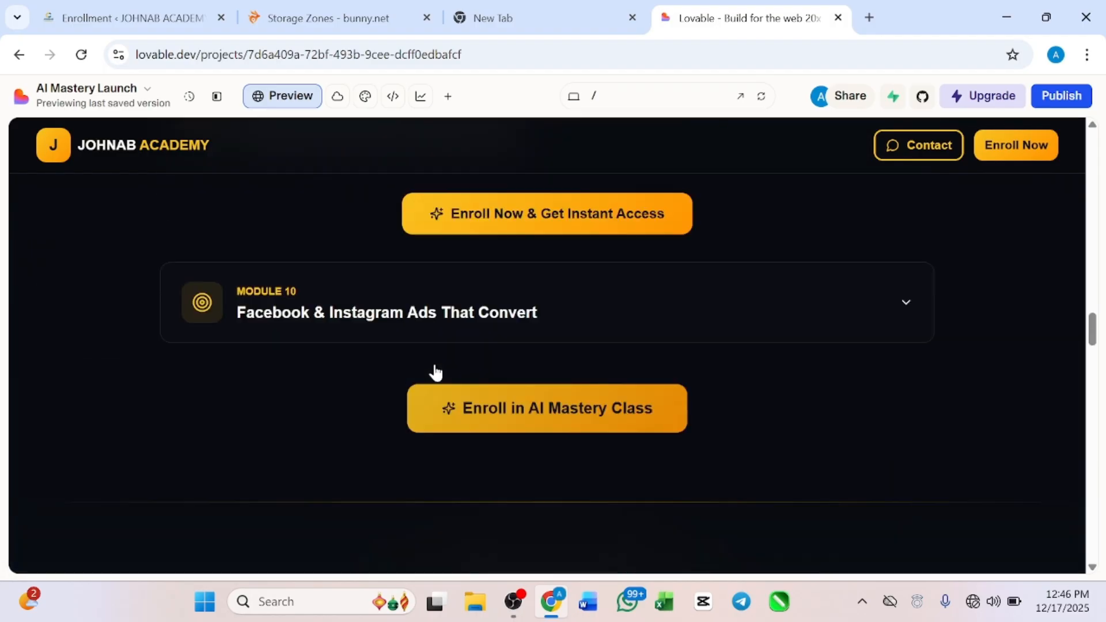
pyautogui.scroll(3, 436, 372)
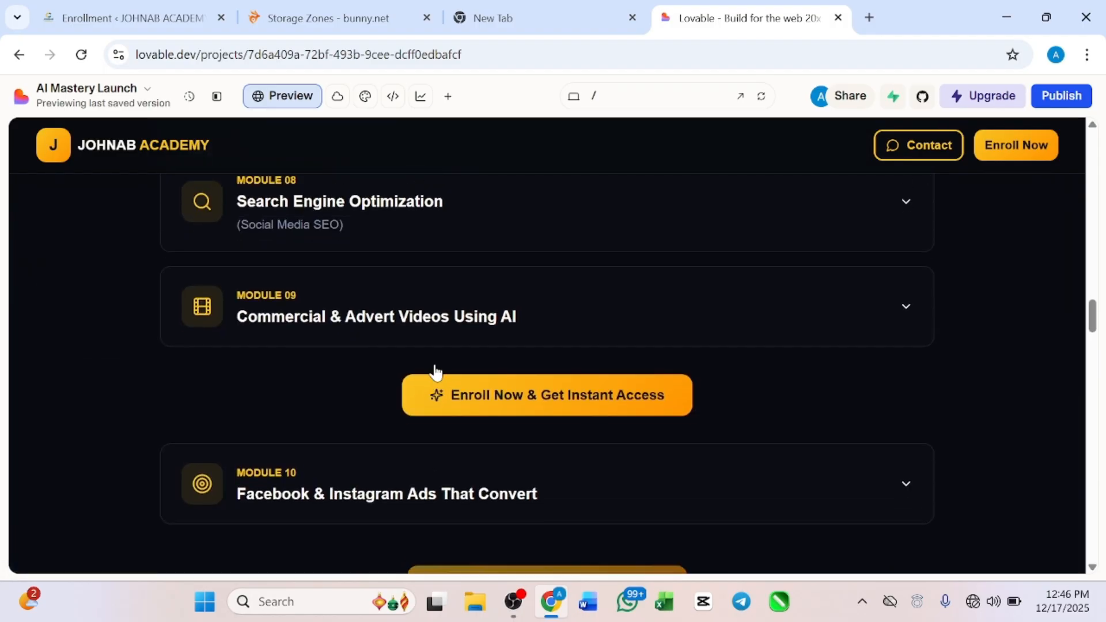
pyautogui.click(592, 412)
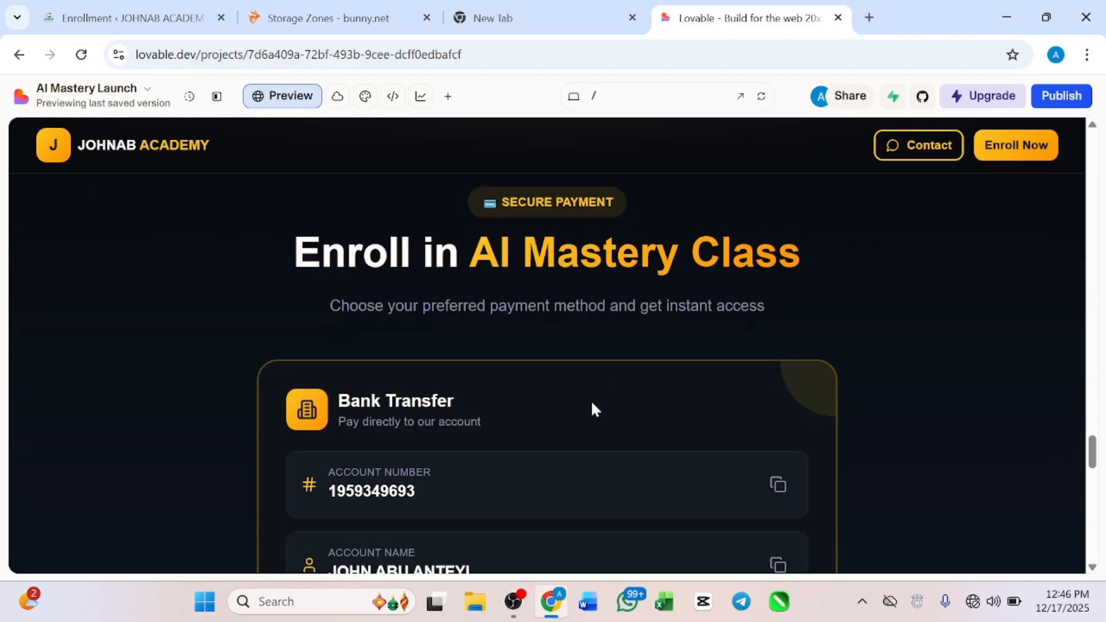
# Step: Check the payment methods in the Enroll in AI Mastery Class section, from the bank transfer details to the WhatsApp confirmation
pyautogui.scroll(-6, 591, 404)
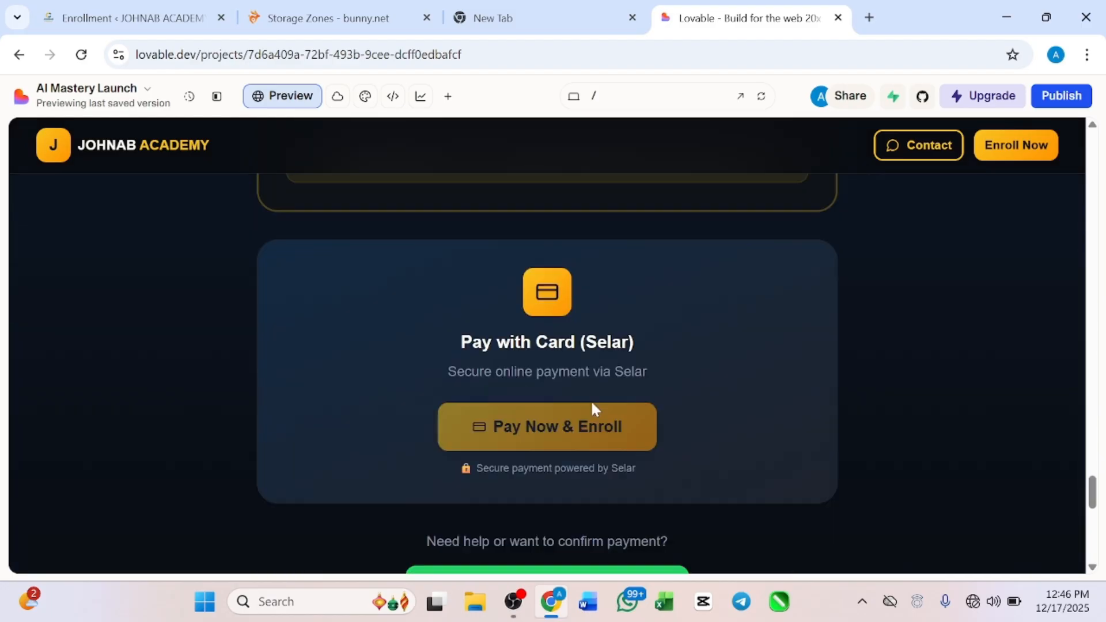
pyautogui.scroll(8, 591, 403)
pyautogui.scroll(-4, 592, 408)
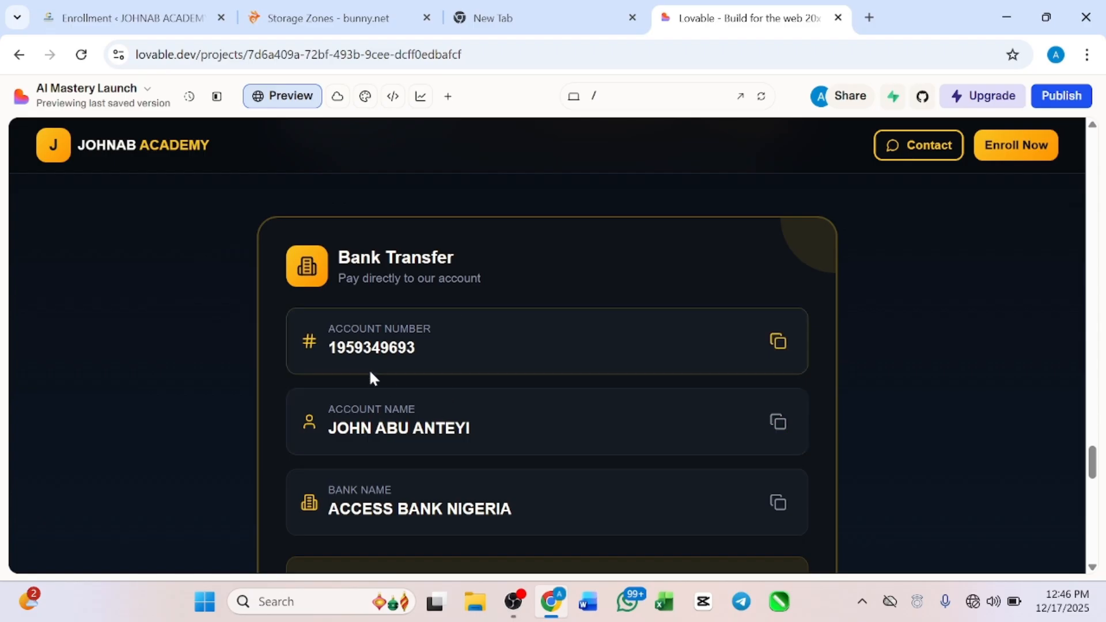
pyautogui.scroll(-10, 516, 423)
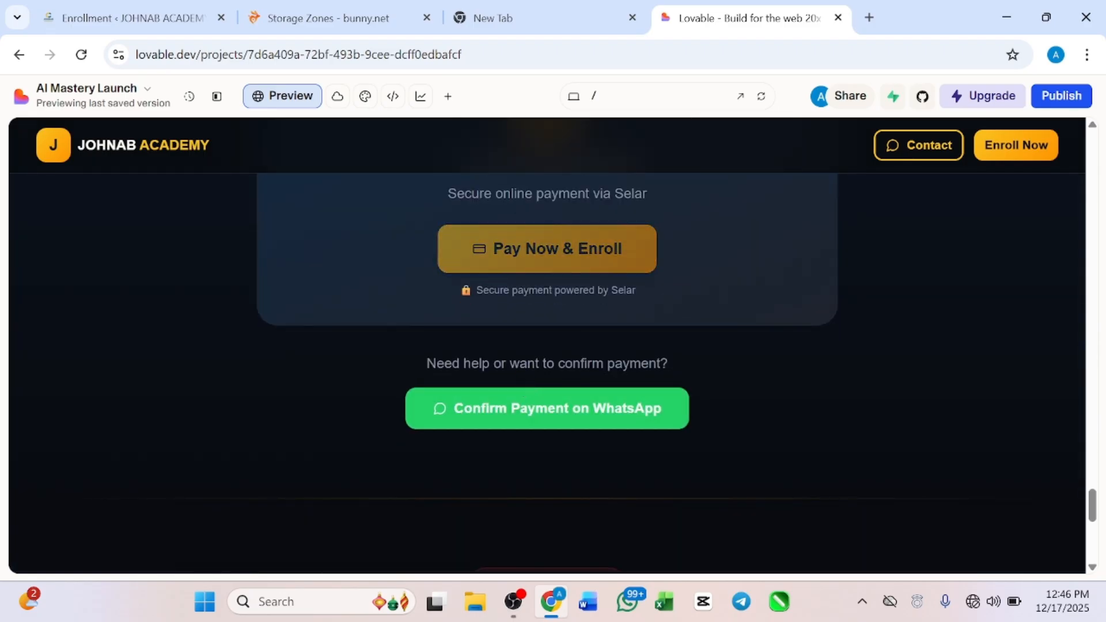
pyautogui.scroll(5, 523, 387)
pyautogui.scroll(-3, 523, 387)
pyautogui.scroll(4, 547, 345)
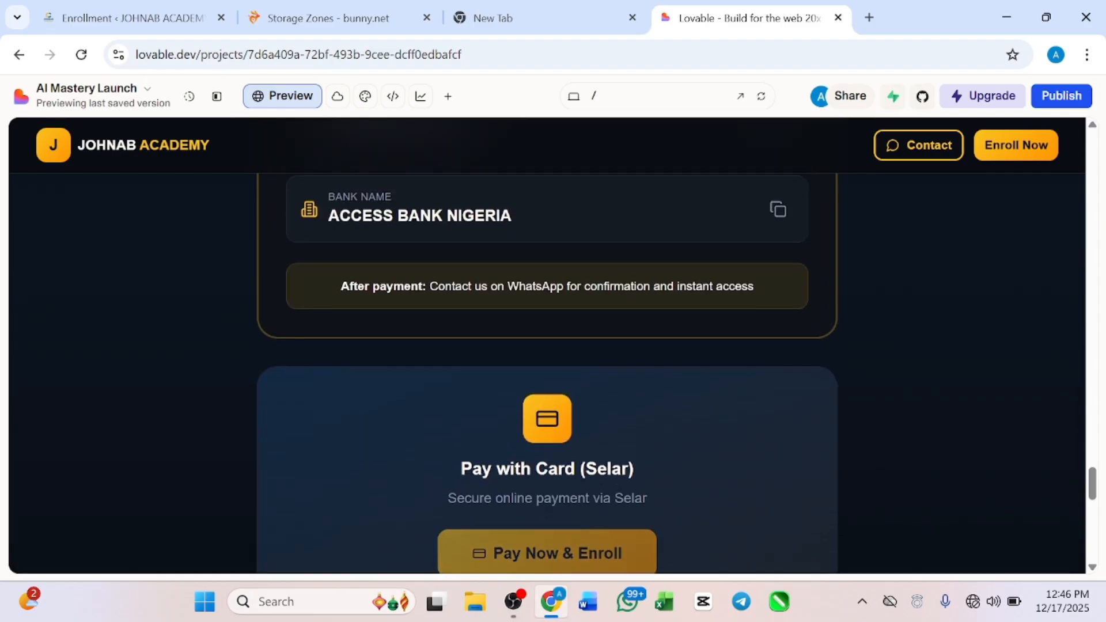
# Step: Review the Pay Now & Enroll button on the Selar card and the after-payment note above it
pyautogui.scroll(-2, 349, 401)
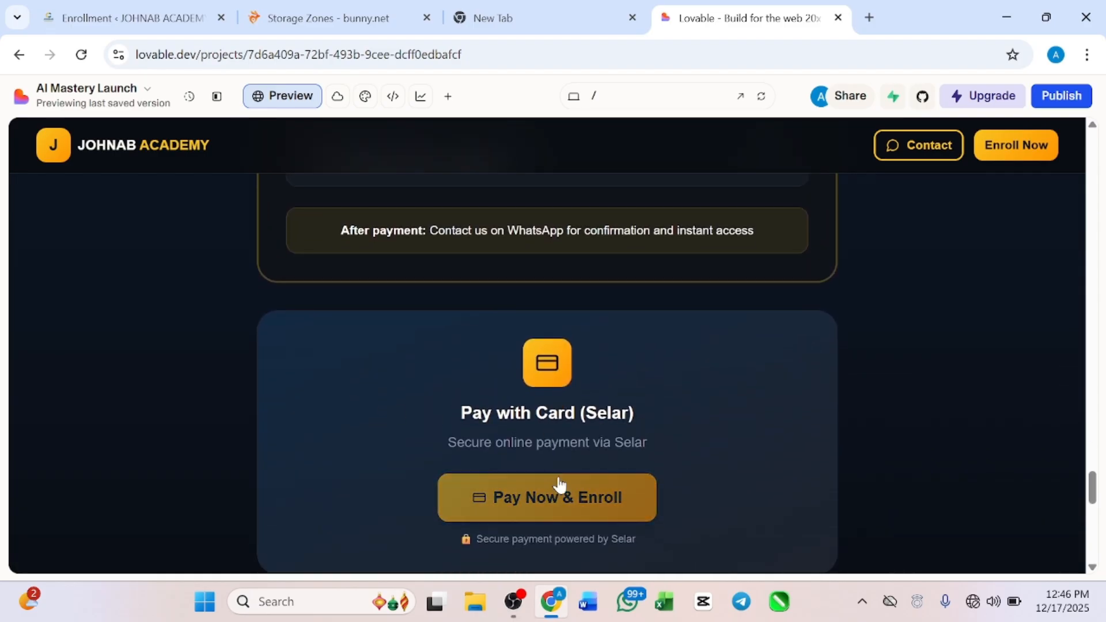
pyautogui.scroll(1, 556, 387)
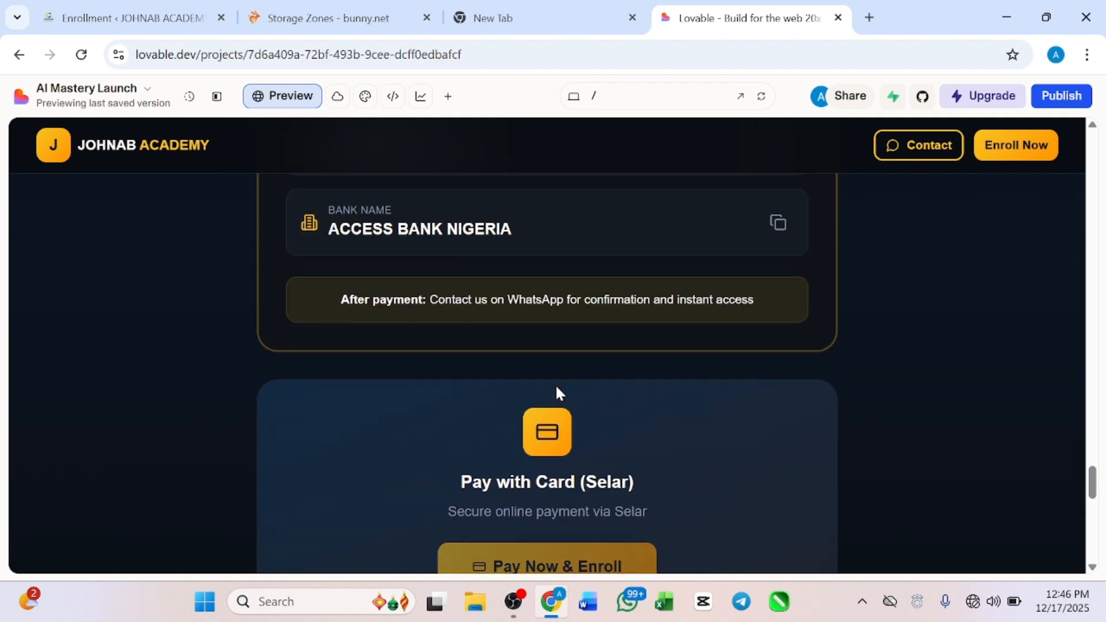
pyautogui.scroll(-1, 556, 388)
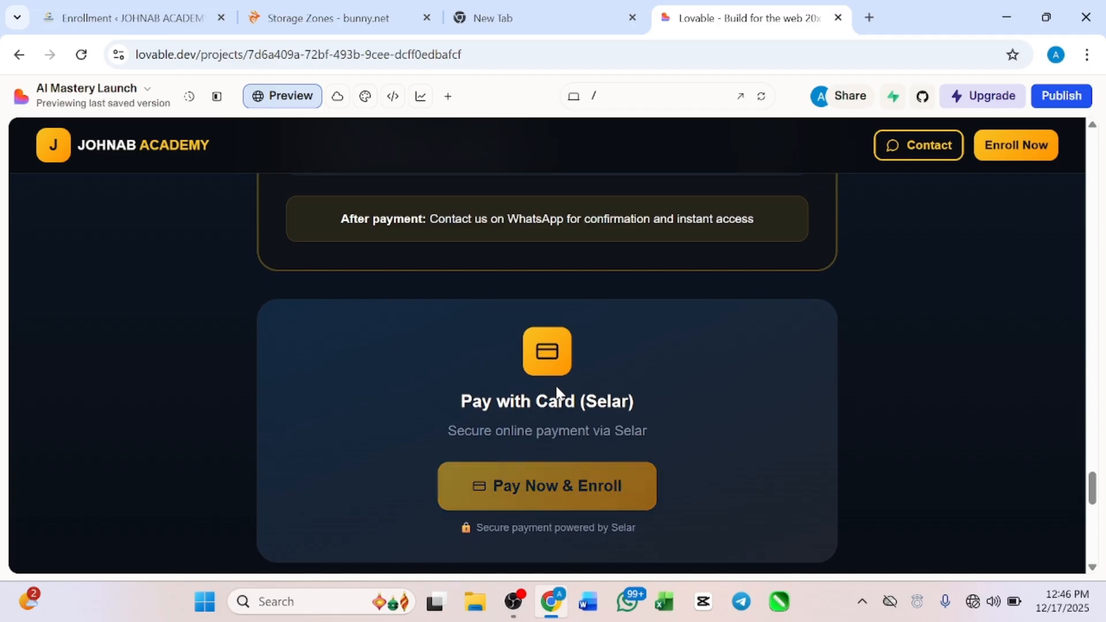
pyautogui.scroll(-1, 556, 394)
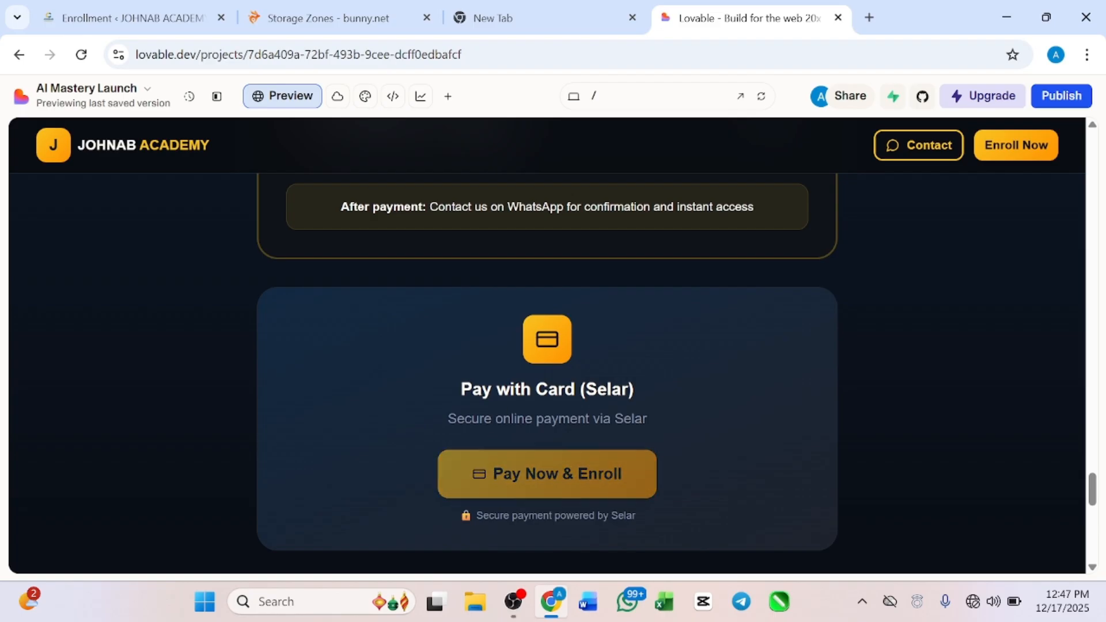
pyautogui.scroll(-2, 547, 346)
pyautogui.scroll(2, 547, 346)
pyautogui.scroll(3, 471, 444)
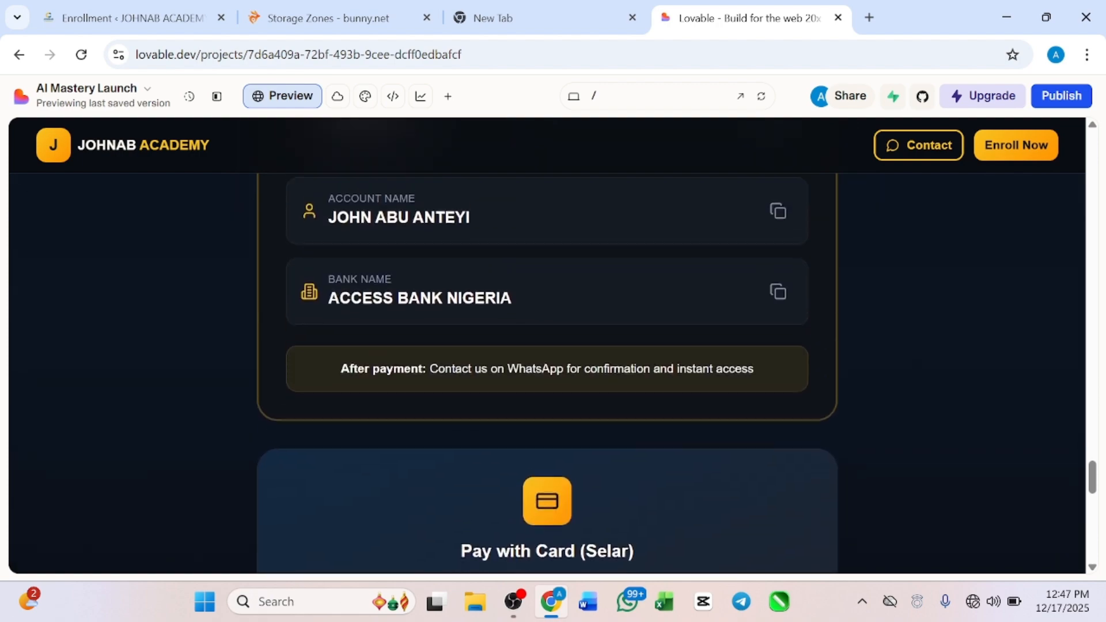
pyautogui.scroll(-4, 471, 444)
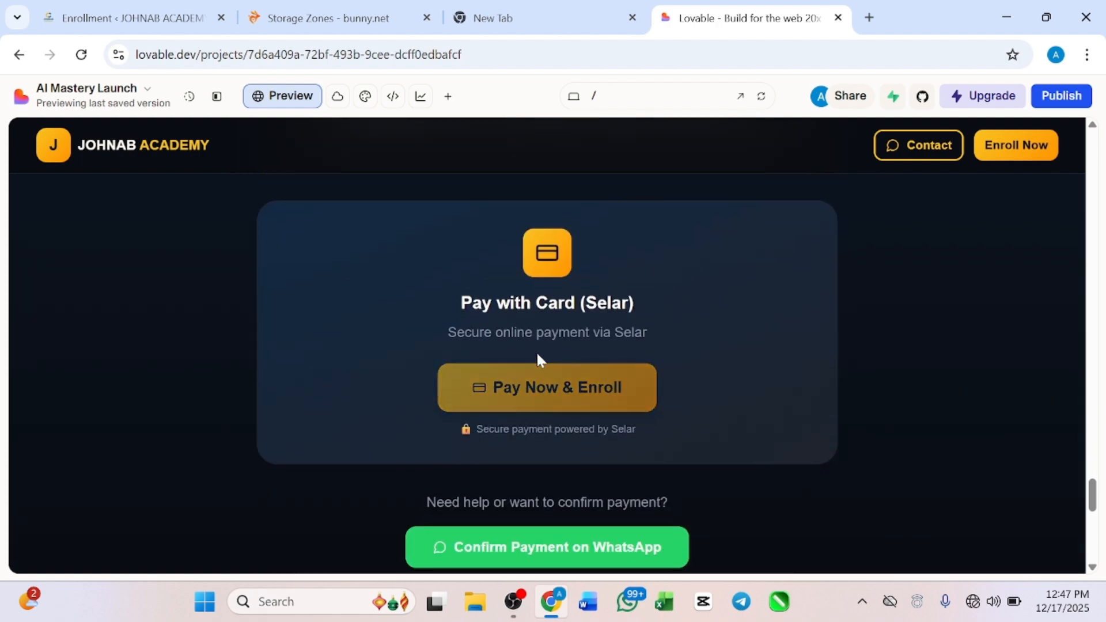
# Step: Review the landing page from the hero section through the Complete Module Breakdown and its enrollment buttons
pyautogui.scroll(20, 537, 354)
pyautogui.scroll(20, 538, 359)
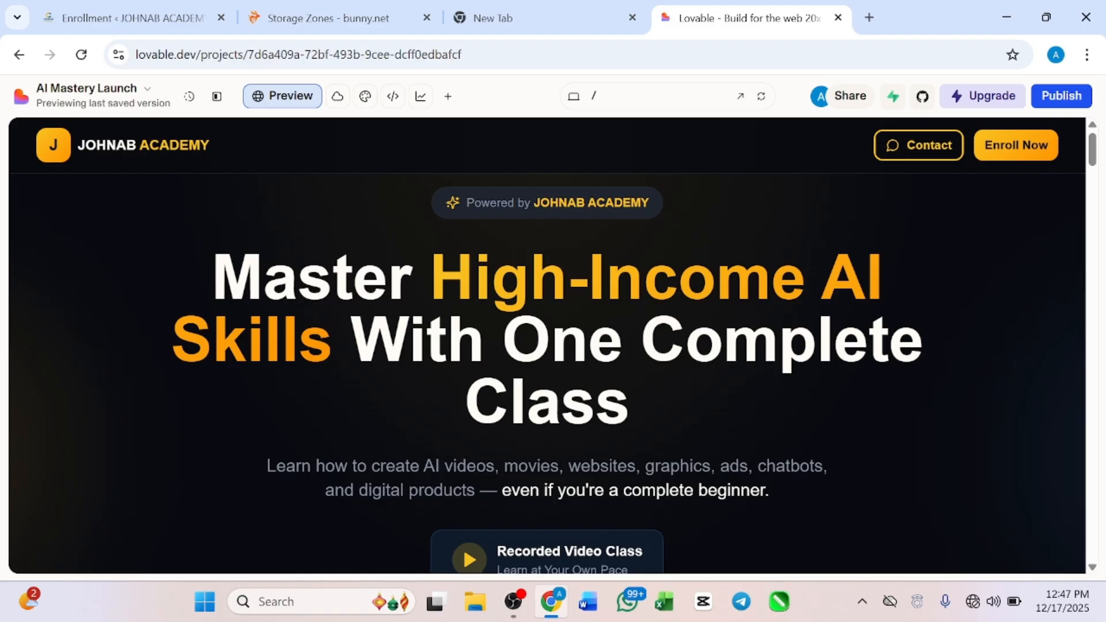
pyautogui.scroll(-6, 516, 326)
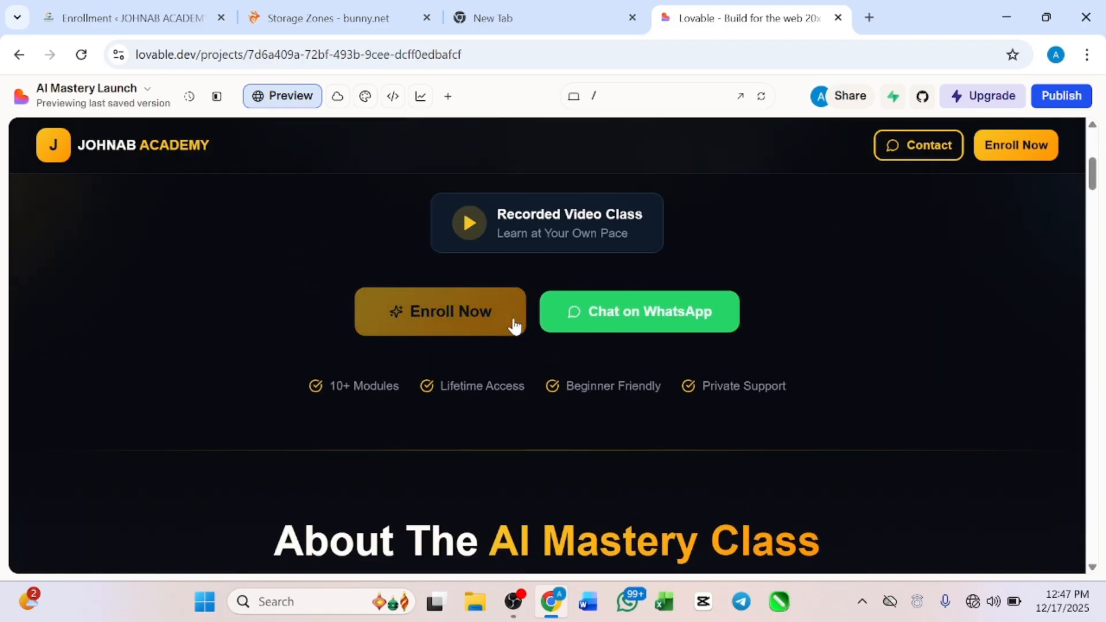
pyautogui.scroll(-2, 545, 385)
pyautogui.scroll(-12, 544, 380)
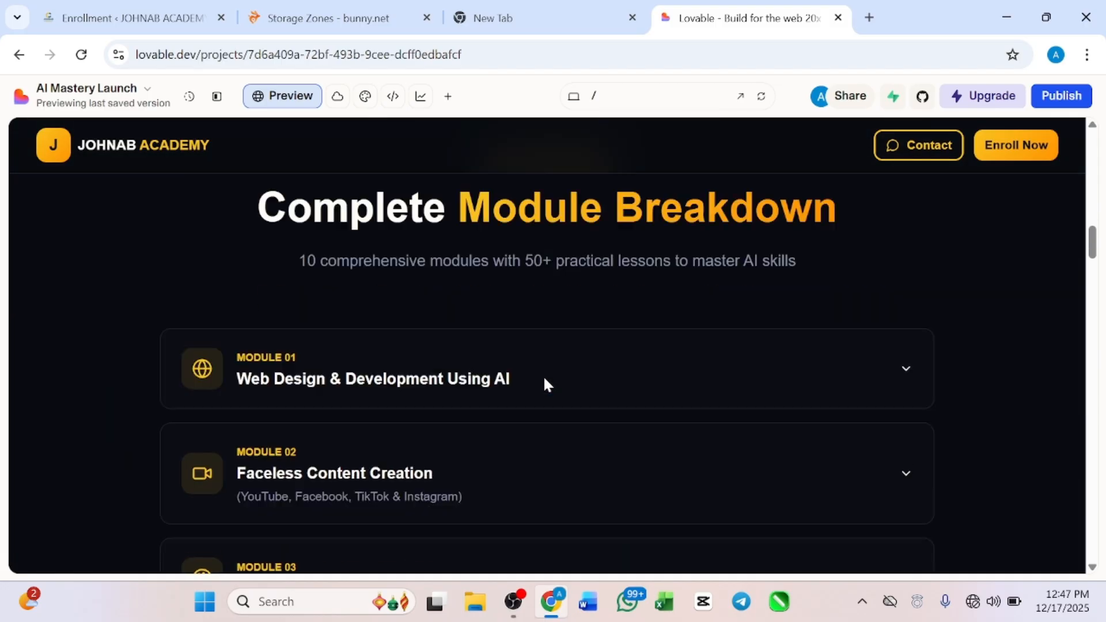
pyautogui.scroll(3, 543, 377)
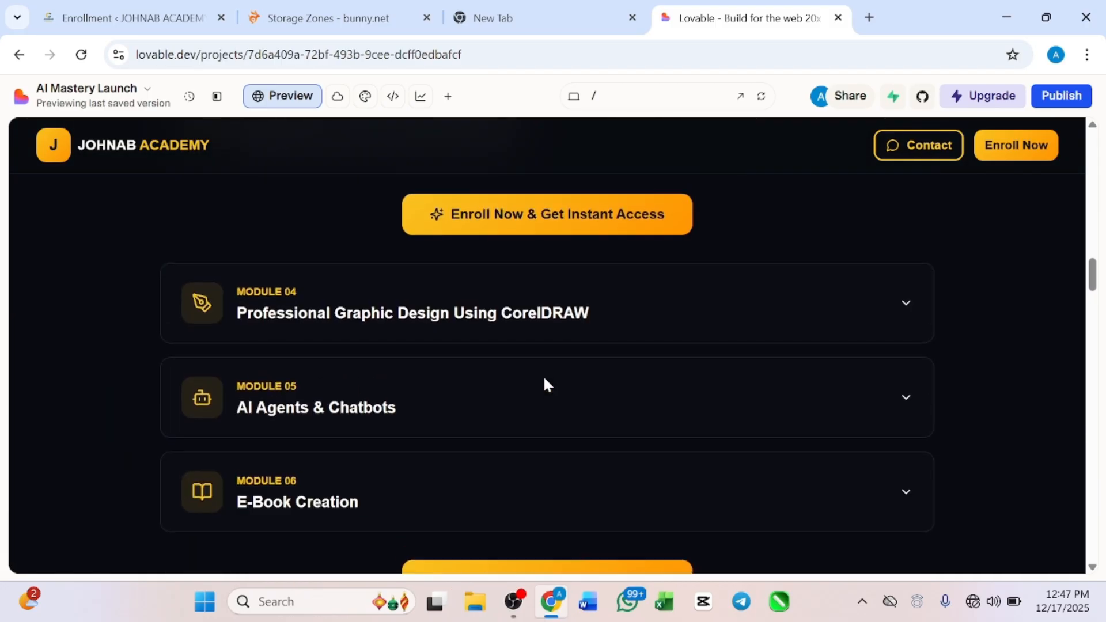
pyautogui.scroll(10, 544, 375)
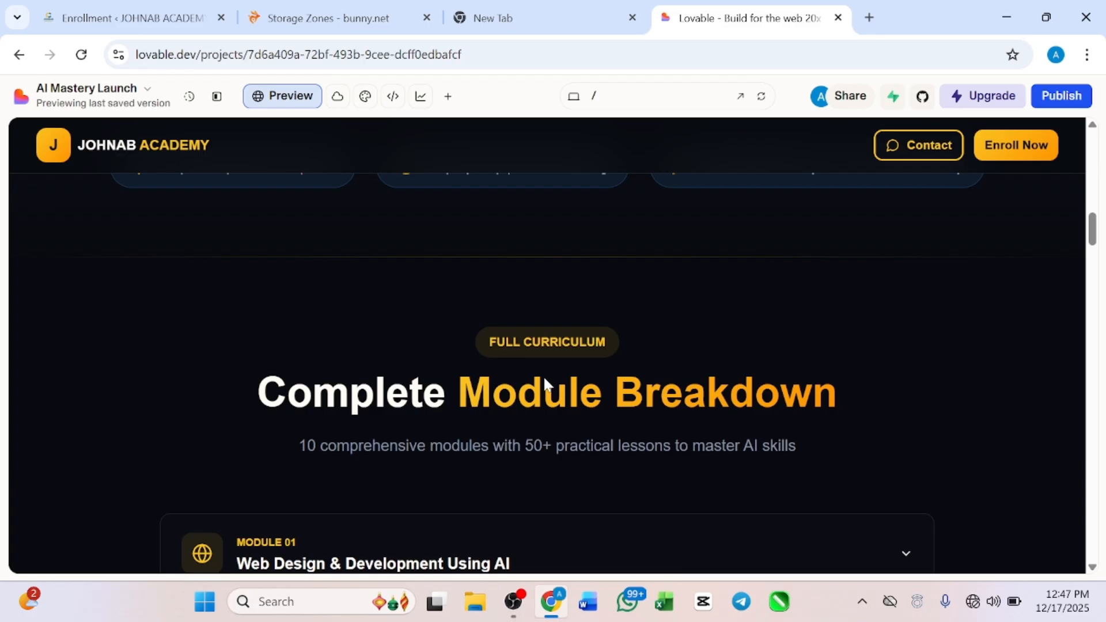
# Step: Return to the hero section and show the project's chat history beside the preview
pyautogui.scroll(6, 543, 375)
pyautogui.scroll(8, 544, 375)
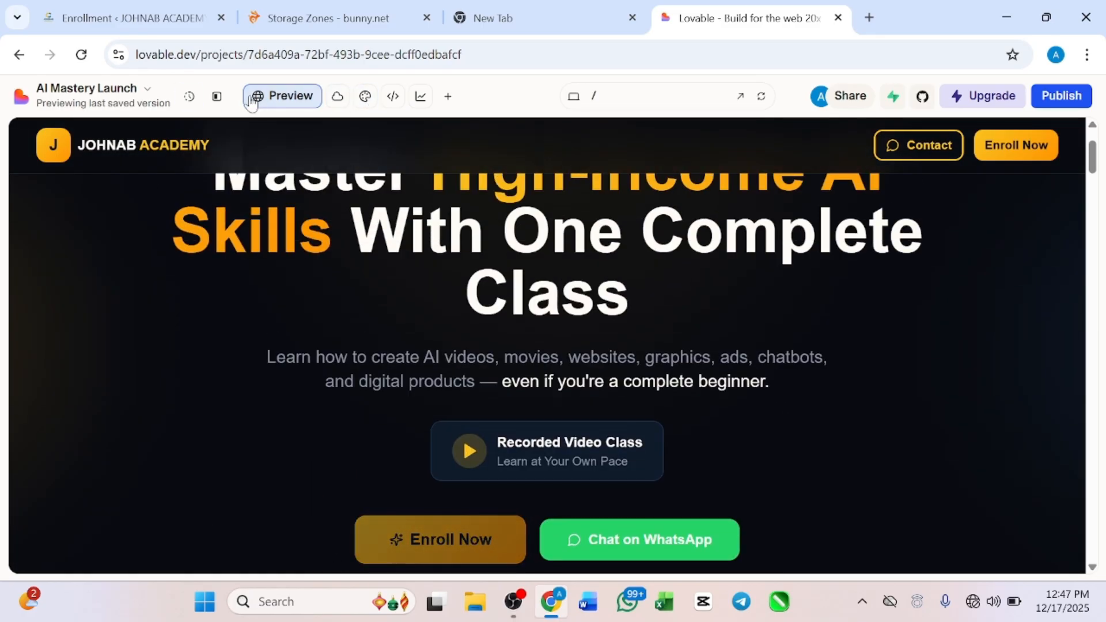
pyautogui.click(217, 97)
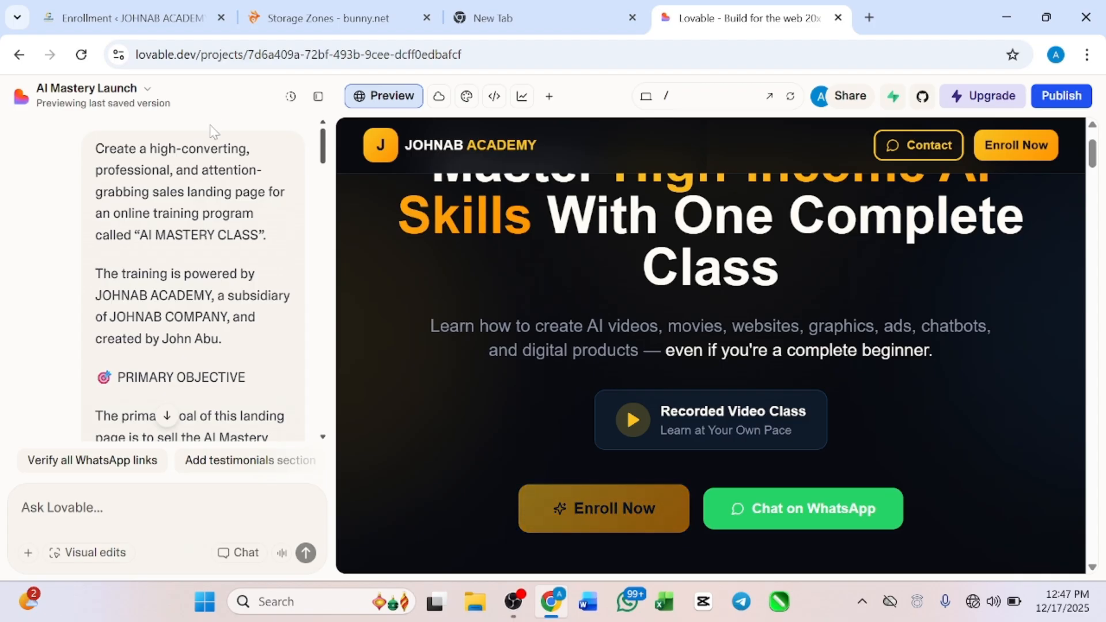
# Step: Send Lovable the request "i want change this" enroll now" button to white" in the project chat
pyautogui.scroll(1, 214, 132)
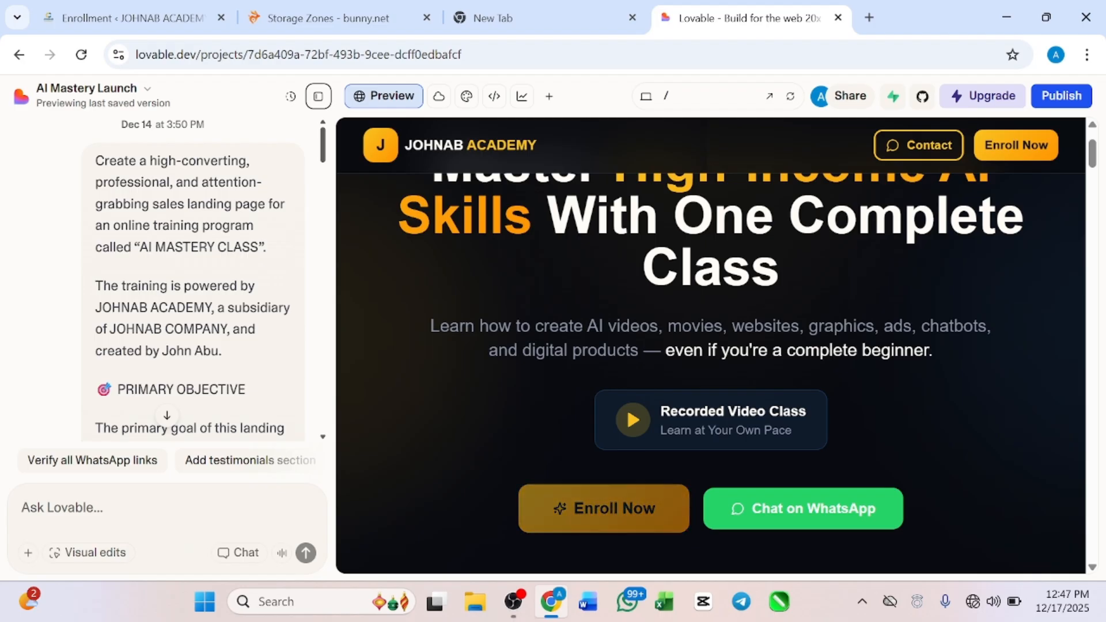
pyautogui.click(62, 508)
pyautogui.write('i want the ')
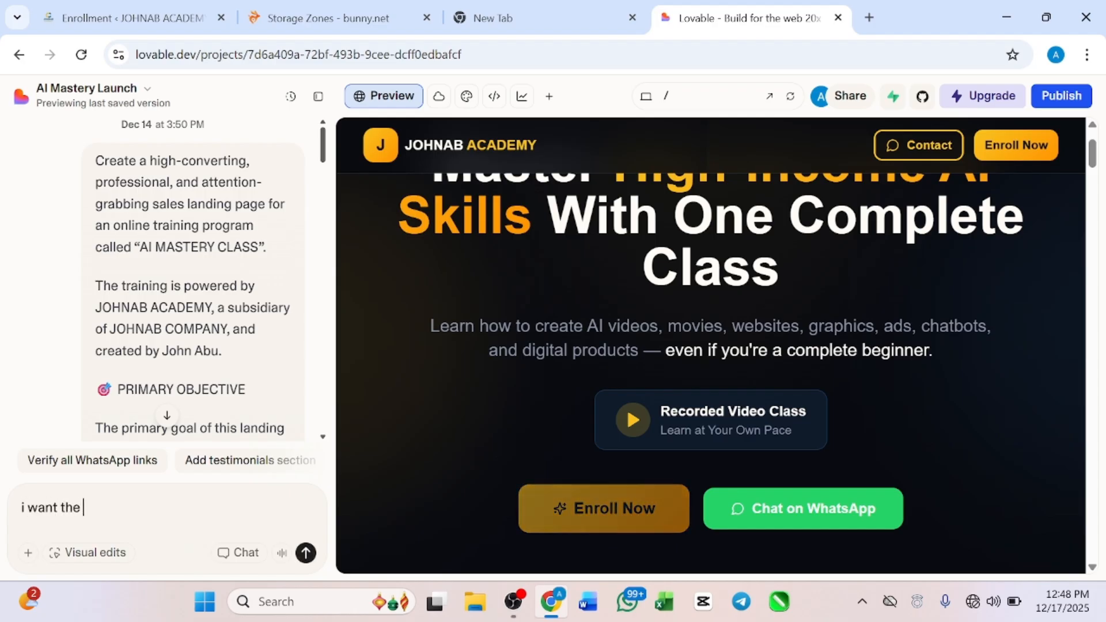
pyautogui.write('enroll  now button ')
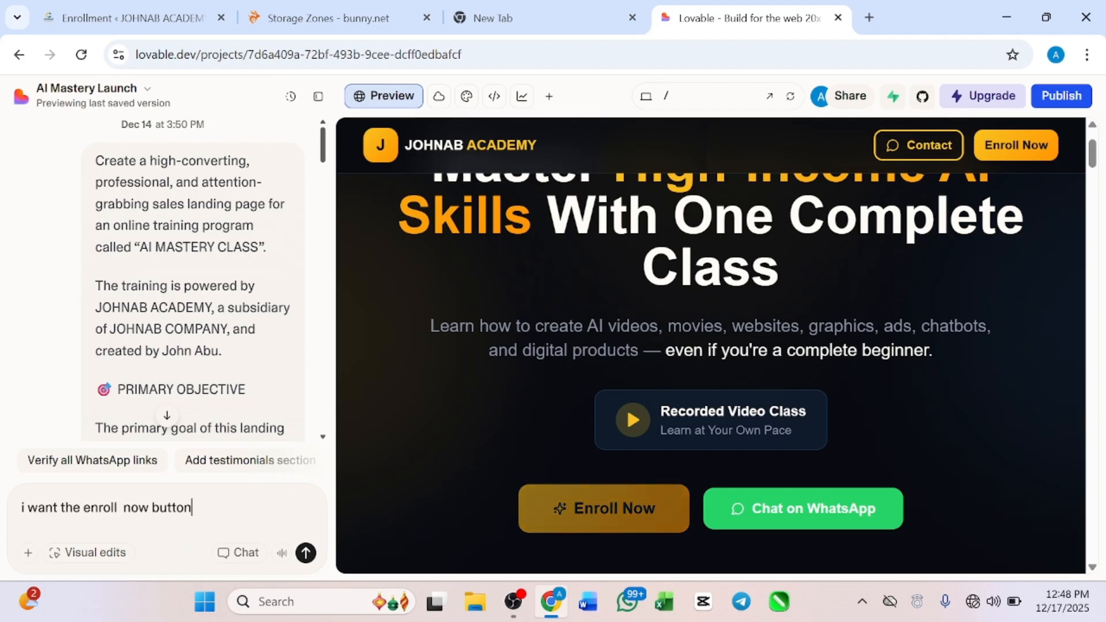
pyautogui.write('tp')
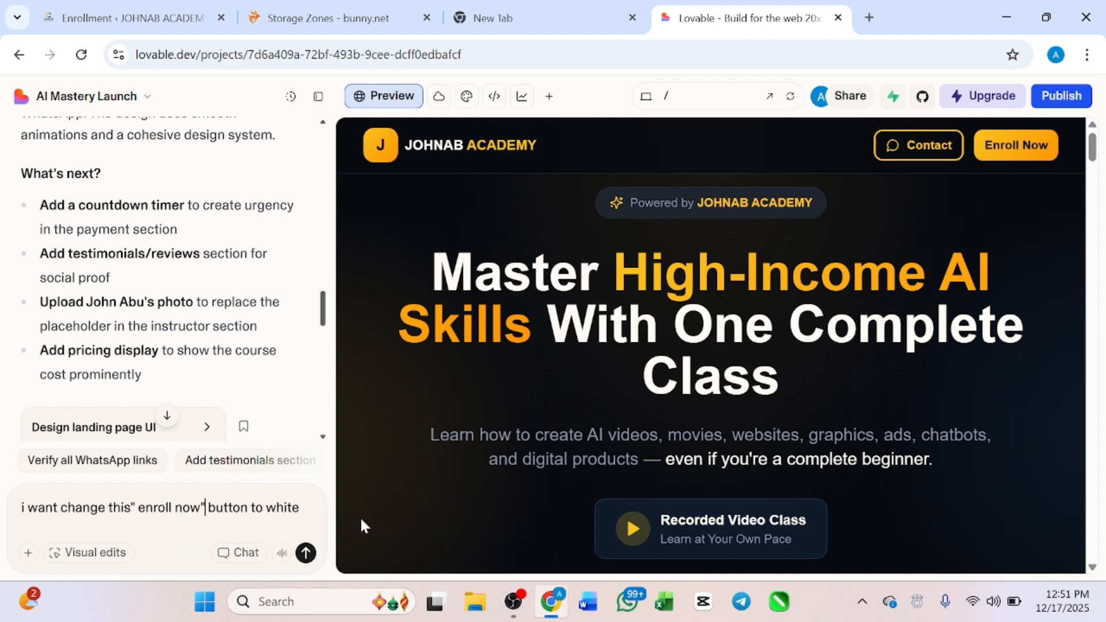
pyautogui.click(306, 554)
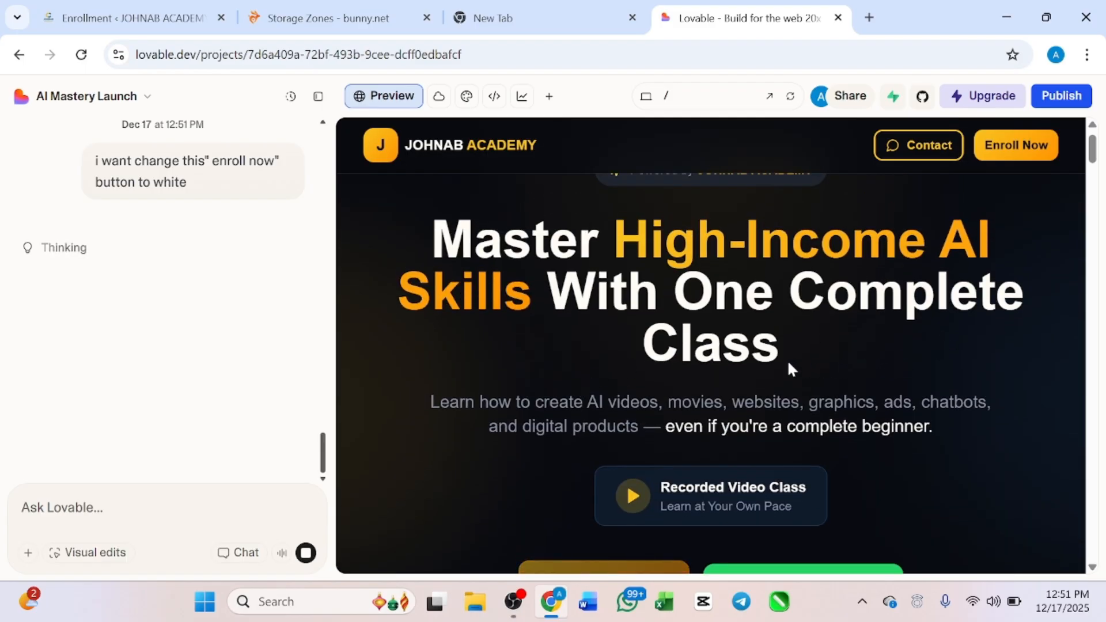
# Step: Look through the landing page preview from the hero section's Enroll Now button to the About The AI Mastery Class section
pyautogui.scroll(-4, 697, 386)
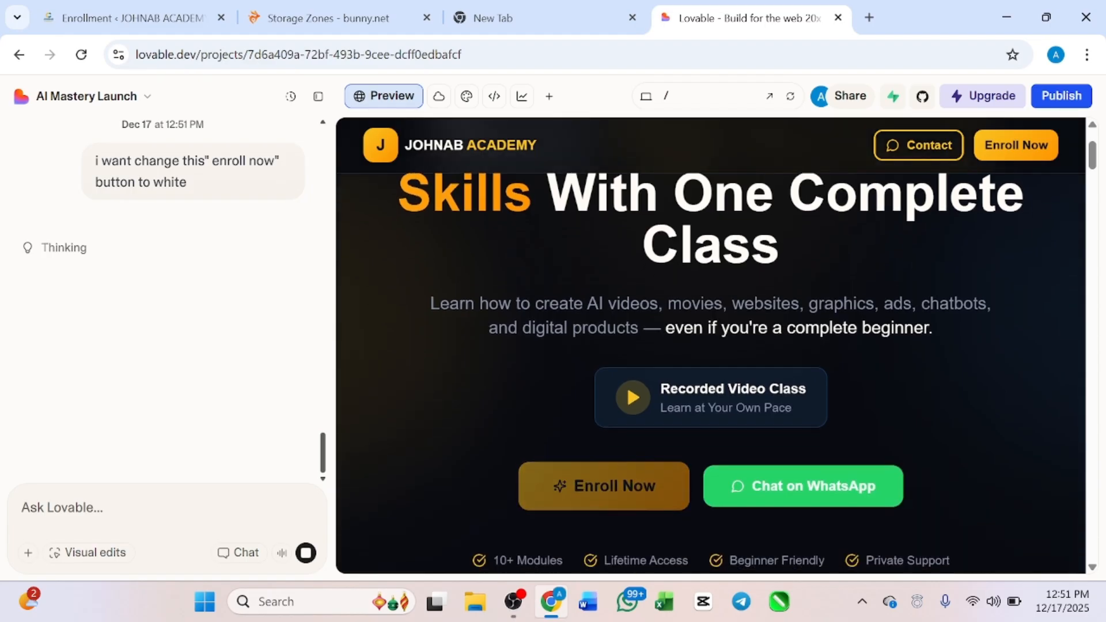
pyautogui.scroll(-3, 696, 379)
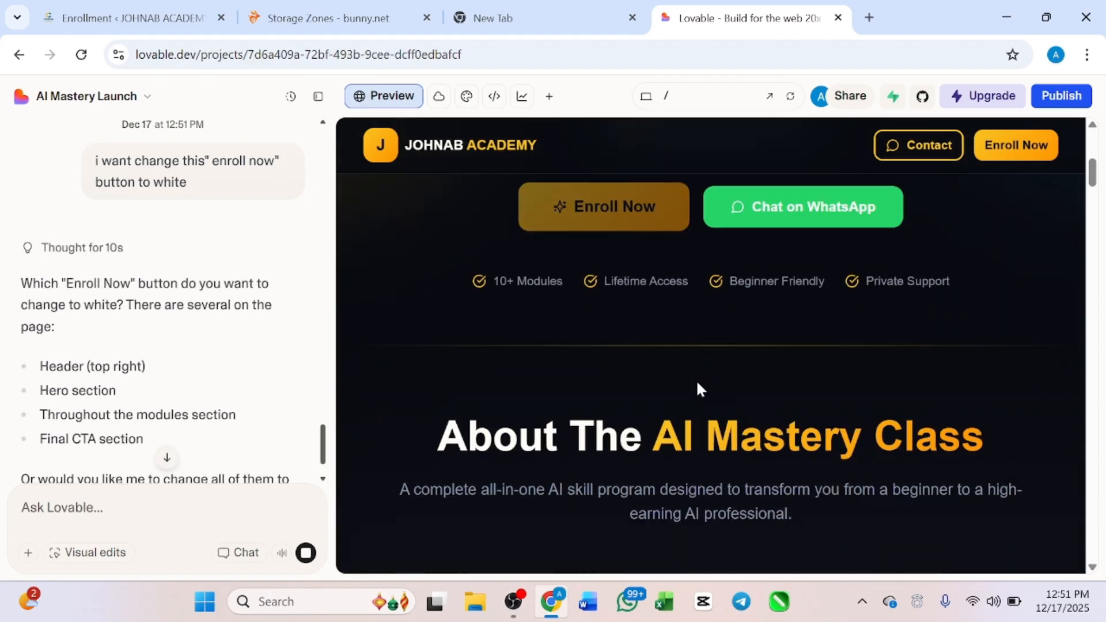
pyautogui.scroll(4, 695, 378)
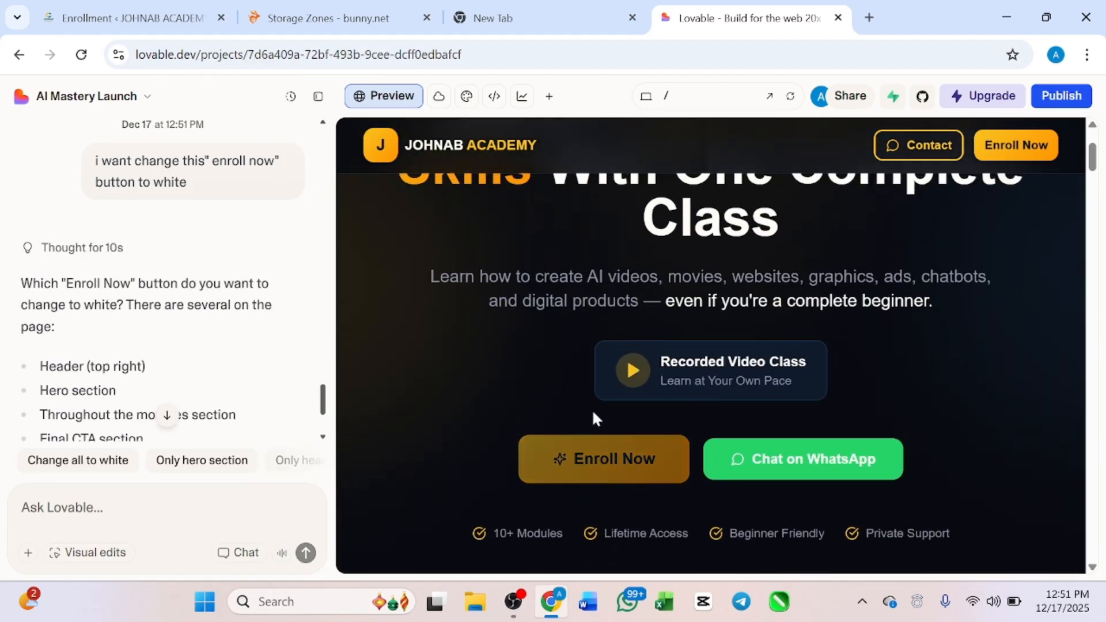
pyautogui.scroll(-4, 593, 419)
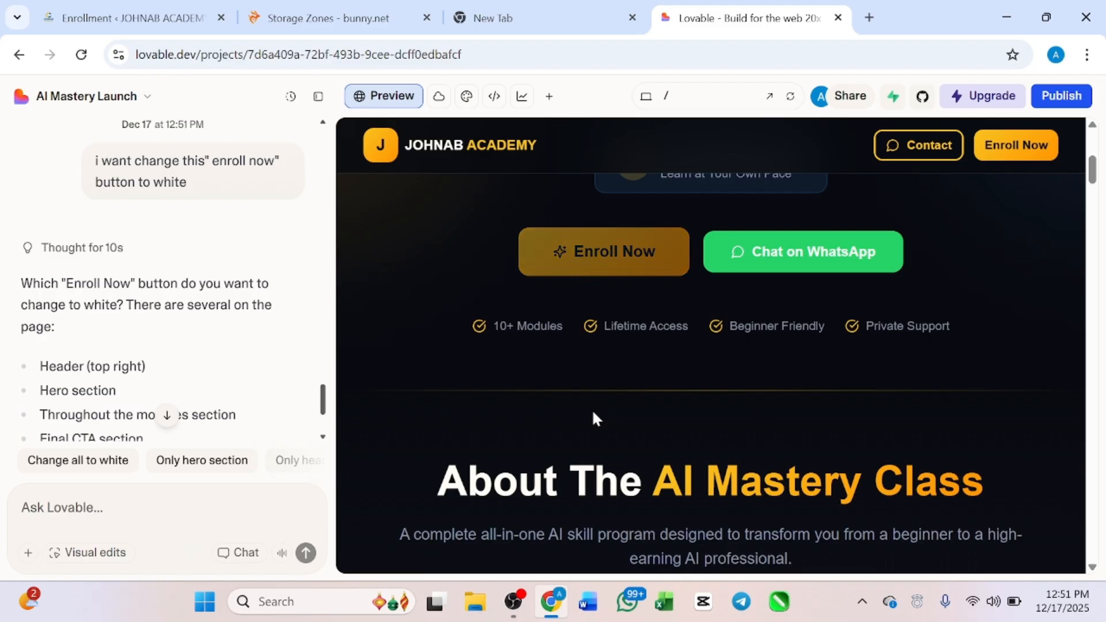
pyautogui.scroll(-7, 593, 412)
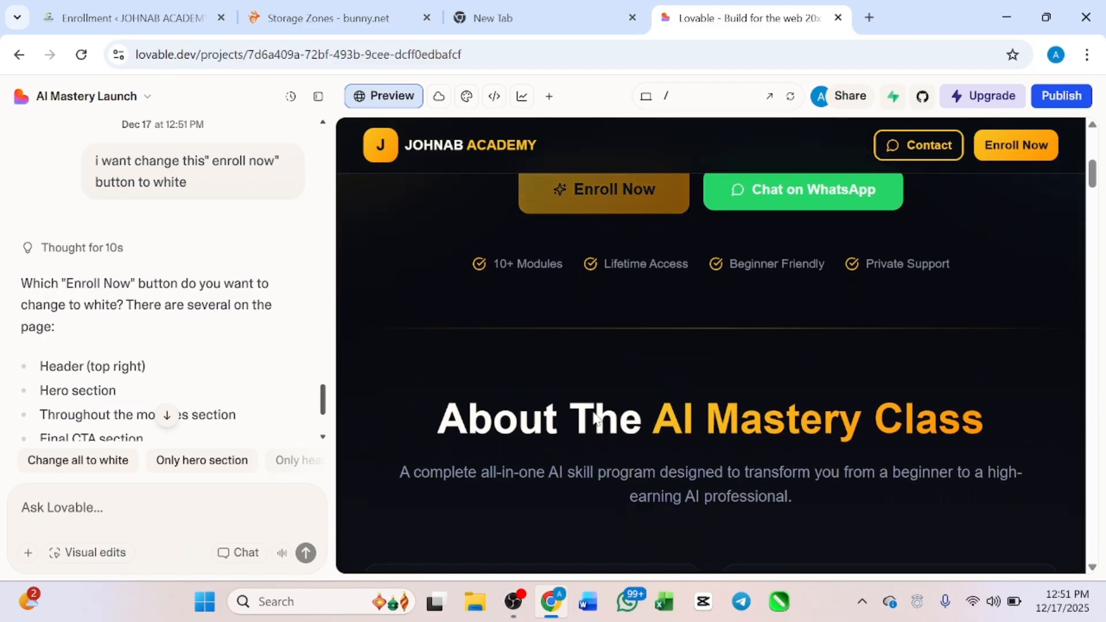
pyautogui.scroll(-4, 592, 409)
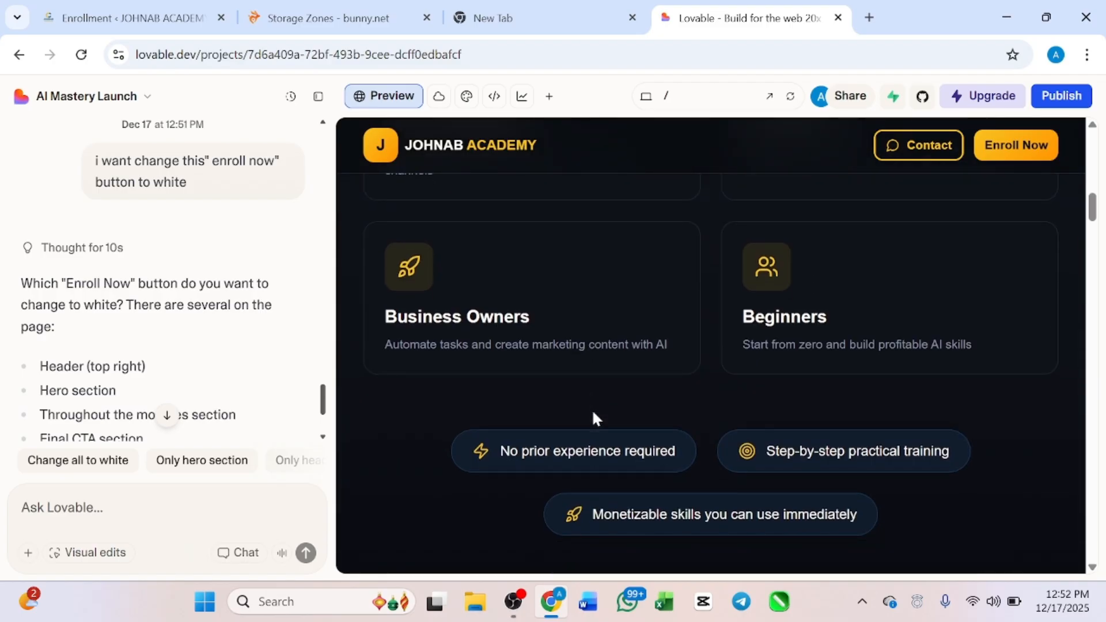
# Step: Read the assistant's question about which "Enroll Now" button to recolor and examine the enroll buttons throughout the page preview
pyautogui.click(161, 427)
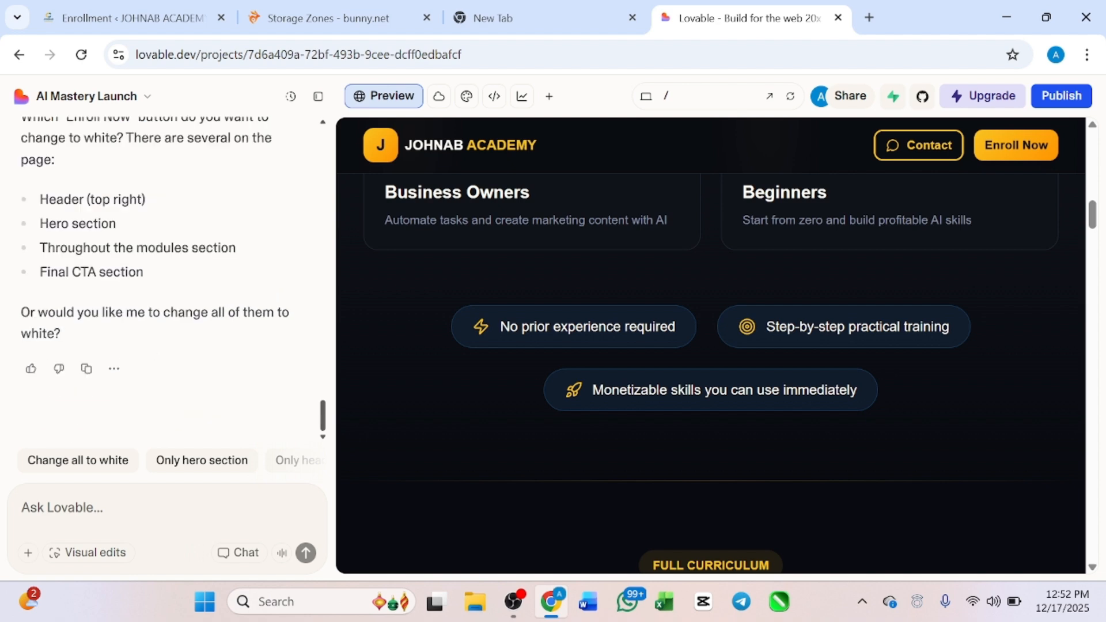
pyautogui.scroll(2, 144, 271)
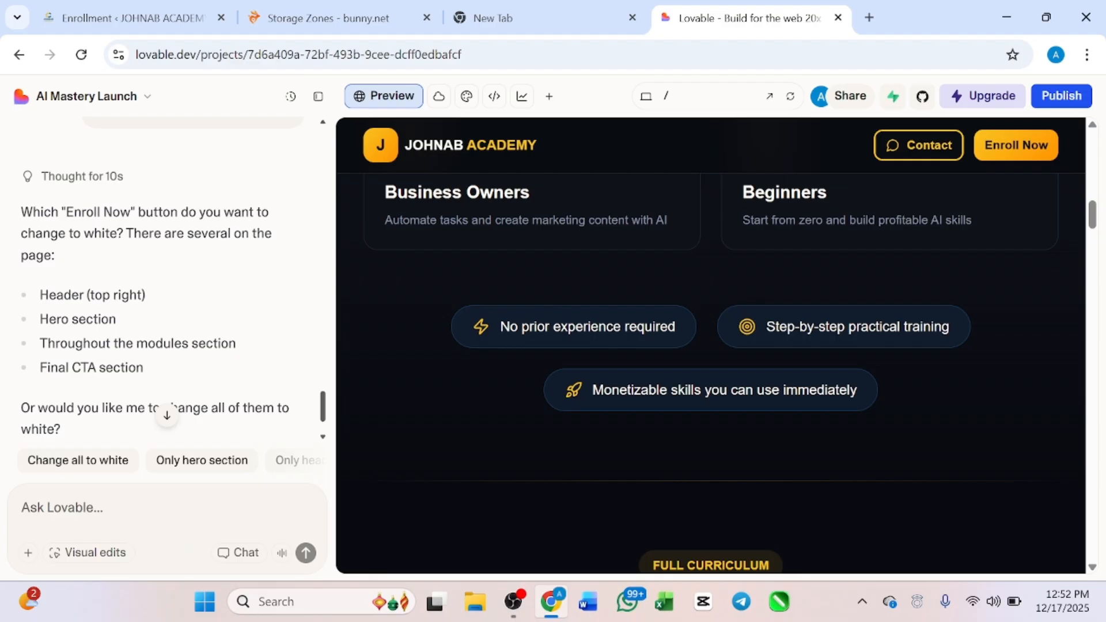
pyautogui.scroll(4, 670, 203)
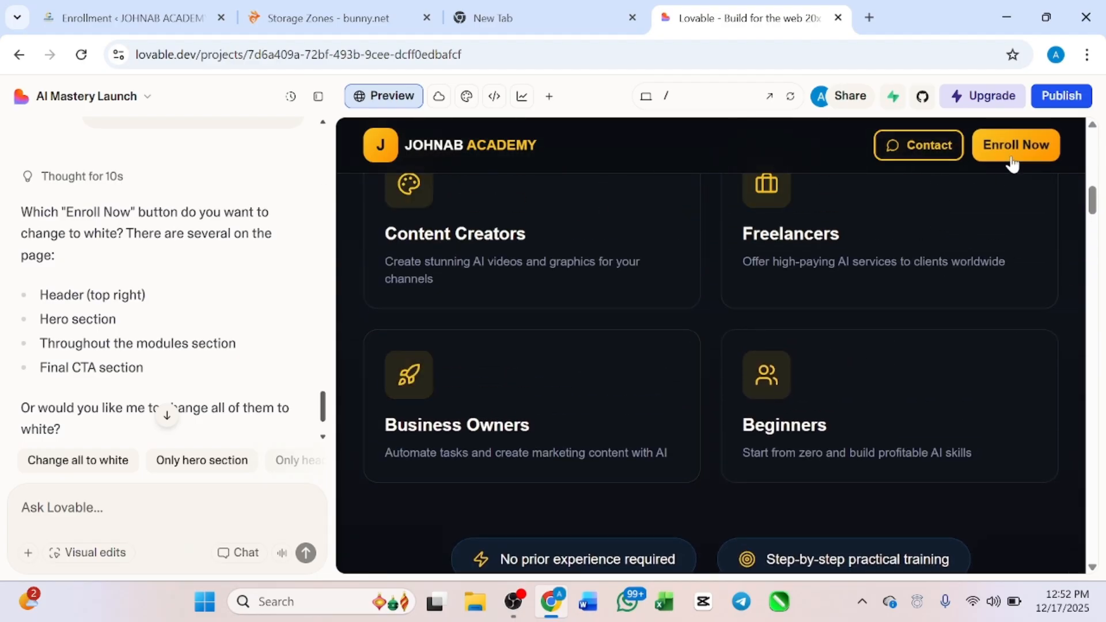
pyautogui.scroll(-10, 844, 326)
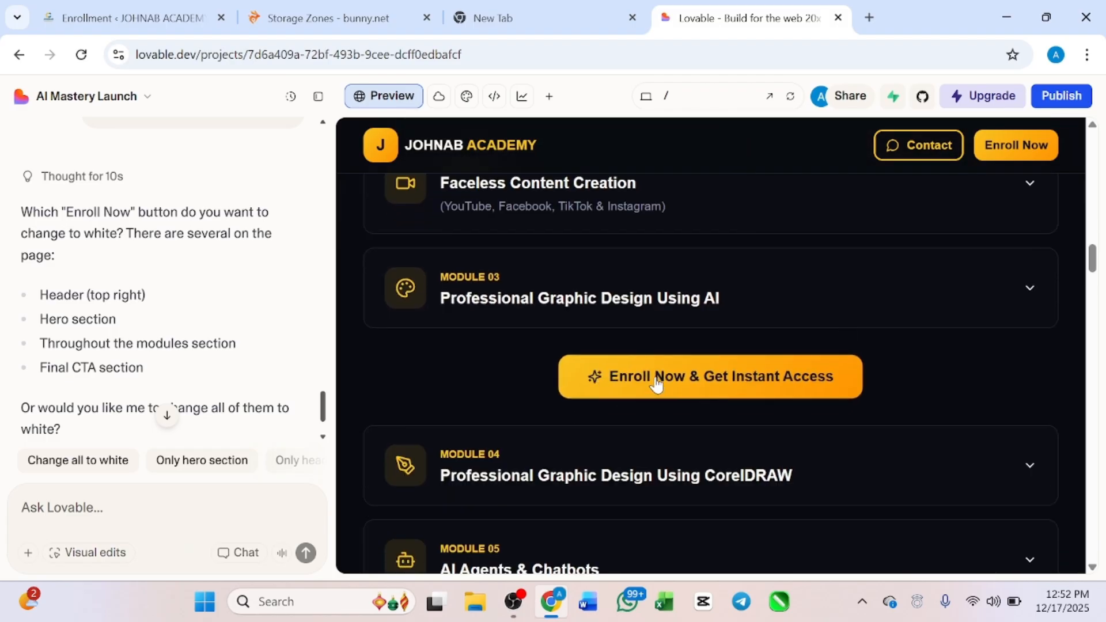
pyautogui.scroll(-15, 656, 385)
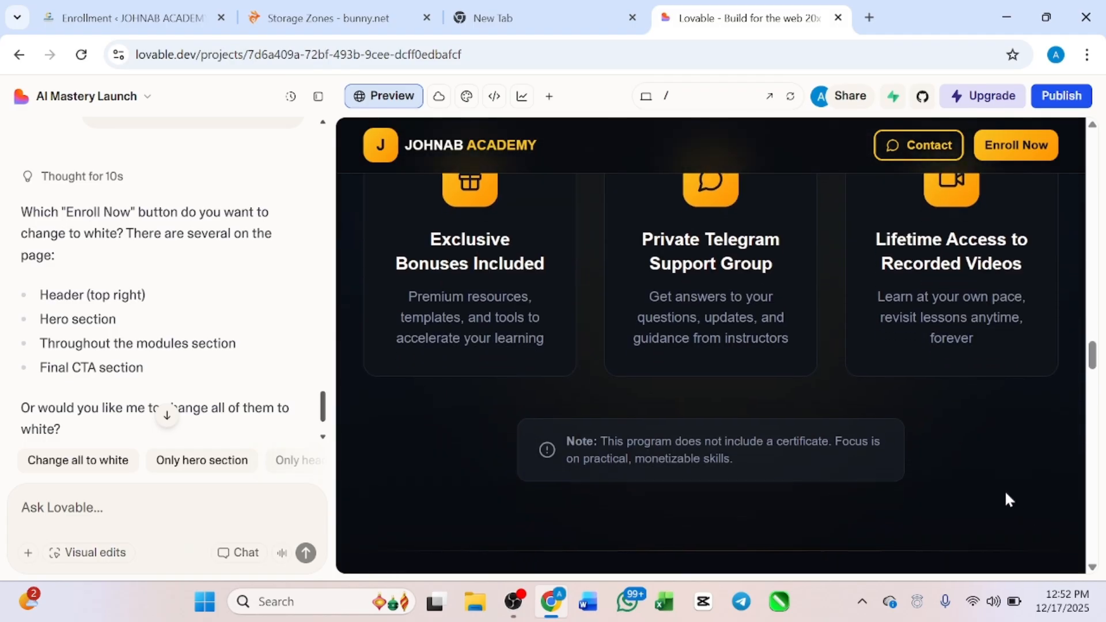
pyautogui.scroll(-15, 1005, 493)
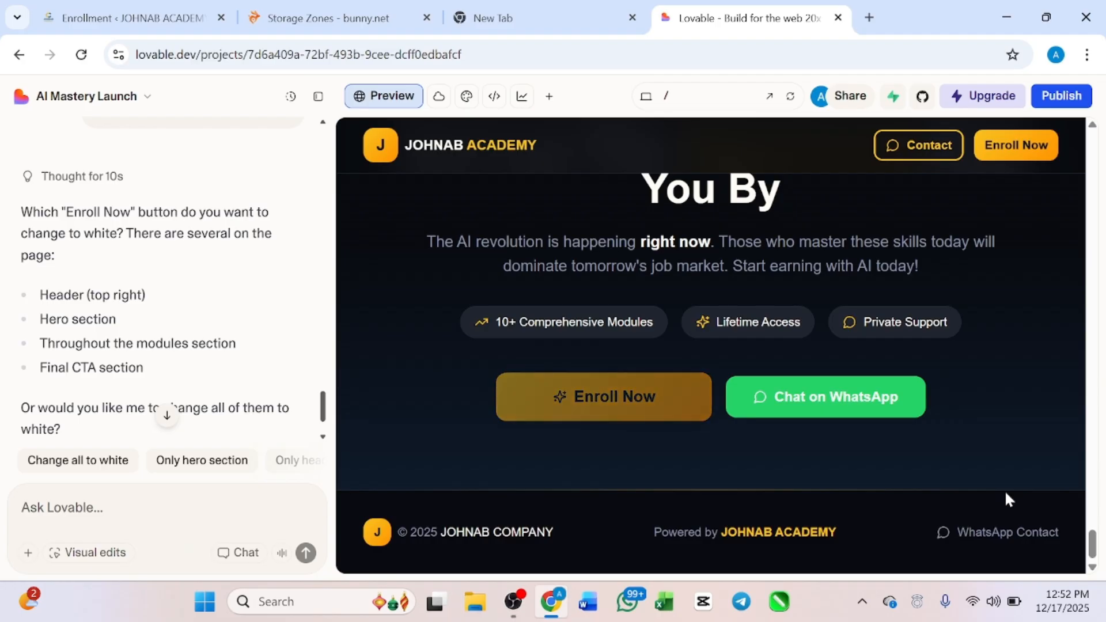
pyautogui.scroll(2, 908, 447)
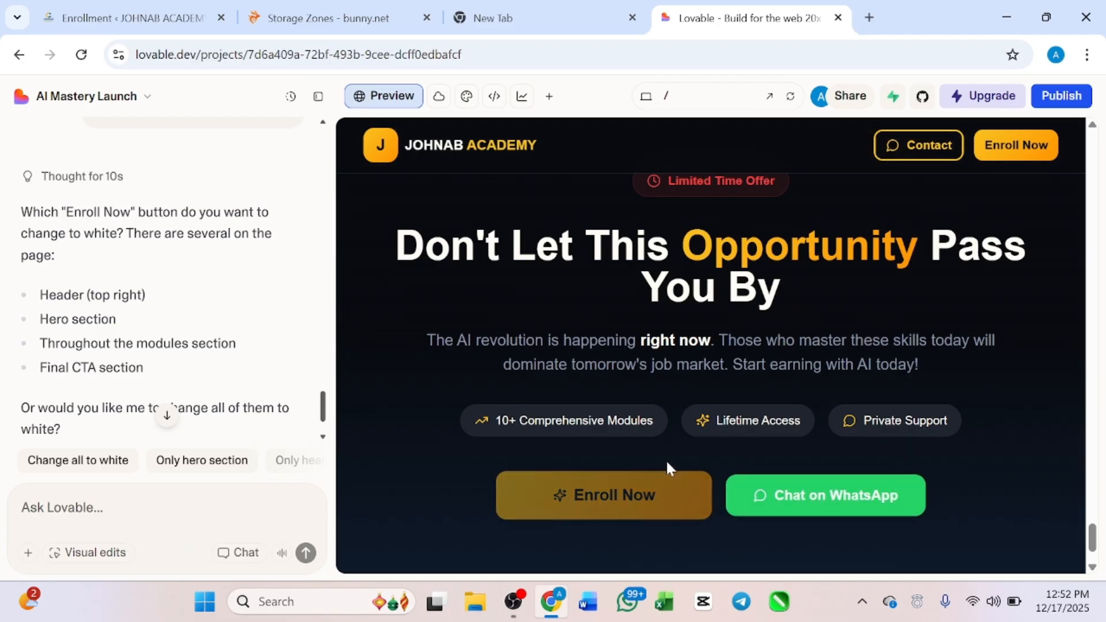
pyautogui.scroll(1, 667, 464)
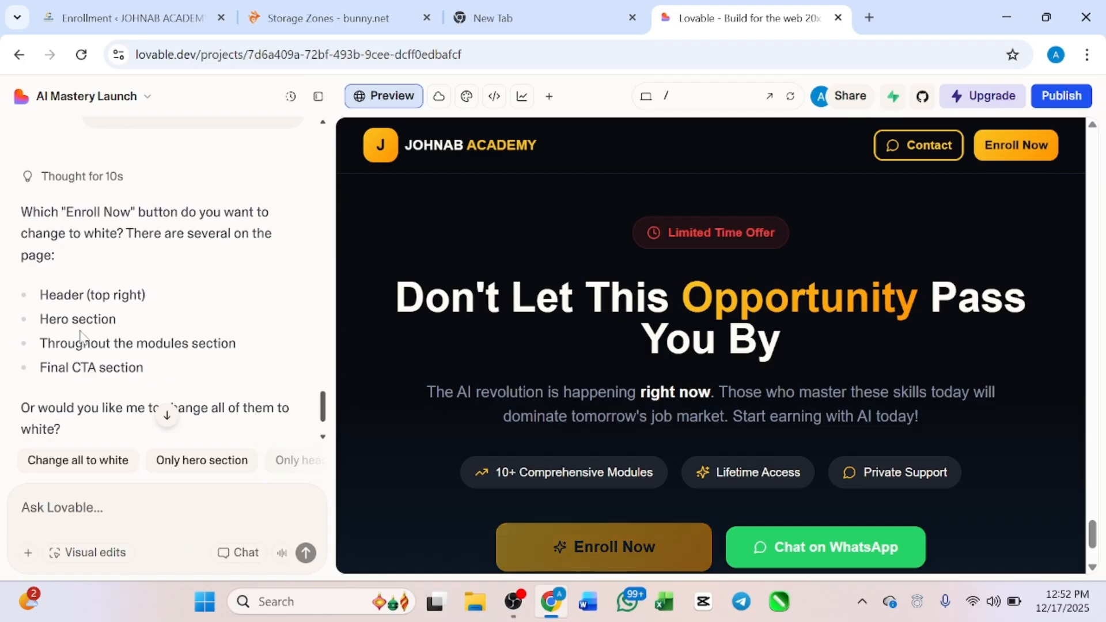
# Step: Answer the assistant's question with "hero section" so that section's "Enroll Now" button is made white
pyautogui.write('he')
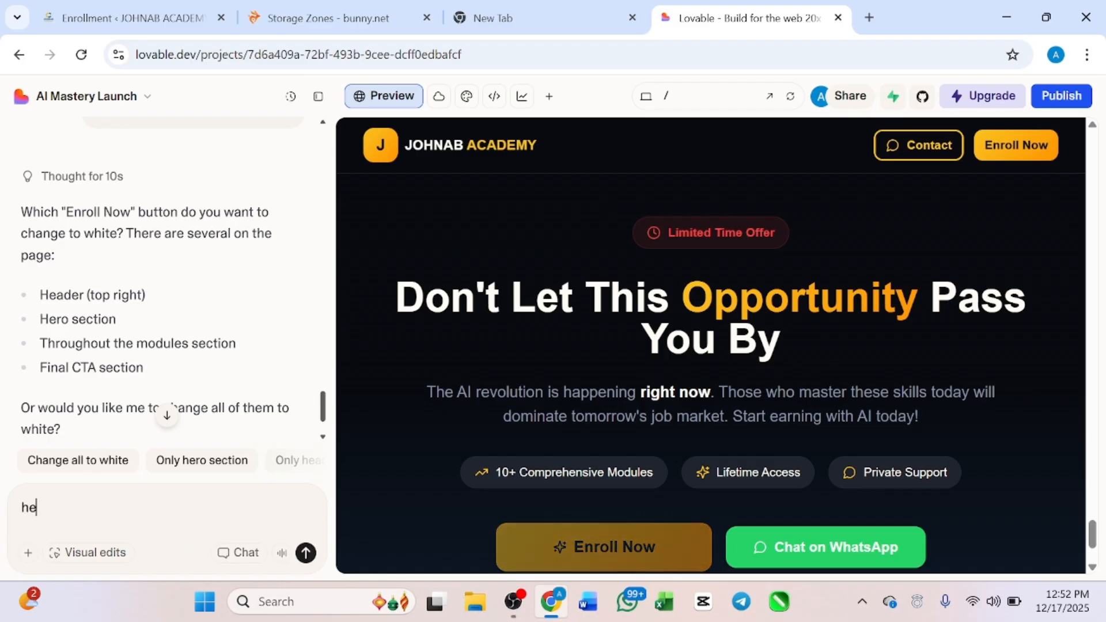
pyautogui.write('ro scetion')
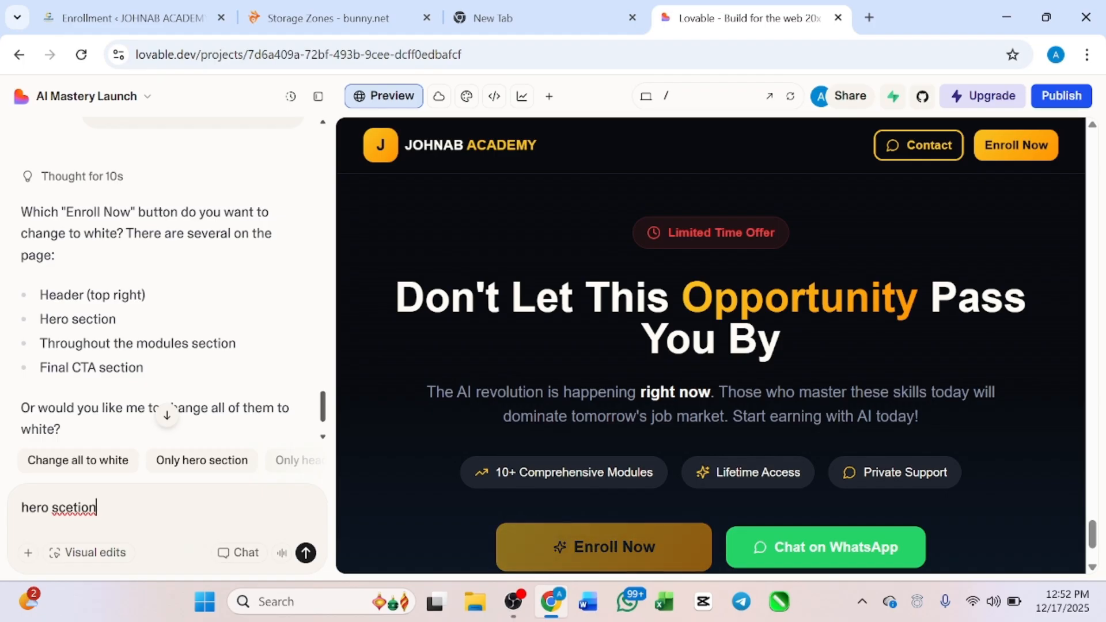
pyautogui.scroll(10, 711, 346)
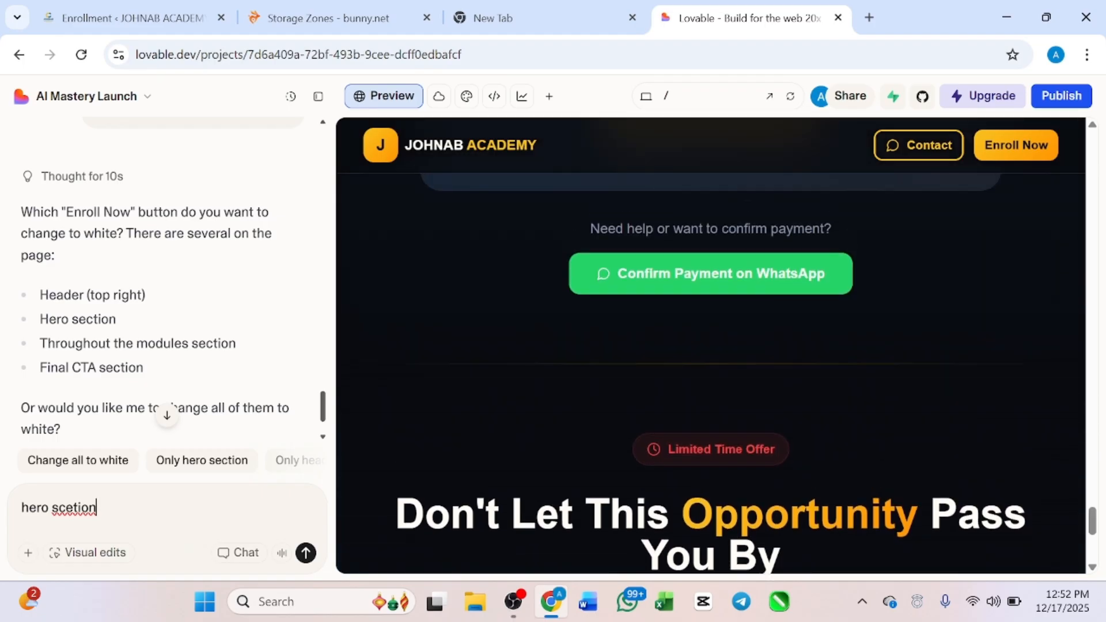
pyautogui.scroll(4, 711, 346)
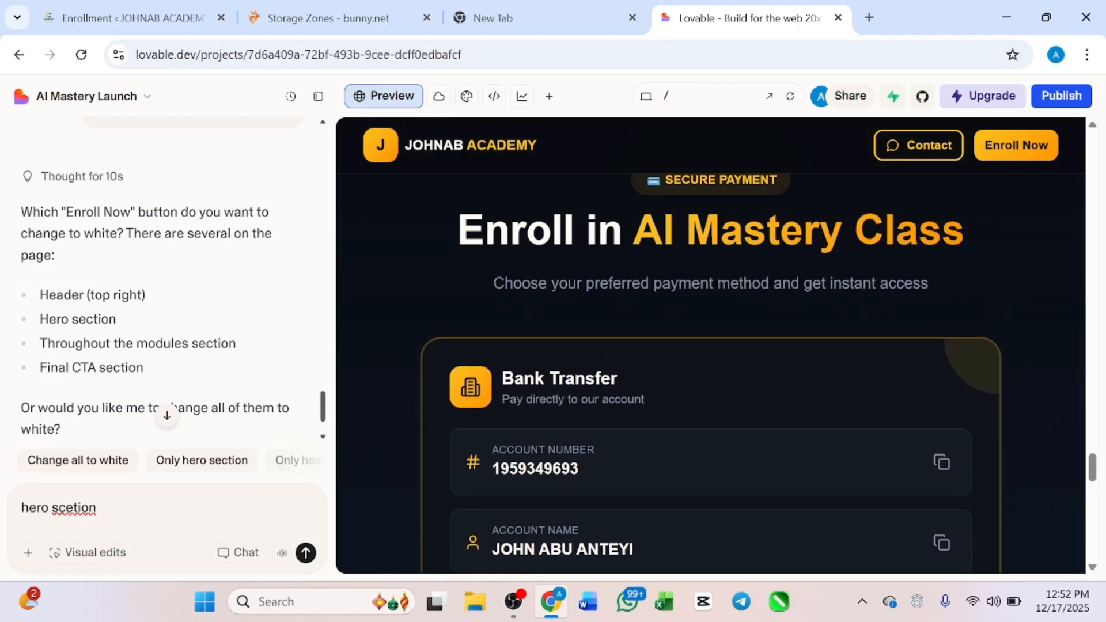
pyautogui.scroll(6, 710, 345)
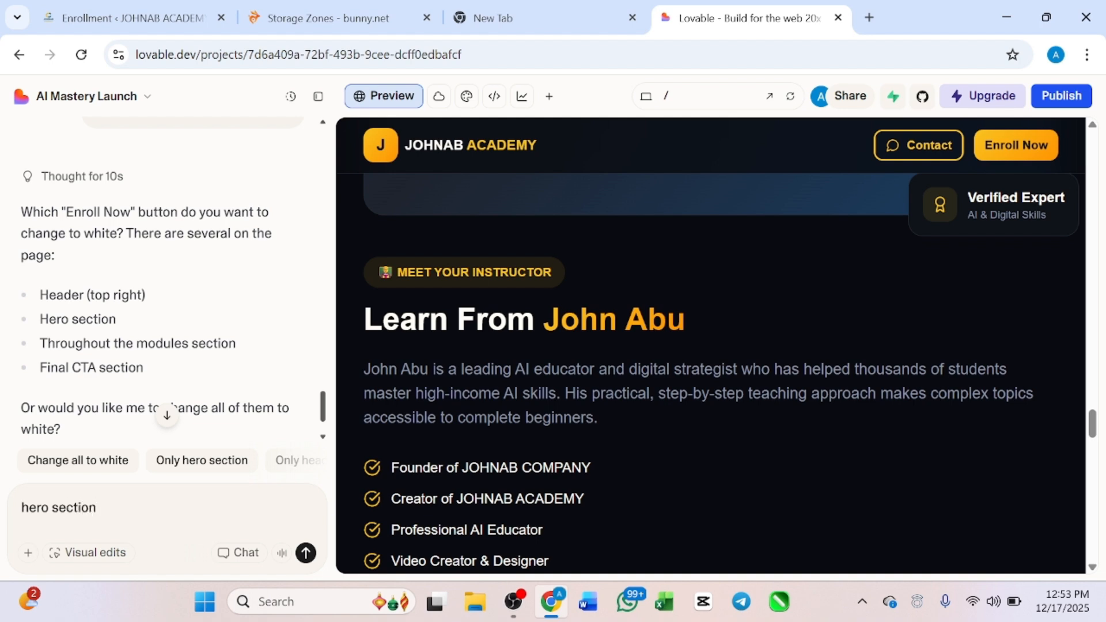
pyautogui.press('Return')
# Step: Examine the hero section's "Enroll Now" button in the page preview while the assistant applies the color change
pyautogui.scroll(20, 711, 374)
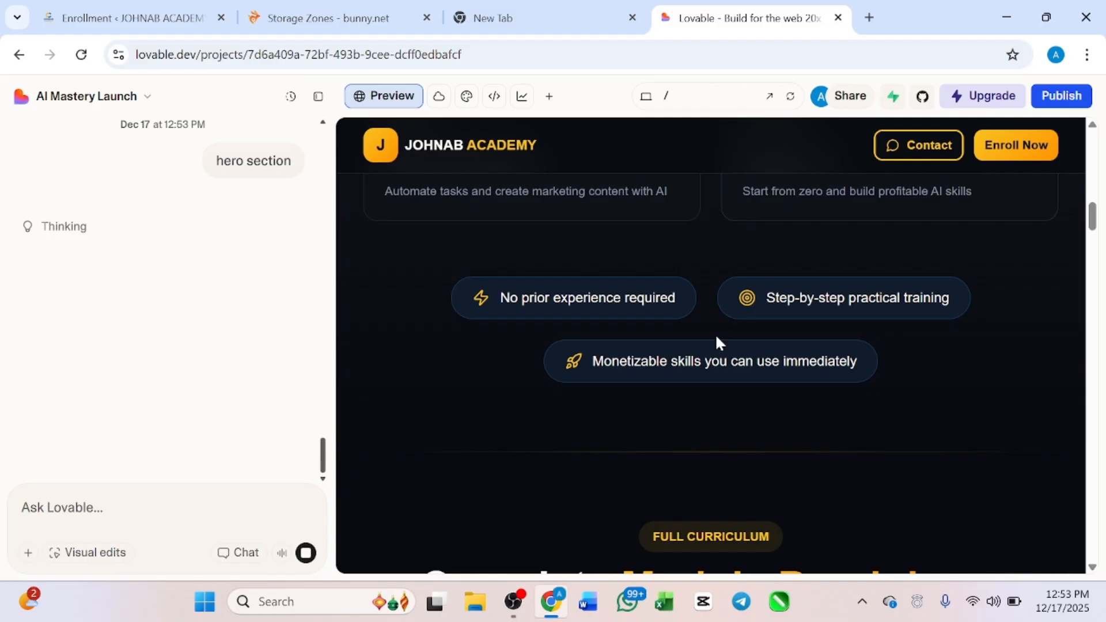
pyautogui.scroll(10, 716, 337)
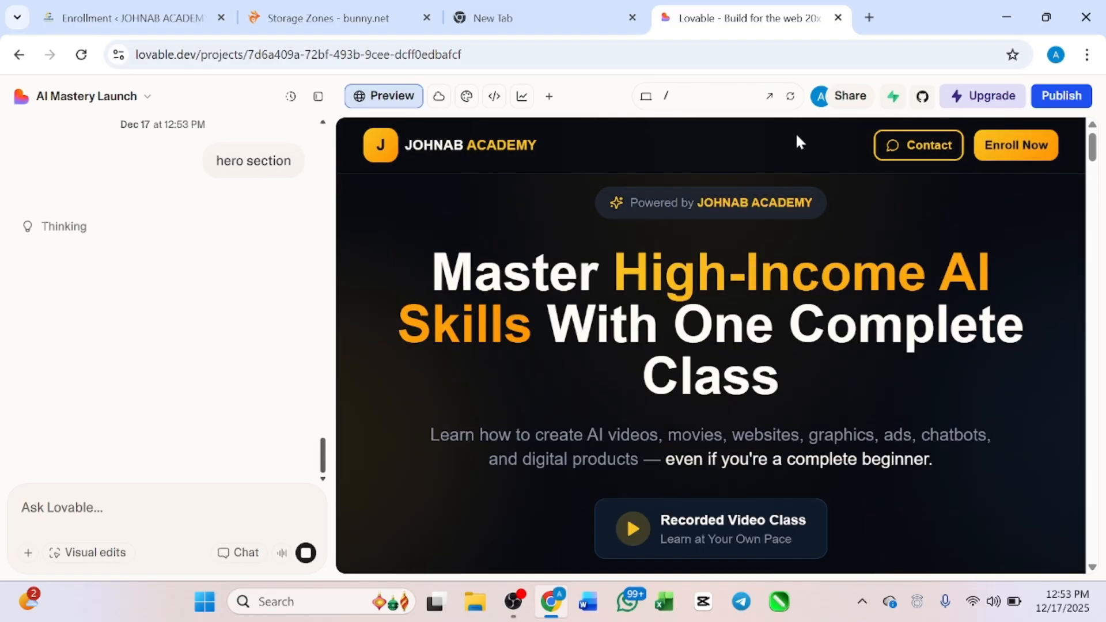
pyautogui.scroll(-3, 711, 346)
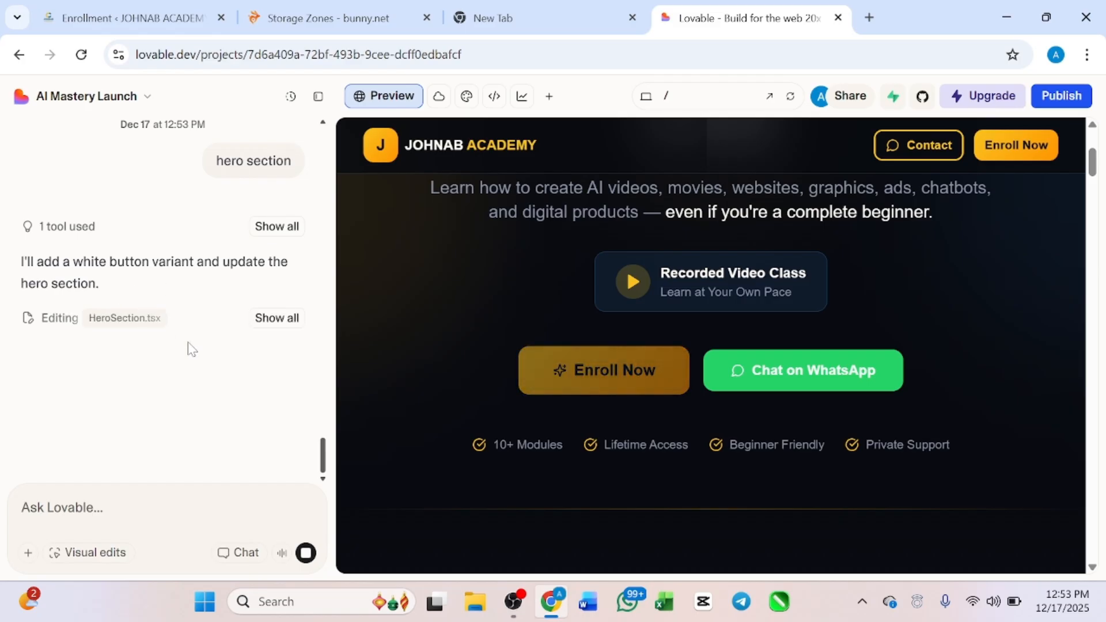
pyautogui.scroll(4, 602, 304)
pyautogui.scroll(-5, 602, 304)
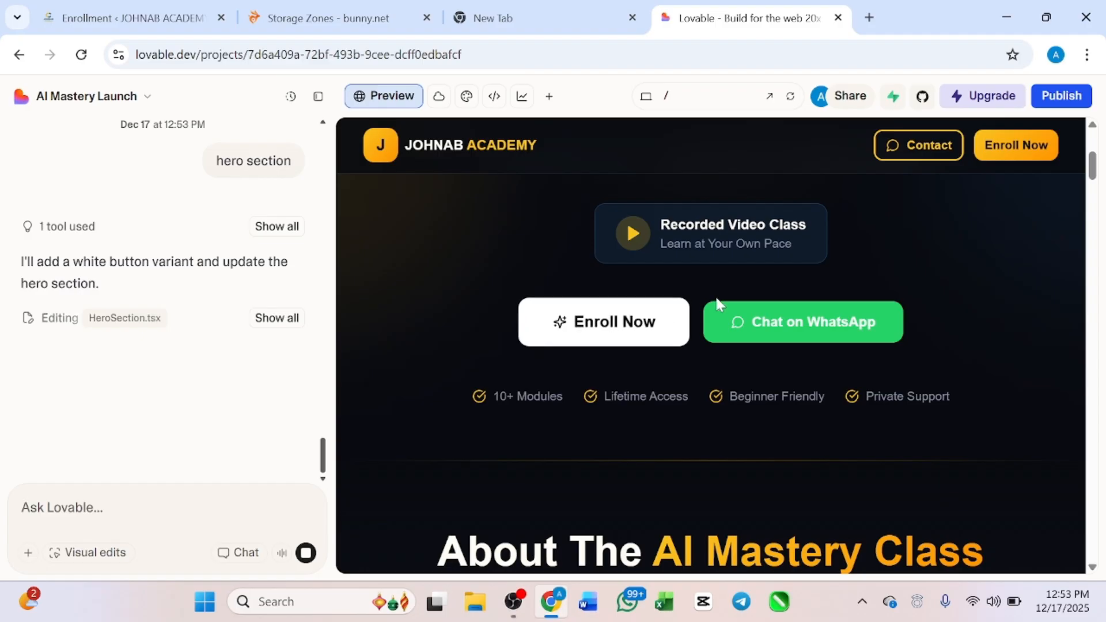
pyautogui.scroll(2, 715, 305)
pyautogui.scroll(-2, 718, 304)
pyautogui.scroll(1, 720, 328)
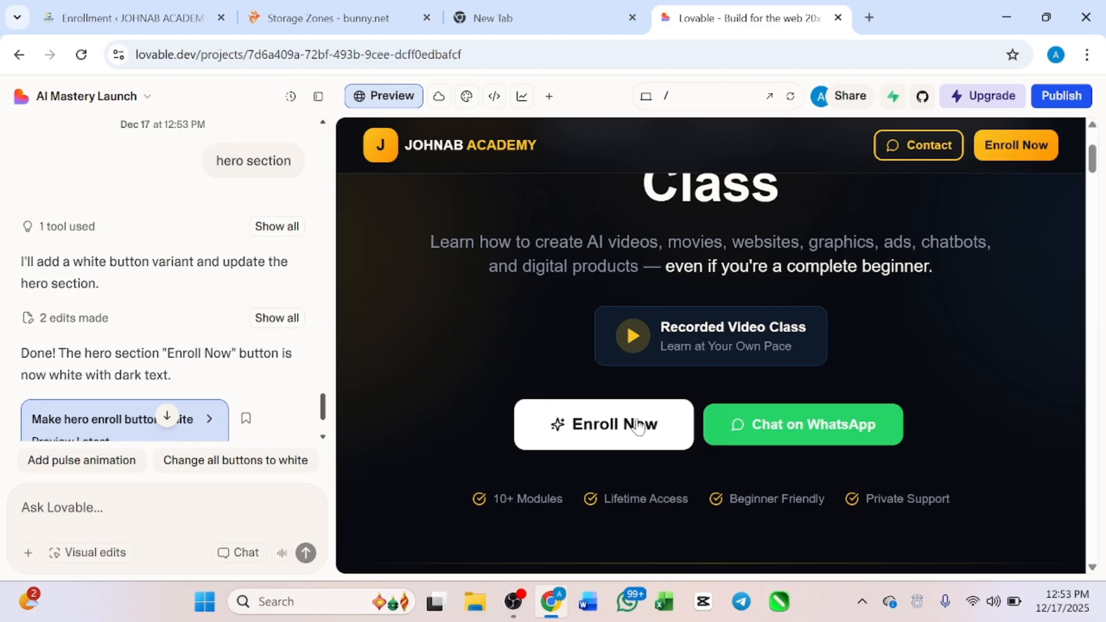
# Step: Check the final section's "Enroll Now" button, and reread the color request and the assistant's list of button locations in the chat
pyautogui.scroll(-15, 570, 452)
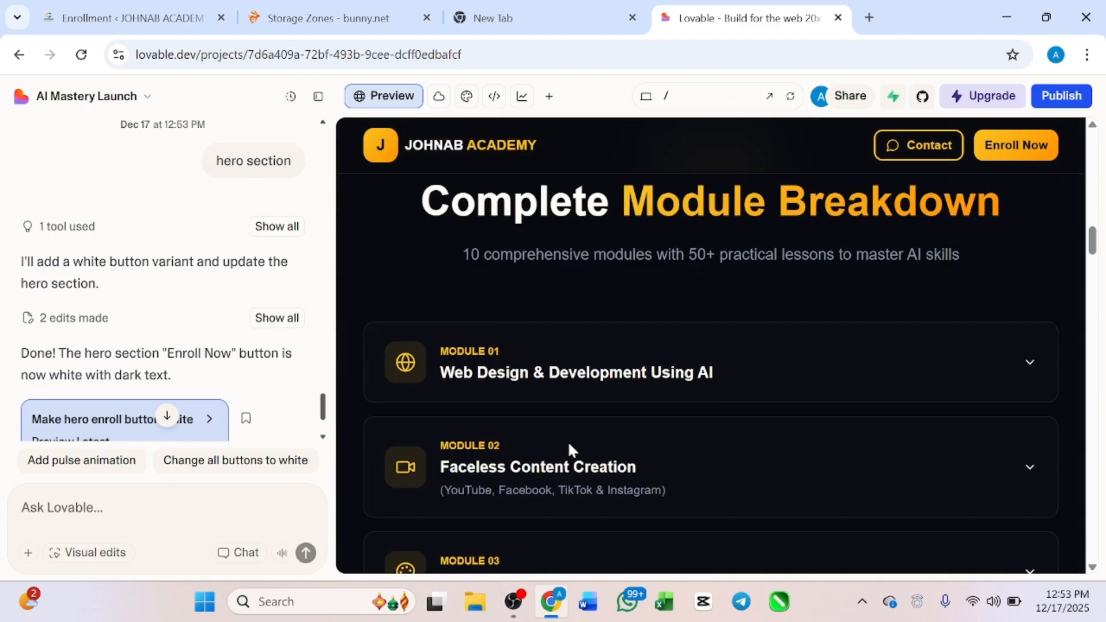
pyautogui.scroll(-20, 568, 445)
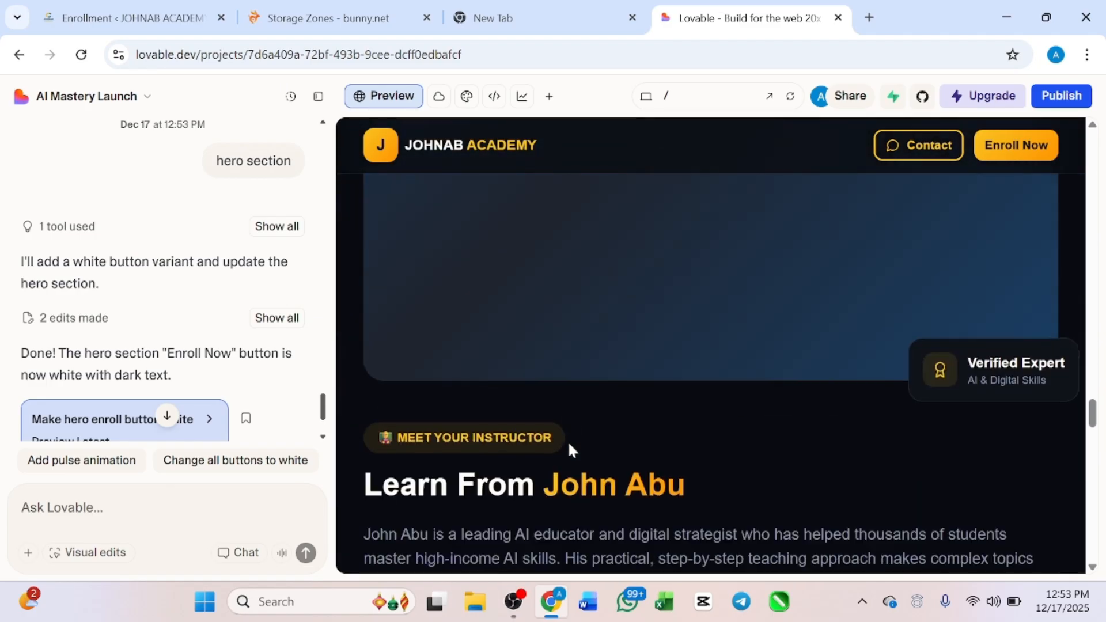
pyautogui.scroll(-20, 569, 445)
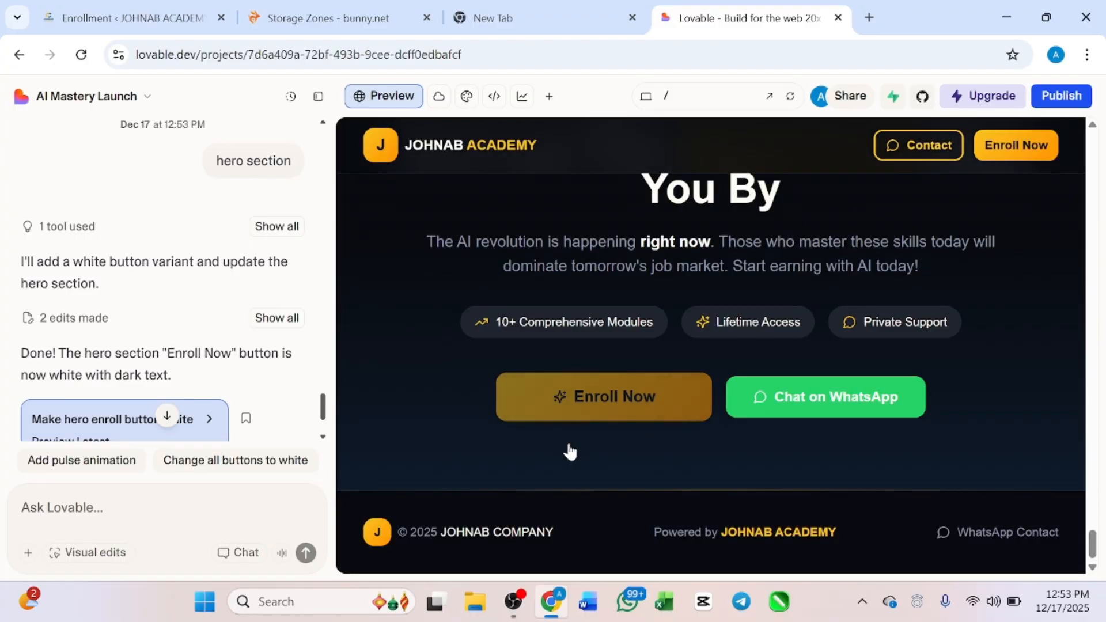
pyautogui.scroll(6, 569, 451)
pyautogui.scroll(6, 177, 313)
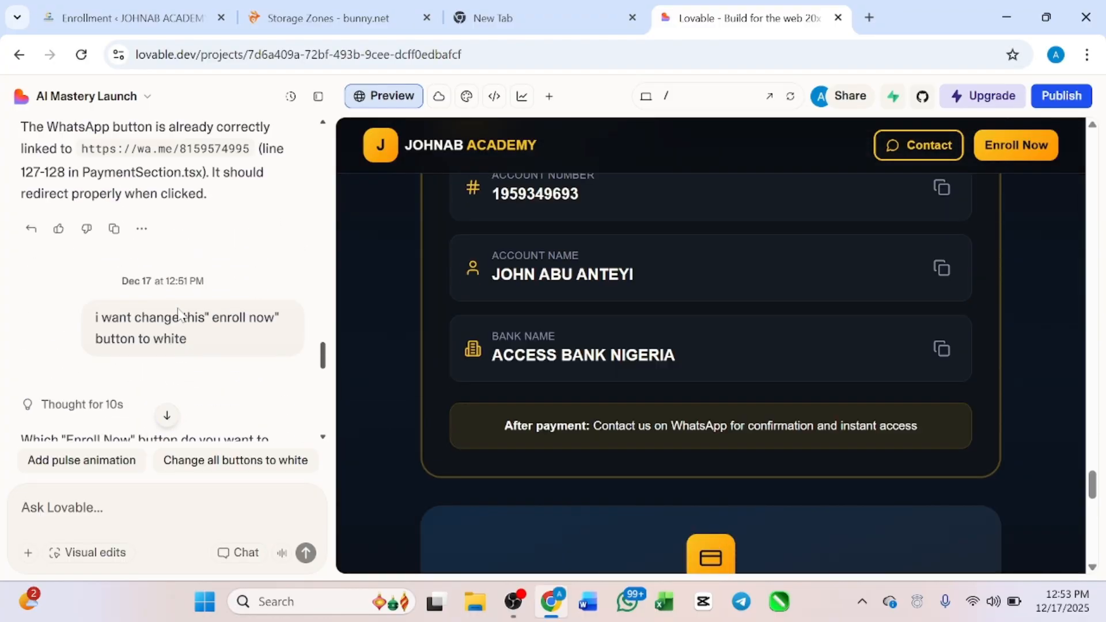
pyautogui.scroll(1, 178, 313)
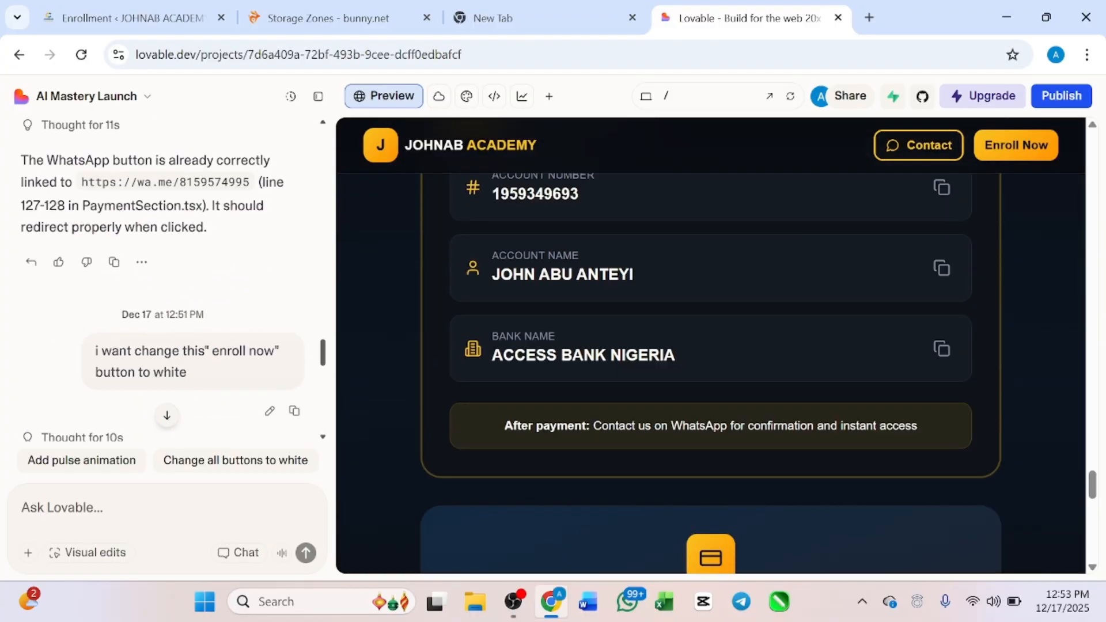
pyautogui.scroll(-1, 113, 337)
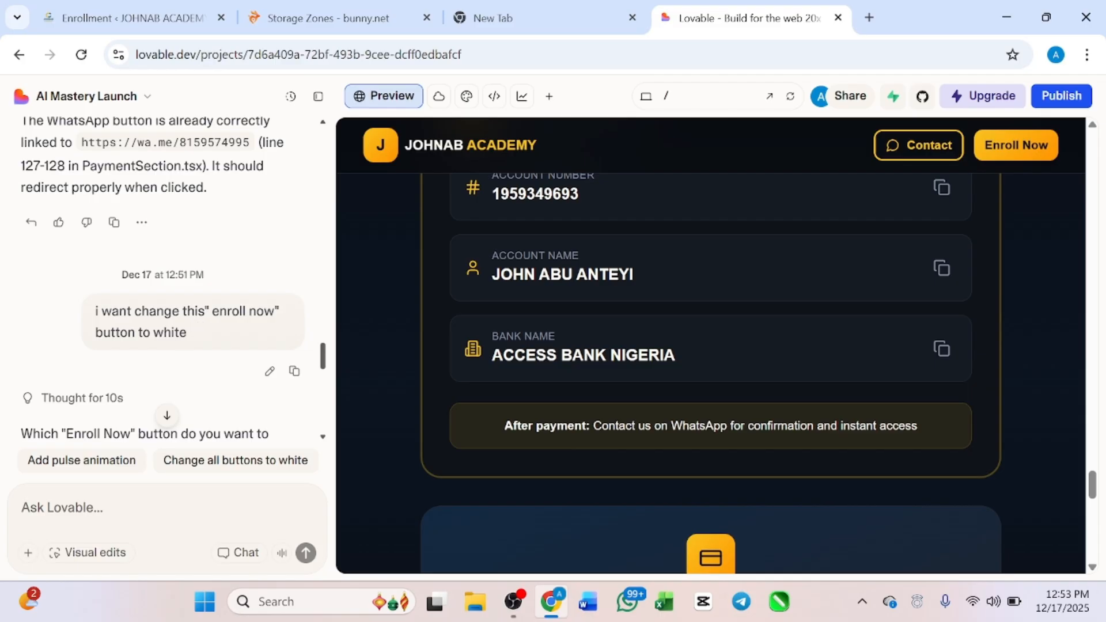
pyautogui.scroll(-8, 149, 336)
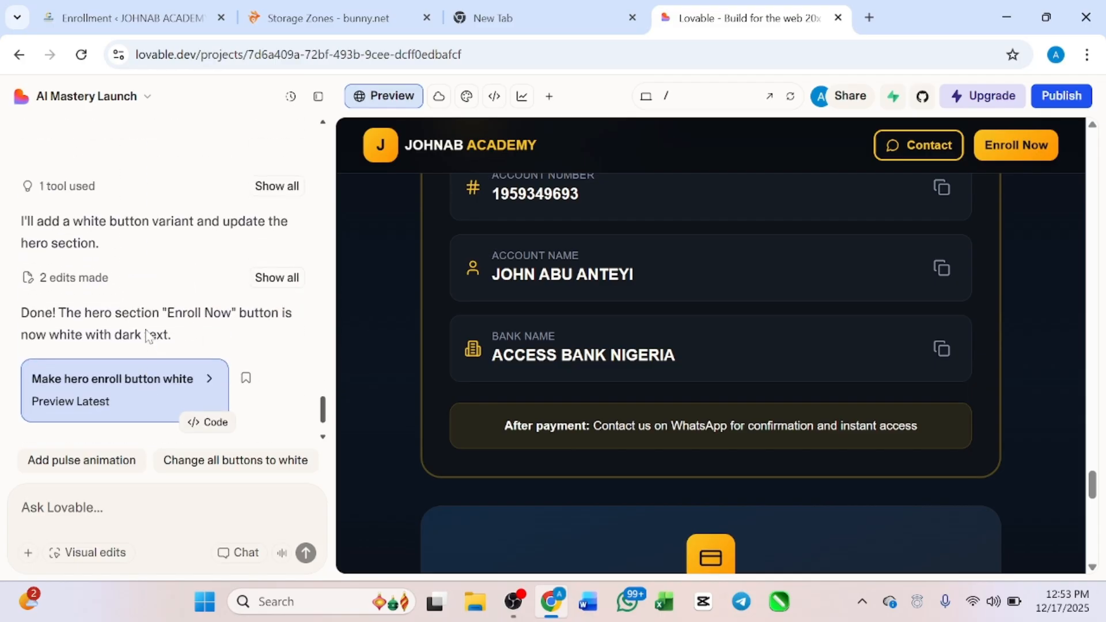
pyautogui.scroll(3, 149, 336)
pyautogui.scroll(6, 149, 336)
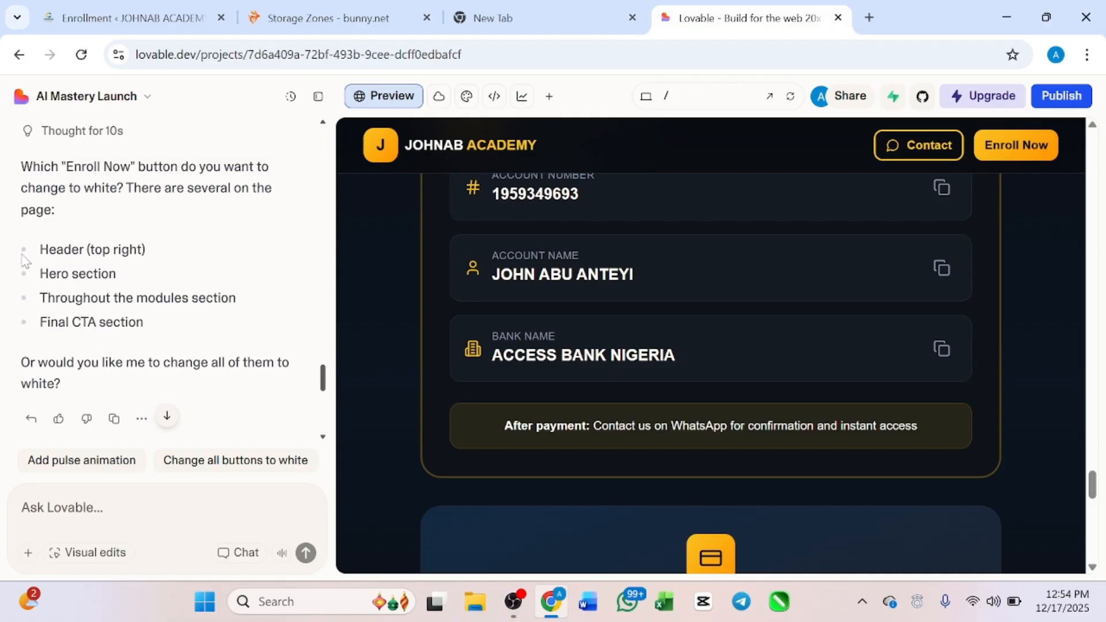
pyautogui.scroll(1, 24, 260)
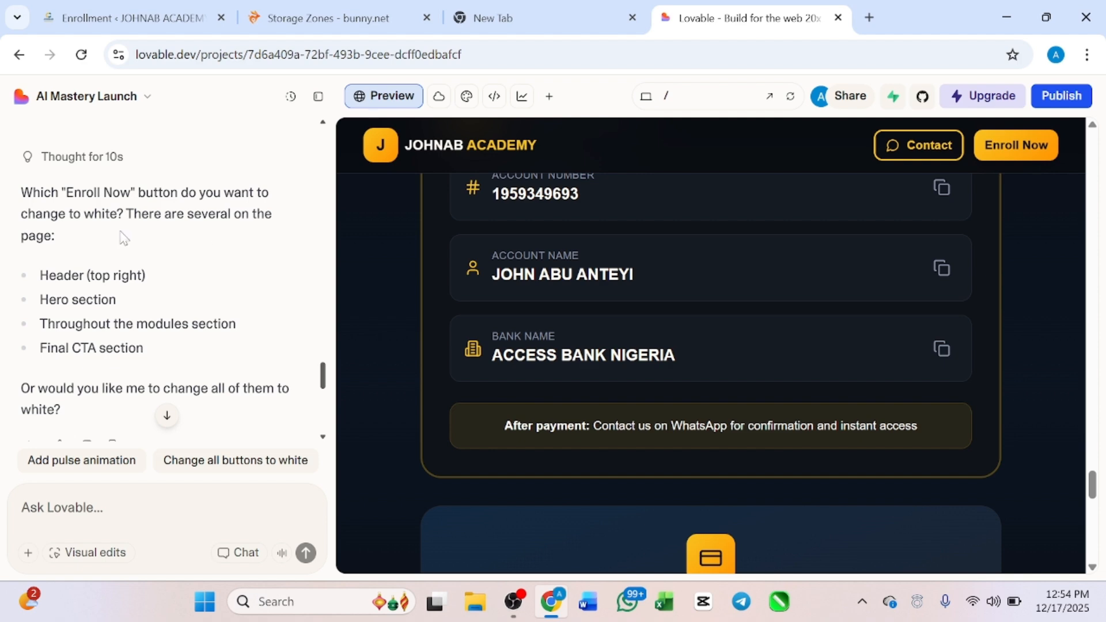
# Step: Compare the enroll buttons in the header, hero and modules sections of the preview with the locations the assistant listed
pyautogui.scroll(5, 696, 216)
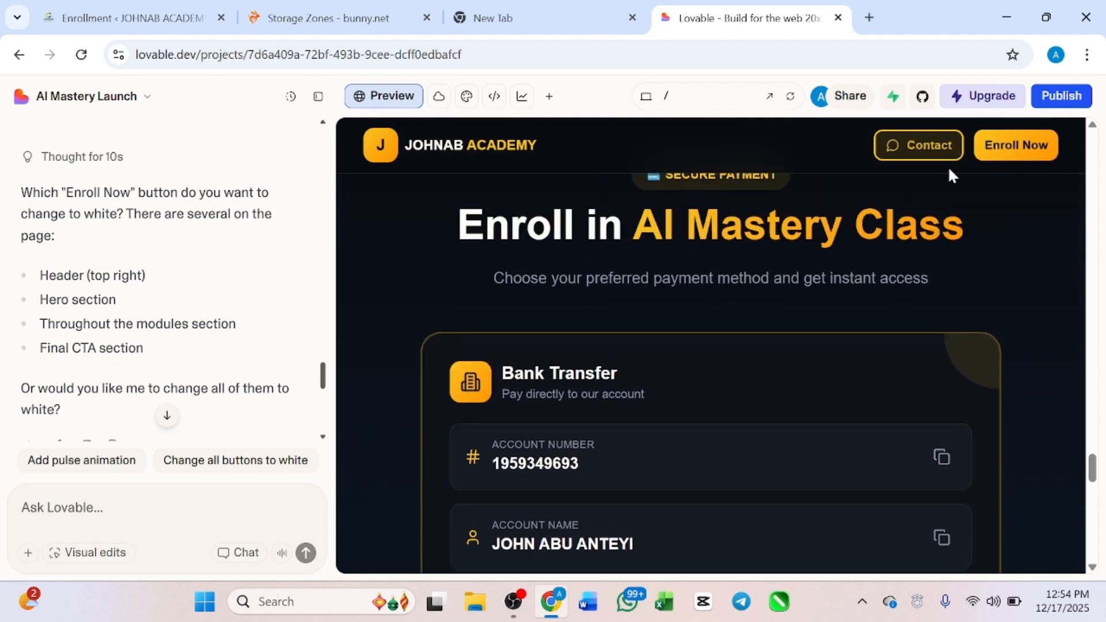
pyautogui.scroll(20, 804, 360)
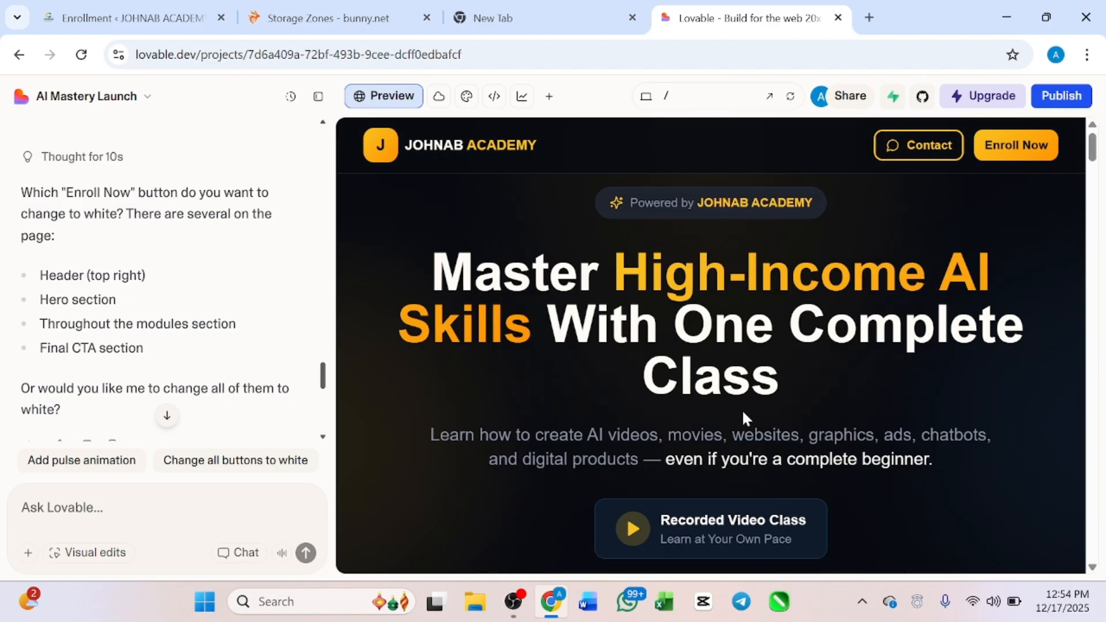
pyautogui.scroll(-10, 742, 408)
pyautogui.scroll(6, 742, 409)
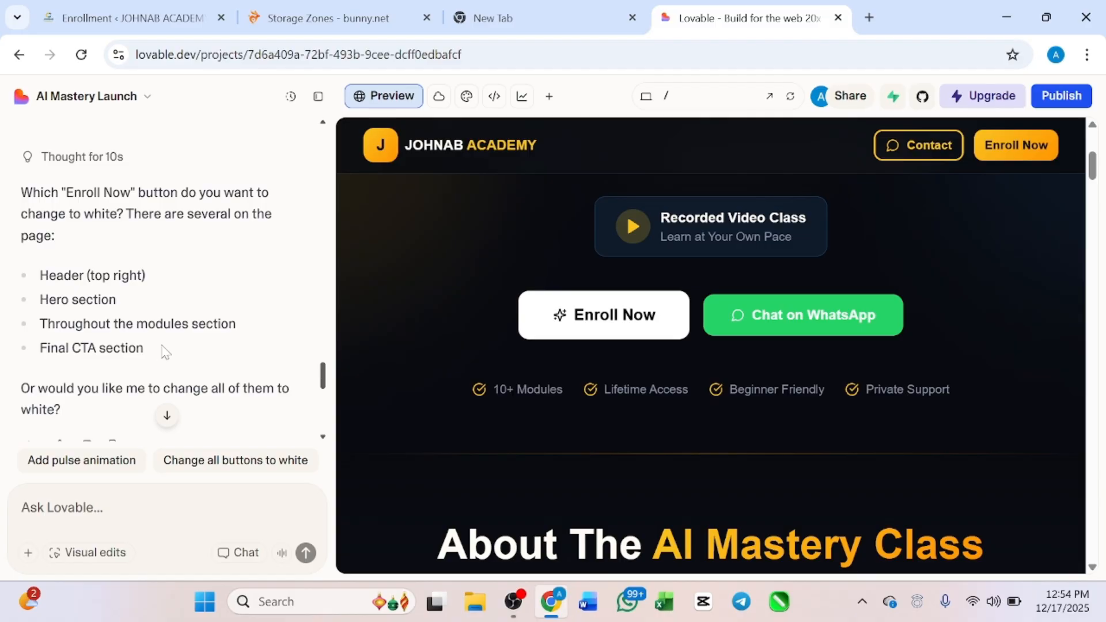
pyautogui.scroll(-15, 690, 409)
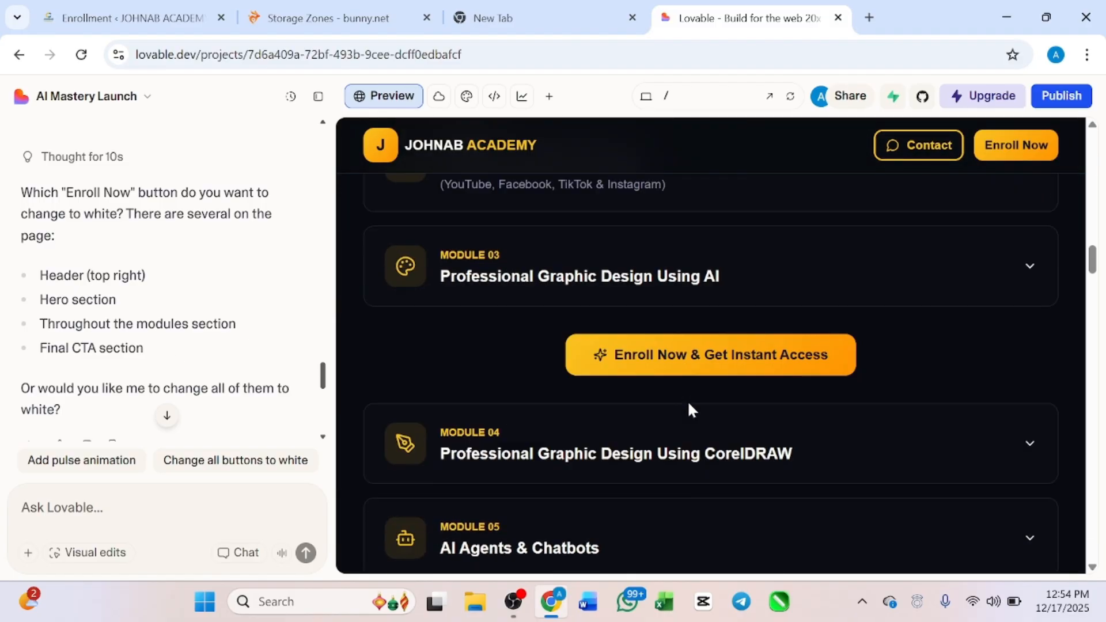
pyautogui.scroll(5, 672, 389)
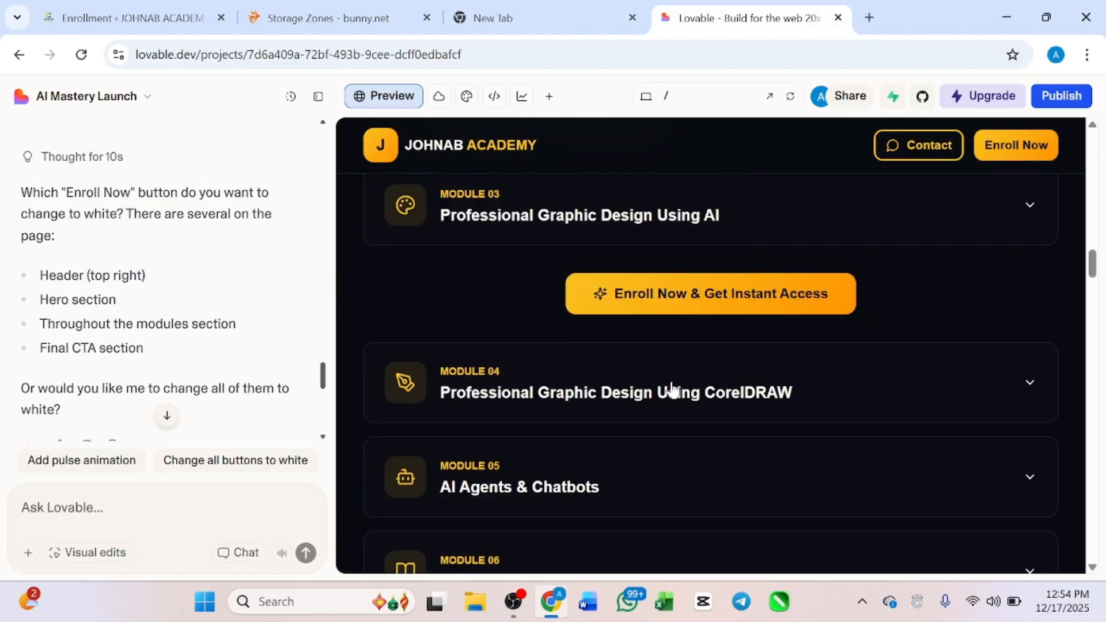
pyautogui.scroll(-3, 691, 299)
pyautogui.scroll(-4, 688, 307)
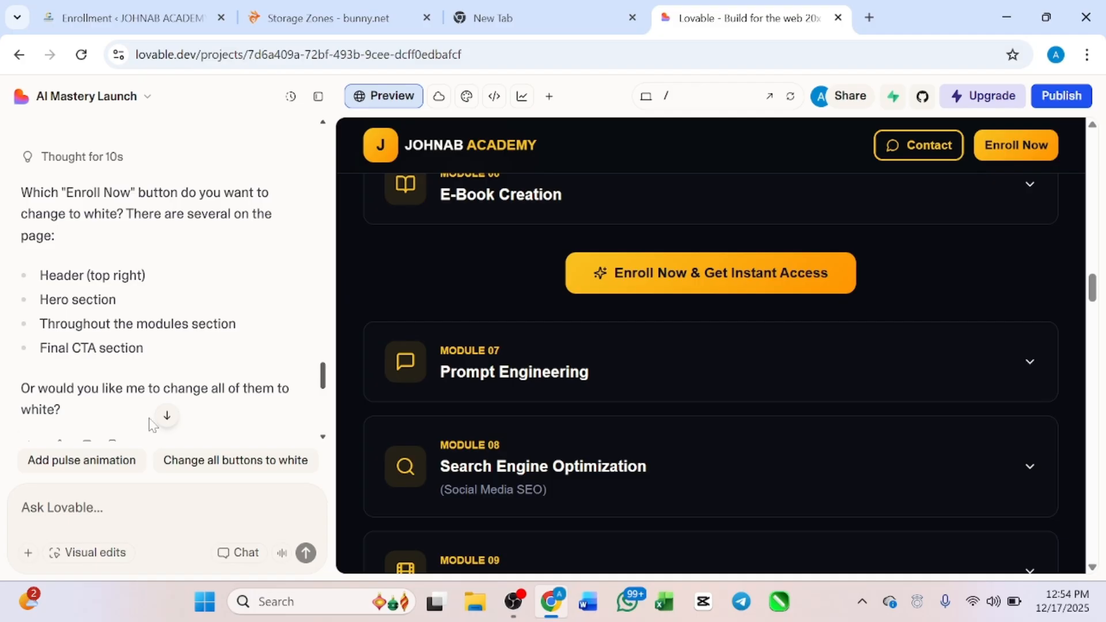
pyautogui.scroll(-5, 147, 427)
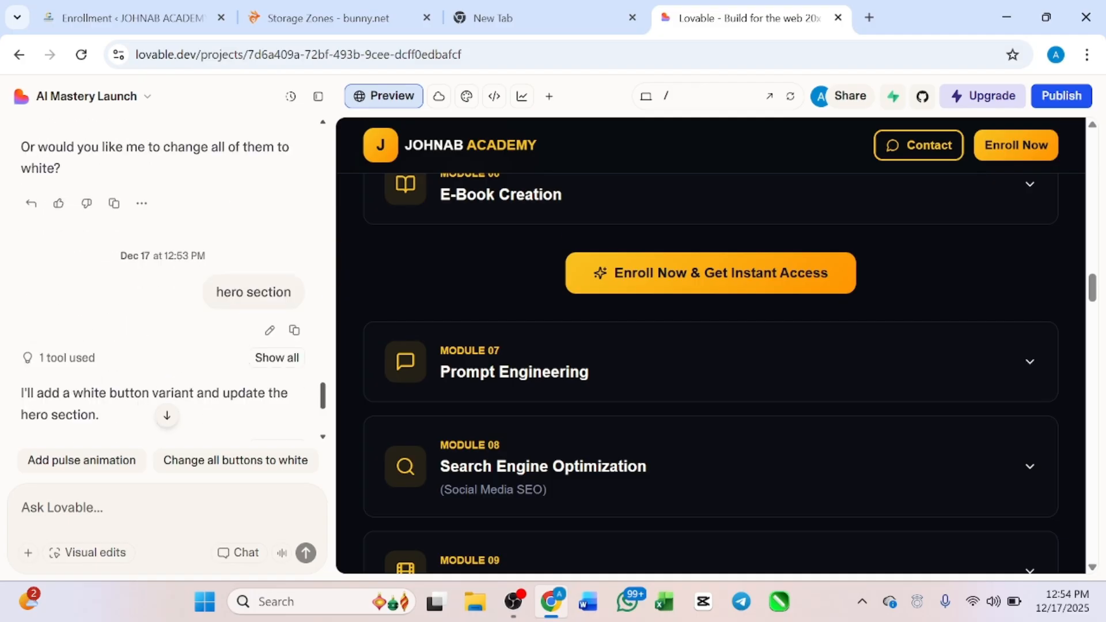
pyautogui.scroll(15, 544, 331)
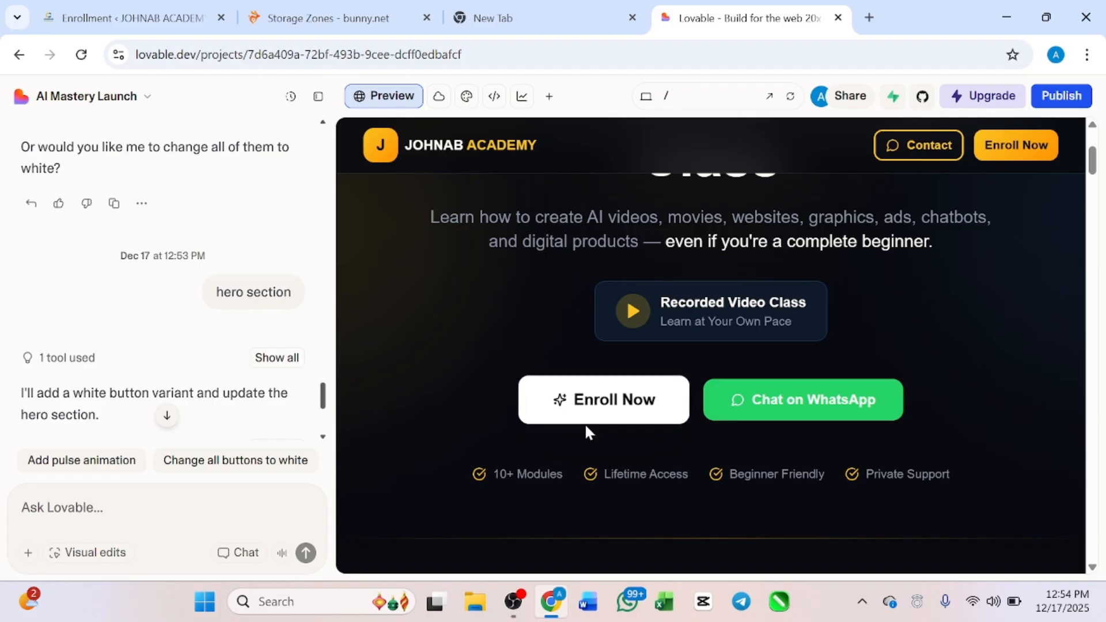
# Step: Turn on visual editing for the landing page with the "About The AI Mastery Class" section in view
pyautogui.scroll(-2, 553, 322)
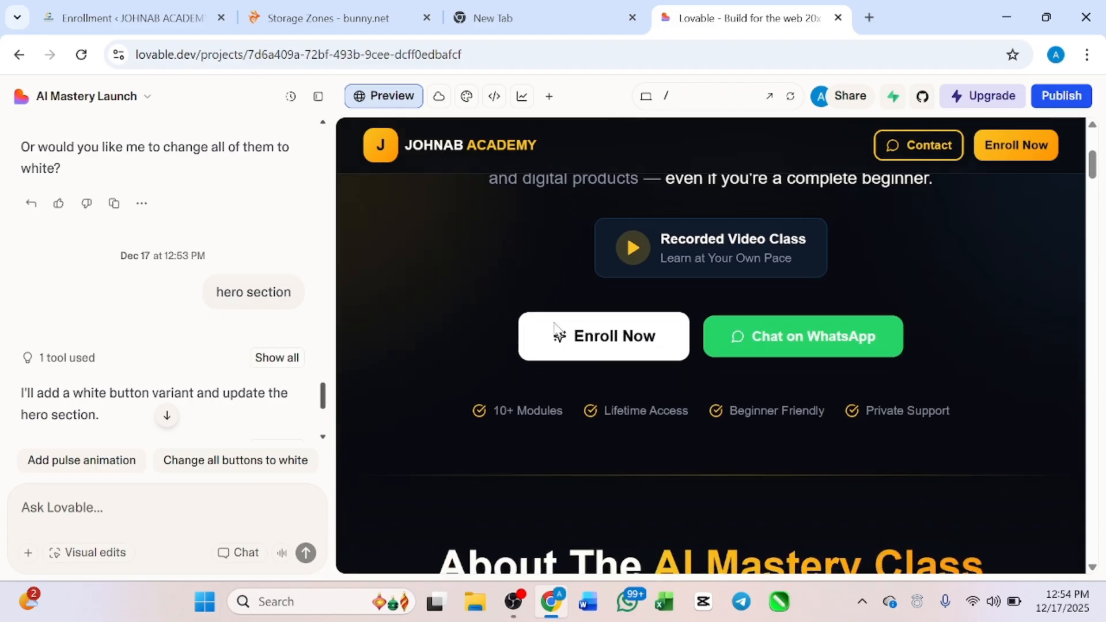
pyautogui.scroll(-3, 554, 327)
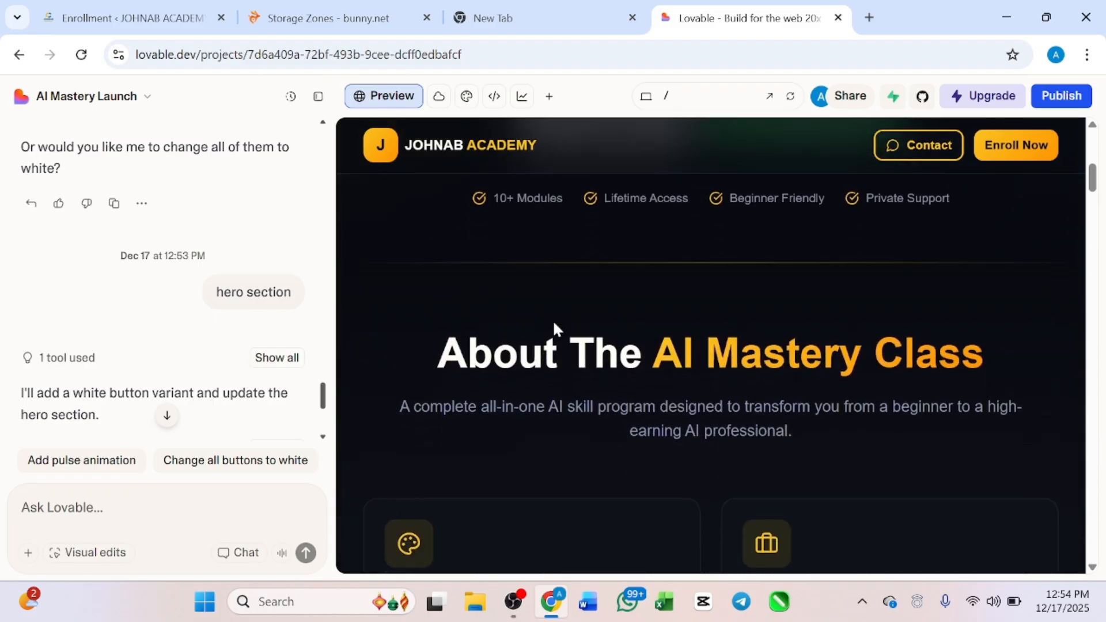
pyautogui.scroll(-3, 510, 317)
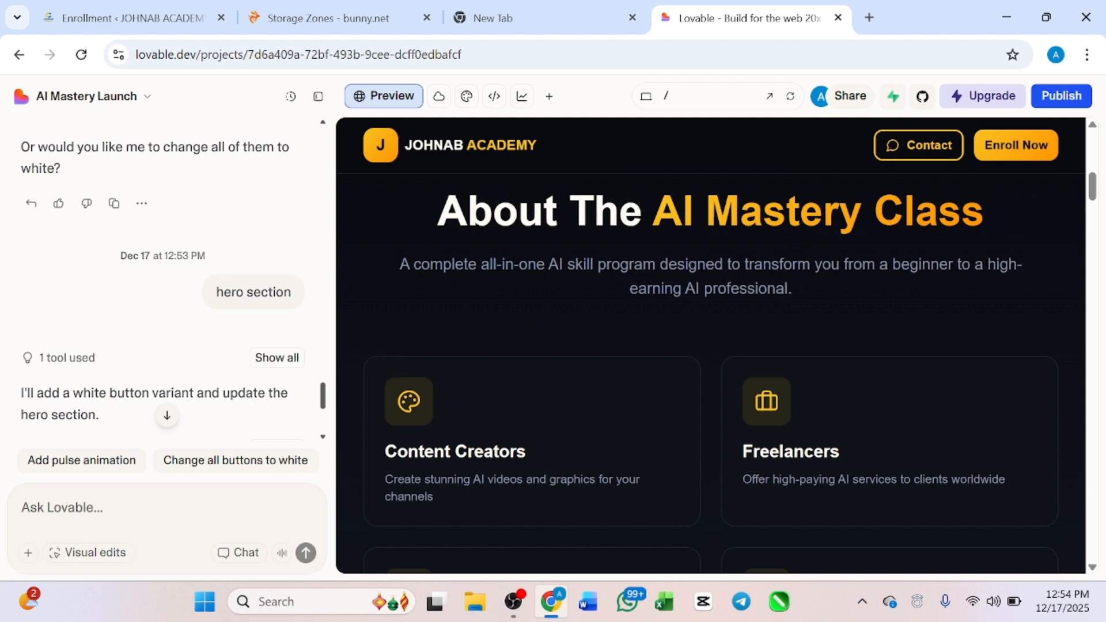
pyautogui.click(86, 554)
# Step: Examine the hero and About sections in visual editing mode to see which headings, texts, icons and buttons can be selected
pyautogui.scroll(-1, 500, 385)
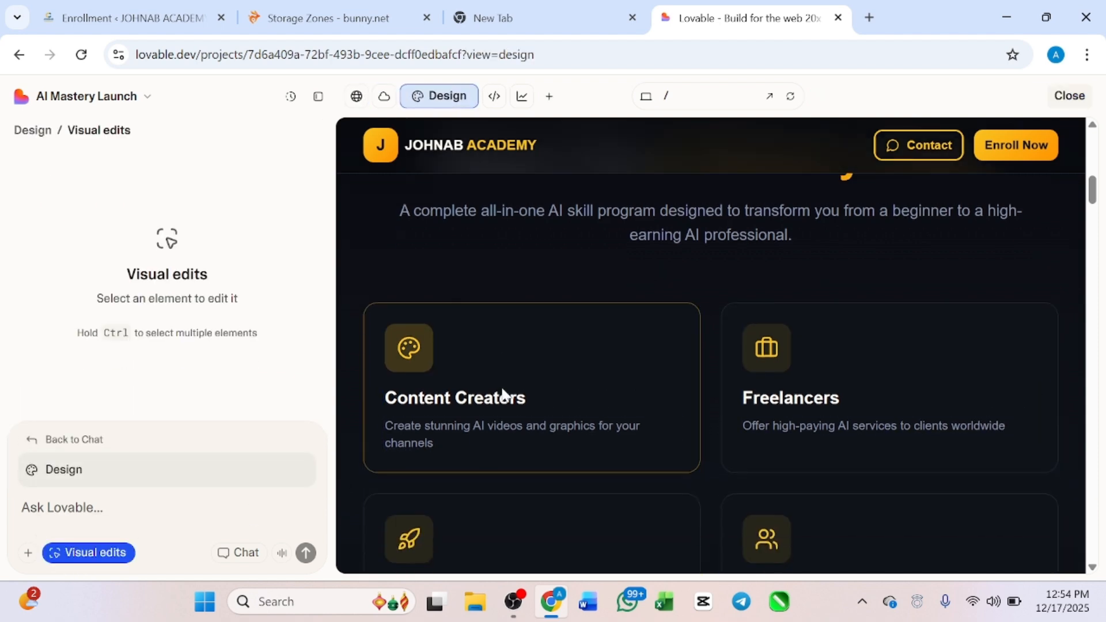
pyautogui.scroll(-15, 506, 330)
pyautogui.scroll(16, 863, 483)
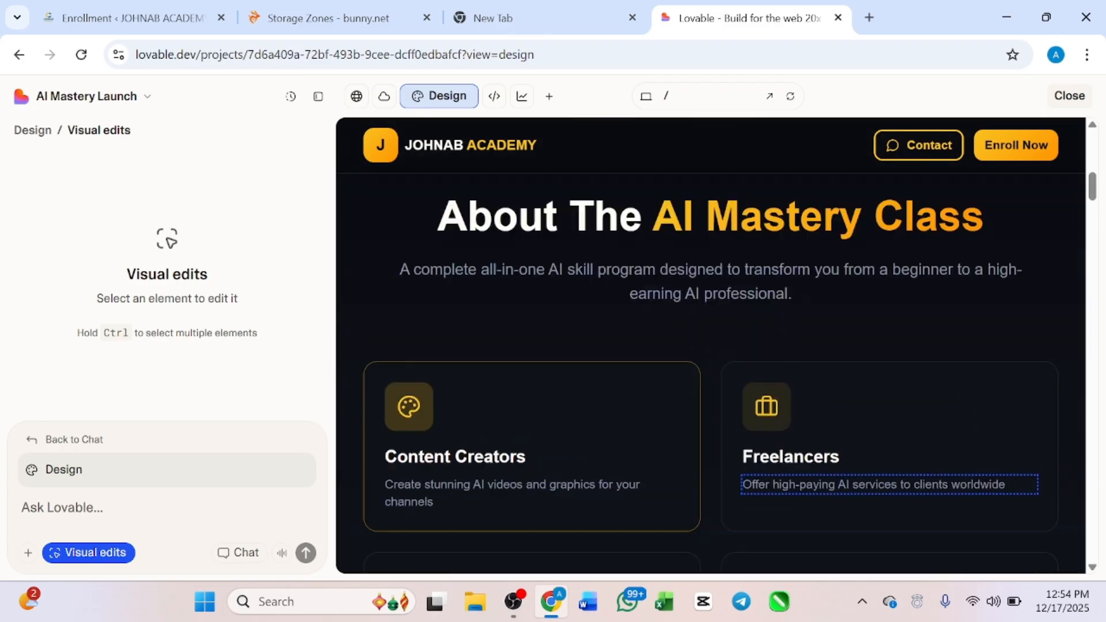
pyautogui.scroll(10, 710, 346)
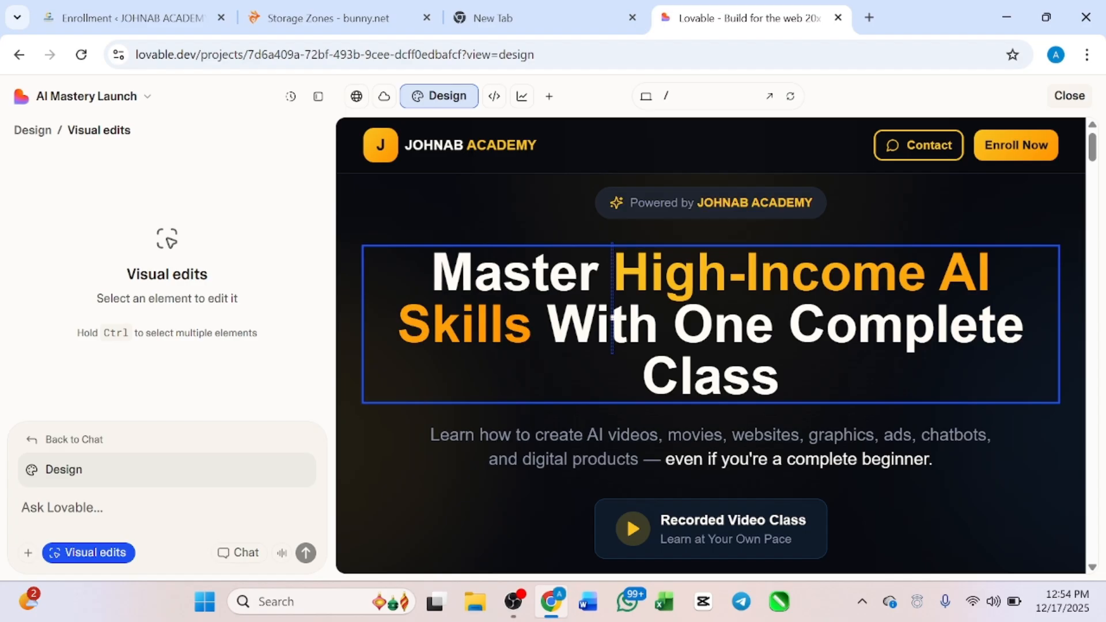
pyautogui.scroll(-2, 612, 296)
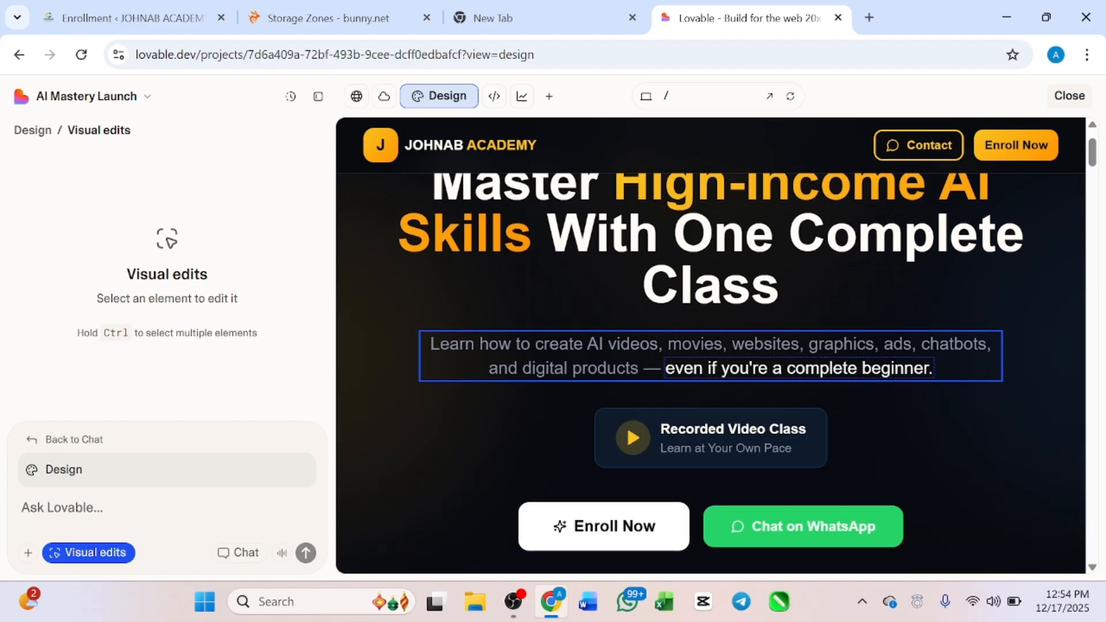
pyautogui.scroll(-5, 565, 340)
pyautogui.scroll(4, 607, 316)
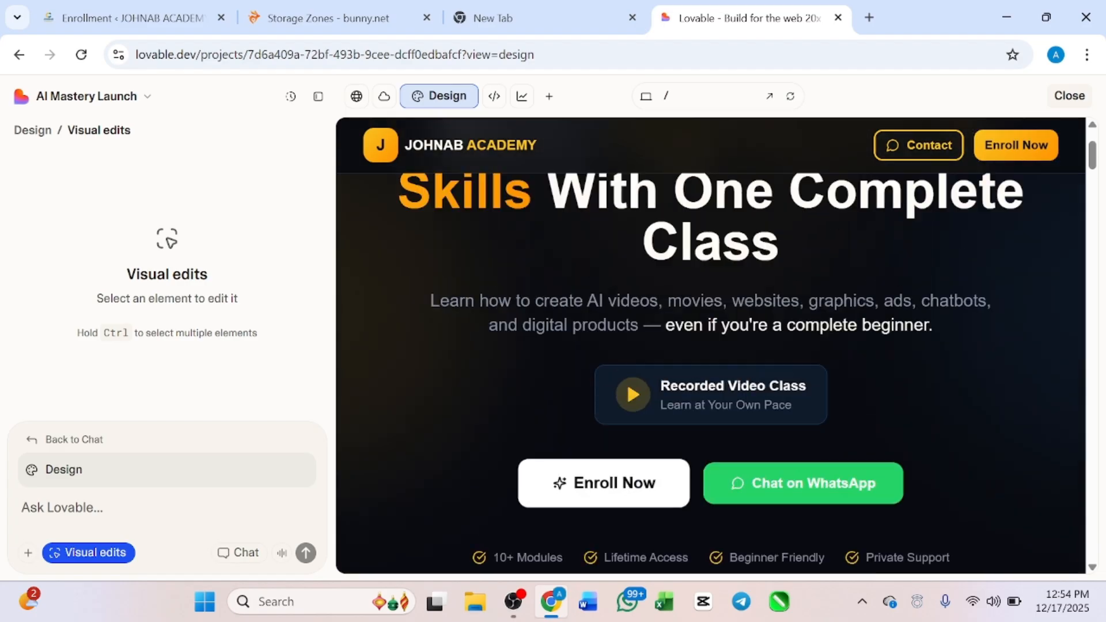
pyautogui.scroll(3, 611, 316)
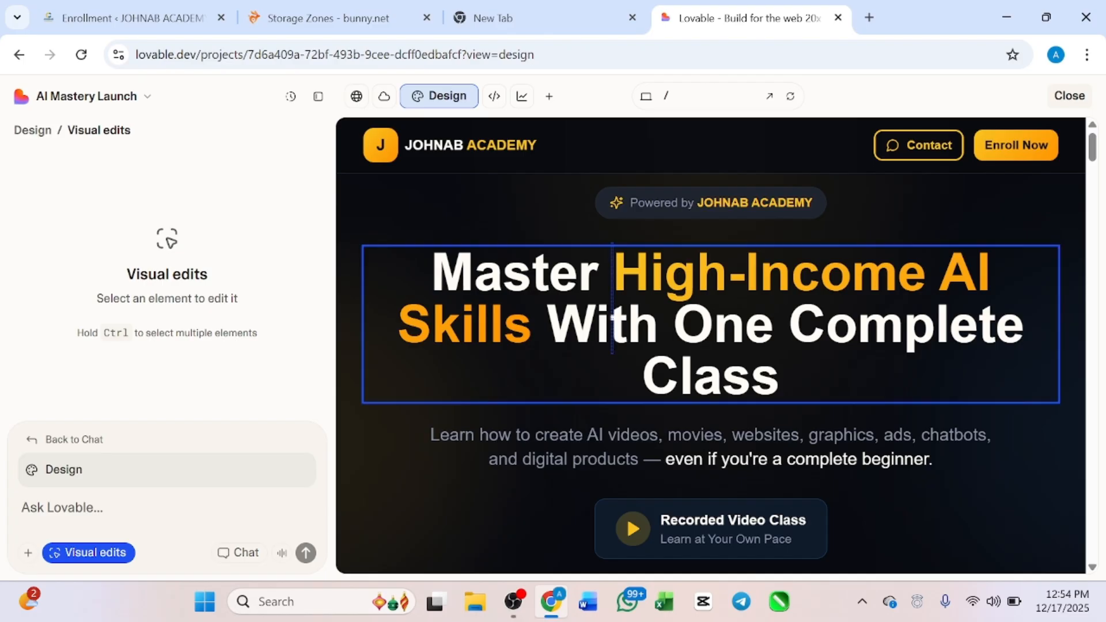
pyautogui.scroll(-3, 611, 296)
pyautogui.scroll(3, 570, 368)
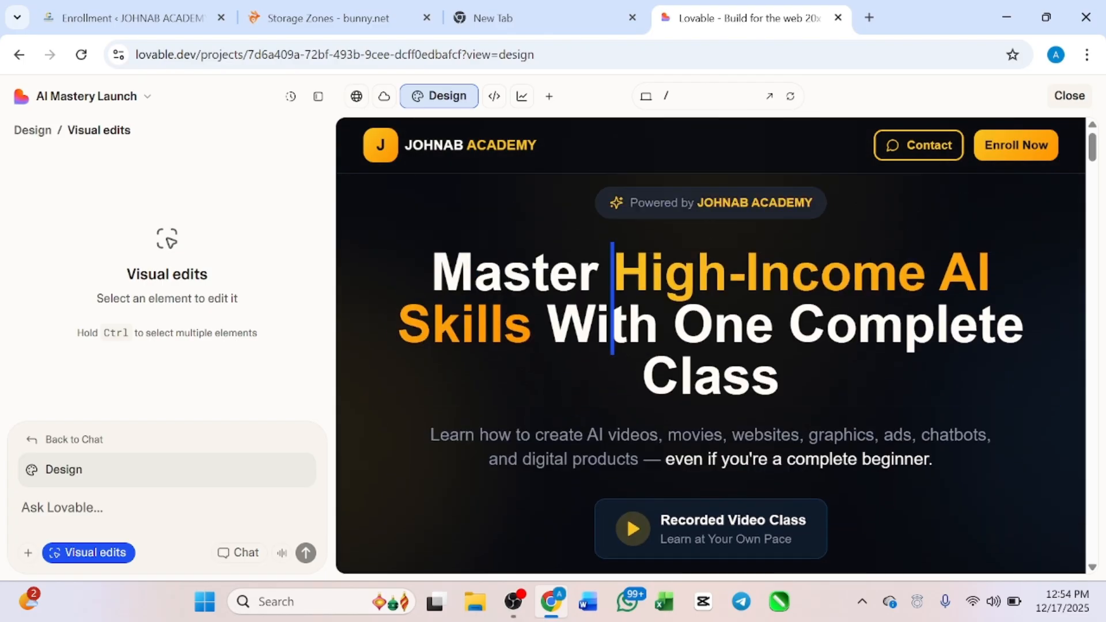
pyautogui.scroll(-1, 462, 321)
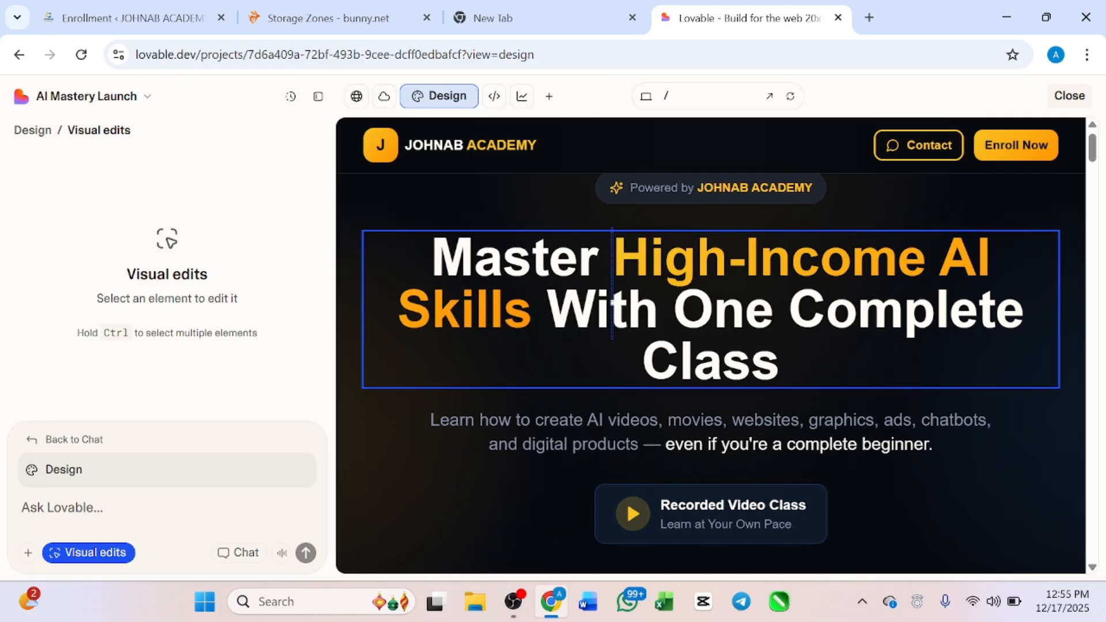
pyautogui.scroll(1, 564, 245)
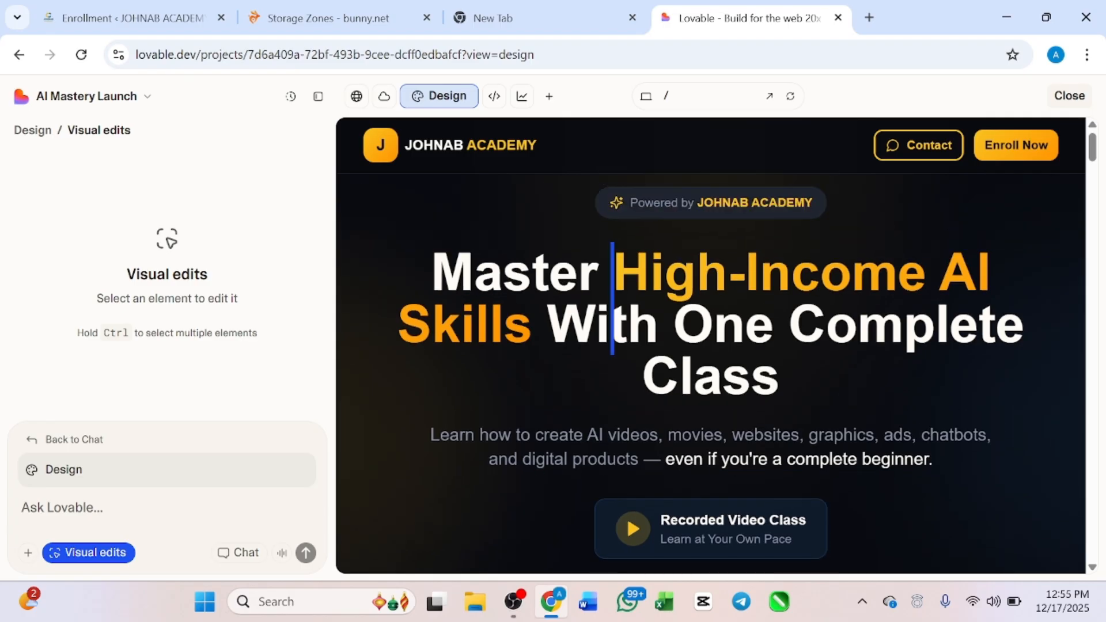
pyautogui.scroll(-4, 710, 346)
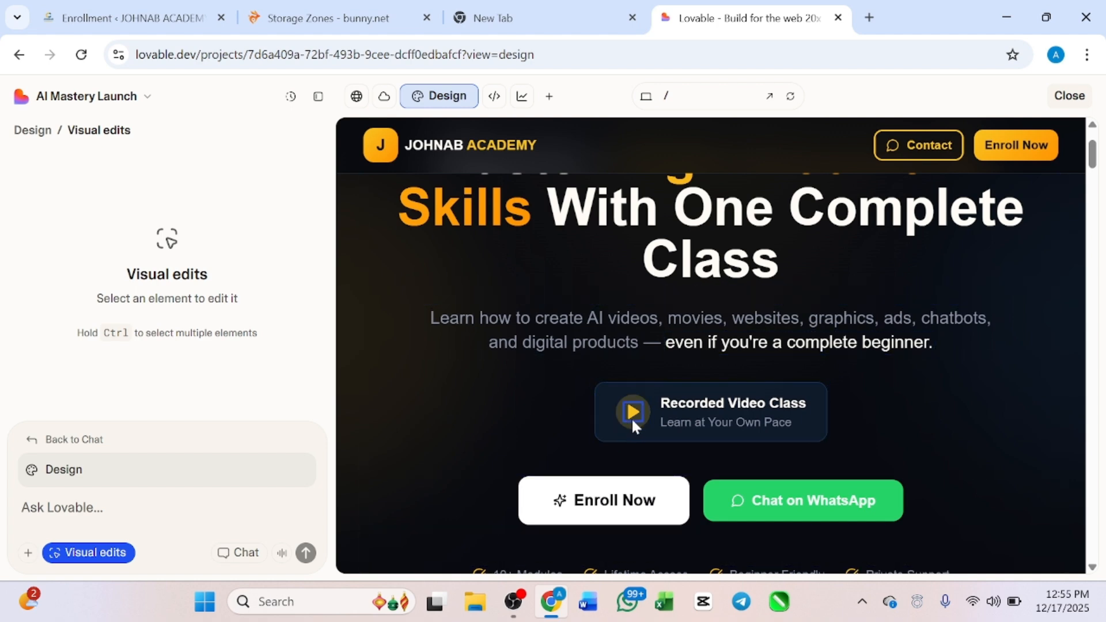
pyautogui.scroll(-3, 632, 424)
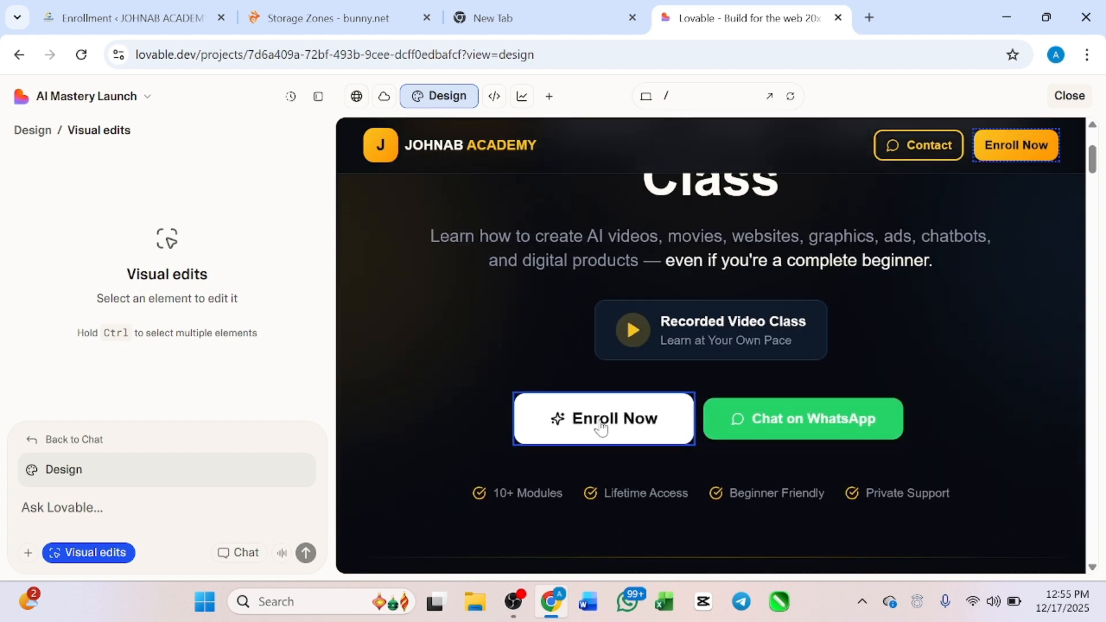
pyautogui.scroll(-5, 601, 419)
pyautogui.scroll(10, 602, 418)
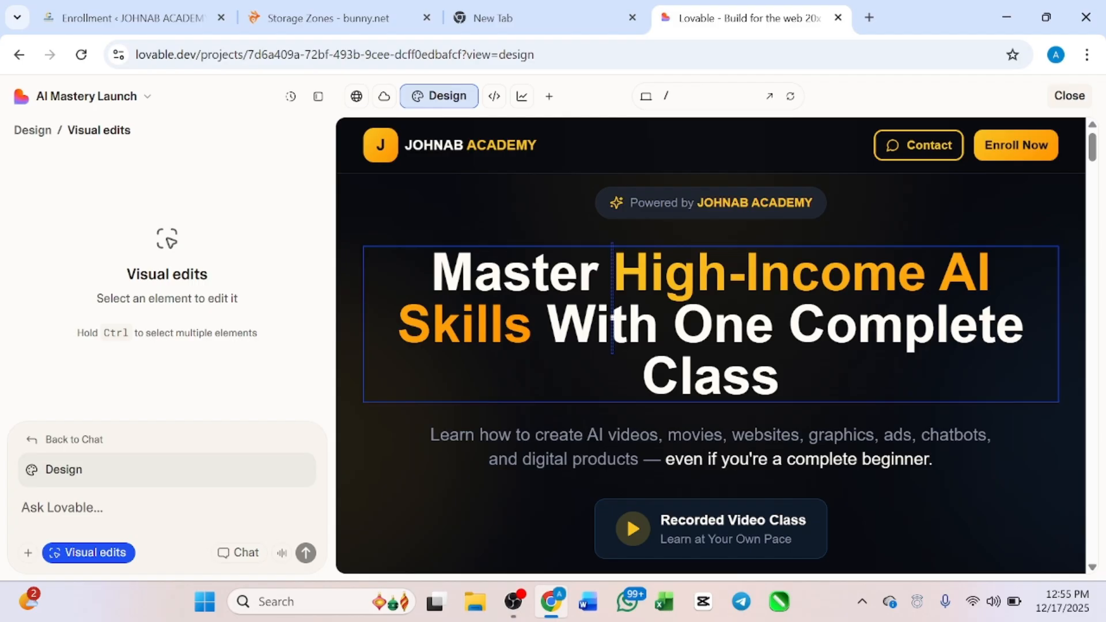
# Step: Shorten the word "Master" to "M" directly in the hero section's main heading
pyautogui.click(598, 272)
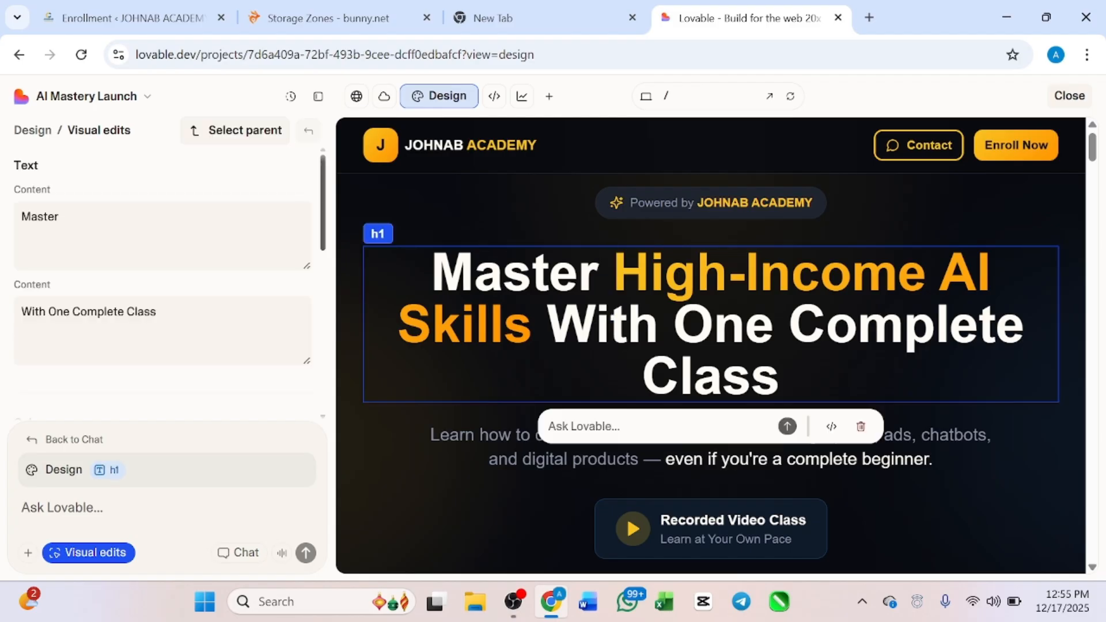
pyautogui.press('BackSpace')
pyautogui.press('BackSpace')
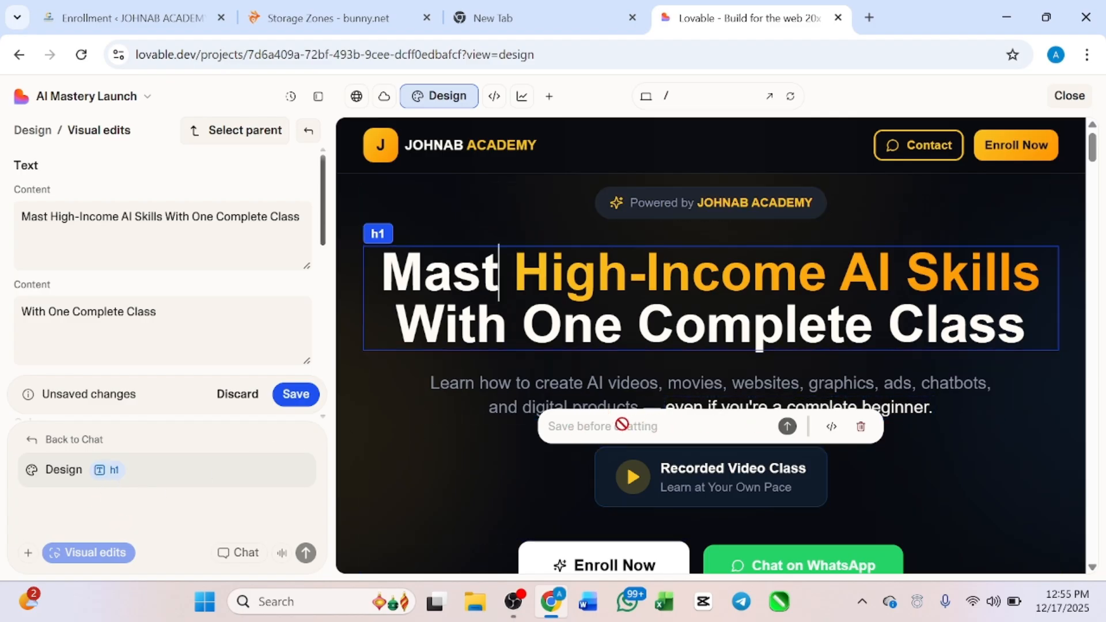
pyautogui.press('BackSpace')
pyautogui.press('BackSpace')
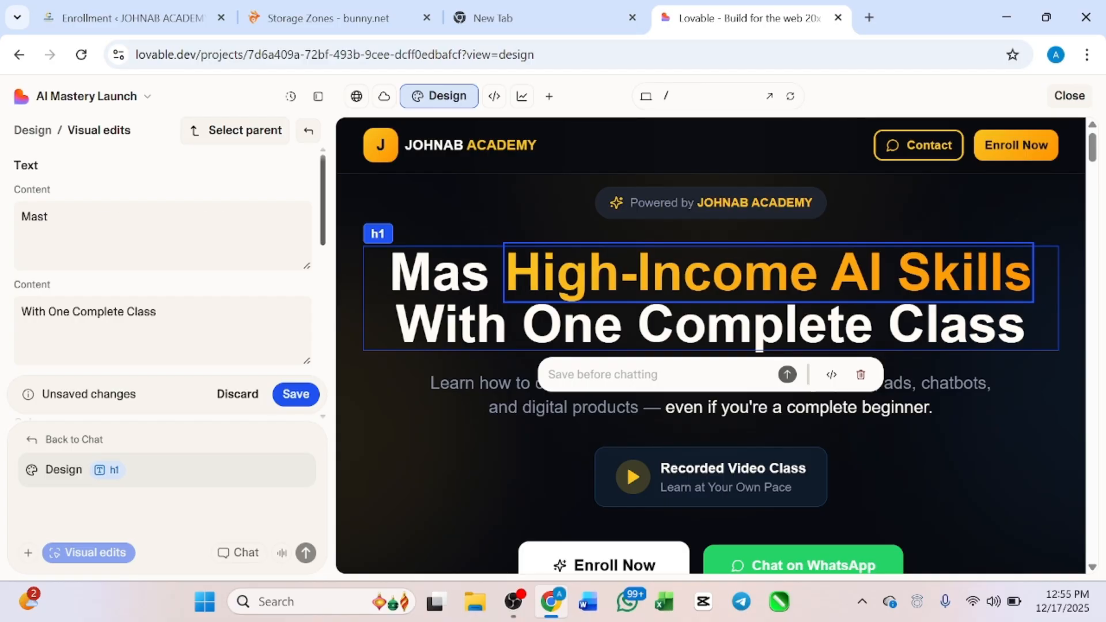
pyautogui.press('BackSpace')
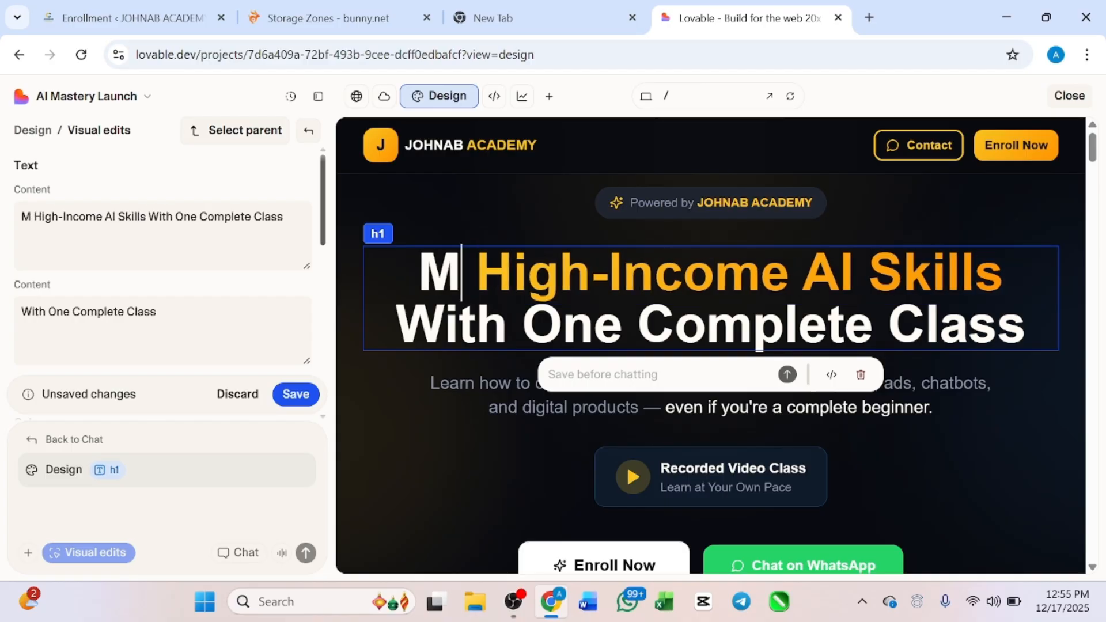
# Step: Trim the first text content of the hero heading to "M High-In"
pyautogui.click(284, 218)
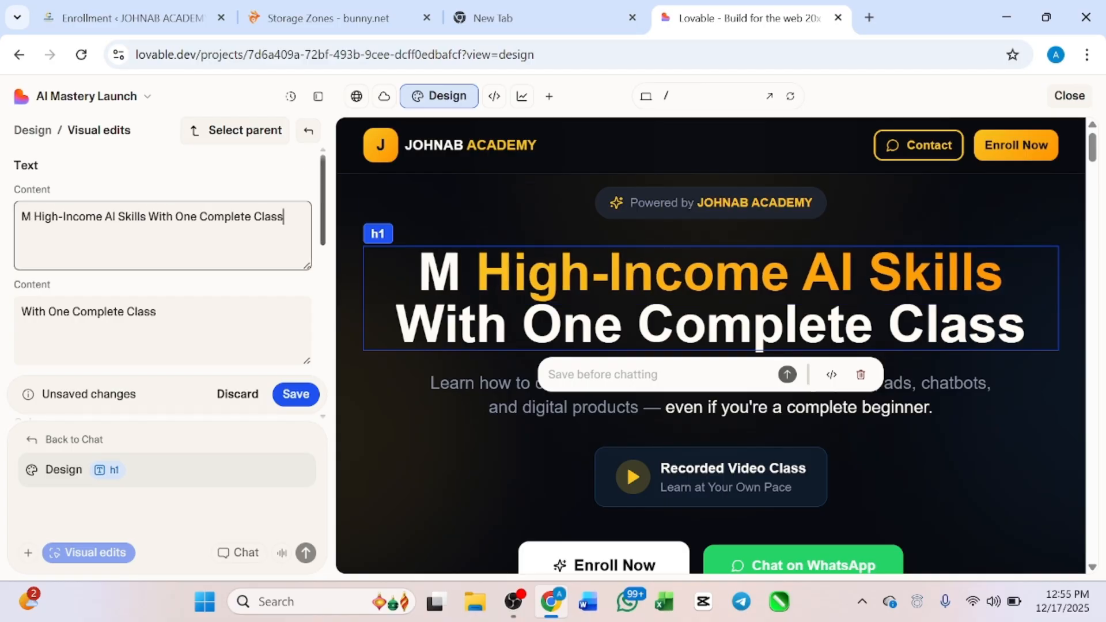
pyautogui.press('BackSpace')
pyautogui.press('BackSpace')
pyautogui.press('BackSpace')
pyautogui.press('BackSpace')
pyautogui.press('BackSpace')
pyautogui.press('BackSpace')
pyautogui.press('BackSpace')
pyautogui.press('BackSpace')
pyautogui.press('BackSpace')
pyautogui.press('BackSpace')
pyautogui.press('BackSpace')
pyautogui.press('BackSpace')
pyautogui.press('BackSpace')
pyautogui.press('BackSpace')
pyautogui.press('BackSpace')
pyautogui.press('BackSpace')
pyautogui.press('BackSpace')
pyautogui.press('BackSpace')
pyautogui.press('BackSpace')
pyautogui.press('BackSpace')
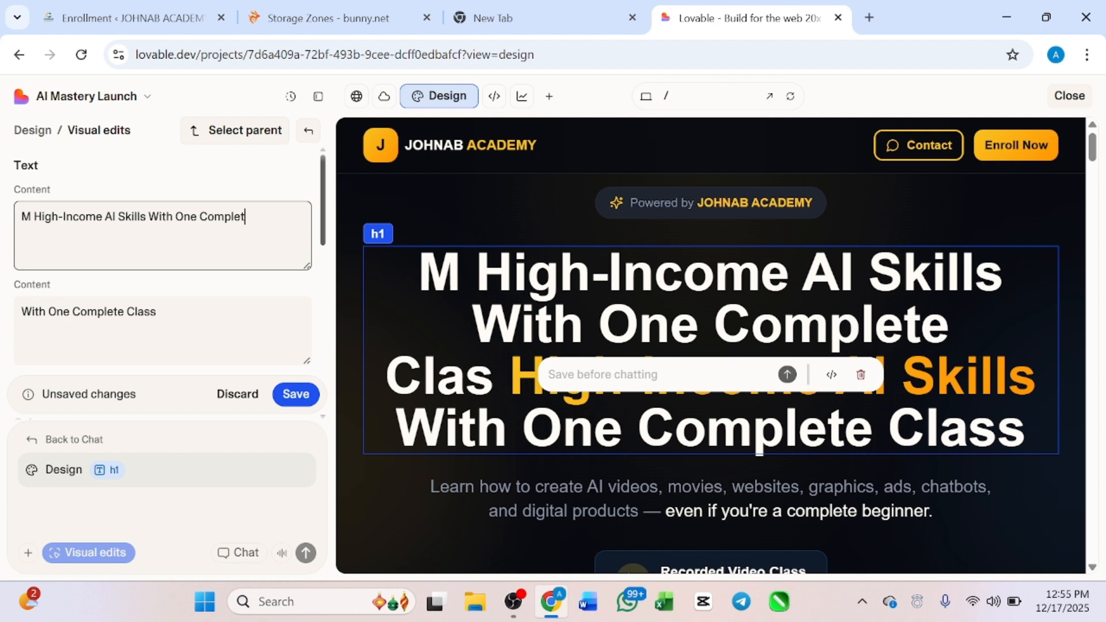
pyautogui.press('BackSpace')
pyautogui.press('BackSpace')
pyautogui.press('BackSpace')
pyautogui.press('BackSpace')
pyautogui.press('BackSpace')
pyautogui.press('BackSpace')
pyautogui.press('BackSpace')
pyautogui.press('BackSpace')
pyautogui.press('BackSpace')
pyautogui.press('BackSpace')
pyautogui.press('BackSpace')
pyautogui.press('BackSpace')
pyautogui.press('BackSpace')
pyautogui.press('BackSpace')
pyautogui.press('BackSpace')
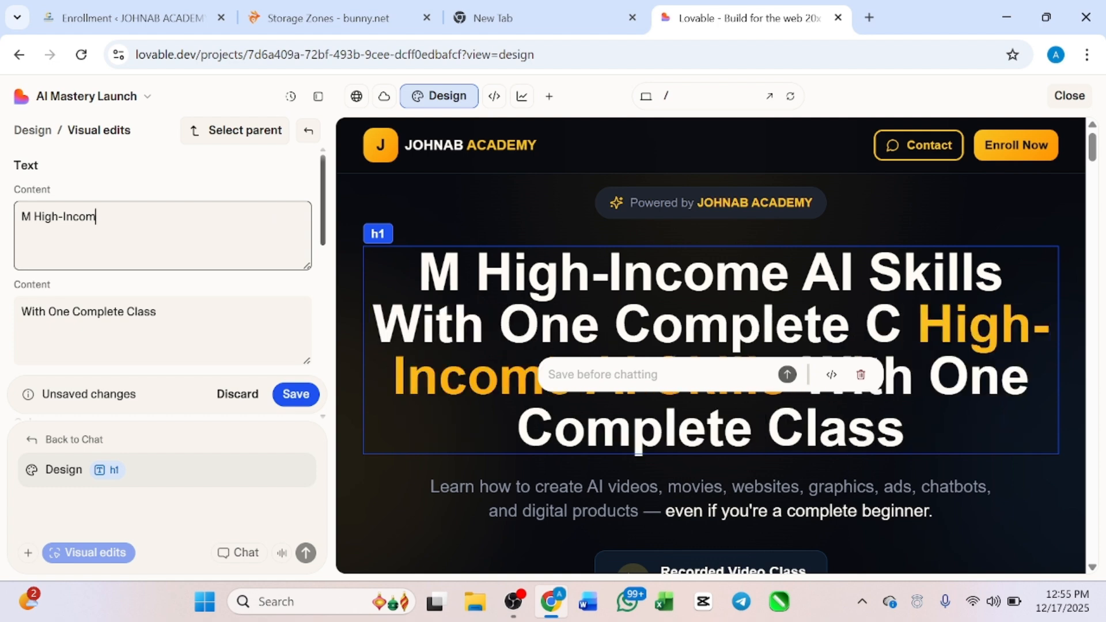
pyautogui.press('Tab')
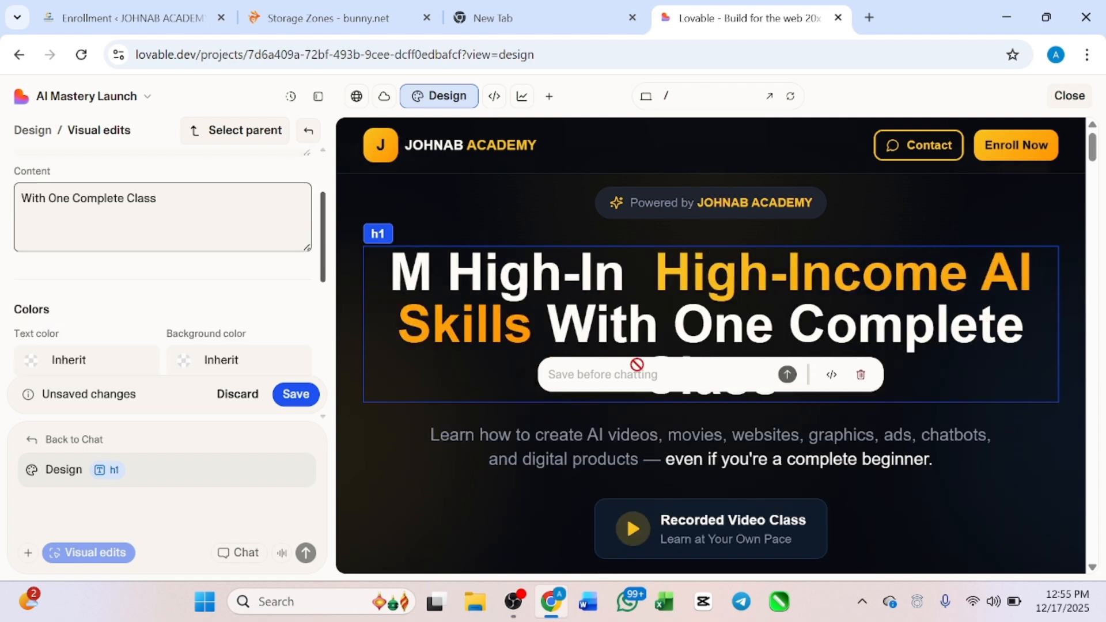
# Step: Select the play icon on the "Recorded Video Class" card and examine its icon, color, spacing, size and border settings
pyautogui.click(634, 528)
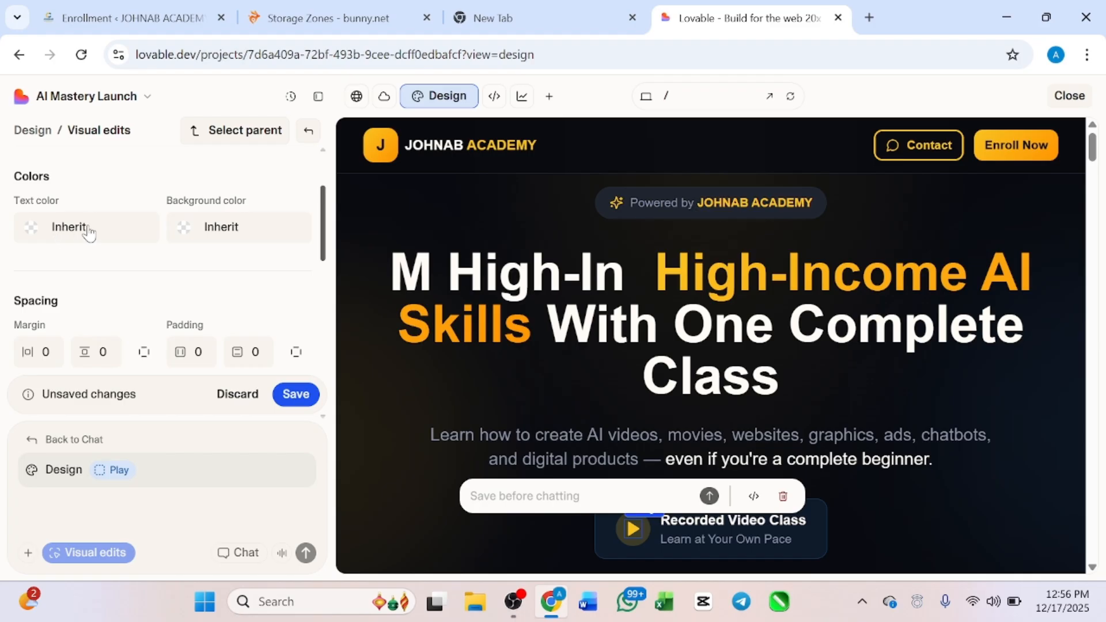
pyautogui.scroll(-2, 75, 230)
pyautogui.scroll(4, 87, 234)
pyautogui.scroll(-3, 87, 233)
pyautogui.scroll(-1, 90, 230)
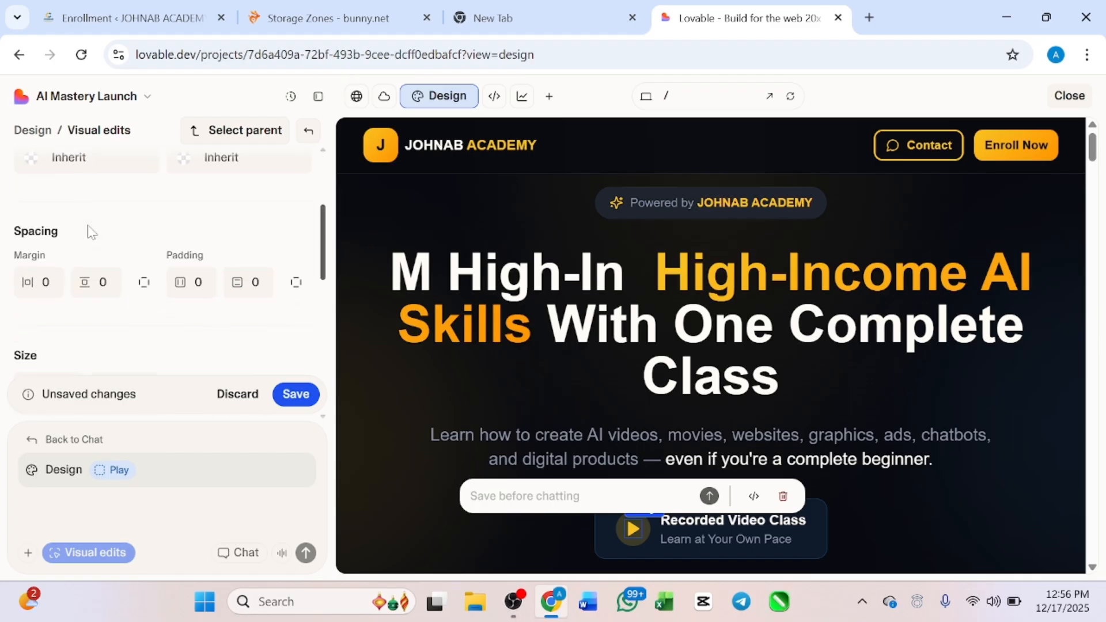
pyautogui.scroll(1, 89, 230)
pyautogui.scroll(1, 92, 262)
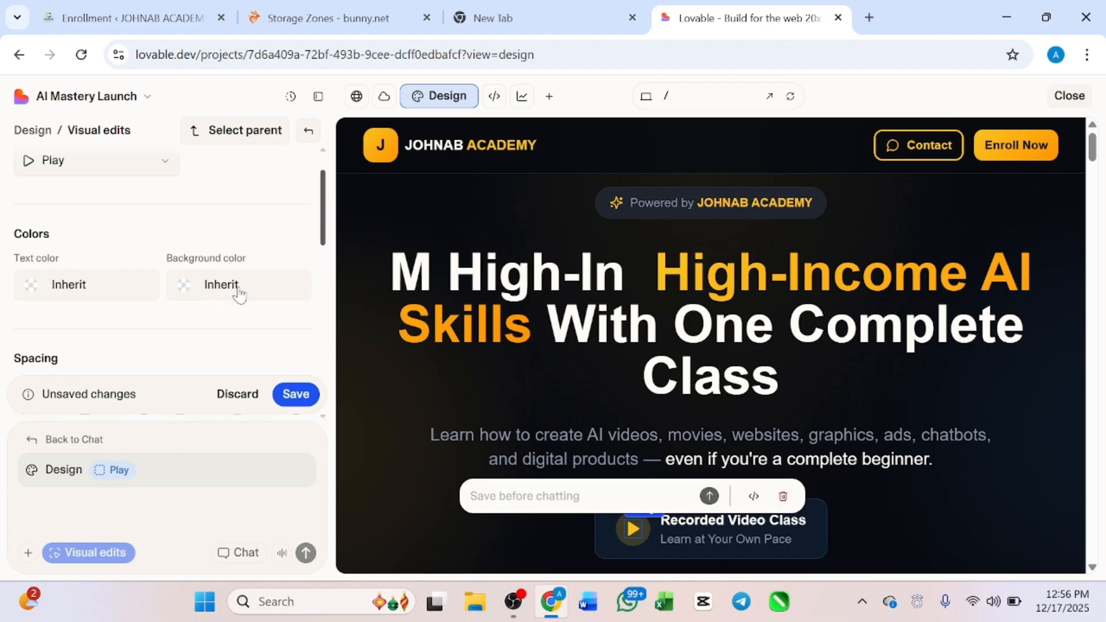
pyautogui.scroll(-1, 219, 259)
pyautogui.scroll(-4, 207, 253)
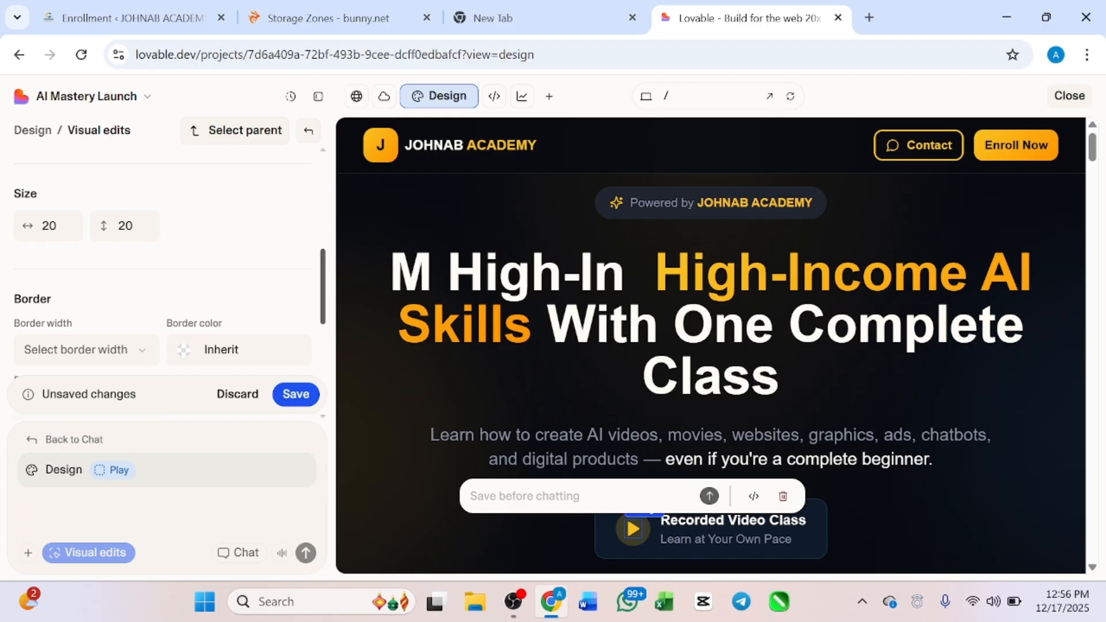
pyautogui.click(23, 226)
pyautogui.scroll(-4, 99, 271)
pyautogui.scroll(5, 98, 271)
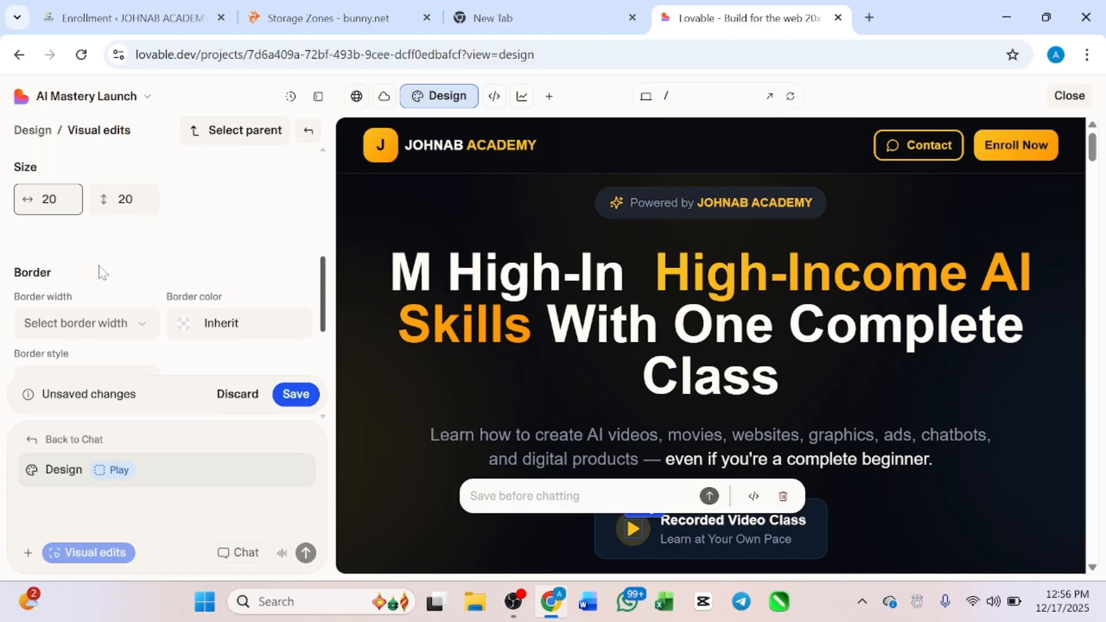
pyautogui.scroll(5, 79, 270)
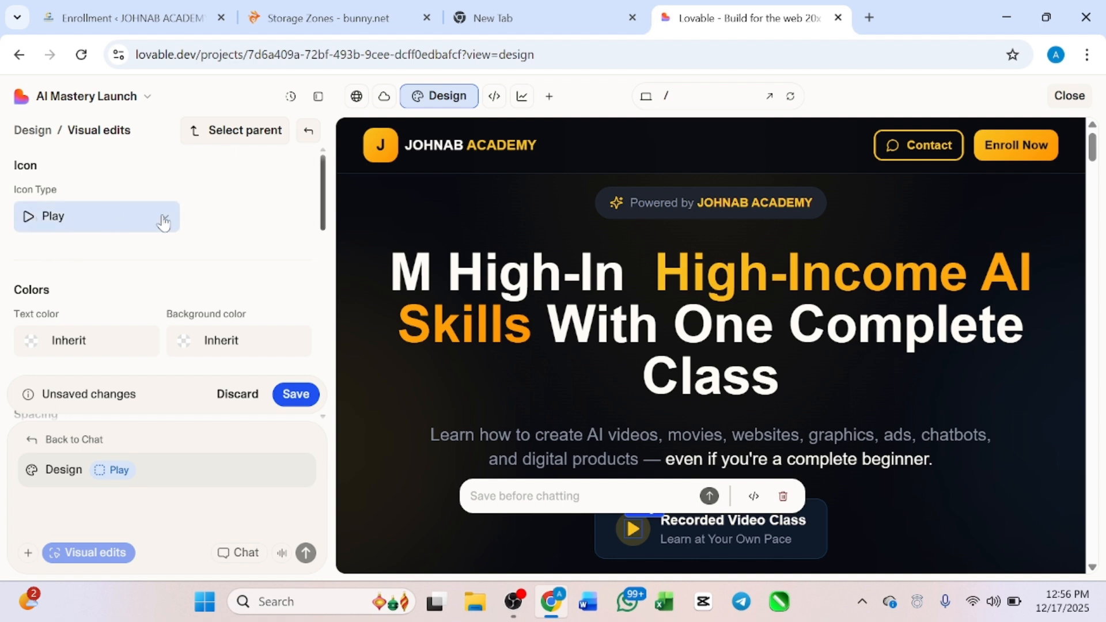
# Step: Change the icon on the "Recorded Video Class" card from Play to AlertTriangle
pyautogui.click(164, 223)
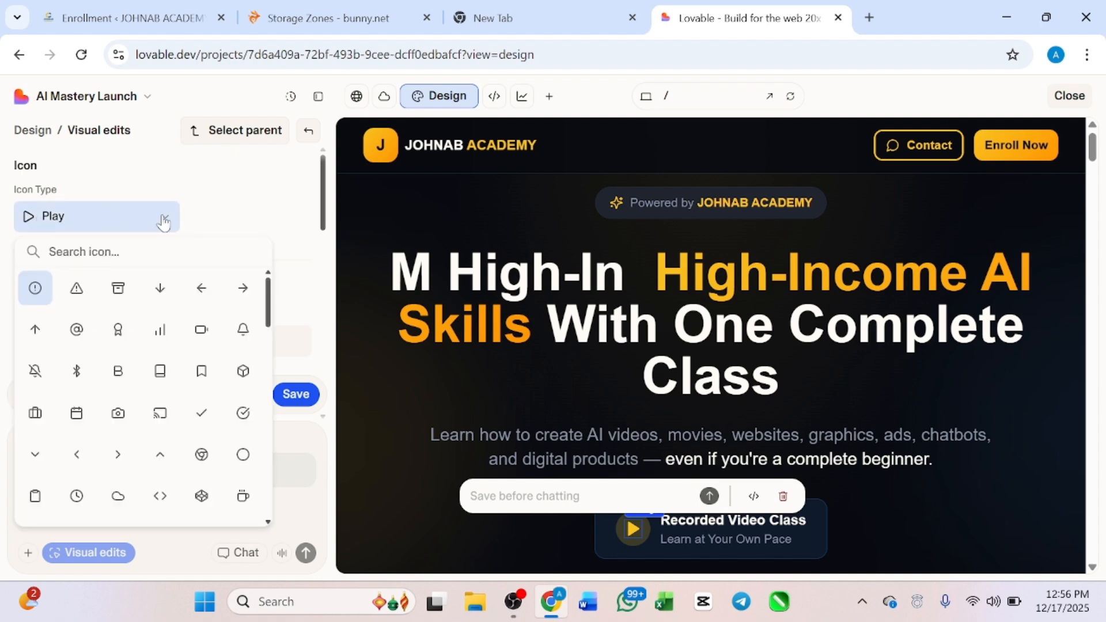
pyautogui.click(165, 221)
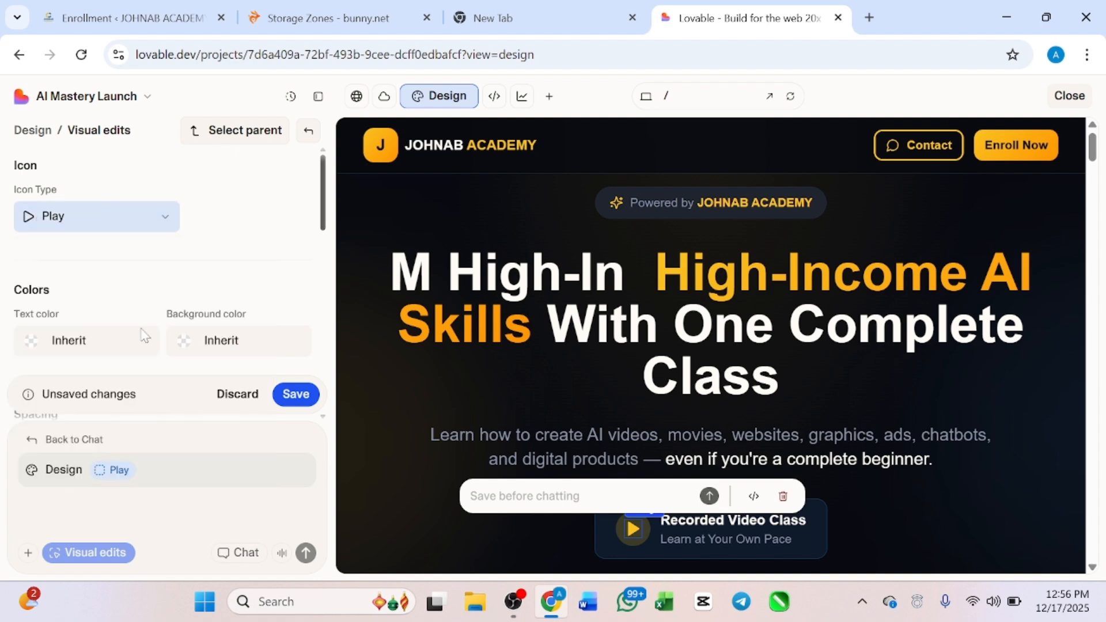
pyautogui.click(168, 219)
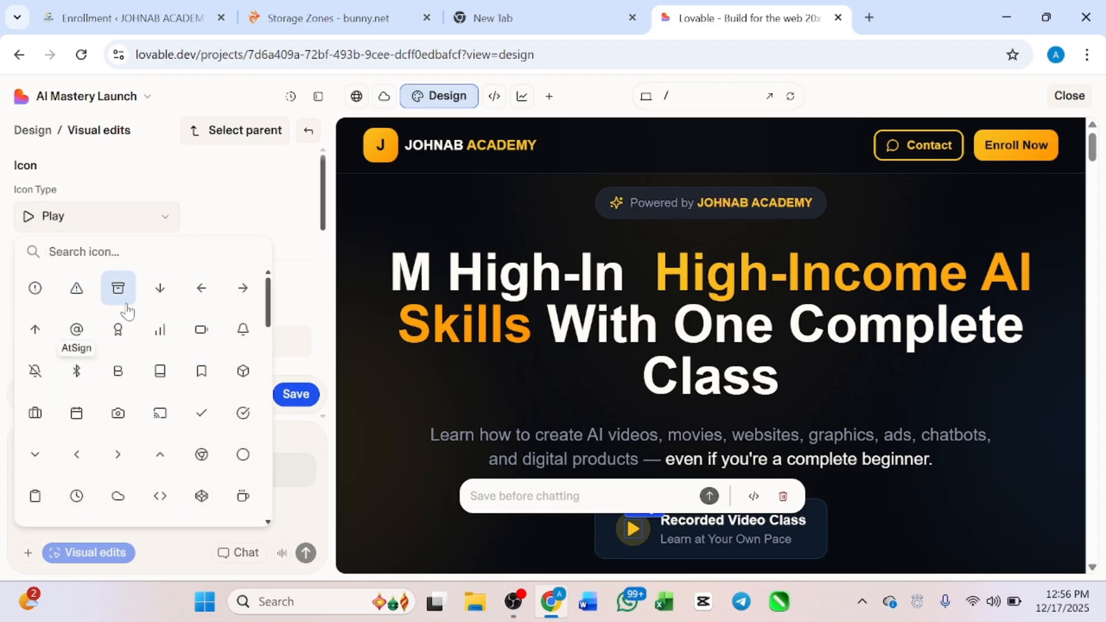
pyautogui.click(76, 290)
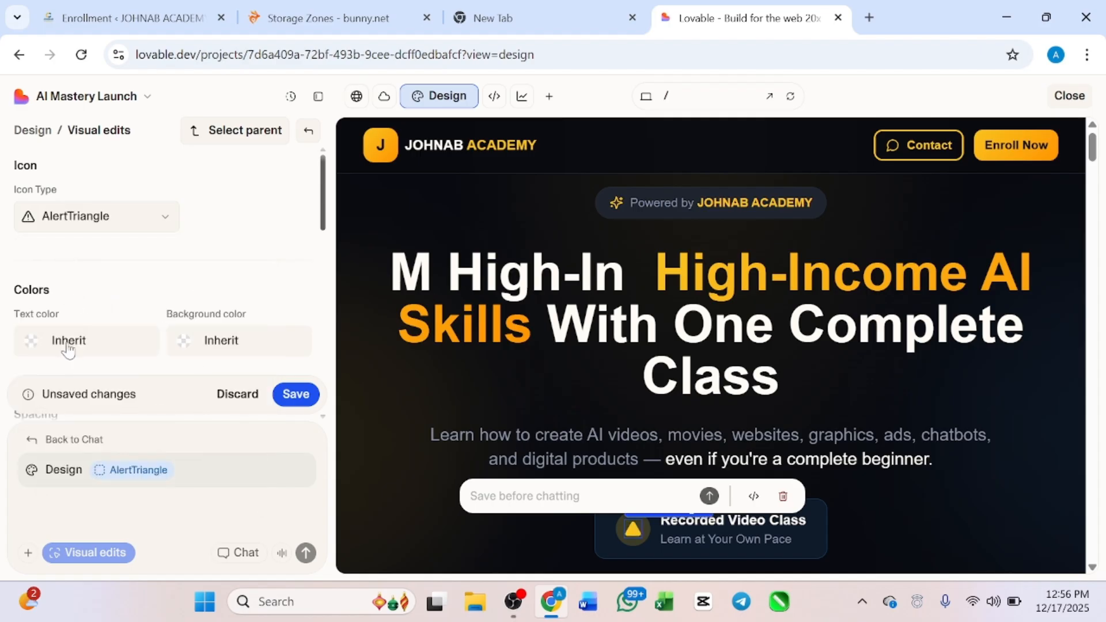
# Step: Examine the spacing, size, border and effects settings of the warning icon on the "Recorded Video Class" card
pyautogui.scroll(-4, 70, 334)
pyautogui.scroll(-5, 117, 288)
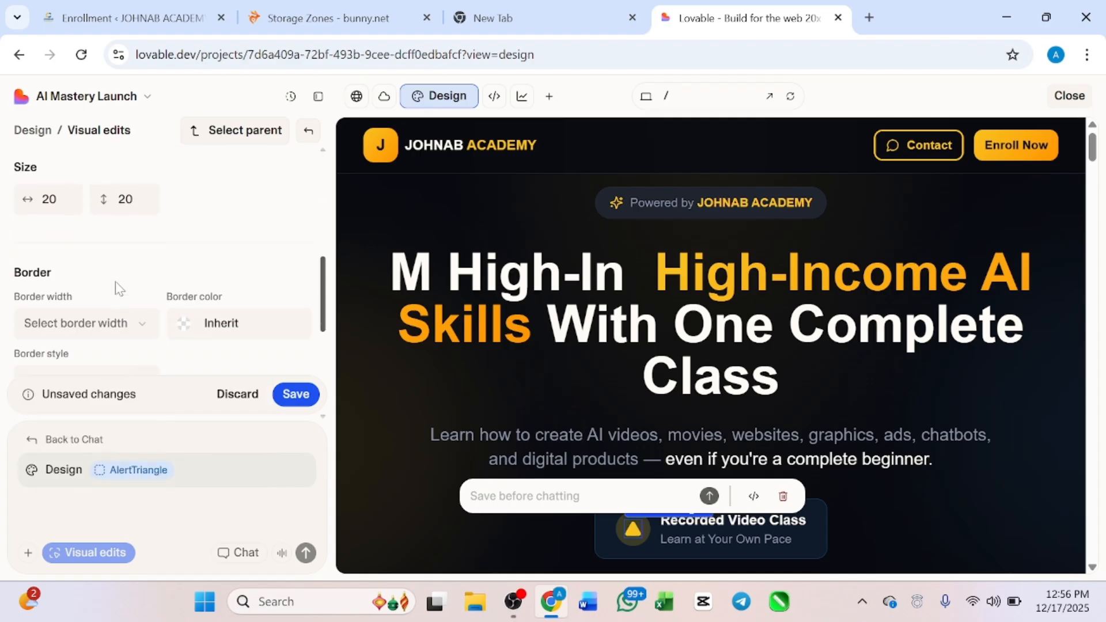
pyautogui.scroll(2, 115, 288)
pyautogui.scroll(1, 117, 290)
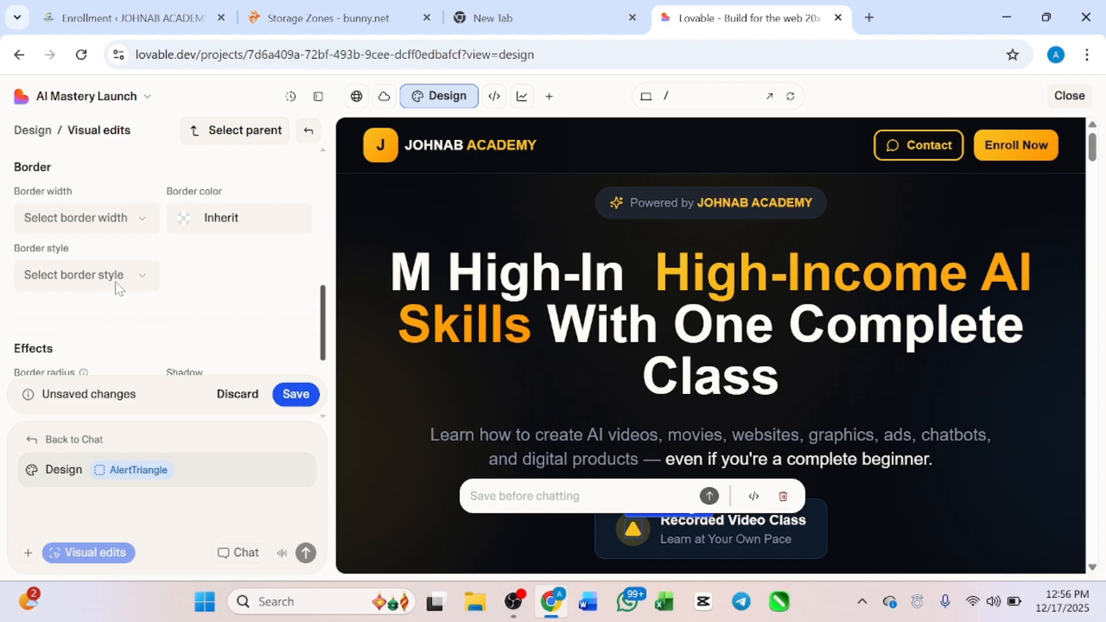
pyautogui.scroll(3, 165, 230)
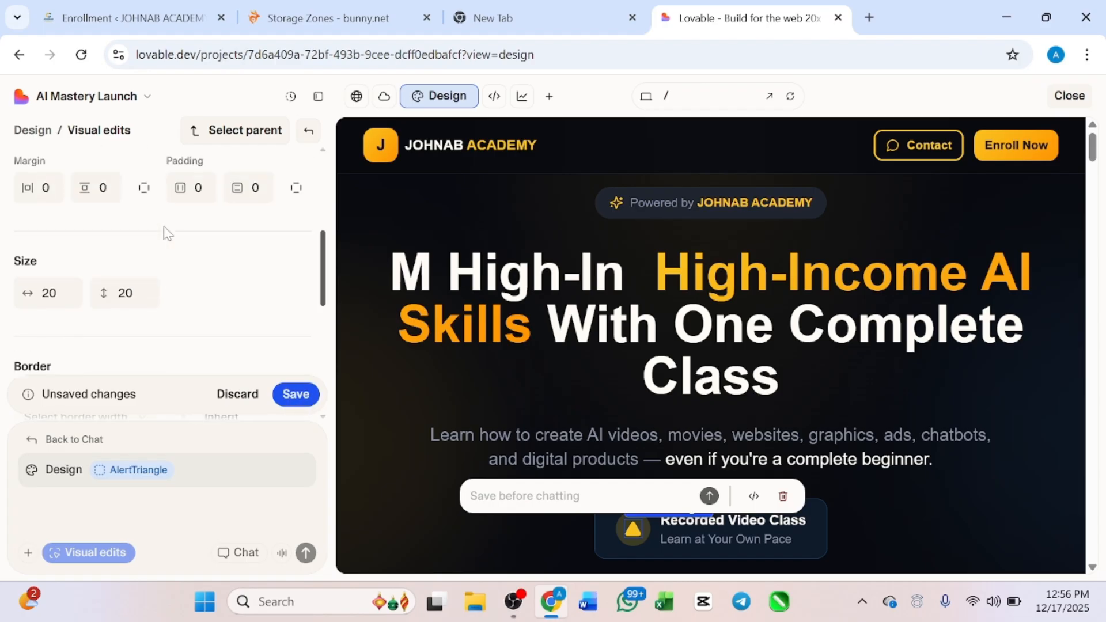
pyautogui.scroll(-2, 163, 233)
pyautogui.scroll(3, 60, 284)
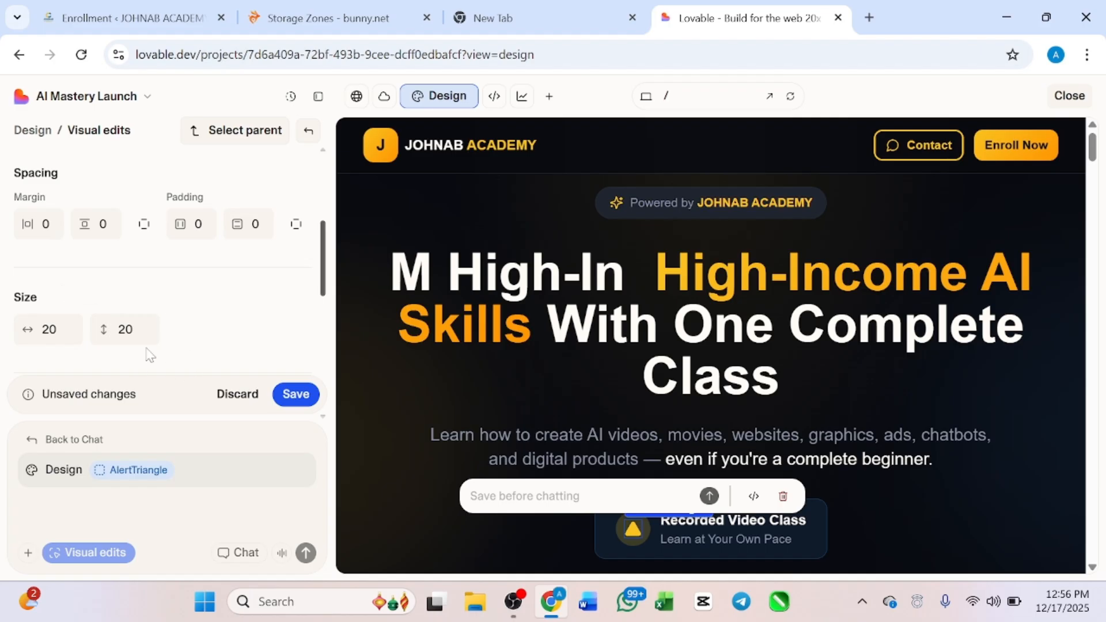
# Step: Append "iuihihhihihihii" to the "About The" text content of the heading above the AI Mastery Class description
pyautogui.scroll(-15, 651, 467)
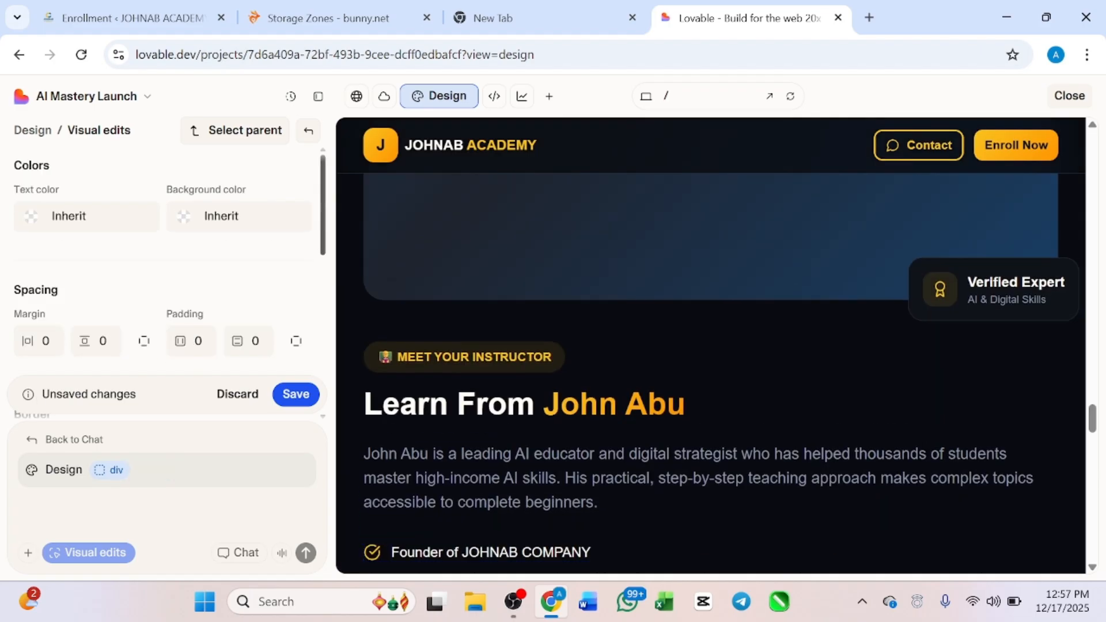
pyautogui.scroll(15, 651, 467)
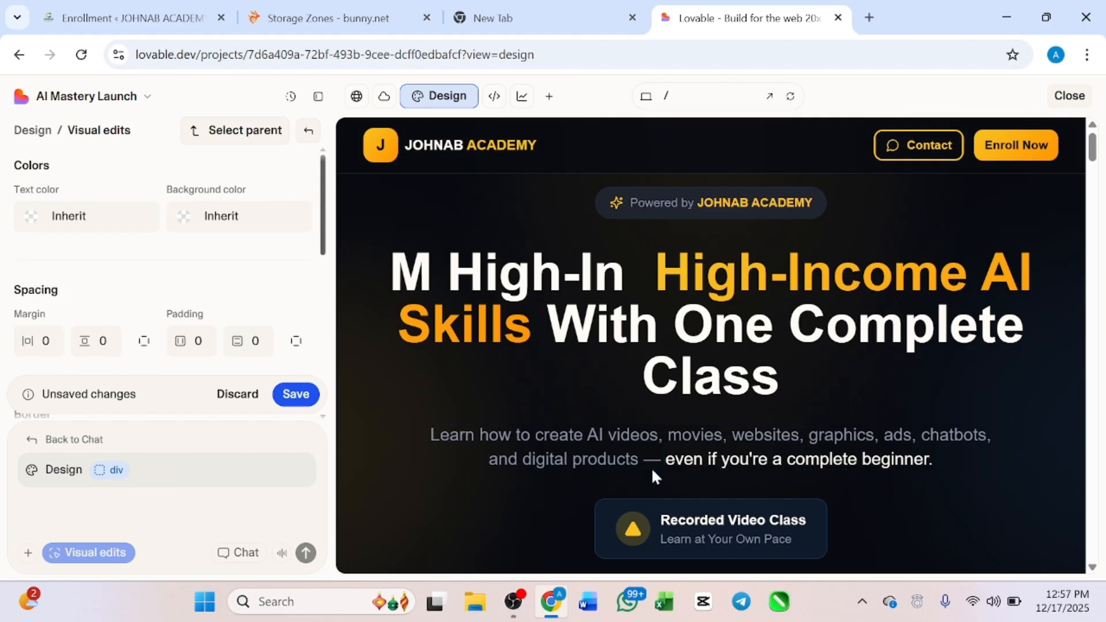
pyautogui.scroll(-4, 492, 525)
pyautogui.scroll(-2, 524, 513)
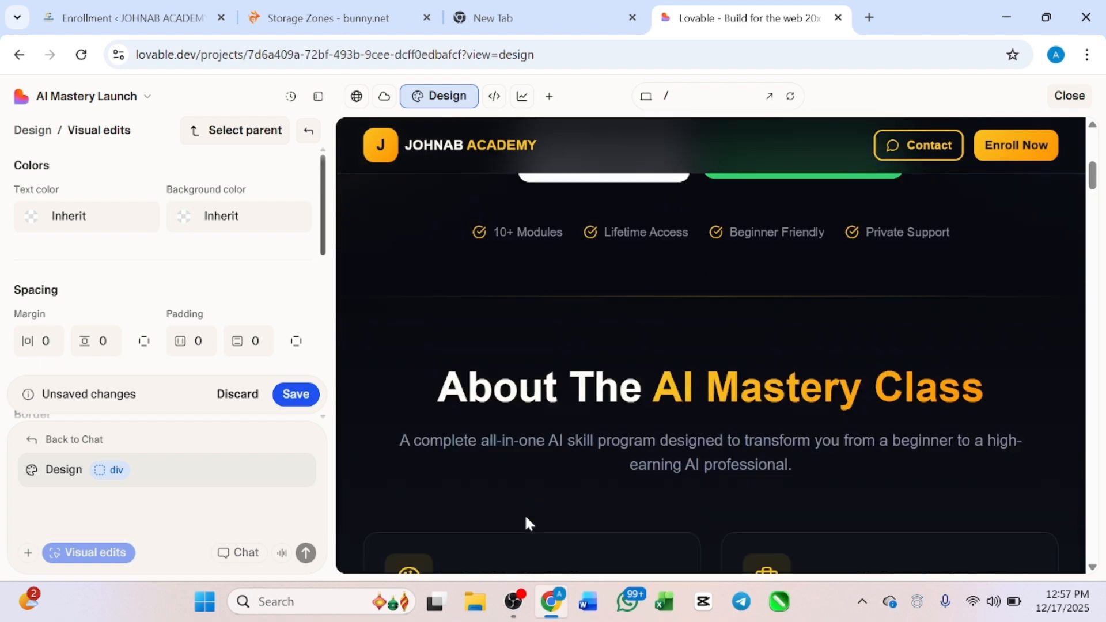
pyautogui.click(517, 387)
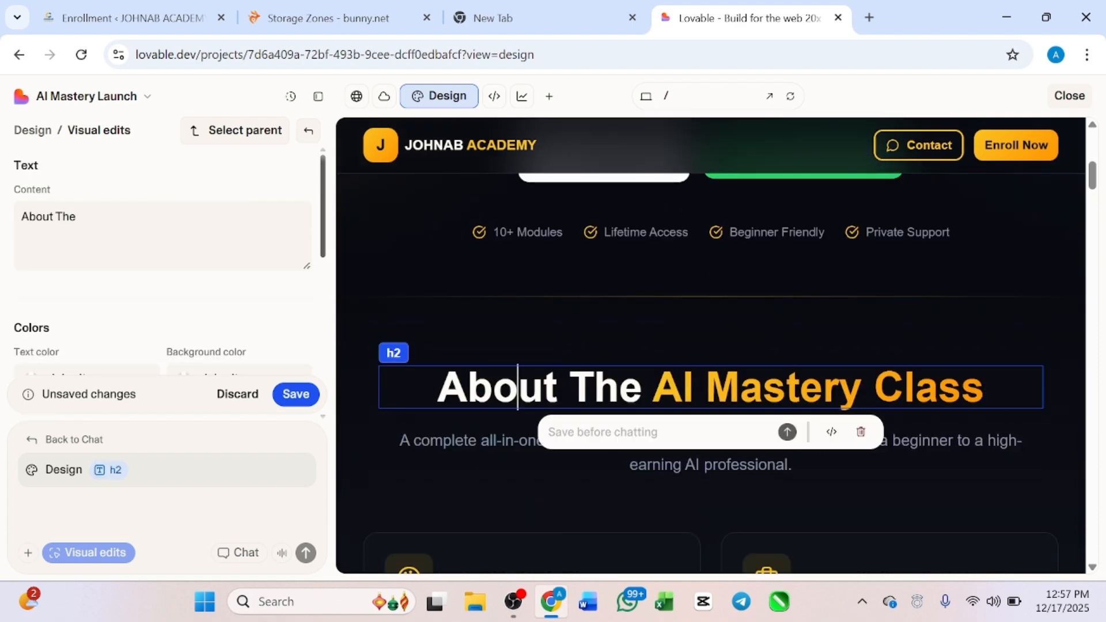
pyautogui.click(77, 217)
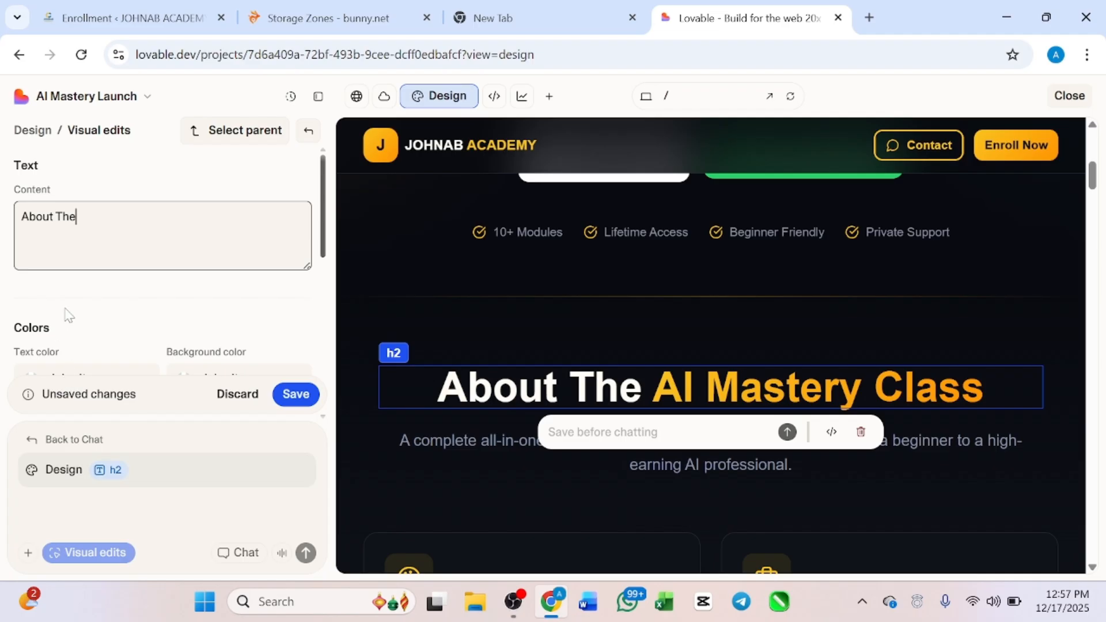
pyautogui.scroll(-1, 68, 314)
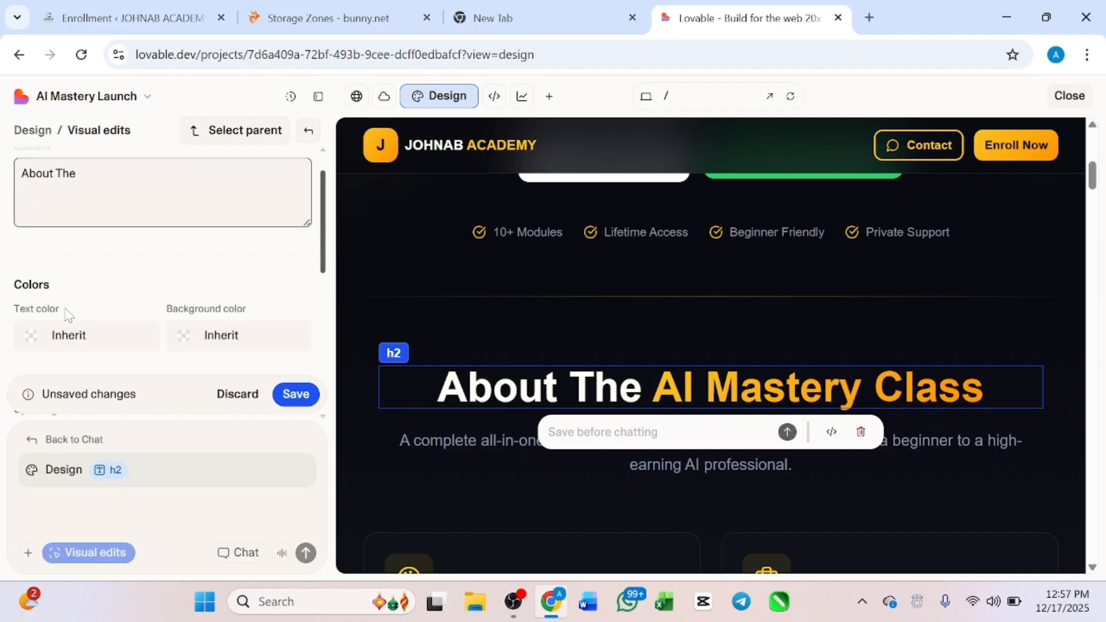
pyautogui.click(72, 343)
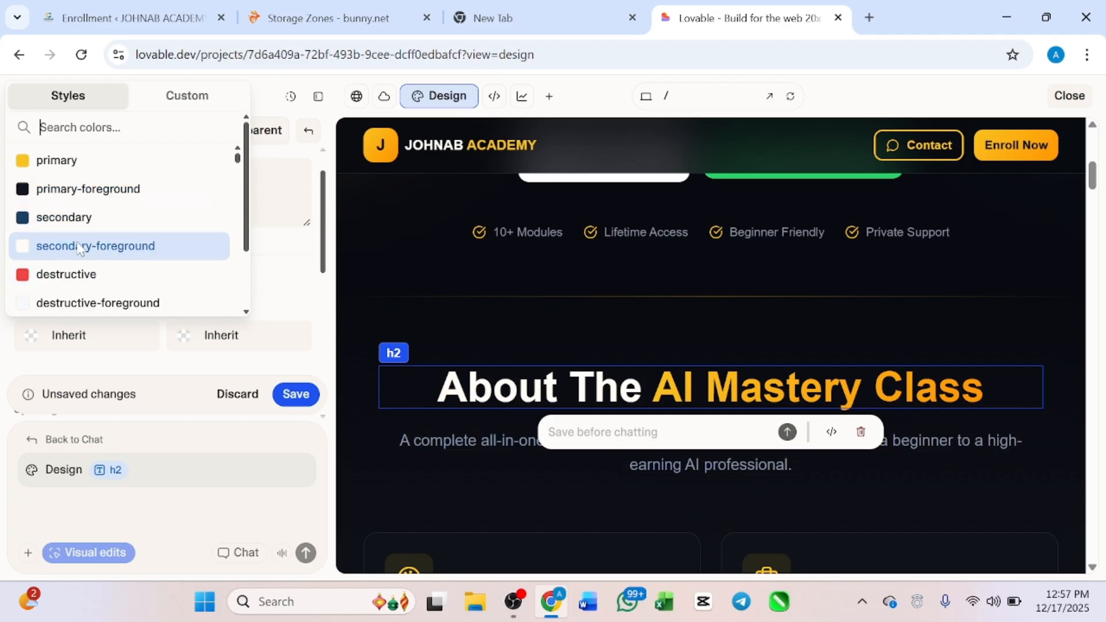
pyautogui.click(607, 438)
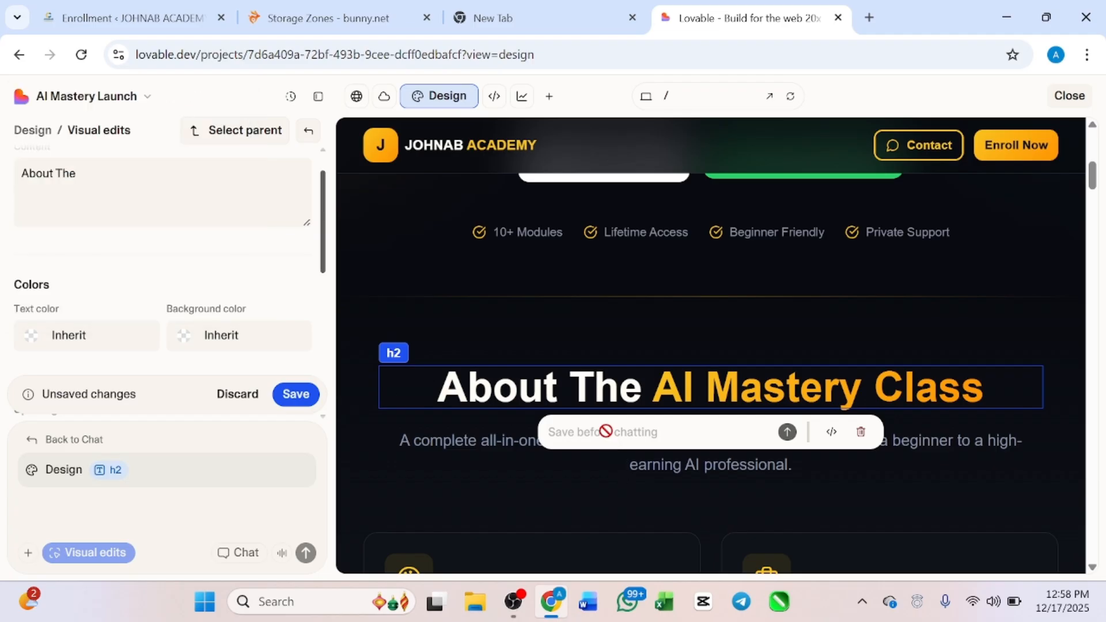
pyautogui.click(77, 173)
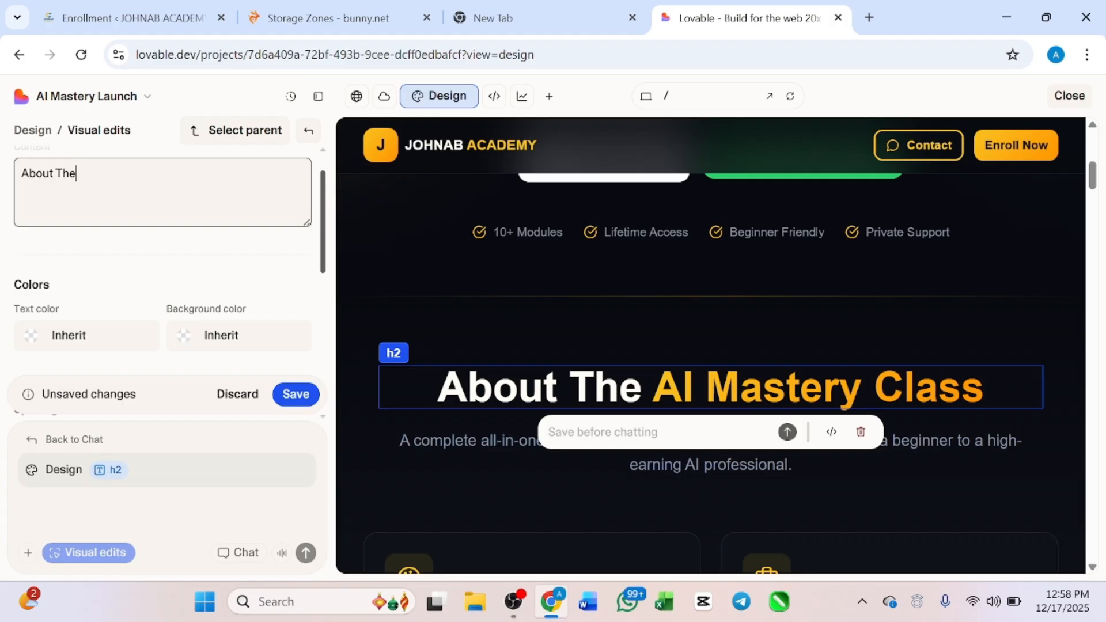
pyautogui.write('iuihihhihihihii')
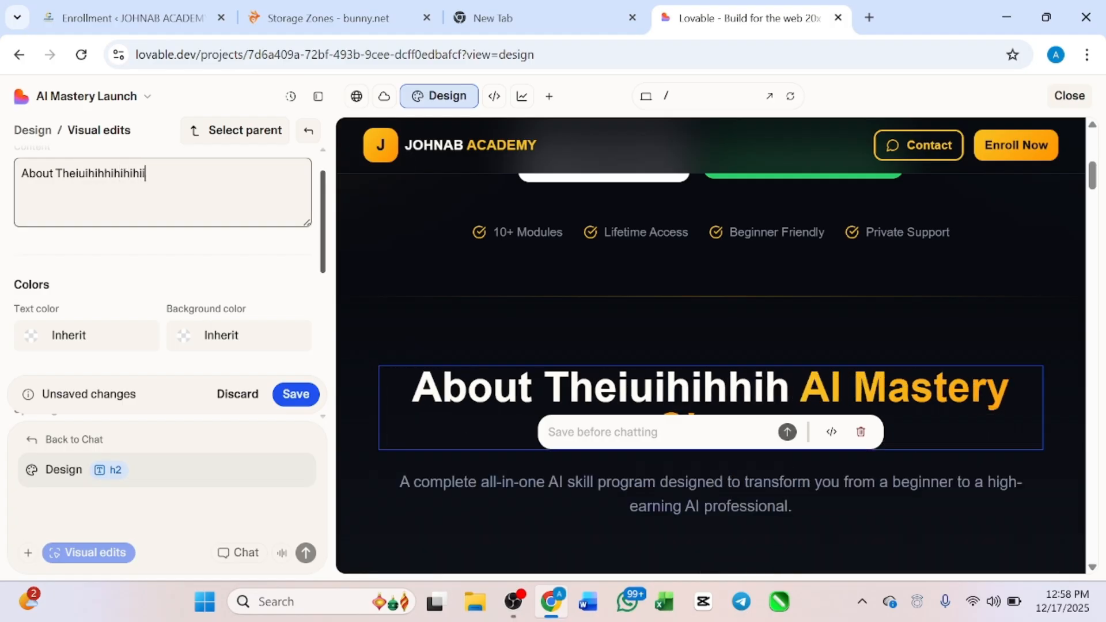
# Step: Try the destructive and primary-foreground background colors on the "About" section heading and settle on primary
pyautogui.click(50, 326)
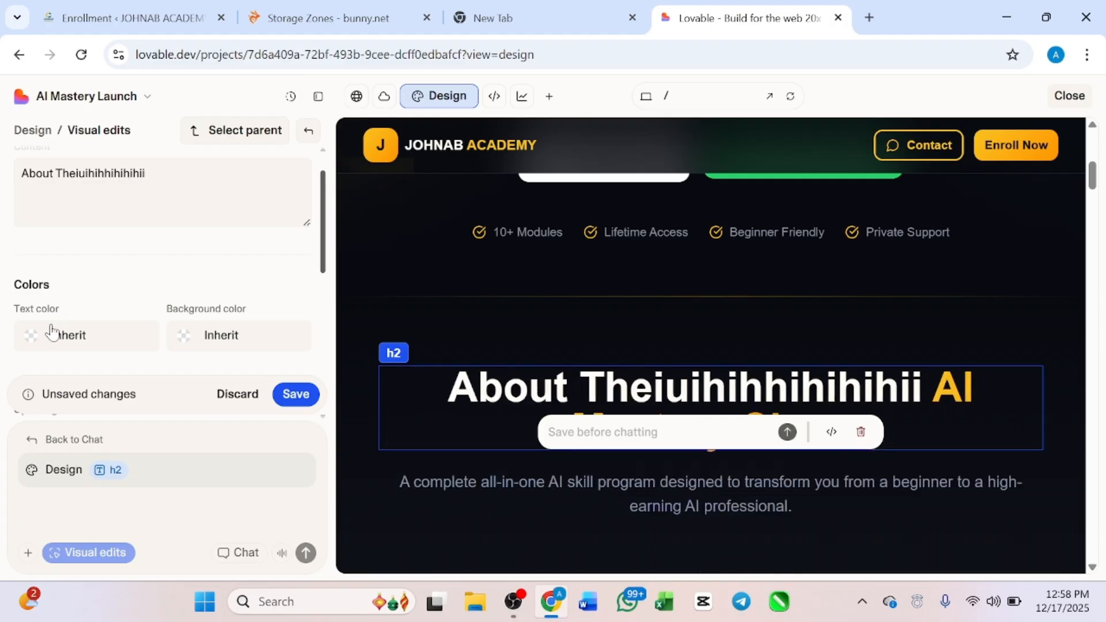
pyautogui.click(230, 334)
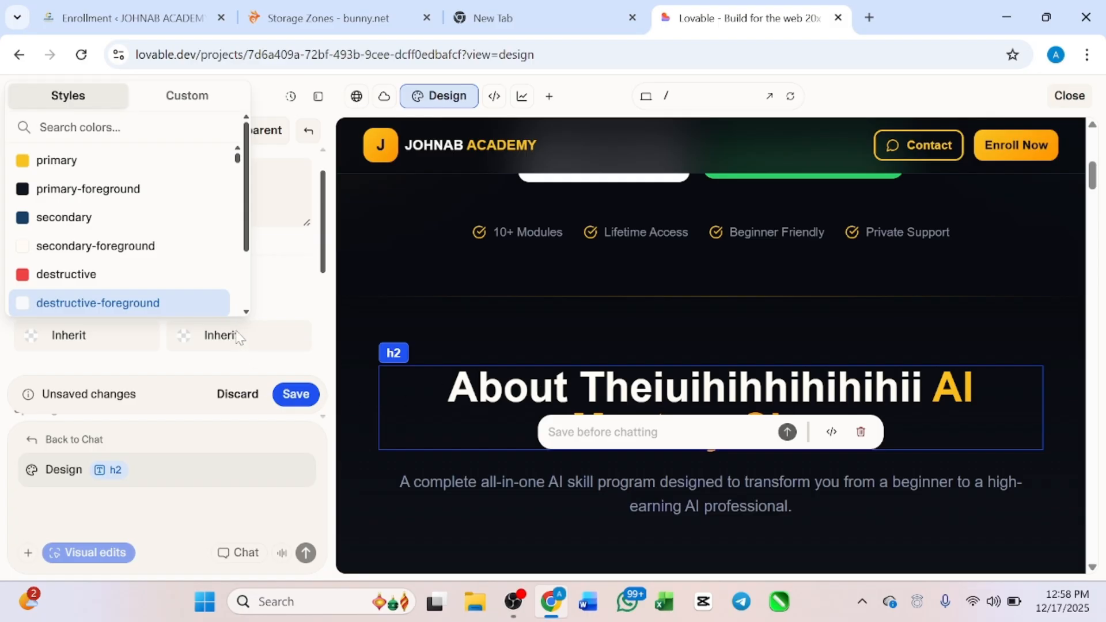
pyautogui.click(236, 339)
pyautogui.click(225, 341)
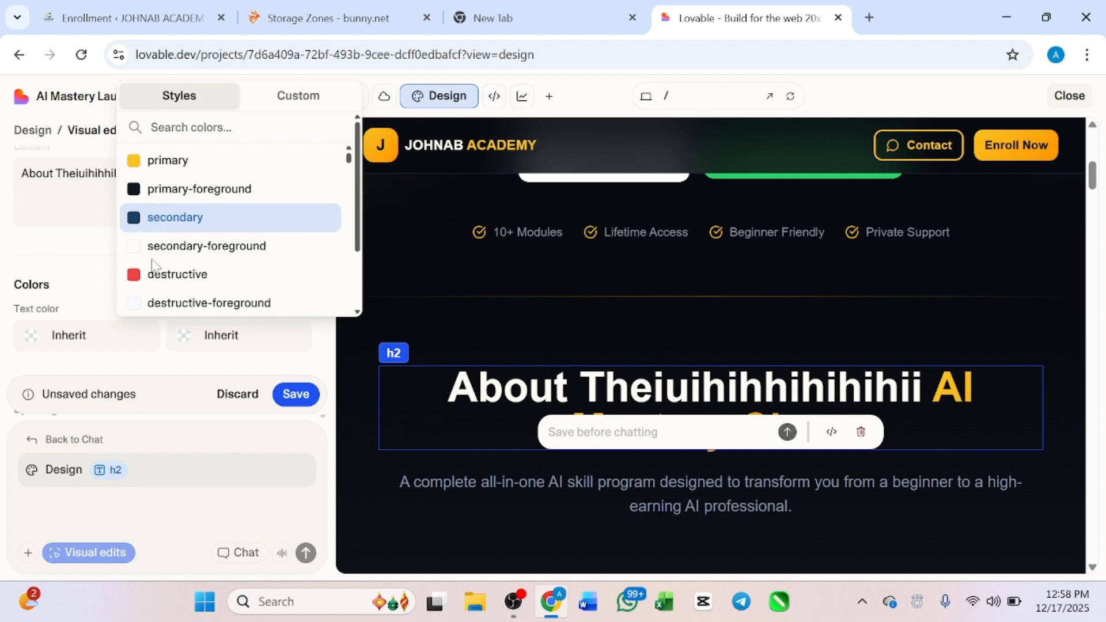
pyautogui.click(133, 282)
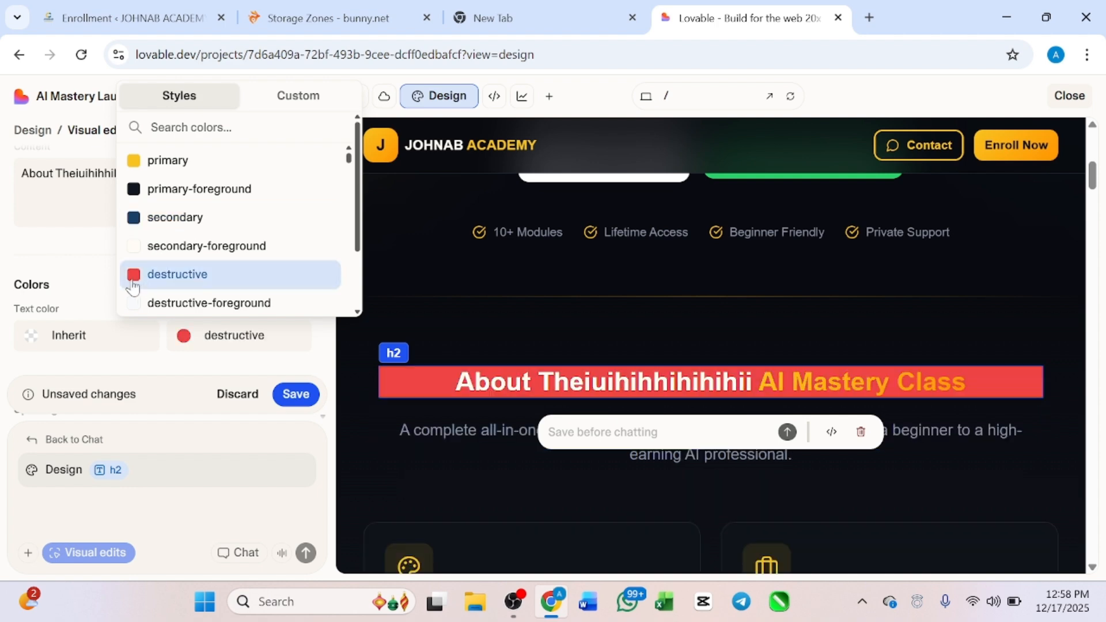
pyautogui.click(192, 189)
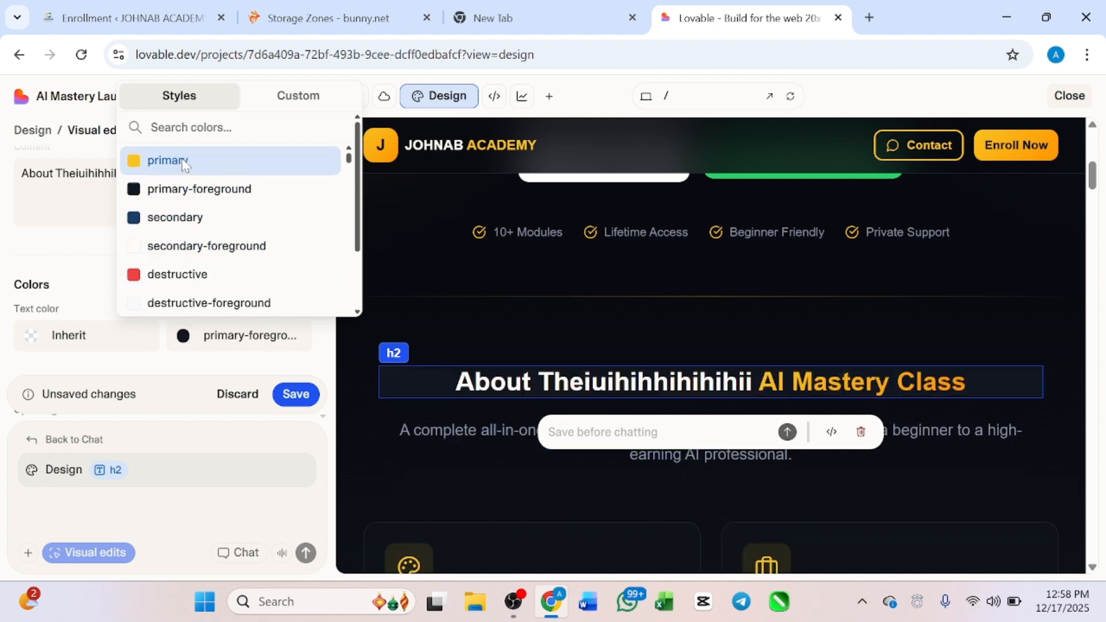
pyautogui.click(184, 164)
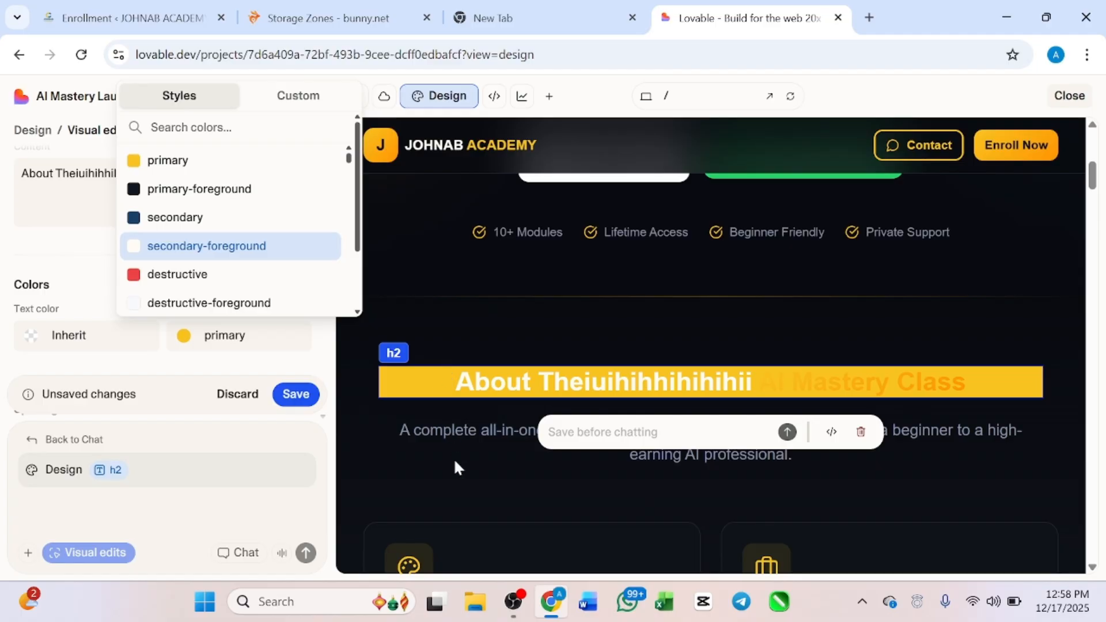
# Step: Select the hero section's container and set its text color to destructive
pyautogui.scroll(5, 454, 458)
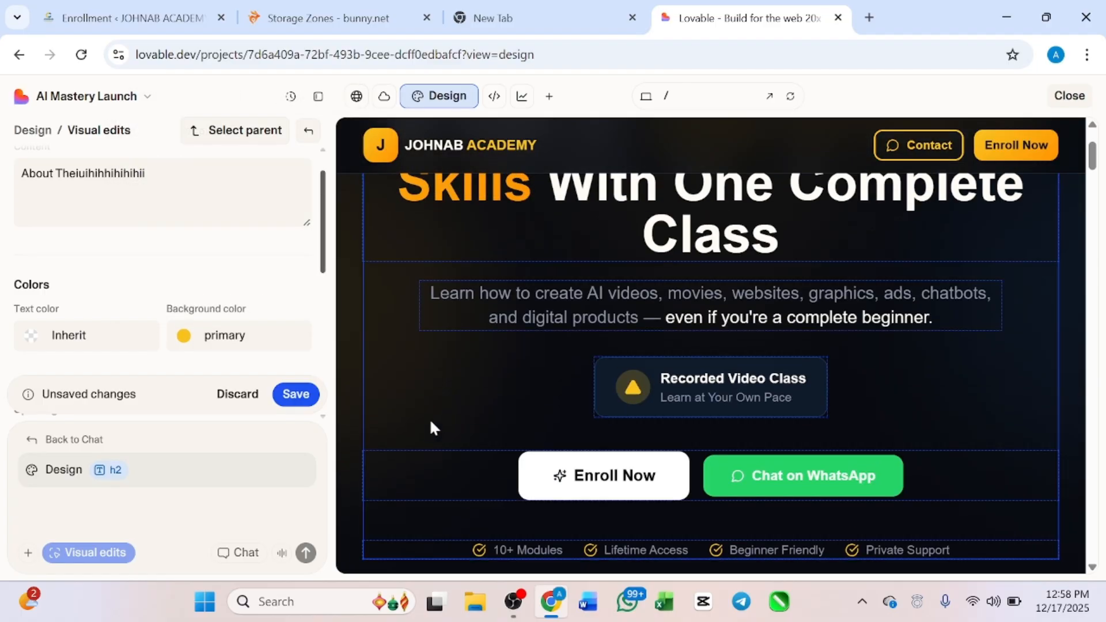
pyautogui.click(431, 423)
pyautogui.scroll(1, 70, 174)
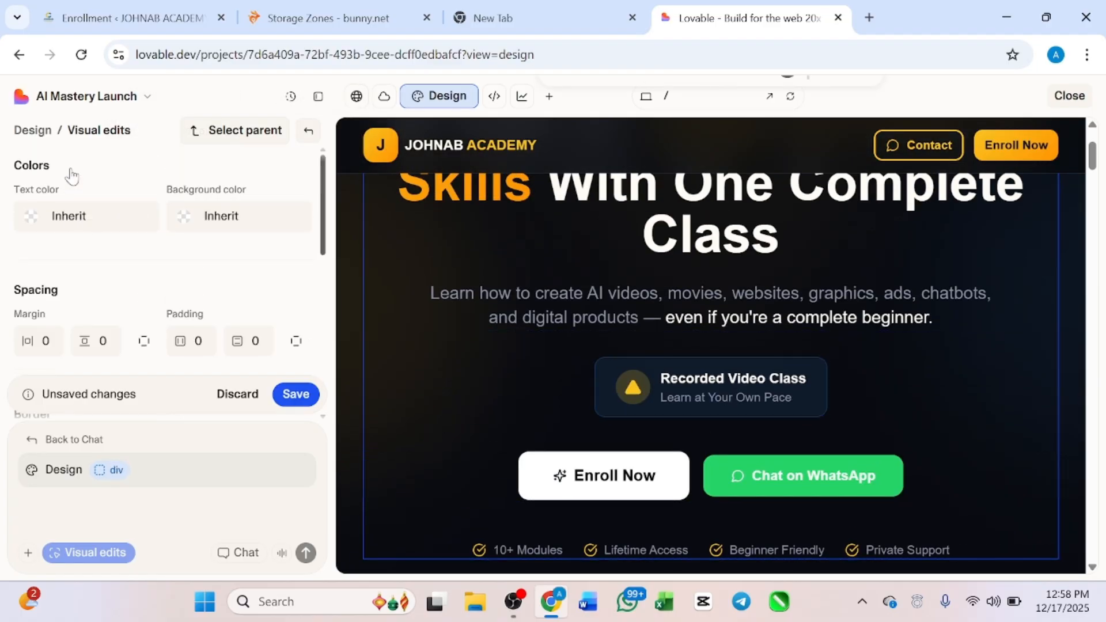
pyautogui.click(70, 217)
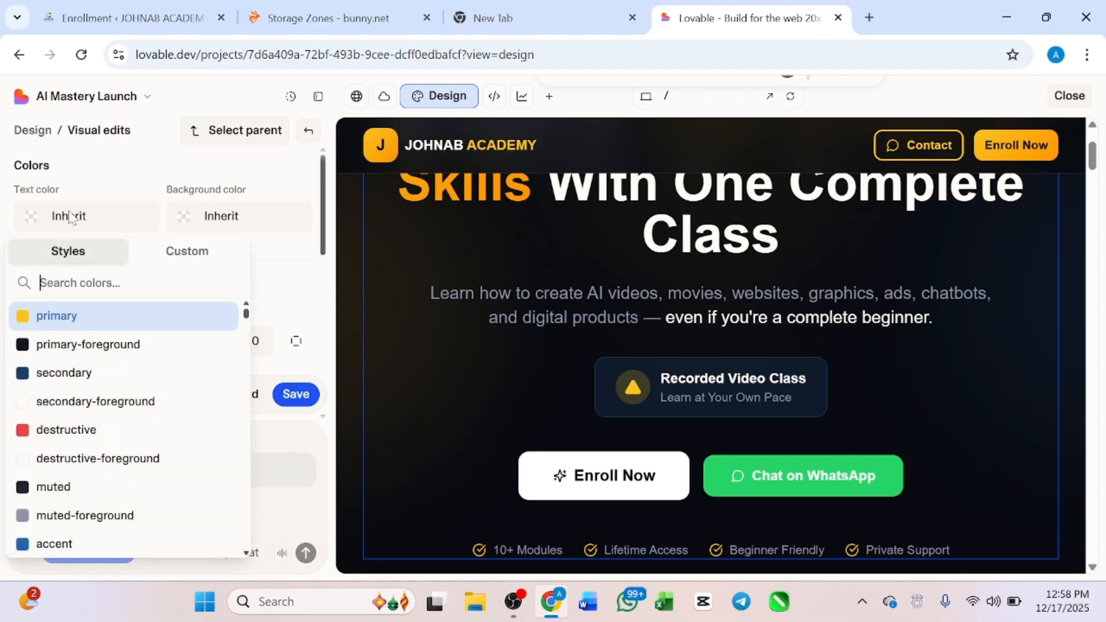
pyautogui.click(50, 438)
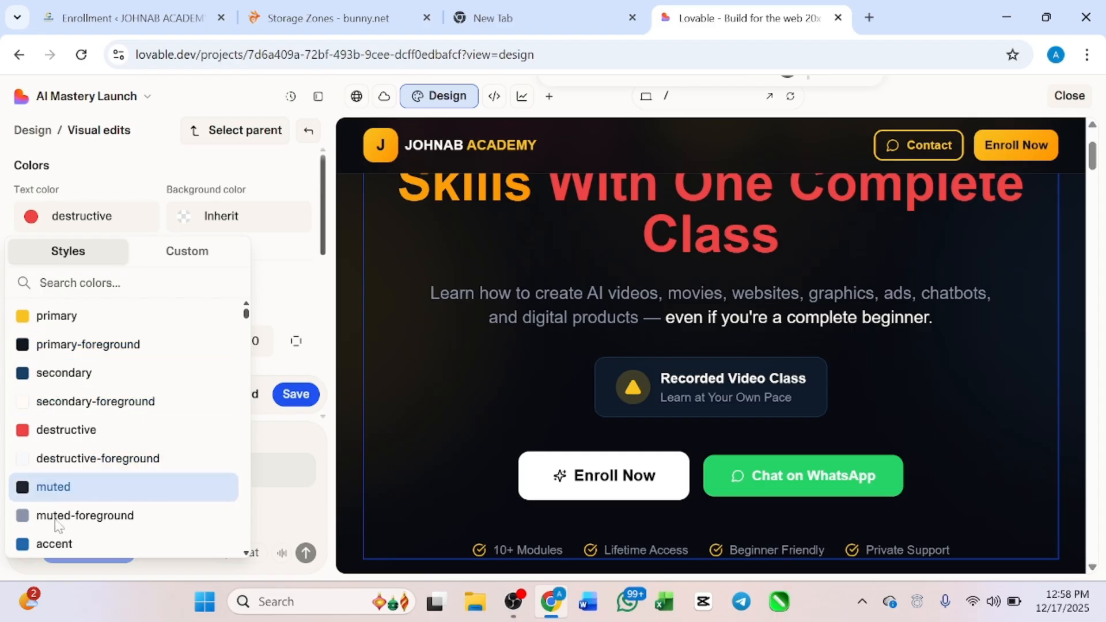
pyautogui.click(53, 488)
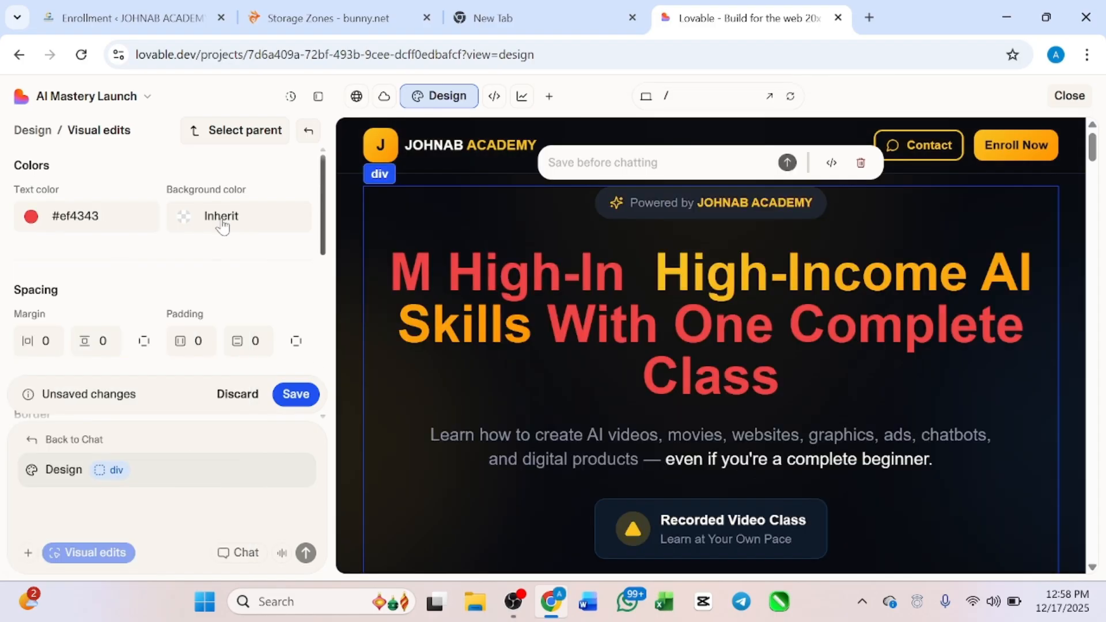
# Step: Set the background color of the hero section's container to destructive
pyautogui.click(223, 219)
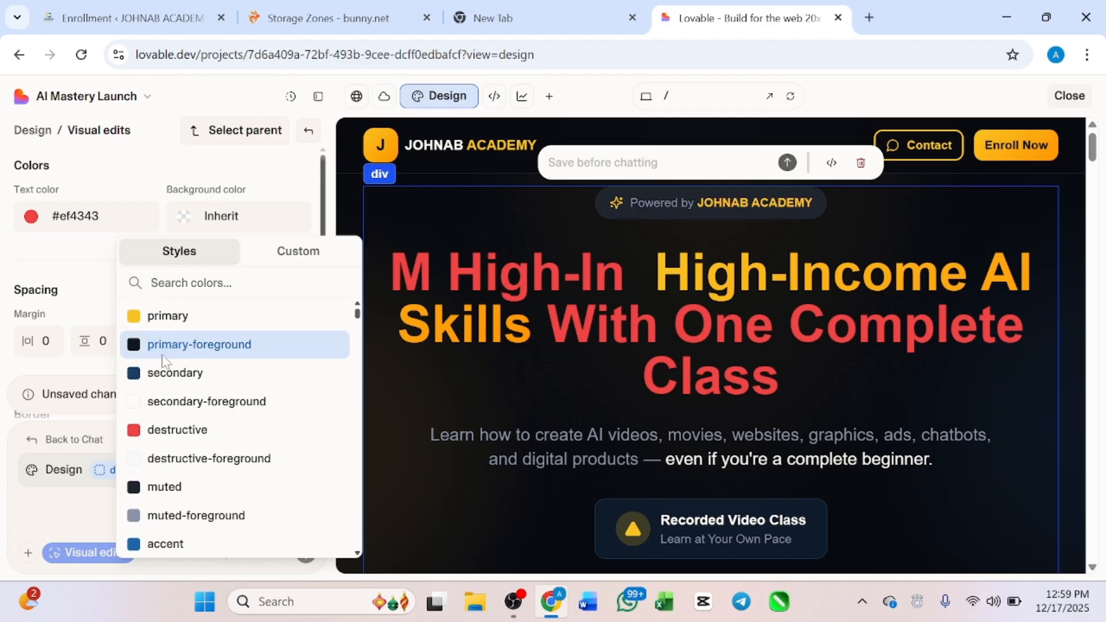
pyautogui.click(144, 436)
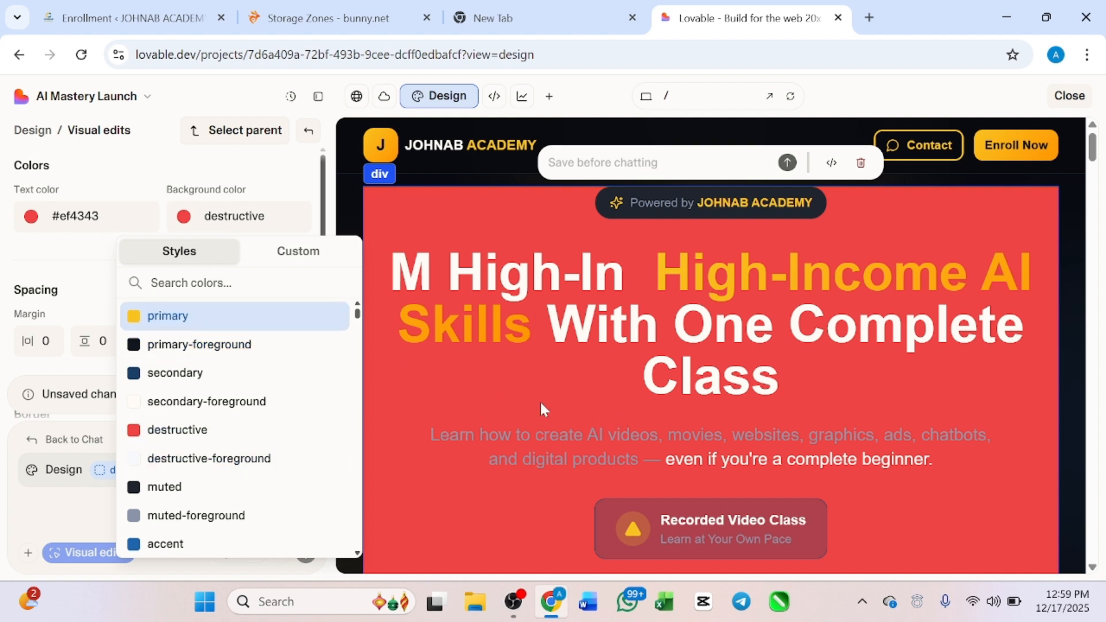
pyautogui.scroll(-1, 172, 317)
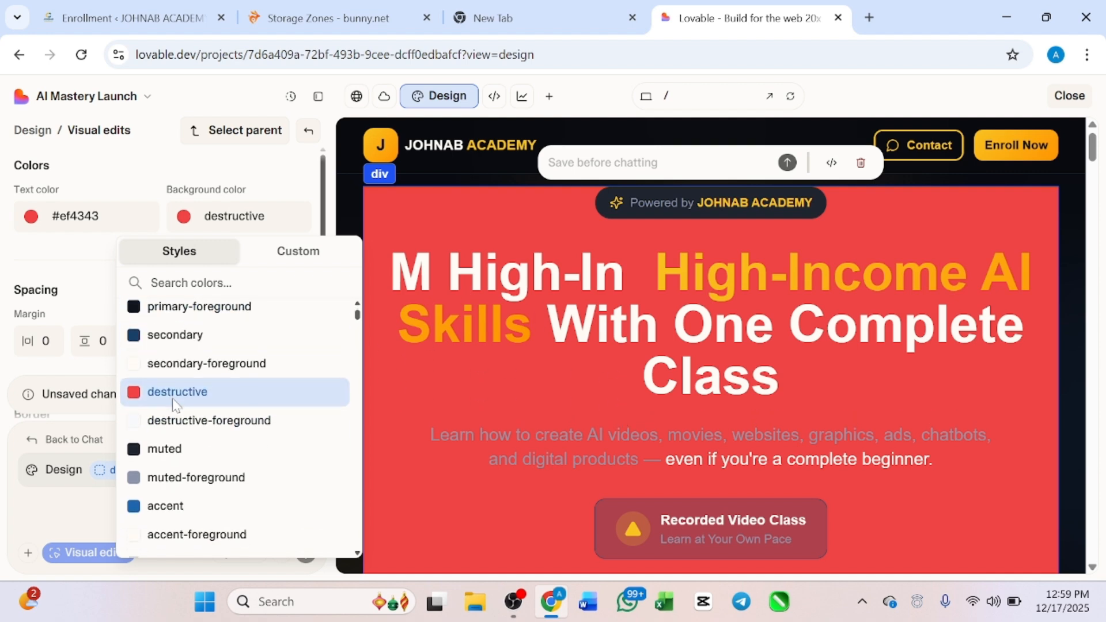
pyautogui.click(84, 266)
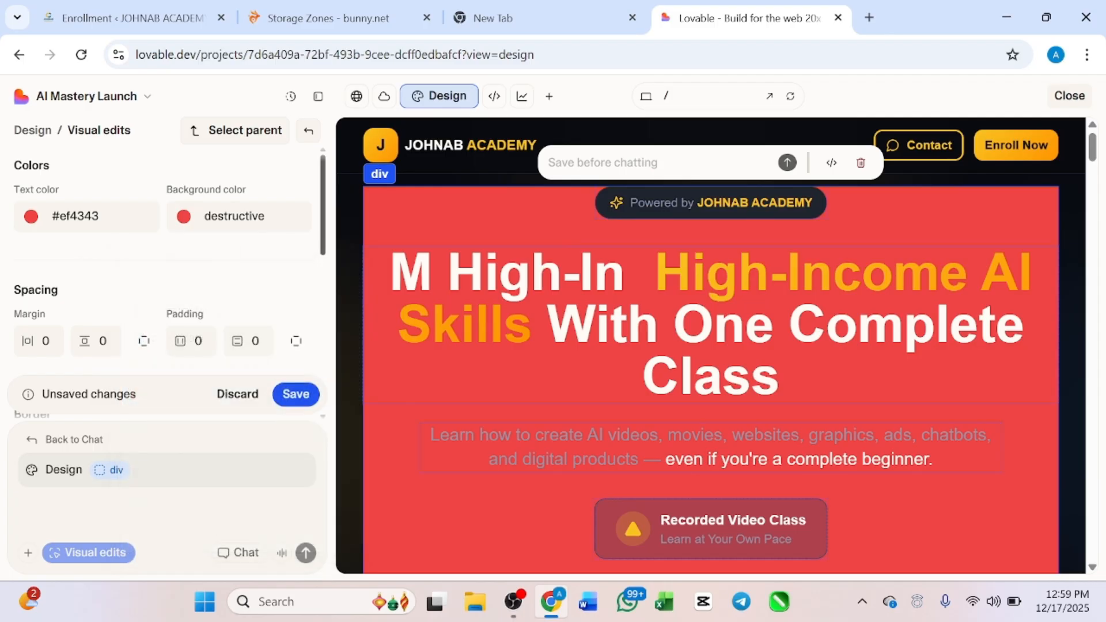
# Step: Review the recolored hero section, the "About" heading and the course module list in the page preview
pyautogui.scroll(-12, 615, 263)
pyautogui.scroll(8, 616, 265)
pyautogui.scroll(5, 615, 264)
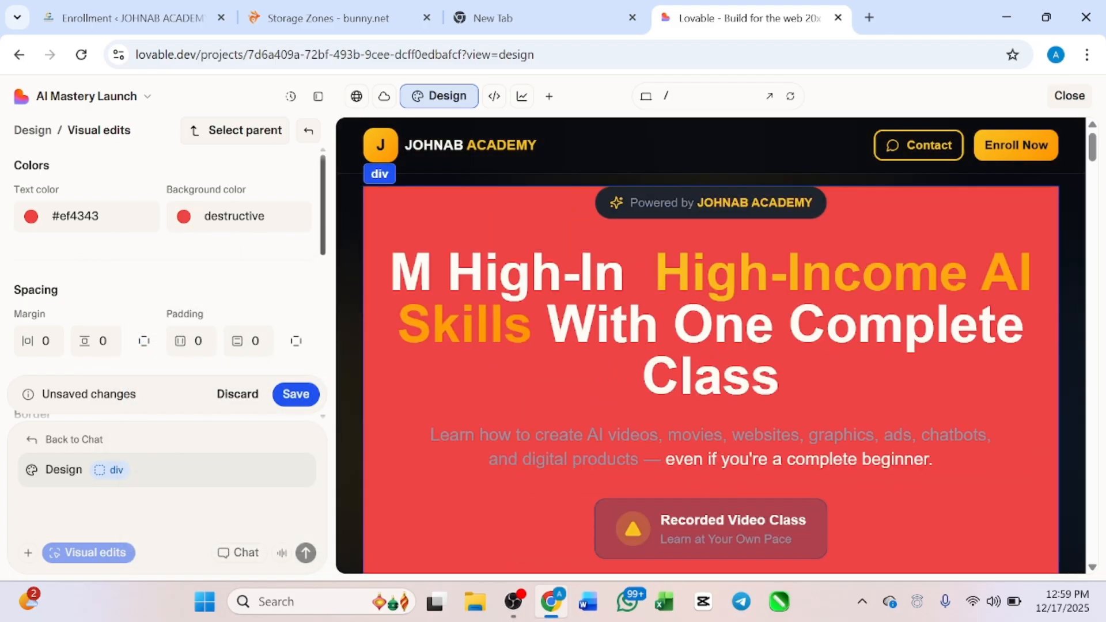
pyautogui.scroll(-12, 557, 292)
pyautogui.scroll(6, 555, 288)
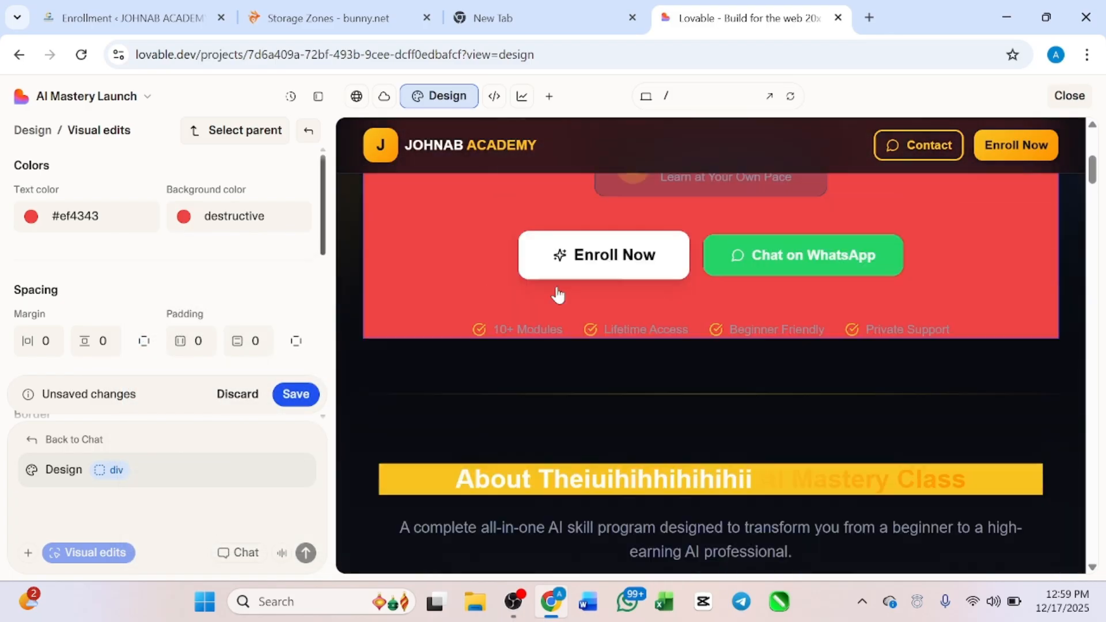
pyautogui.scroll(-10, 556, 292)
pyautogui.scroll(-1, 557, 294)
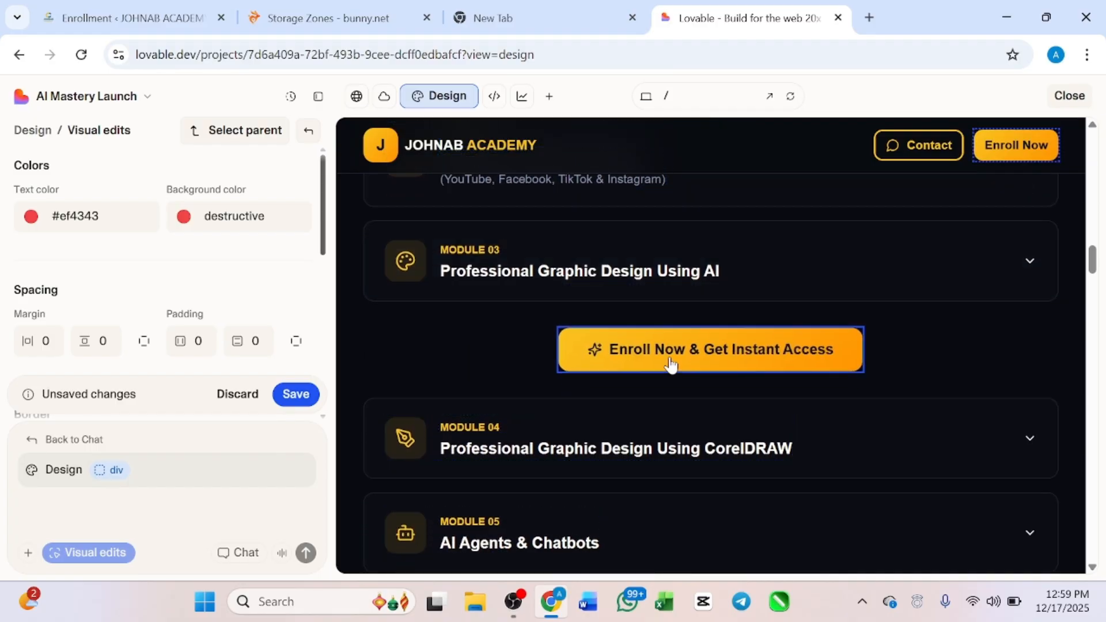
pyautogui.scroll(1, 639, 363)
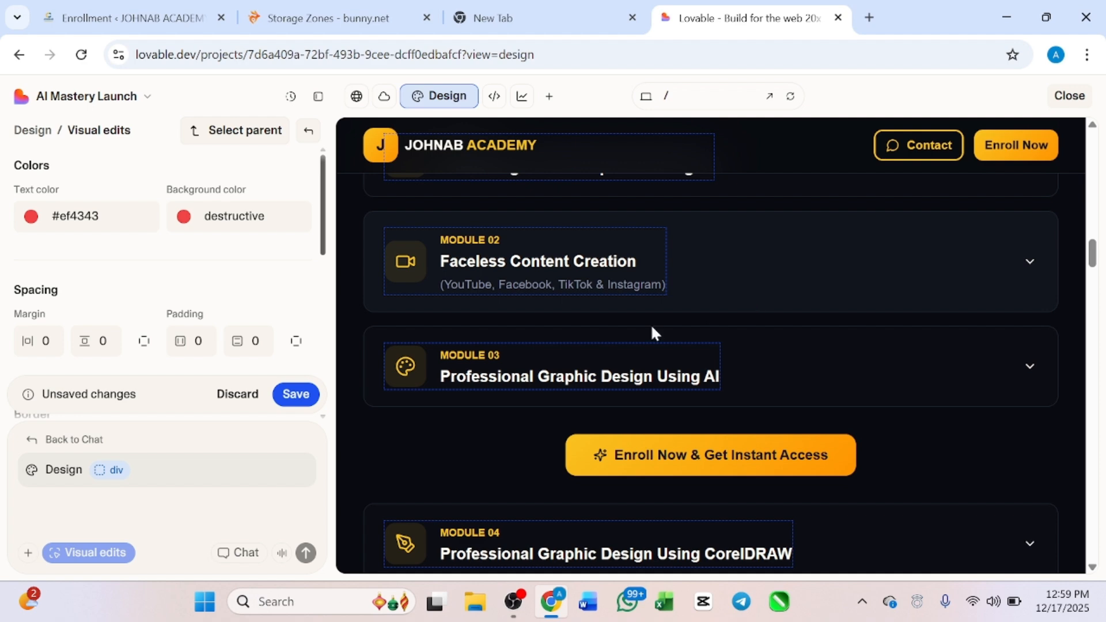
pyautogui.scroll(2, 511, 323)
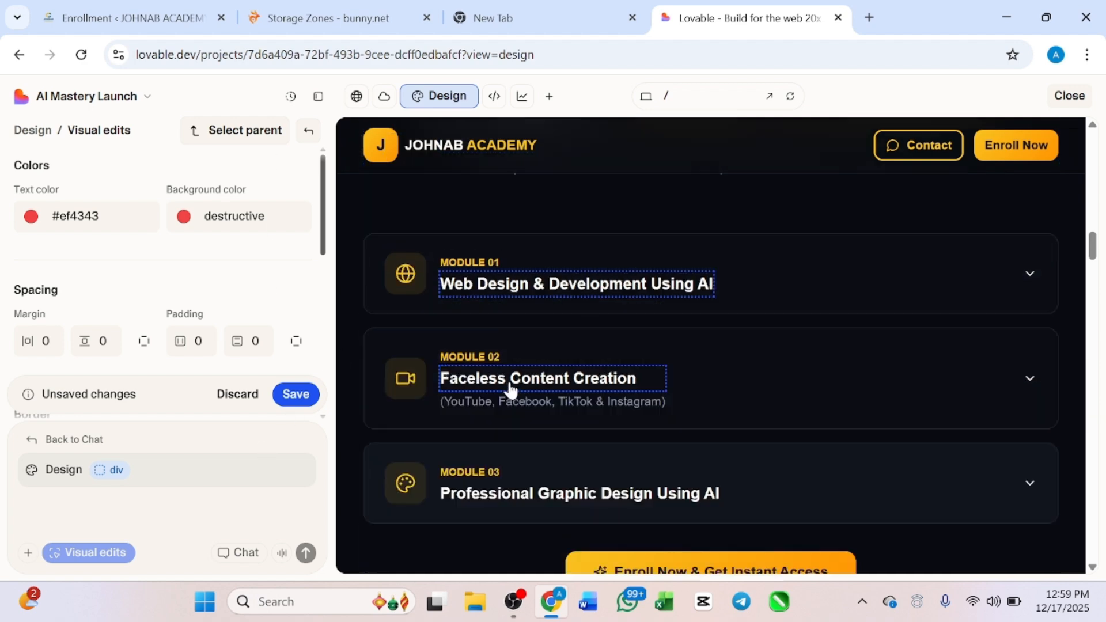
pyautogui.scroll(2, 803, 341)
pyautogui.scroll(5, 575, 291)
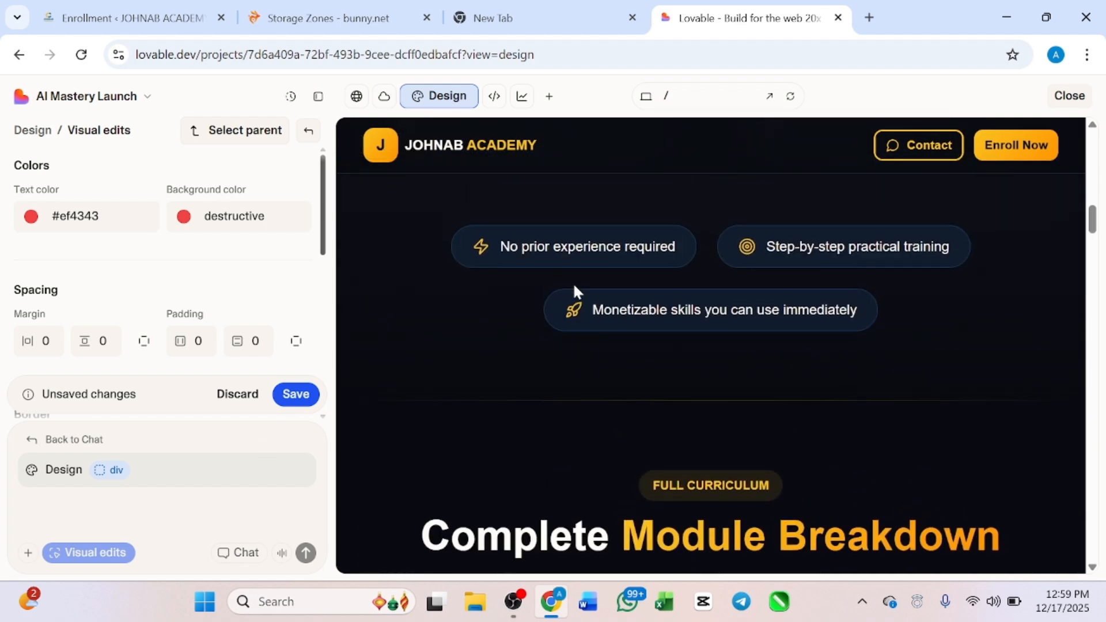
# Step: Discard the unsaved visual edits and check the hero and "About" sections in the page preview
pyautogui.scroll(8, 575, 291)
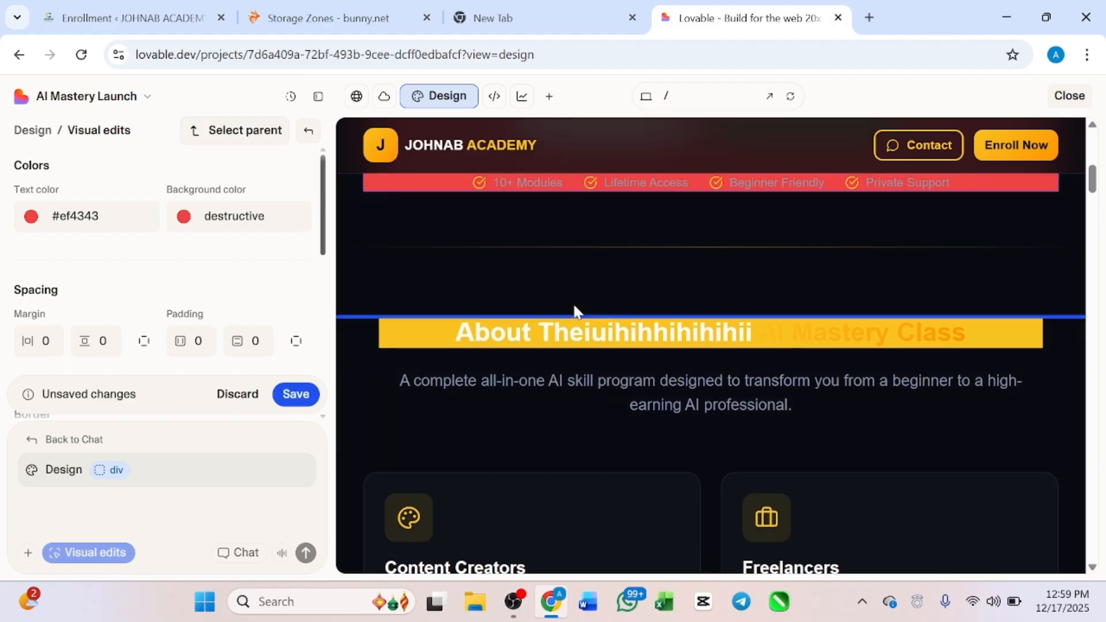
pyautogui.scroll(10, 575, 311)
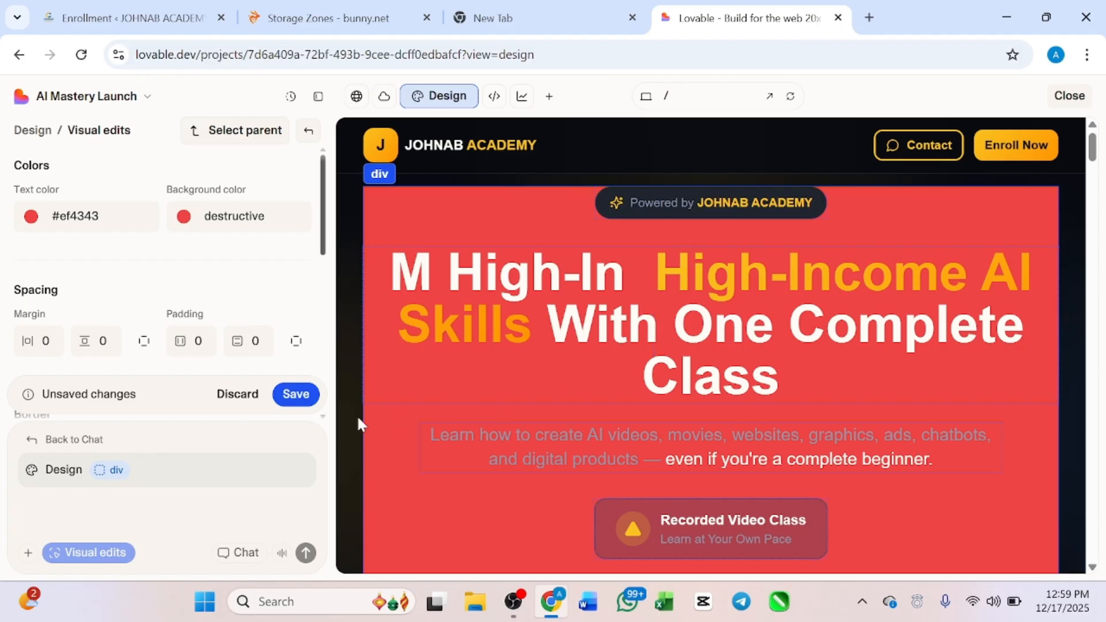
pyautogui.click(251, 398)
pyautogui.scroll(-9, 578, 326)
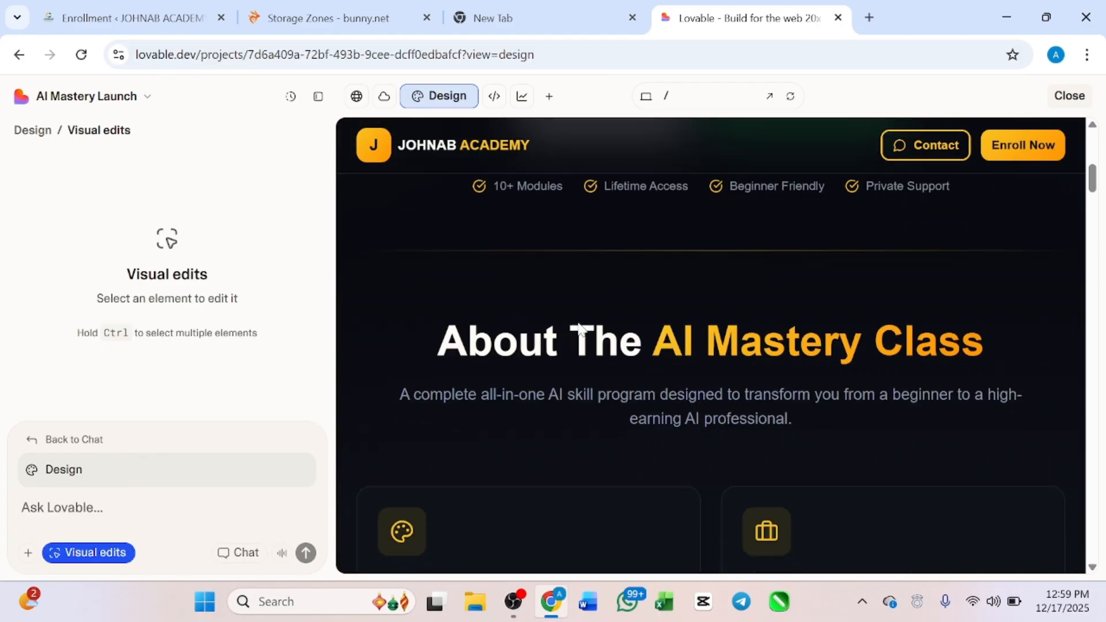
pyautogui.scroll(8, 640, 472)
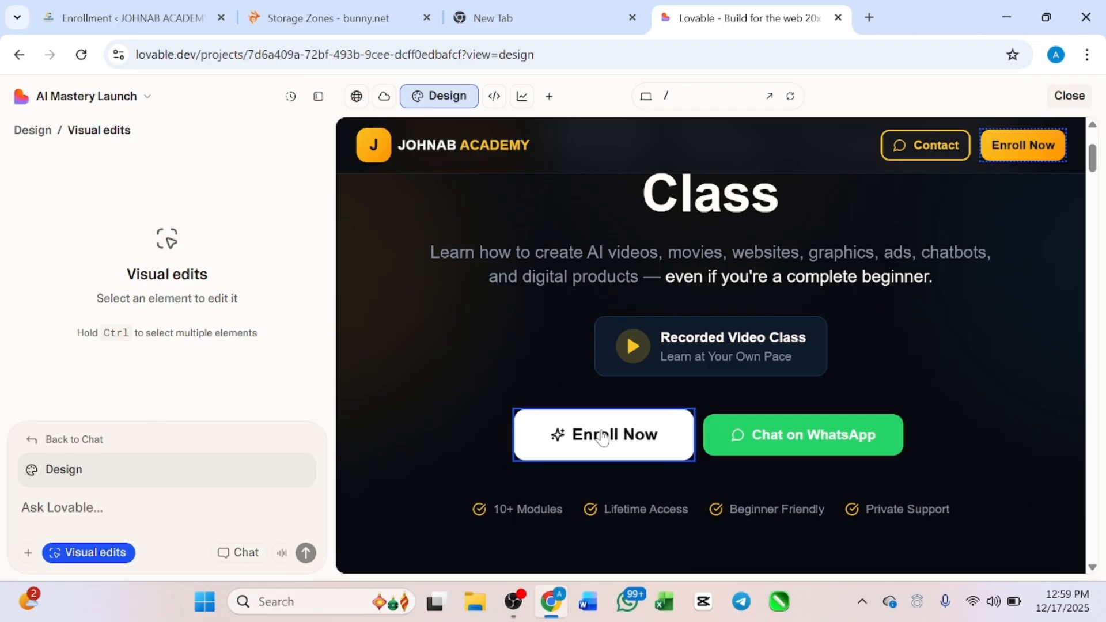
pyautogui.scroll(3, 482, 313)
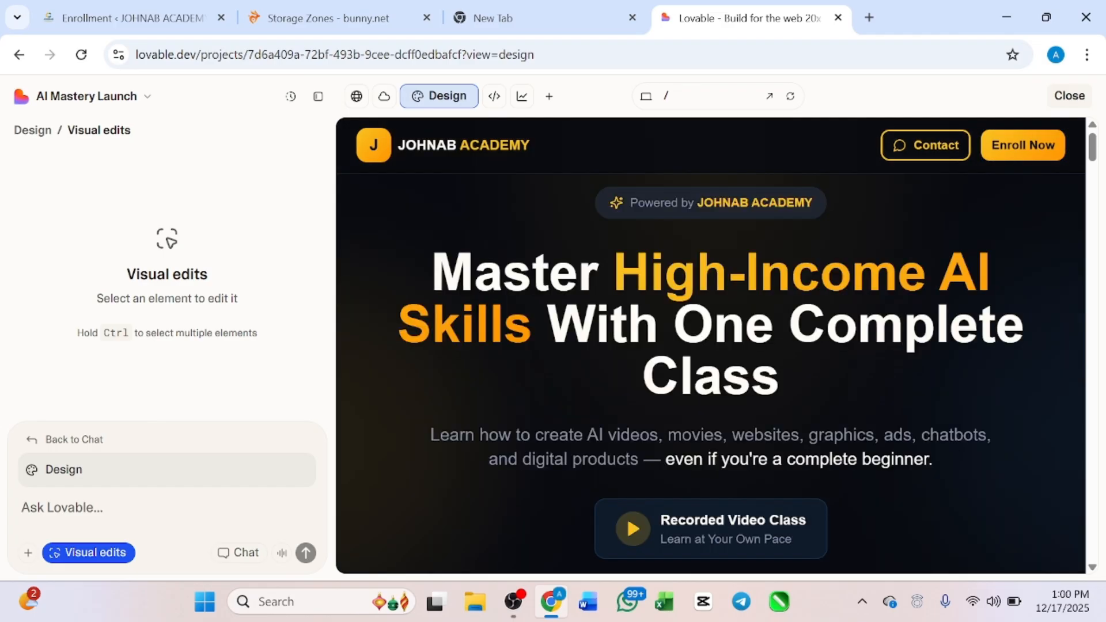
# Step: Open the project's version history and preview the "Make hero enroll button white" version
pyautogui.click(292, 98)
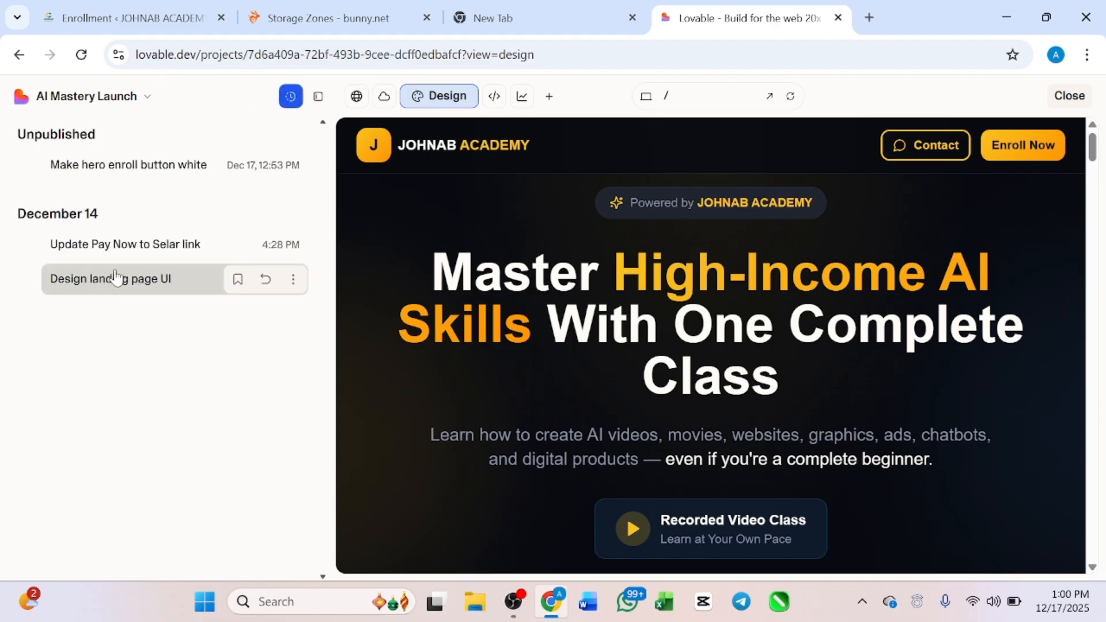
pyautogui.click(151, 168)
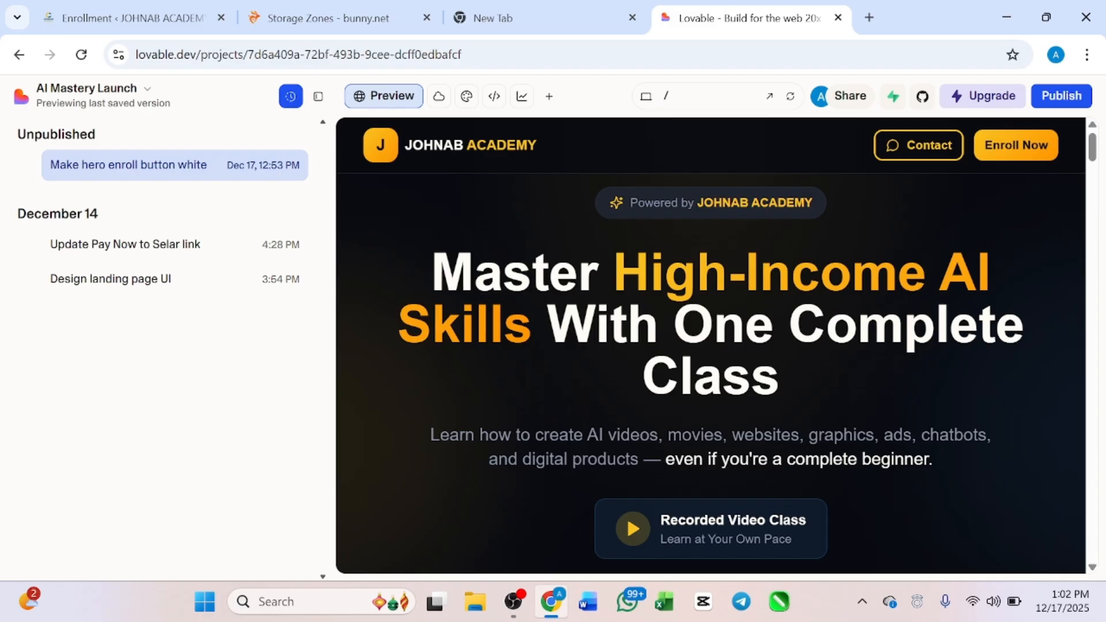
pyautogui.scroll(-8, 861, 250)
pyautogui.scroll(8, 861, 251)
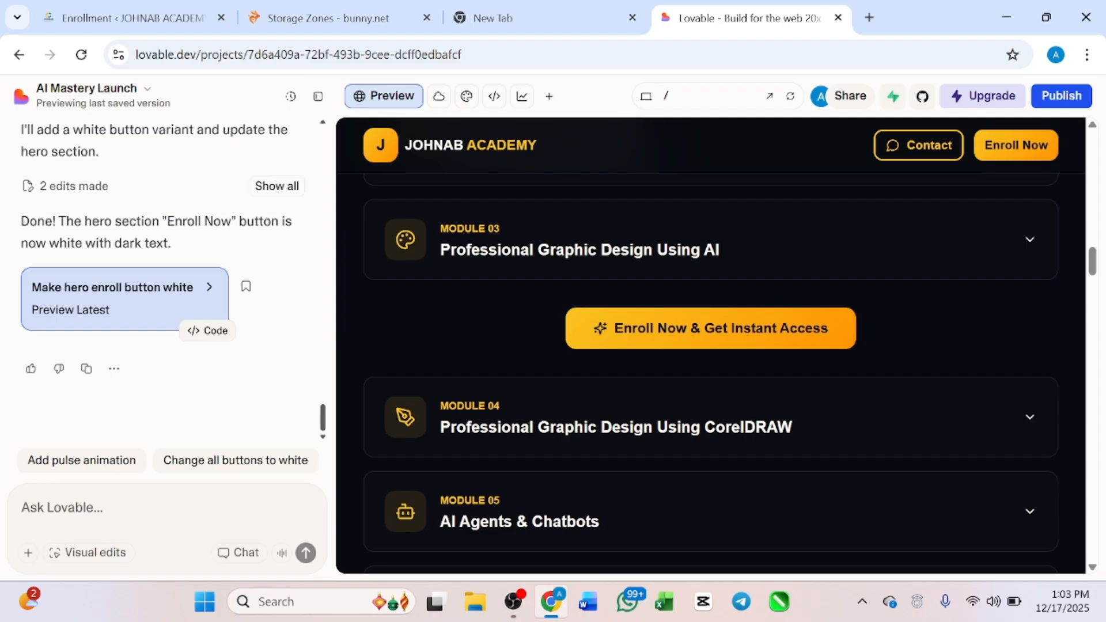
pyautogui.write('if click it should be redirect to the page of the link provided "https://selar.com/q5510a1774"')
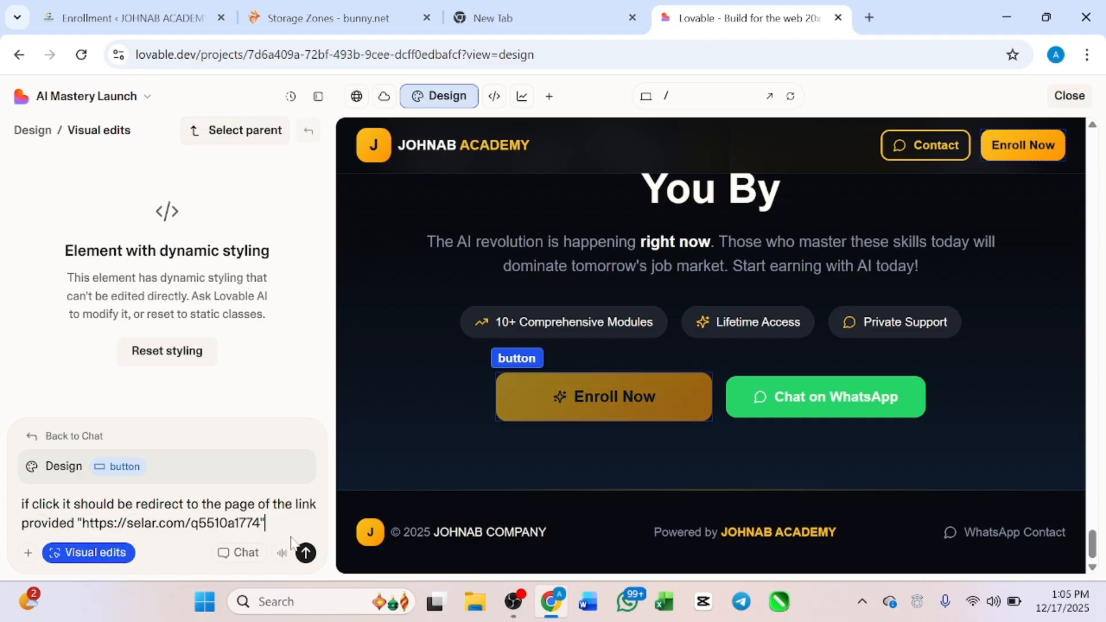
pyautogui.click(306, 554)
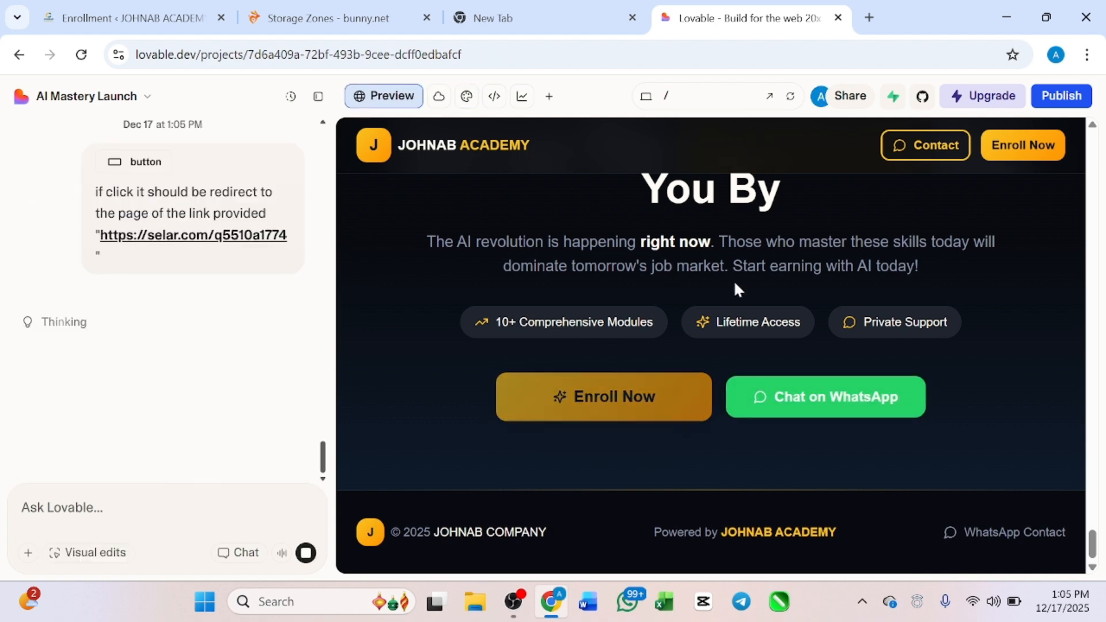
pyautogui.scroll(2, 735, 285)
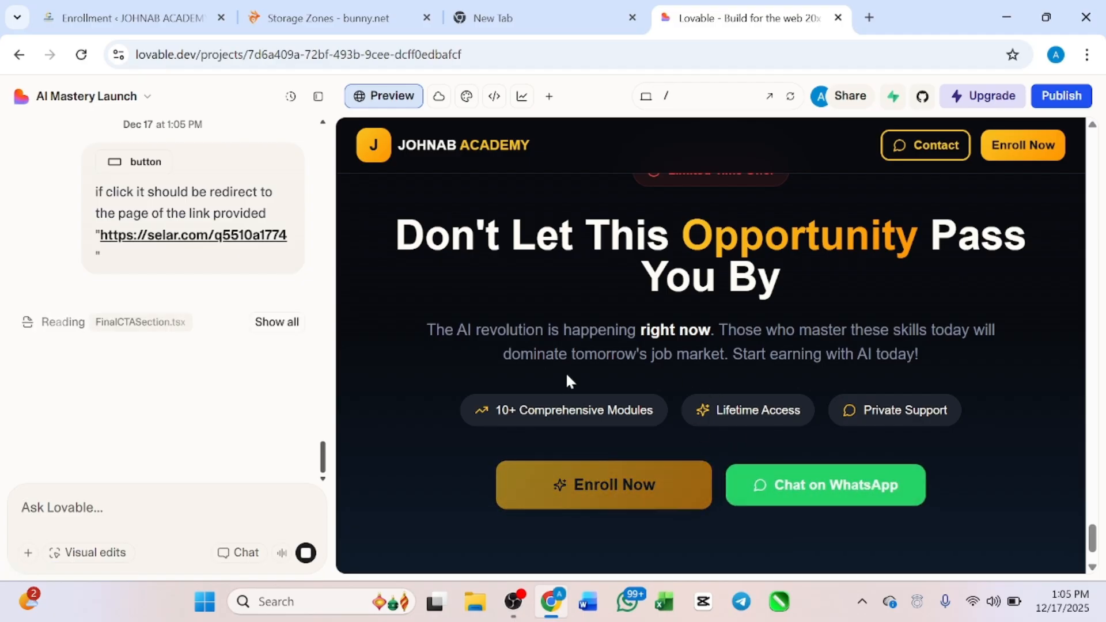
pyautogui.scroll(3, 294, 300)
pyautogui.scroll(-5, 295, 304)
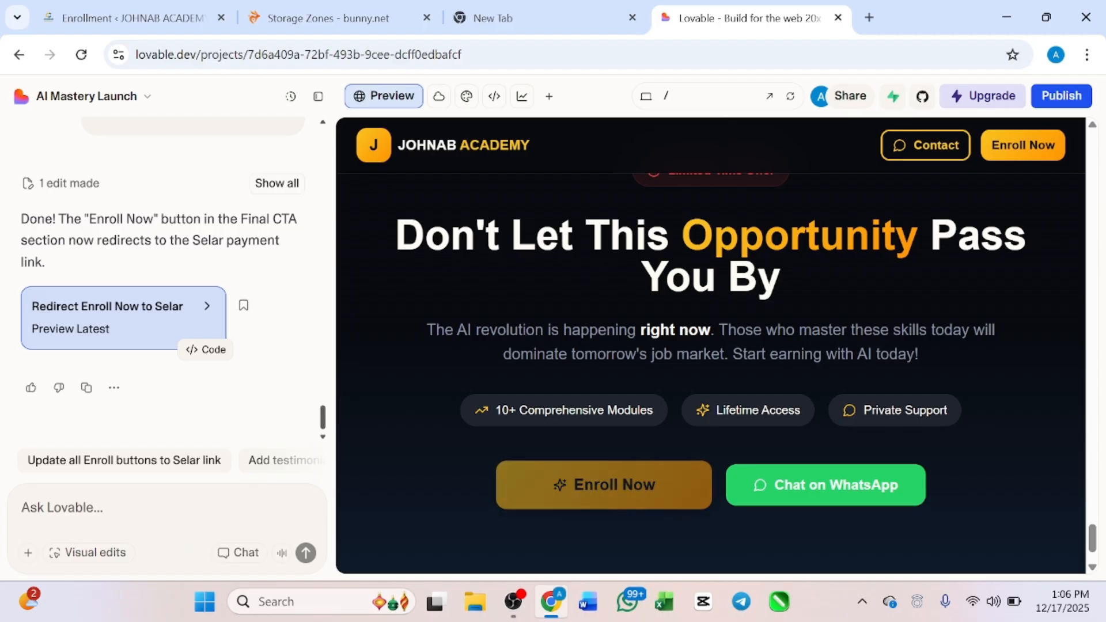
# Step: Test the closing section's Enroll Now button and review the AI Mastery Class product page on Selar
pyautogui.click(588, 494)
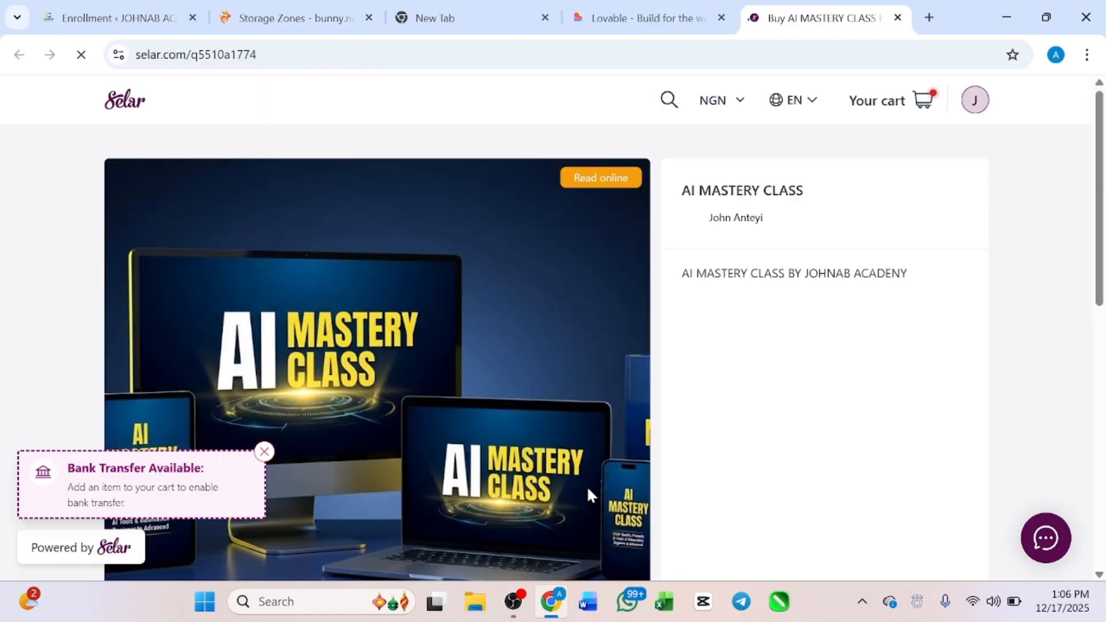
pyautogui.scroll(-6, 494, 398)
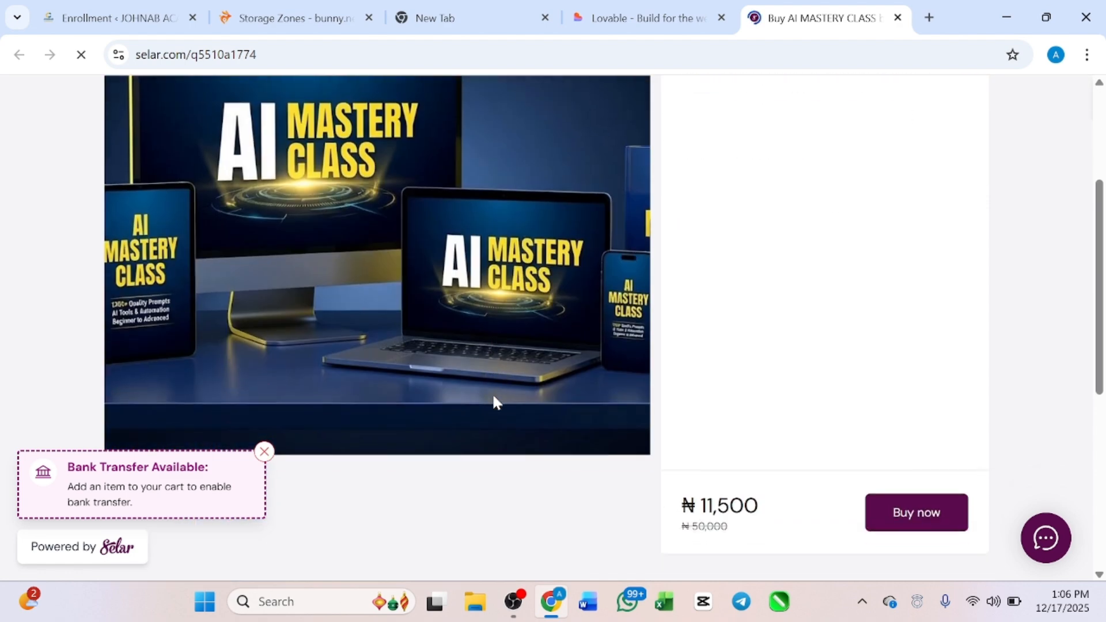
pyautogui.scroll(-5, 493, 401)
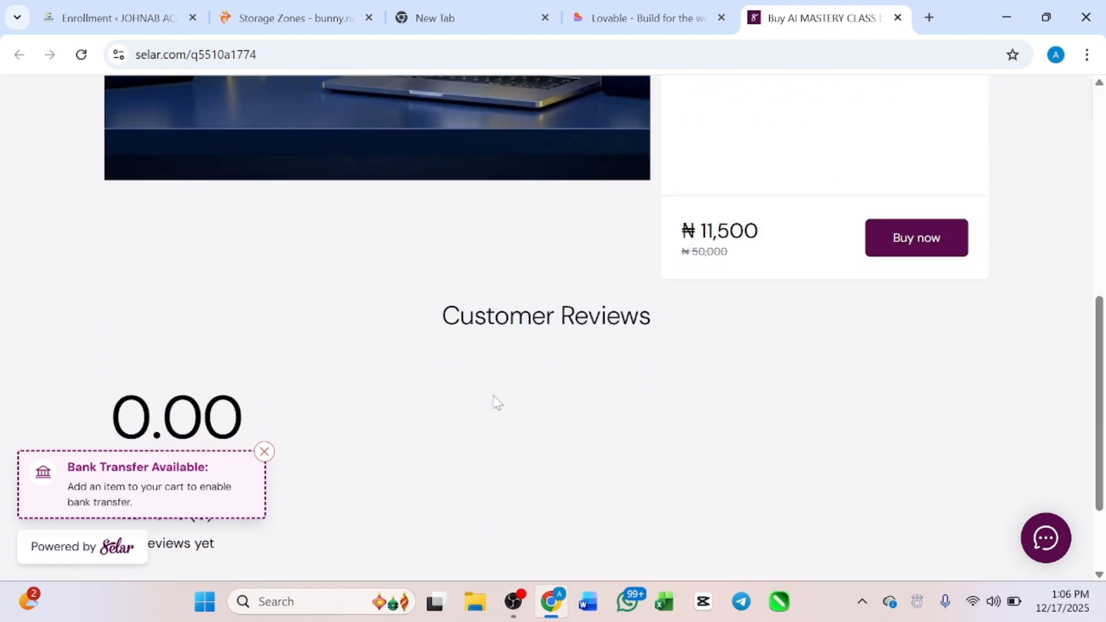
pyautogui.scroll(5, 494, 402)
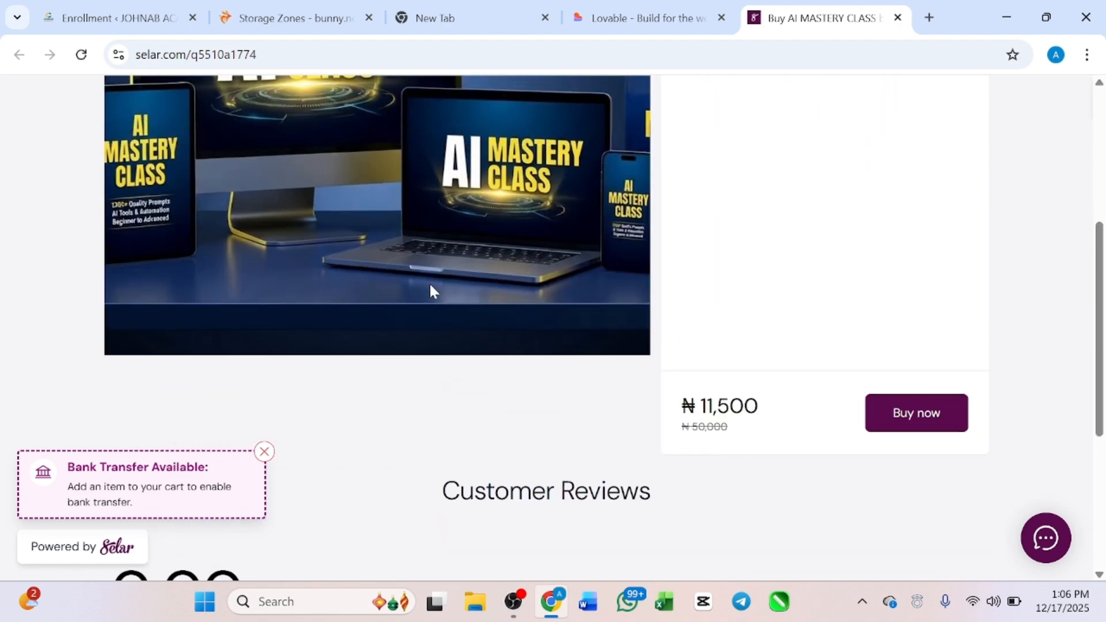
pyautogui.scroll(5, 430, 285)
pyautogui.scroll(-10, 430, 285)
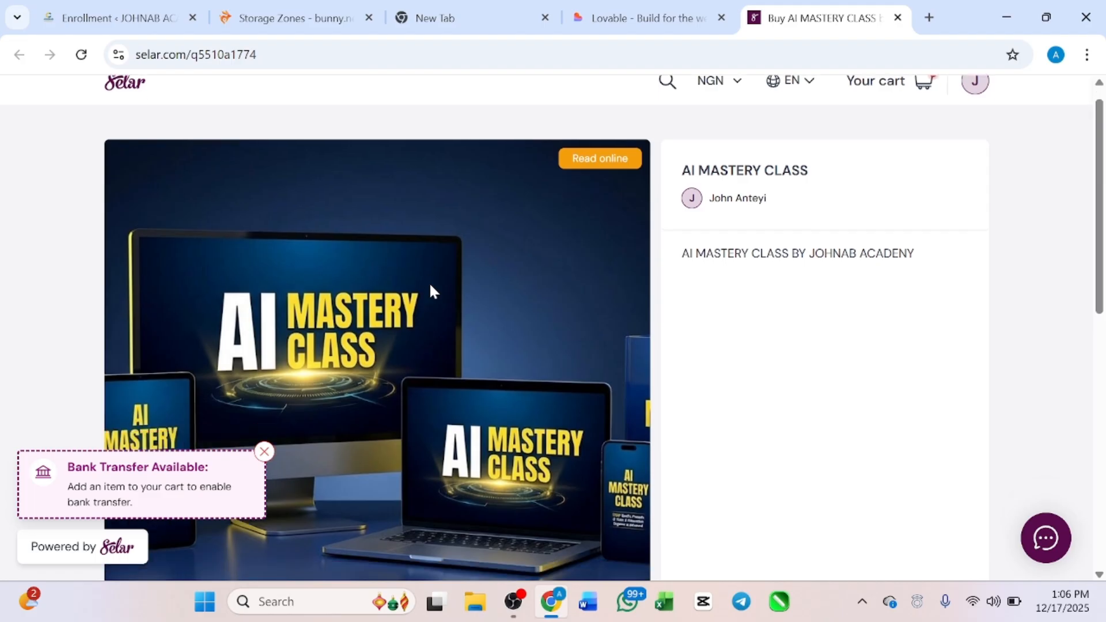
pyautogui.scroll(3, 430, 286)
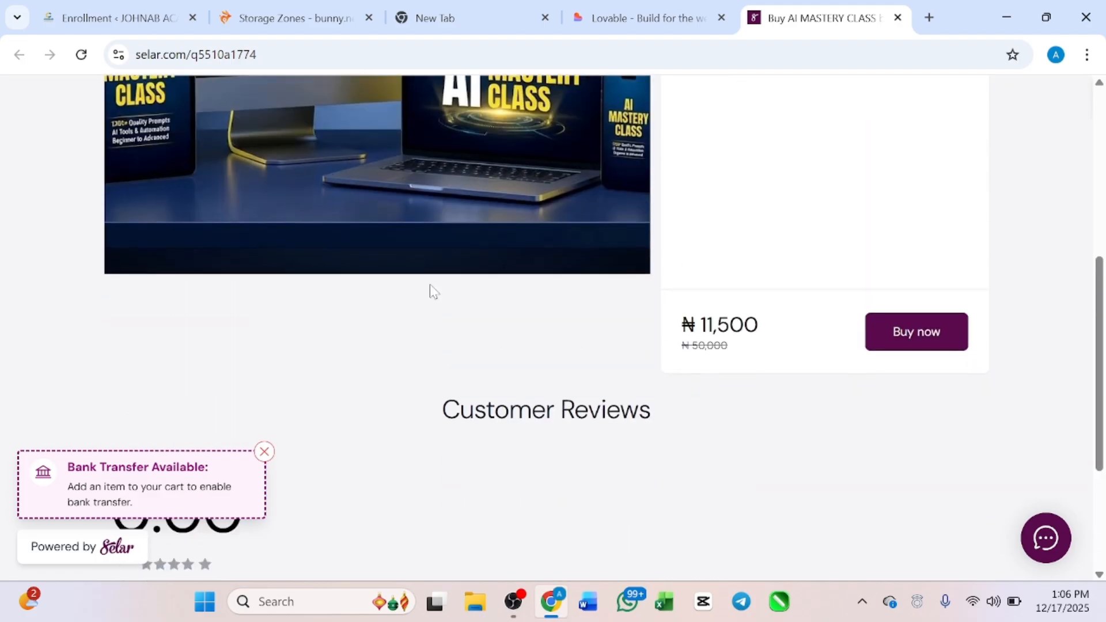
pyautogui.scroll(5, 430, 285)
pyautogui.scroll(-4, 430, 285)
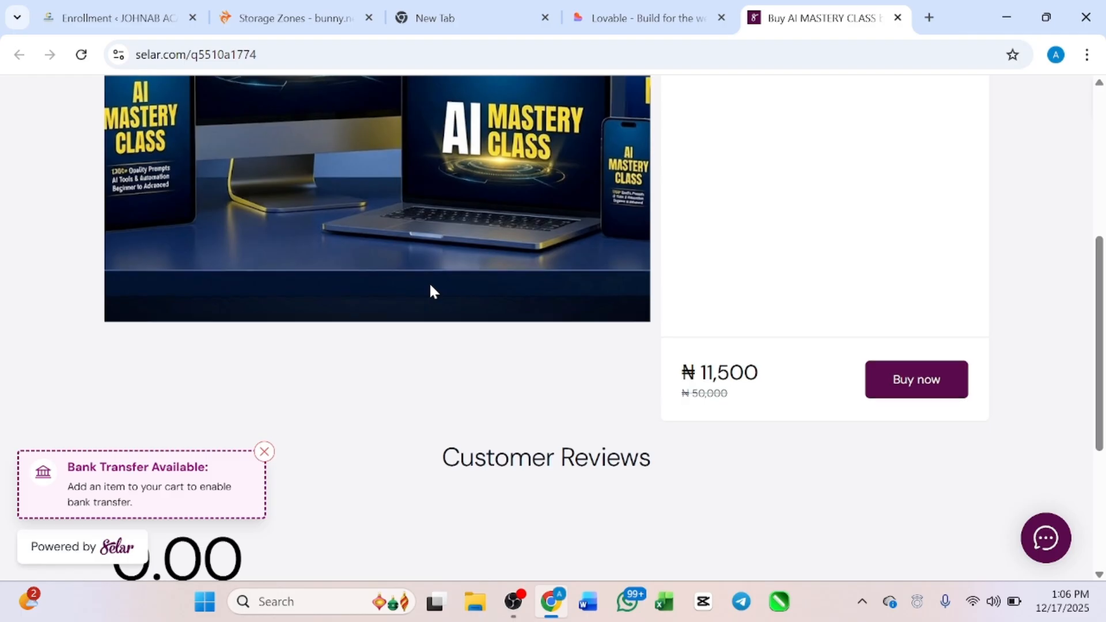
pyautogui.scroll(-1, 430, 286)
pyautogui.scroll(-1, 431, 286)
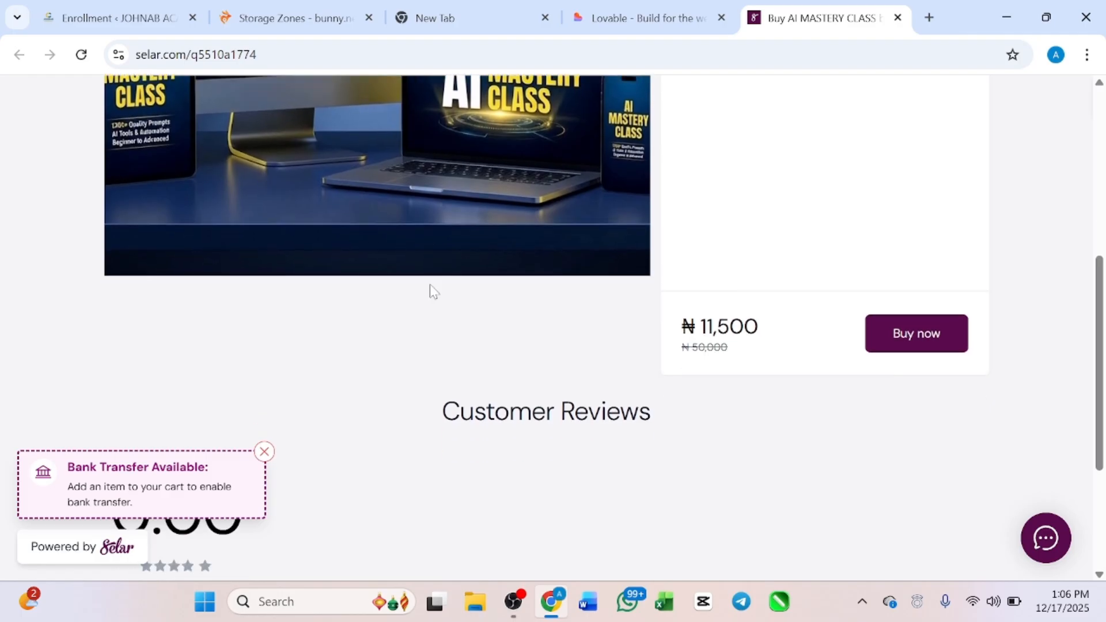
pyautogui.scroll(4, 431, 286)
pyautogui.scroll(-4, 430, 286)
pyautogui.scroll(-5, 431, 286)
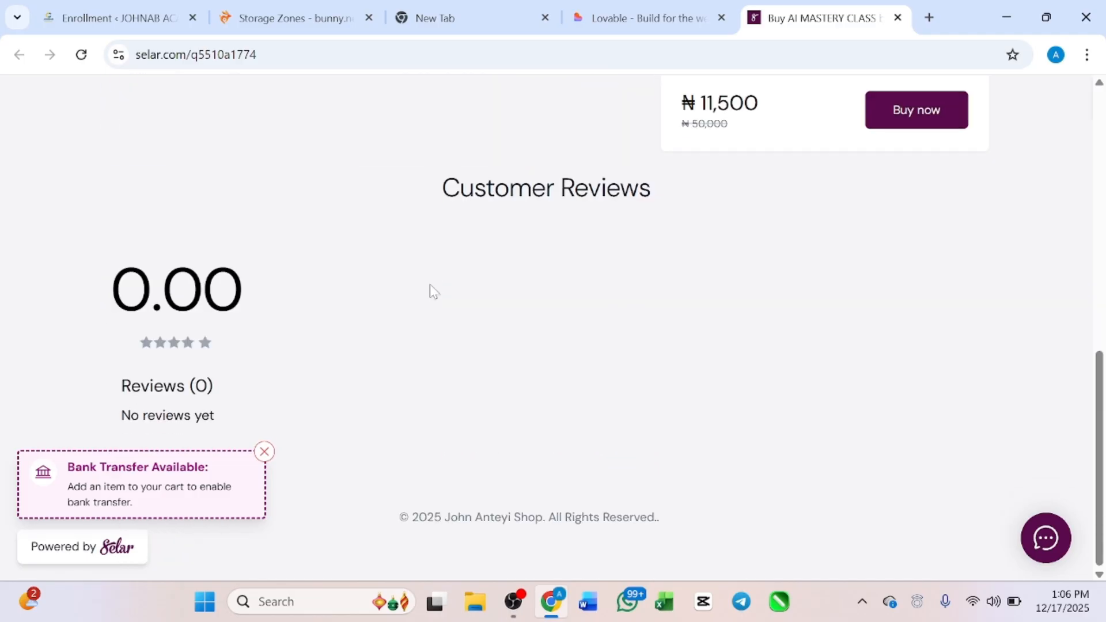
pyautogui.scroll(7, 430, 285)
pyautogui.scroll(-2, 883, 482)
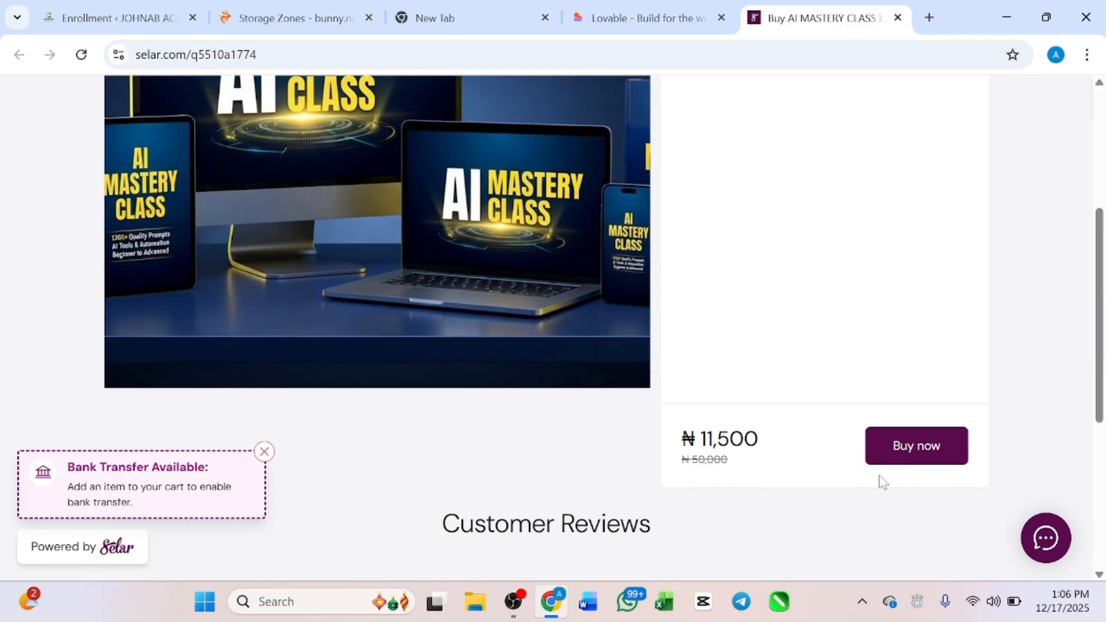
# Step: Start buying the AI Mastery Class, examine the payment options at checkout, and close the cart
pyautogui.click(901, 444)
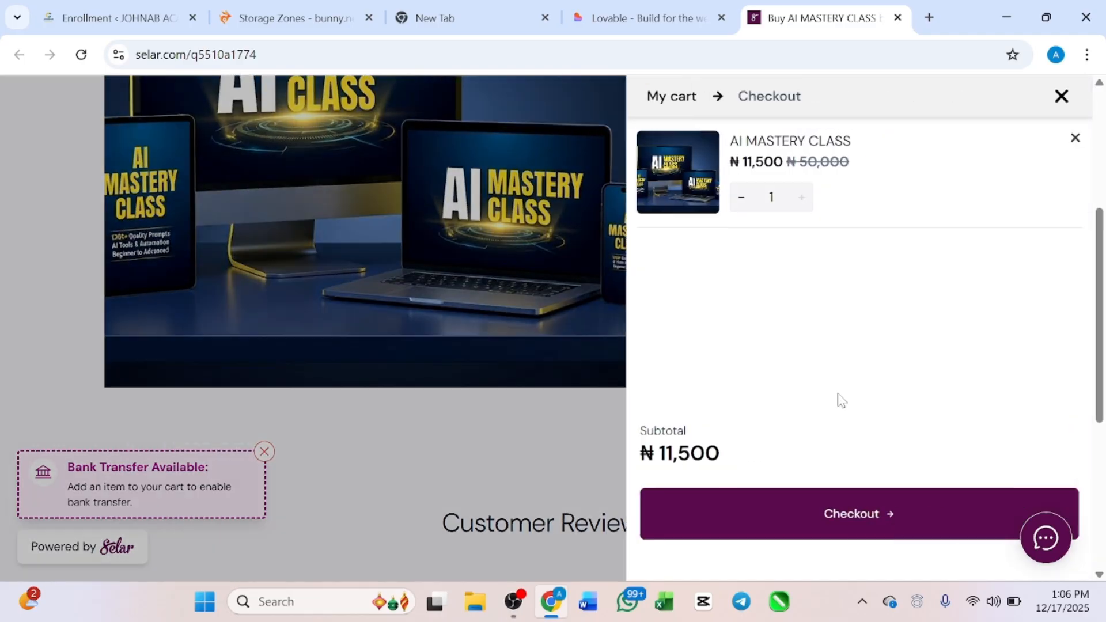
pyautogui.scroll(-5, 840, 400)
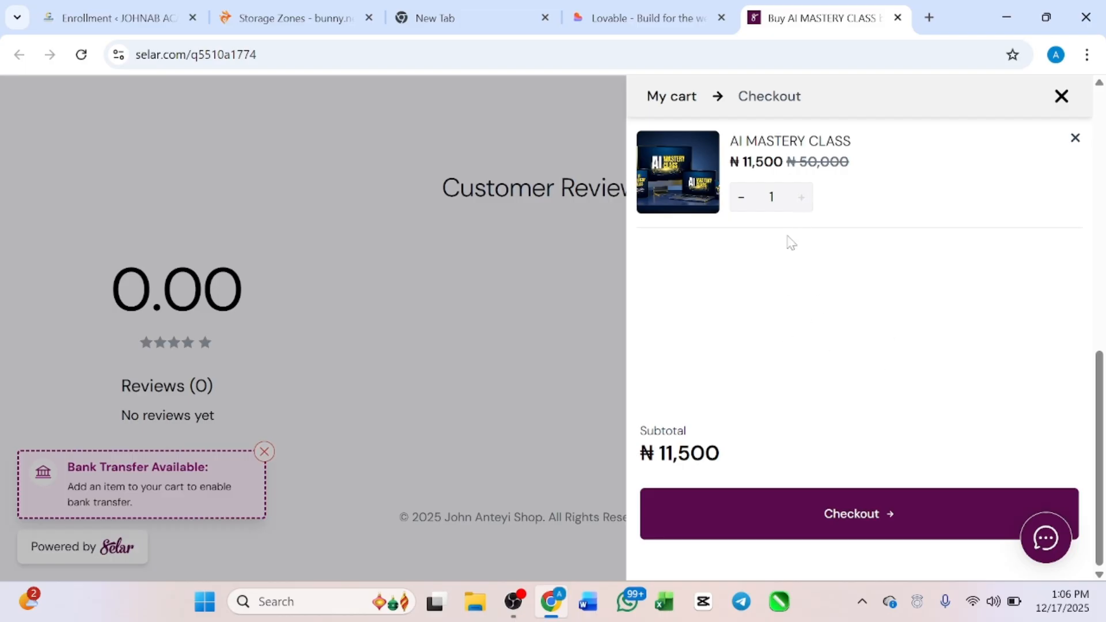
pyautogui.click(806, 525)
pyautogui.scroll(-3, 823, 460)
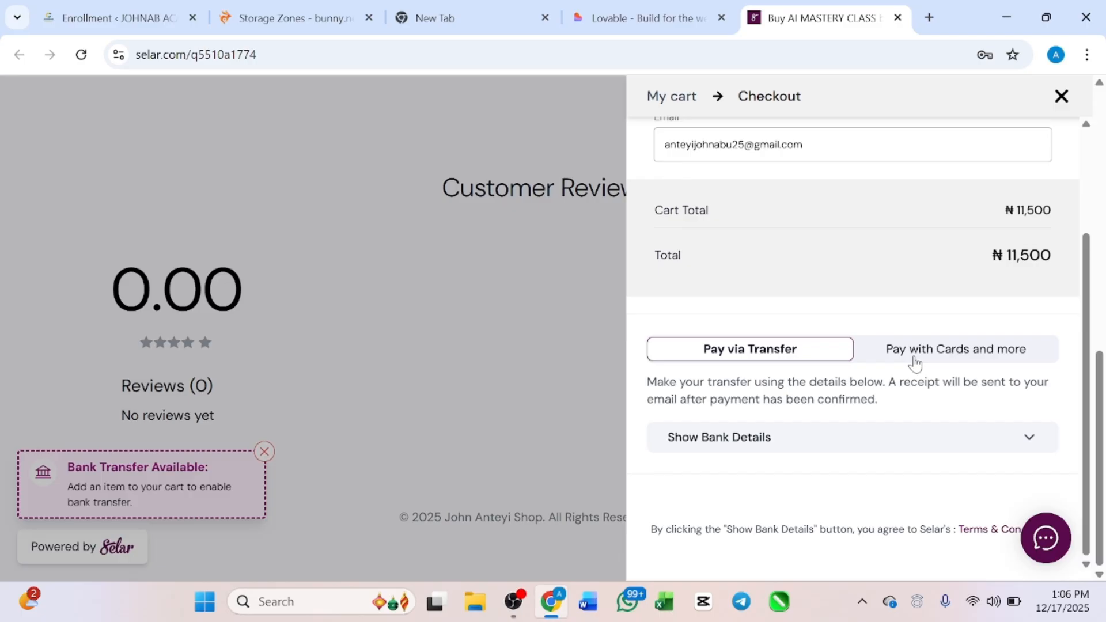
pyautogui.click(1061, 102)
# Step: Switch back to Lovable and examine the payment and closing sections in the page preview
pyautogui.click(648, 18)
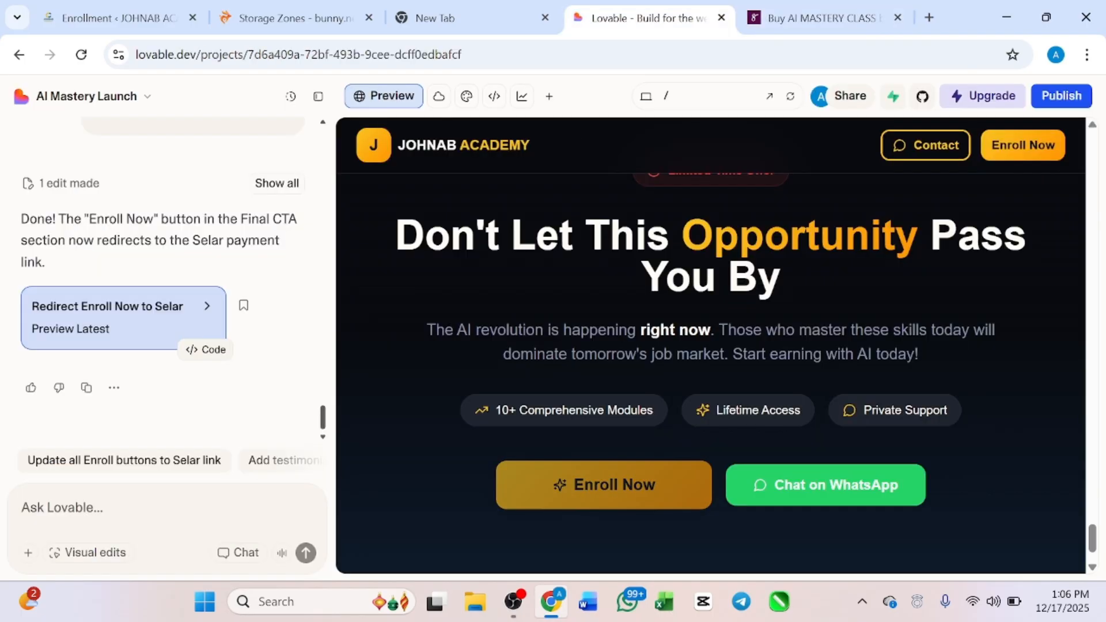
pyautogui.scroll(-2, 498, 354)
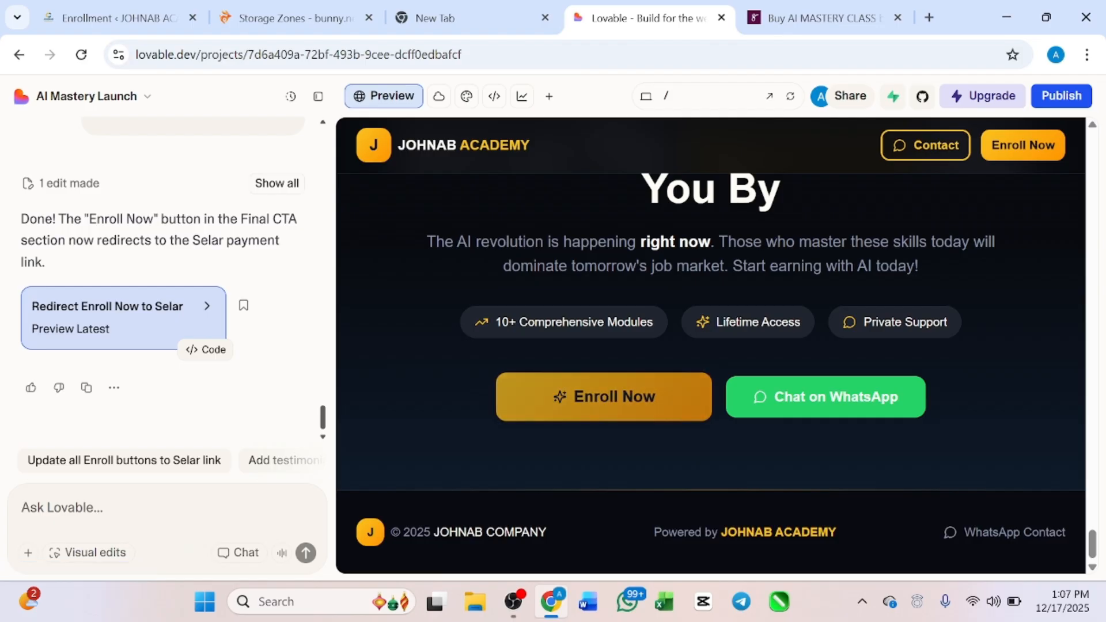
pyautogui.scroll(5, 482, 444)
pyautogui.scroll(2, 482, 405)
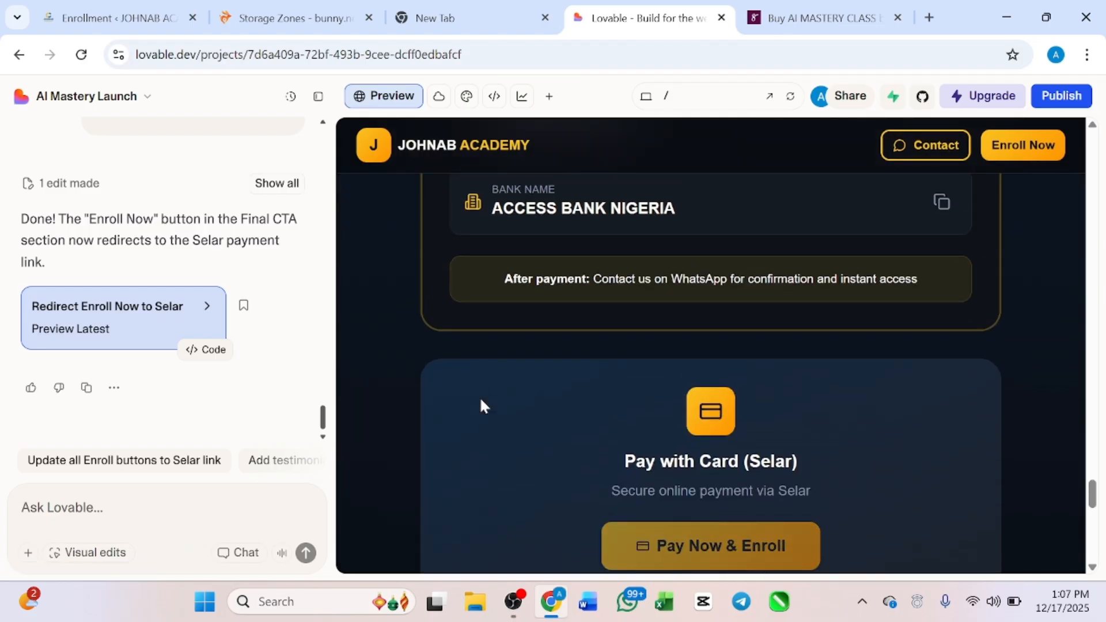
pyautogui.scroll(-8, 426, 350)
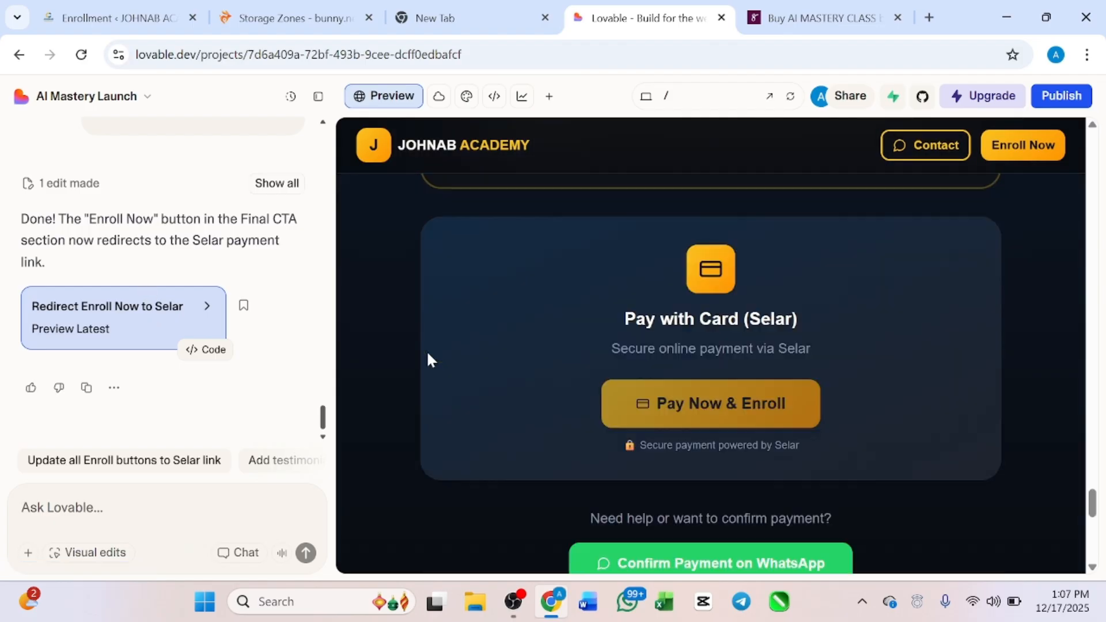
# Step: Expand the original landing page prompt in the chat history and read its call-to-action and payment link requirements
pyautogui.scroll(5, 427, 350)
pyautogui.scroll(10, 110, 262)
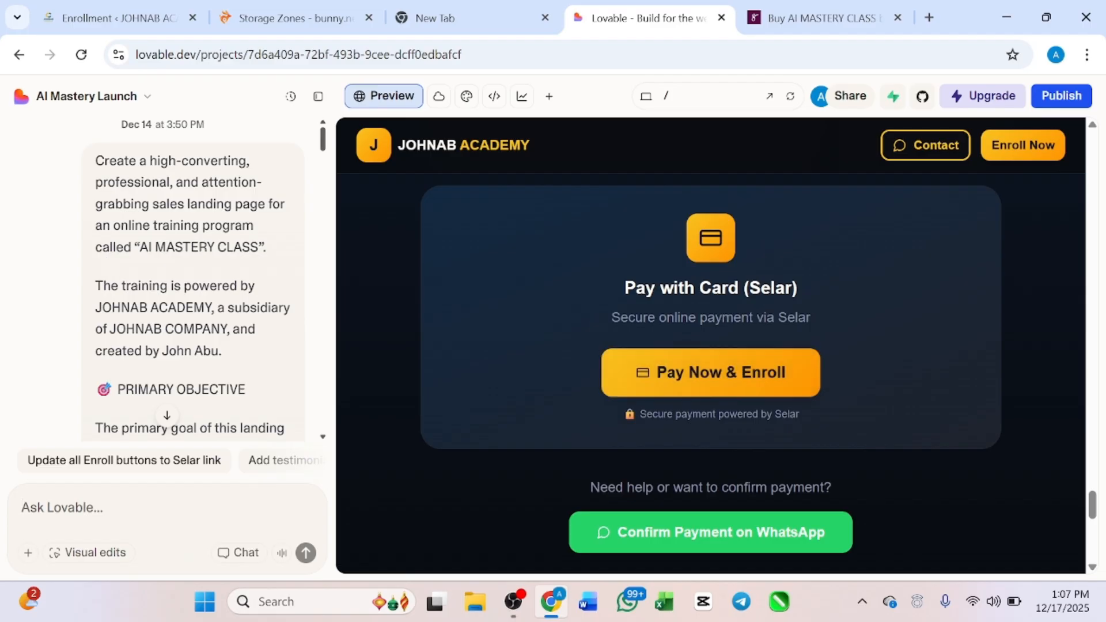
pyautogui.scroll(-5, 173, 345)
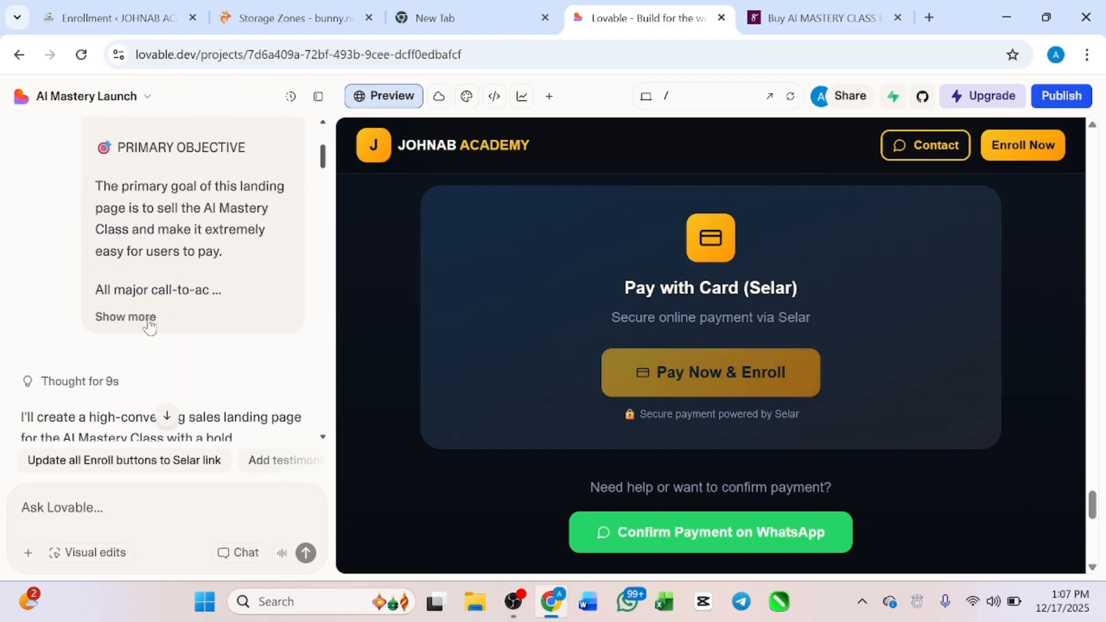
pyautogui.click(149, 318)
pyautogui.scroll(-5, 168, 314)
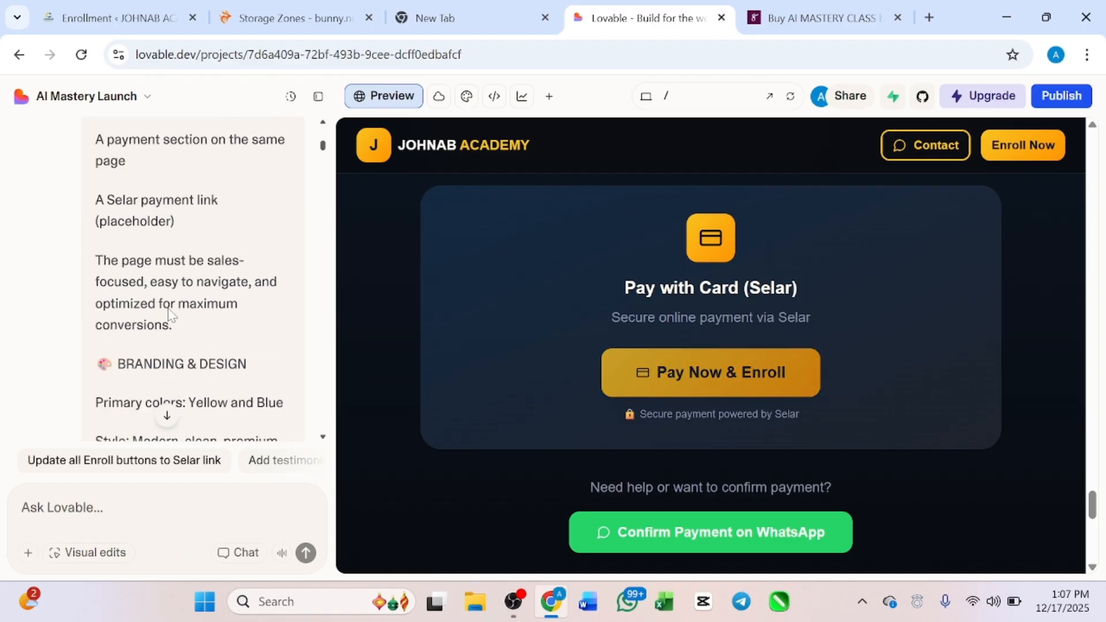
pyautogui.scroll(1, 168, 314)
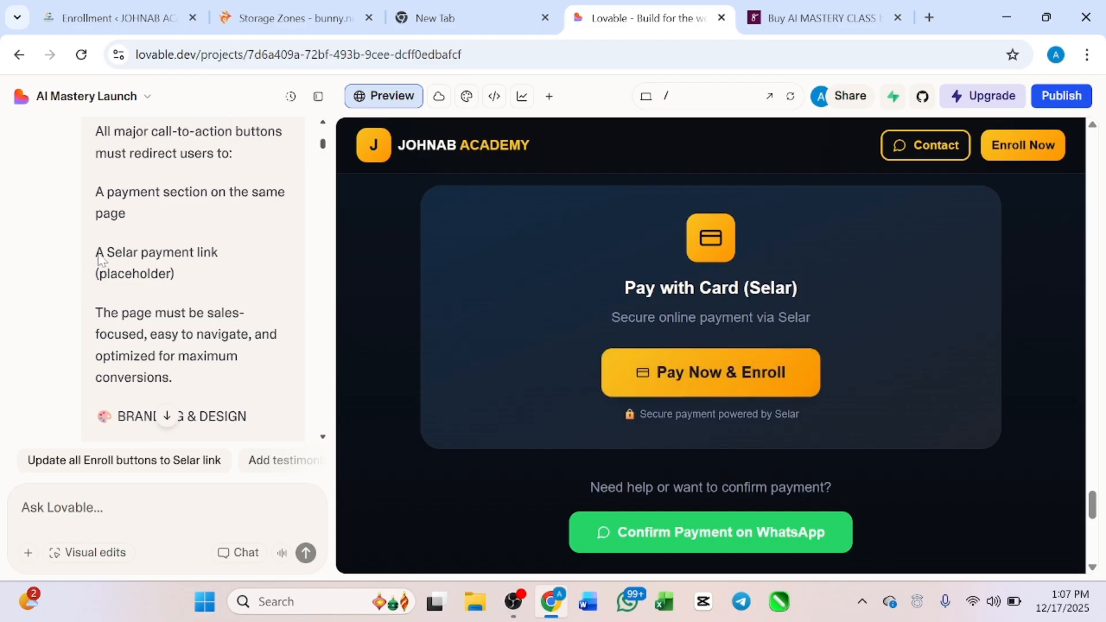
pyautogui.scroll(1, 215, 260)
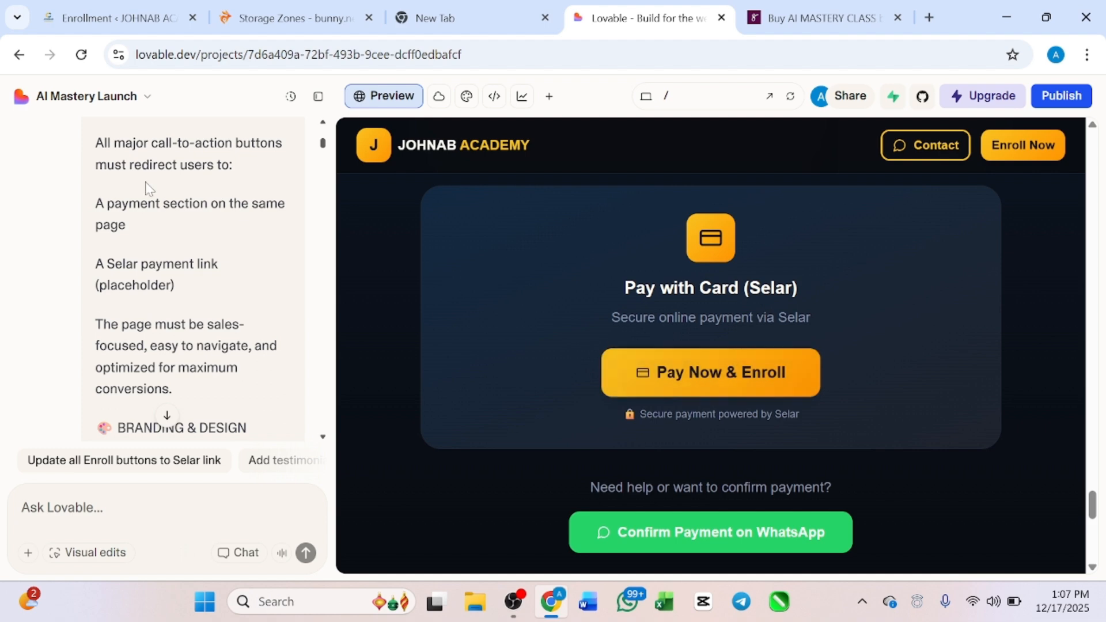
pyautogui.scroll(1, 148, 185)
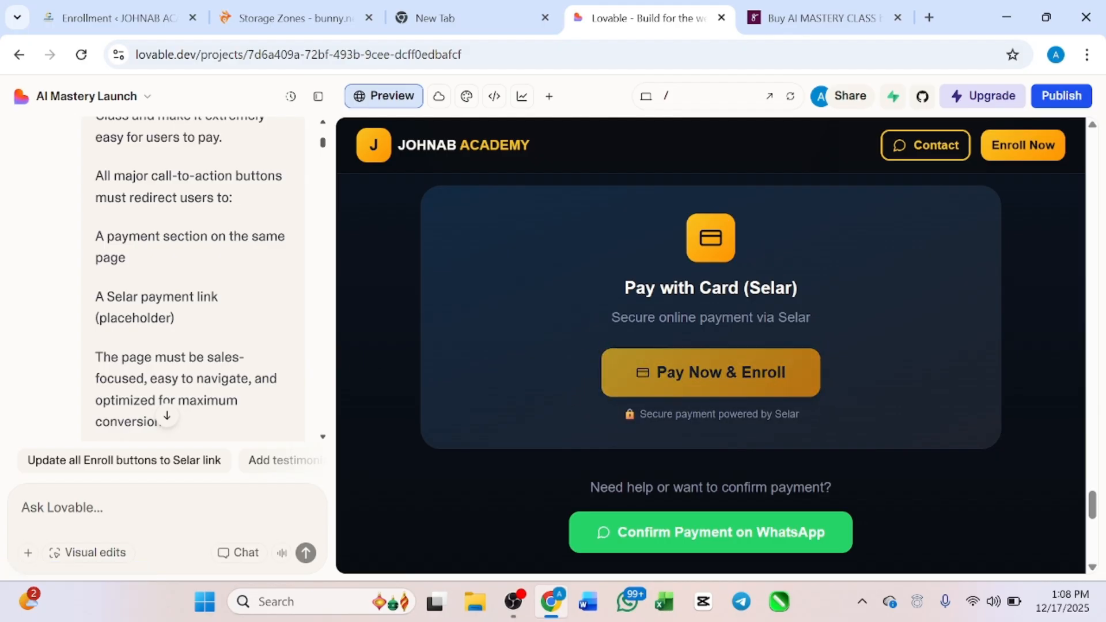
# Step: Read the branding and header requirements in the original prompt and examine the WhatsApp payment confirmation button in the page preview
pyautogui.scroll(-3, 214, 336)
pyautogui.scroll(-8, 214, 336)
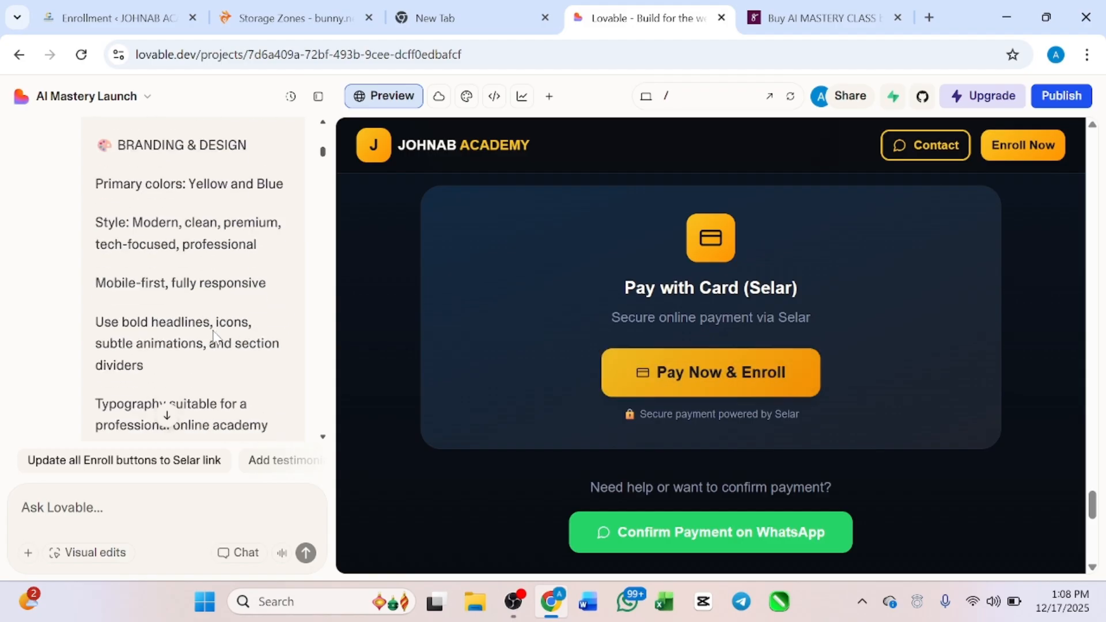
pyautogui.scroll(-2, 214, 336)
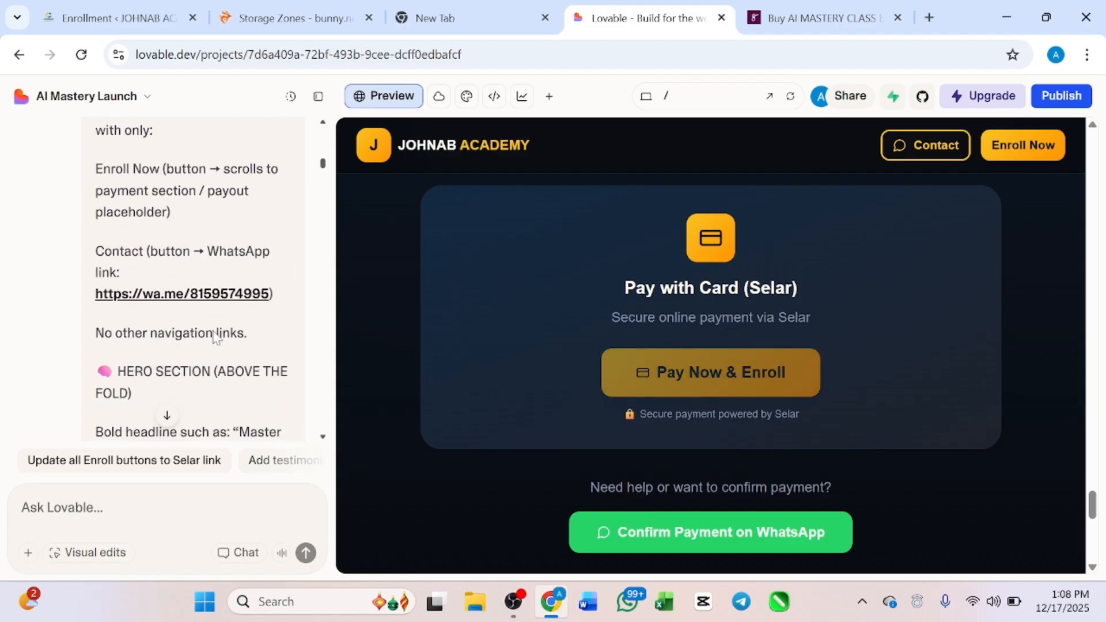
pyautogui.scroll(1, 167, 242)
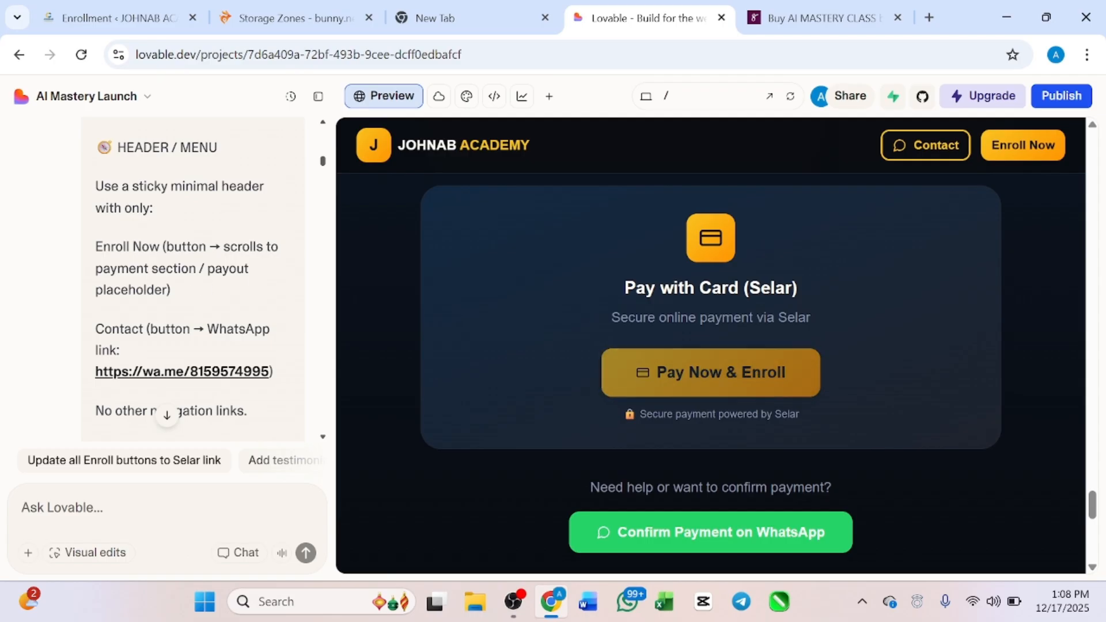
pyautogui.scroll(-1, 701, 481)
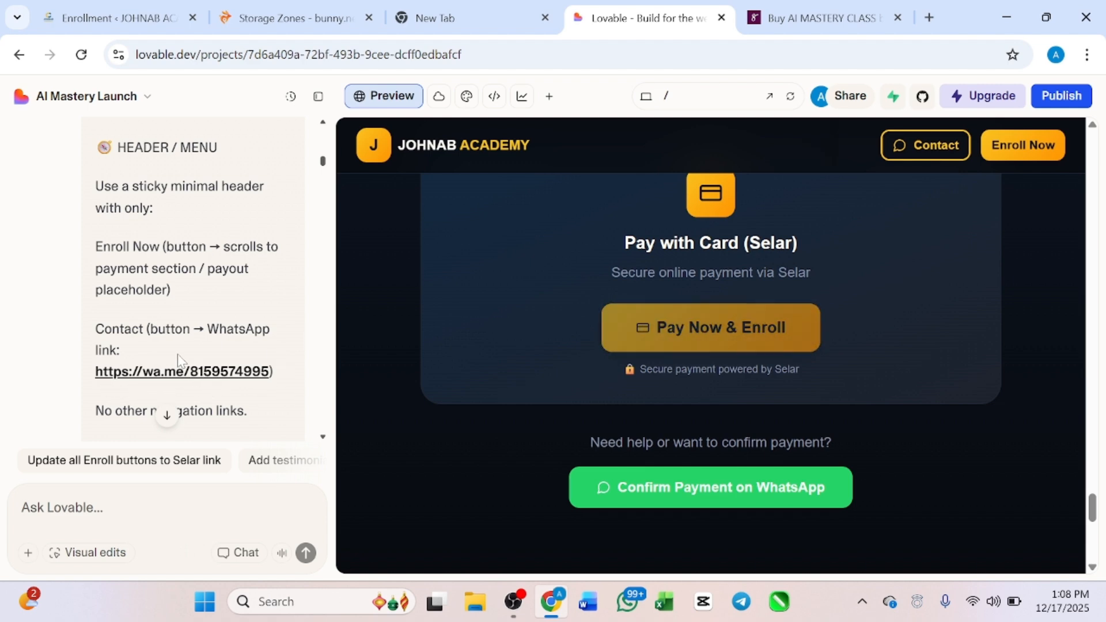
pyautogui.scroll(1, 789, 375)
pyautogui.scroll(-1, 789, 374)
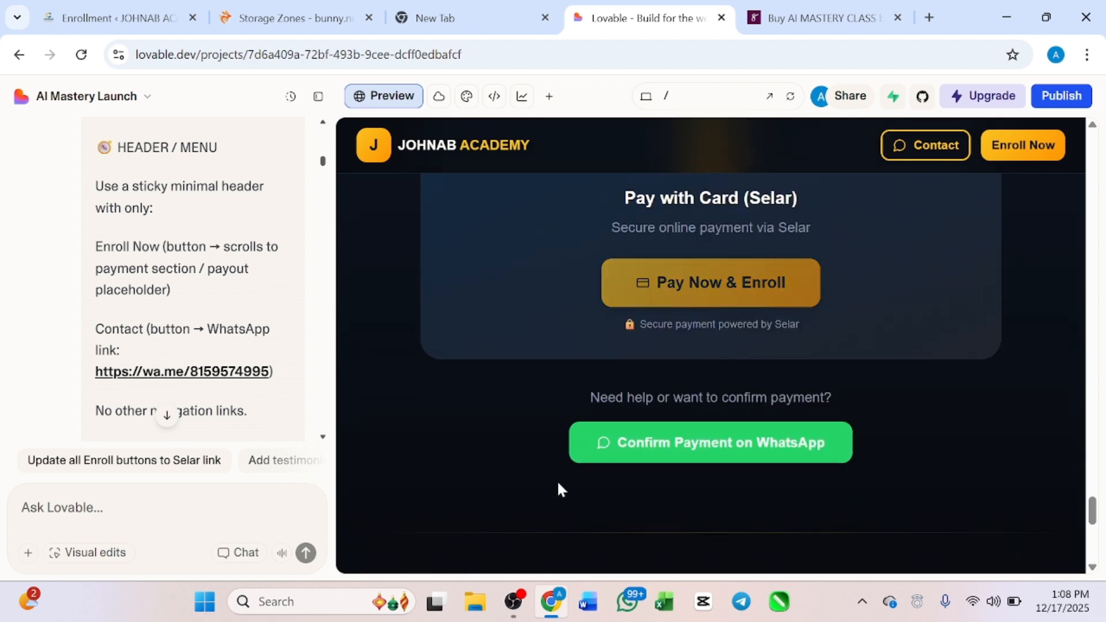
pyautogui.scroll(1, 809, 294)
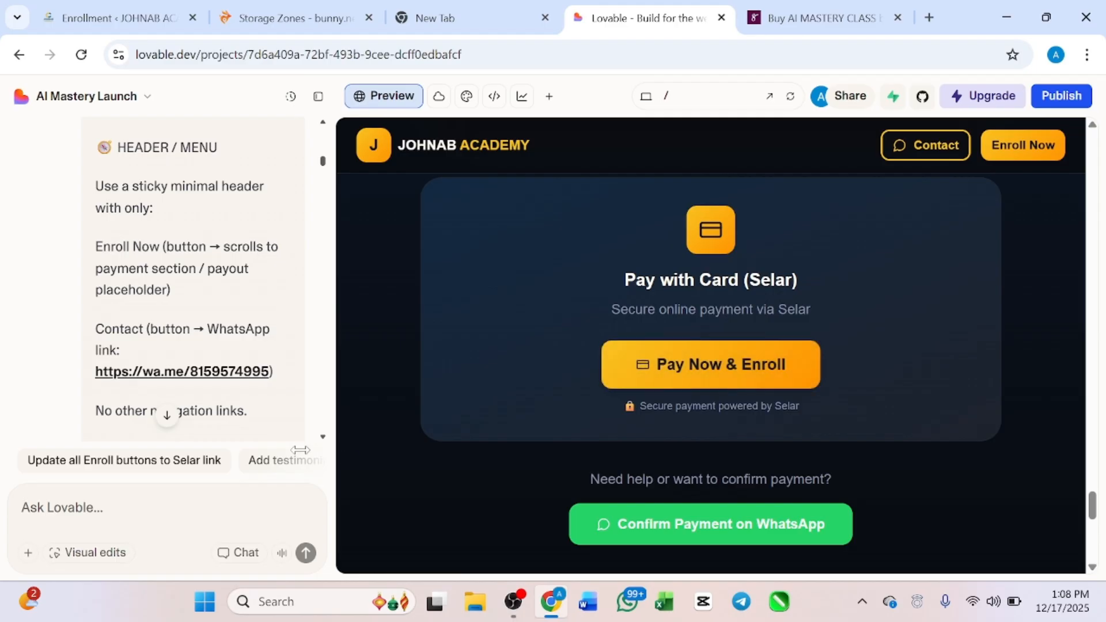
# Step: Use Visual edits to select the Confirm Payment on WhatsApp button and submit a request linking it to the academy's WhatsApp contact link
pyautogui.click(115, 508)
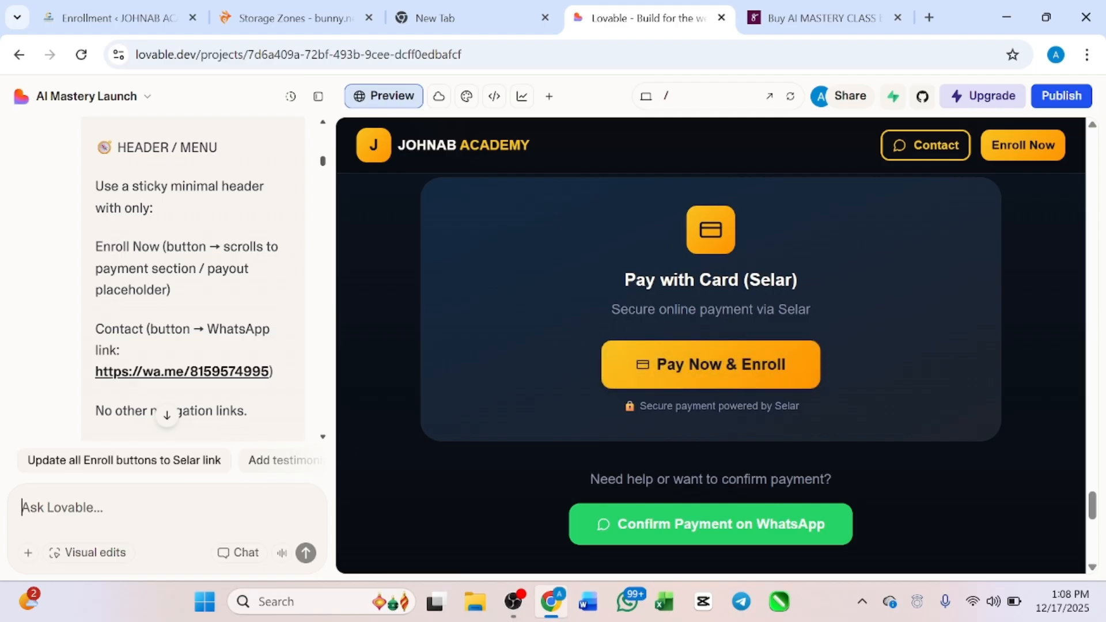
pyautogui.click(93, 552)
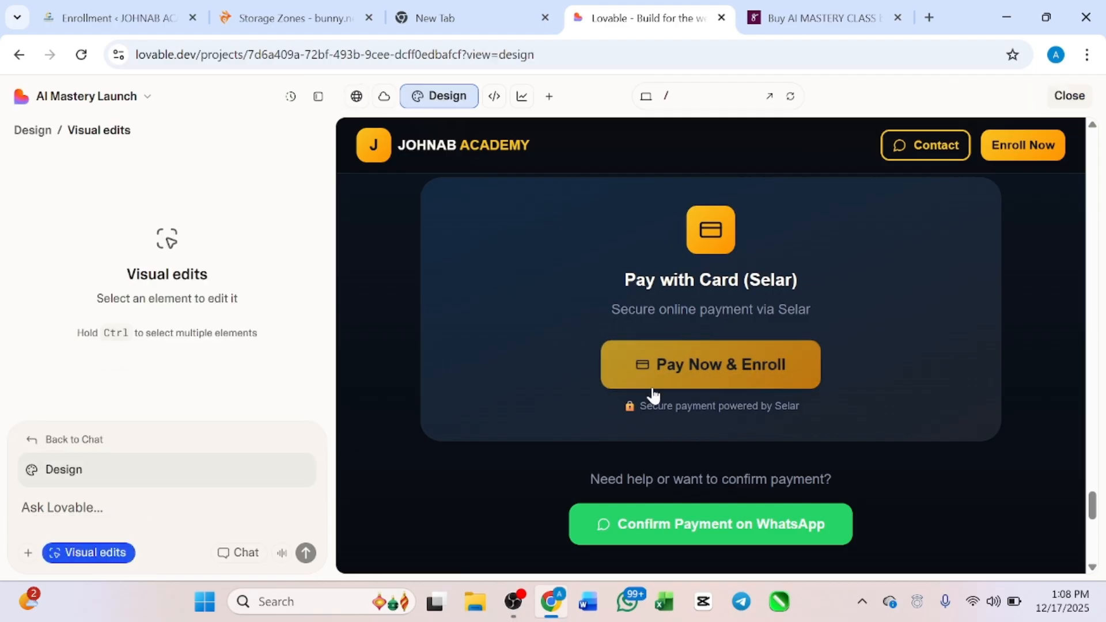
pyautogui.scroll(-2, 655, 390)
pyautogui.click(710, 382)
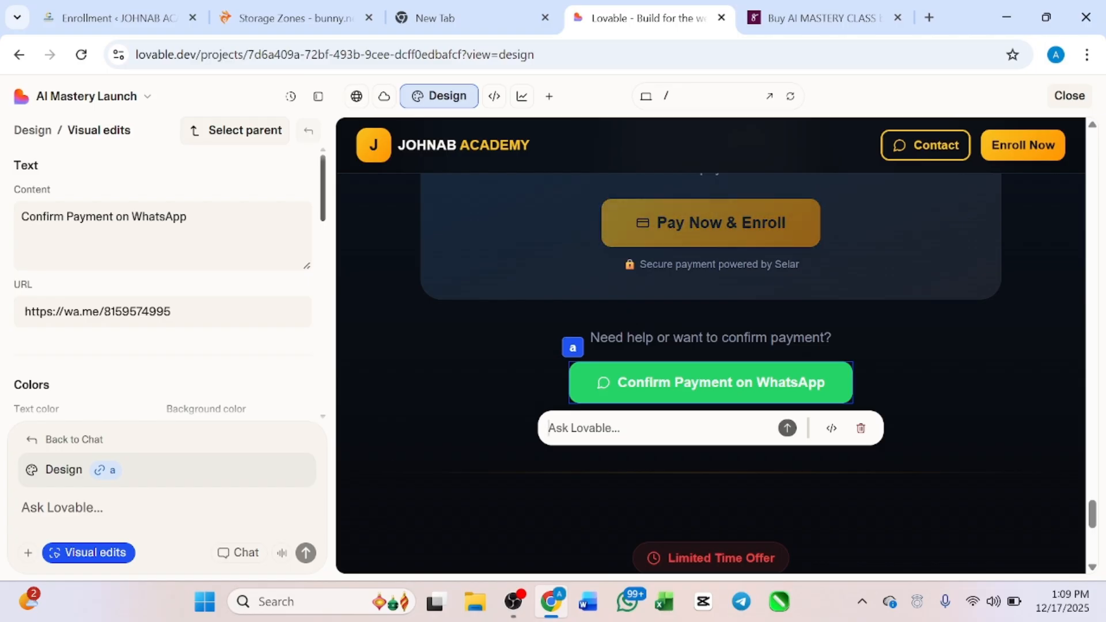
pyautogui.click(599, 419)
pyautogui.hotkey('ctrl', 'v')
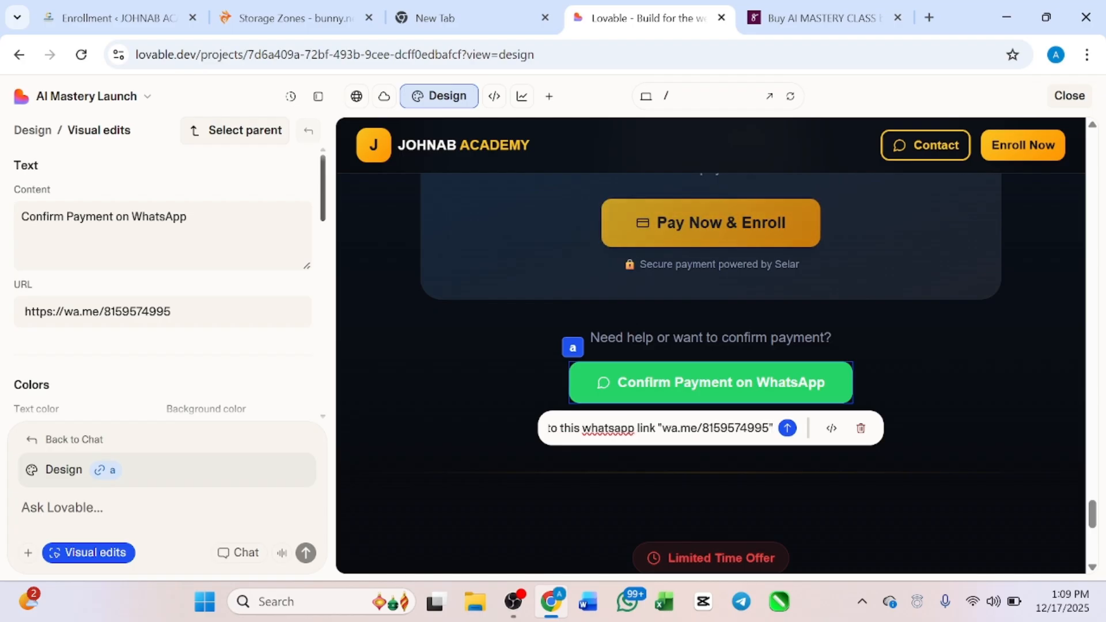
pyautogui.click(788, 429)
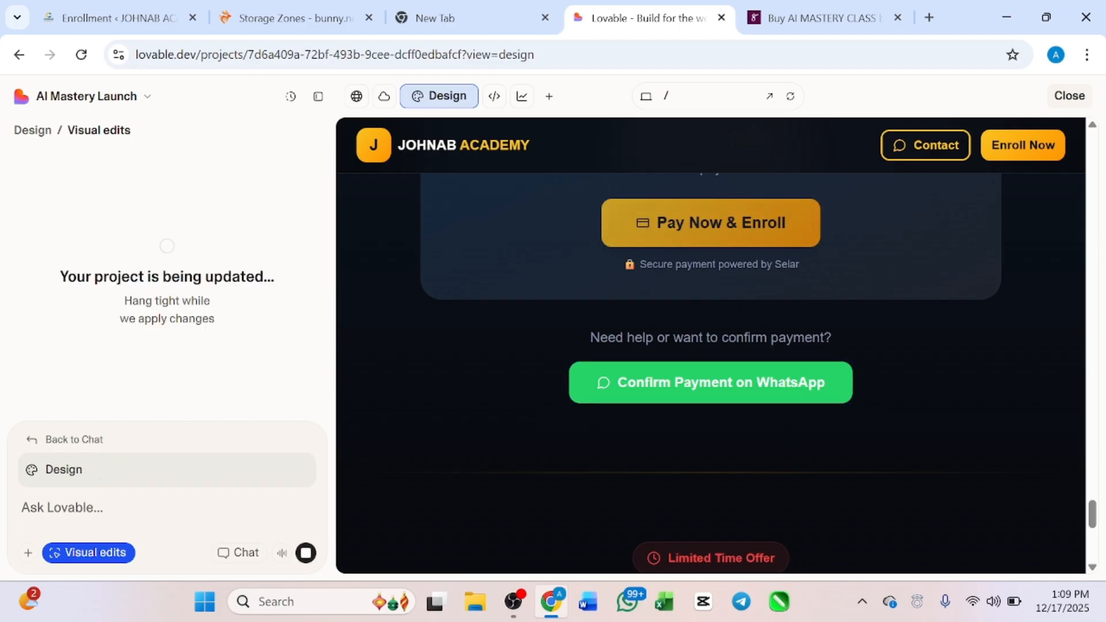
# Step: Examine the WhatsApp confirmation button in the payment section and the border and effects settings of its surrounding container
pyautogui.scroll(-2, 641, 416)
pyautogui.scroll(2, 594, 353)
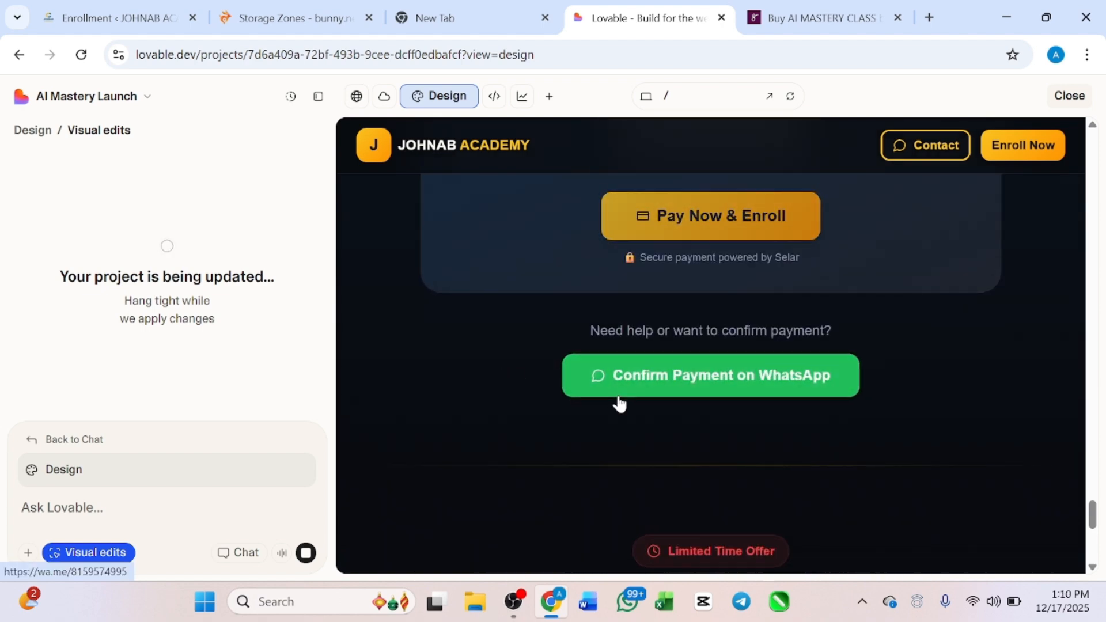
pyautogui.scroll(-2, 613, 356)
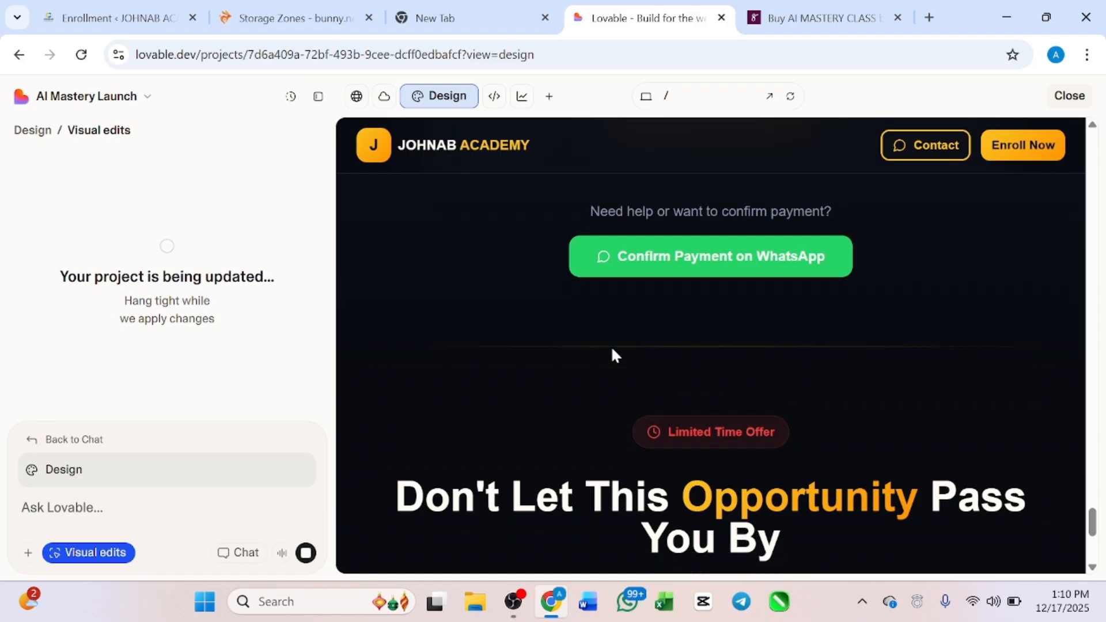
pyautogui.scroll(4, 612, 355)
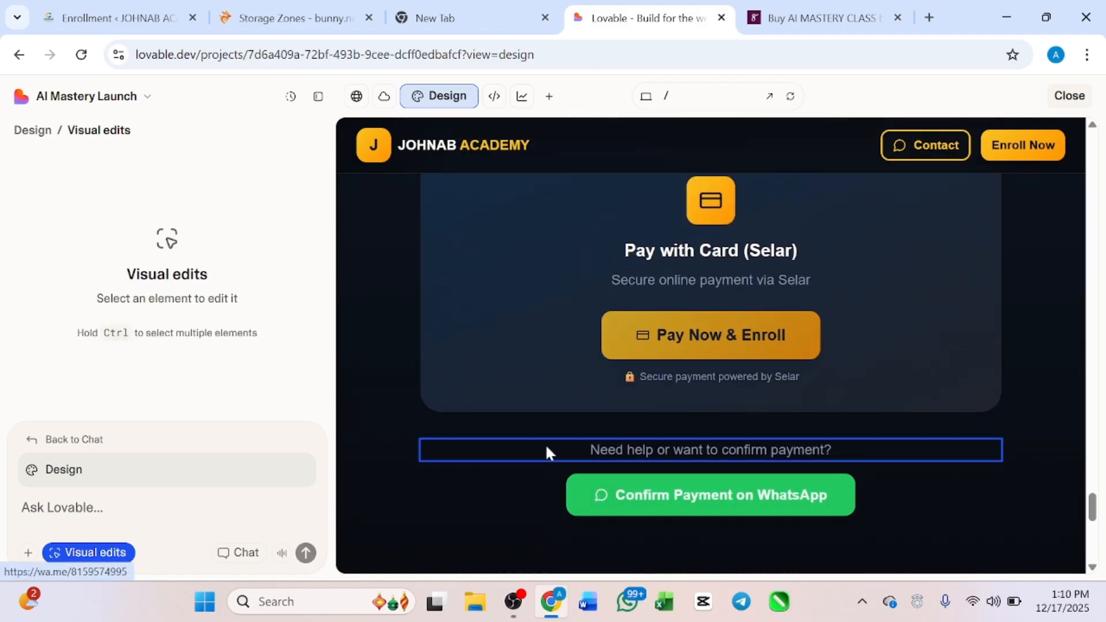
pyautogui.scroll(-1, 546, 448)
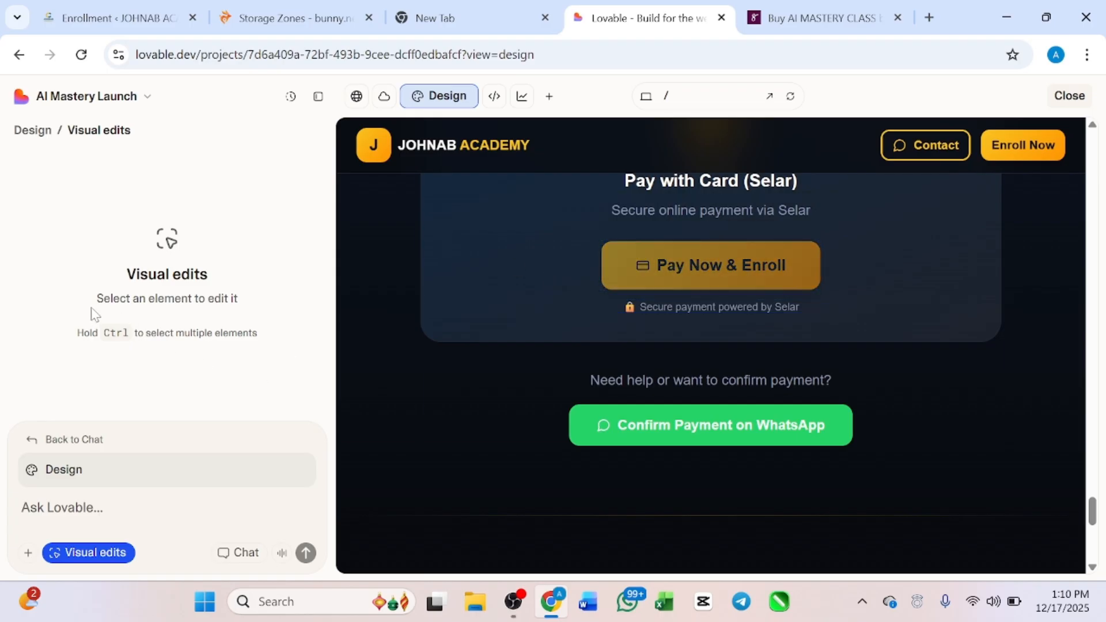
pyautogui.scroll(-2, 167, 361)
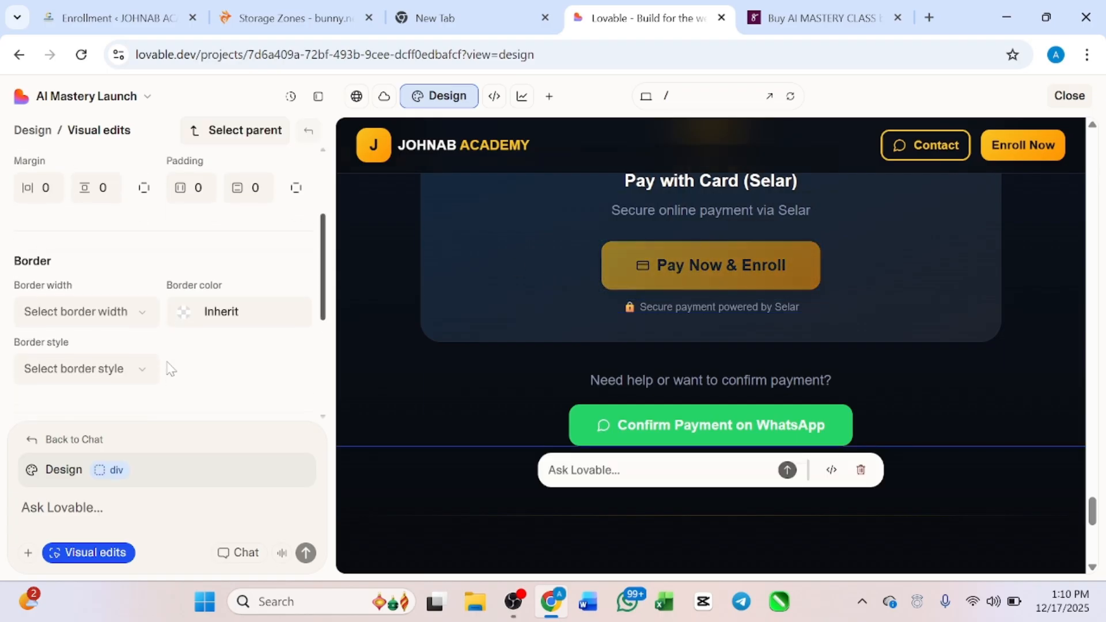
pyautogui.scroll(-4, 169, 366)
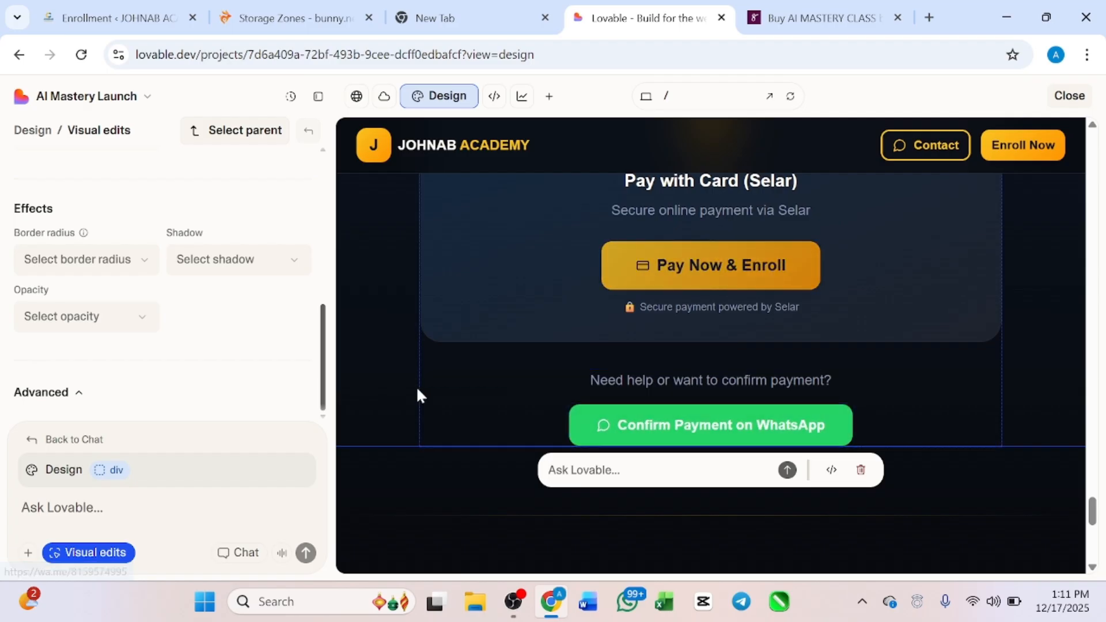
# Step: Review the landing page in the design view, covering the hero, audience, module and enrollment sections
pyautogui.scroll(15, 734, 288)
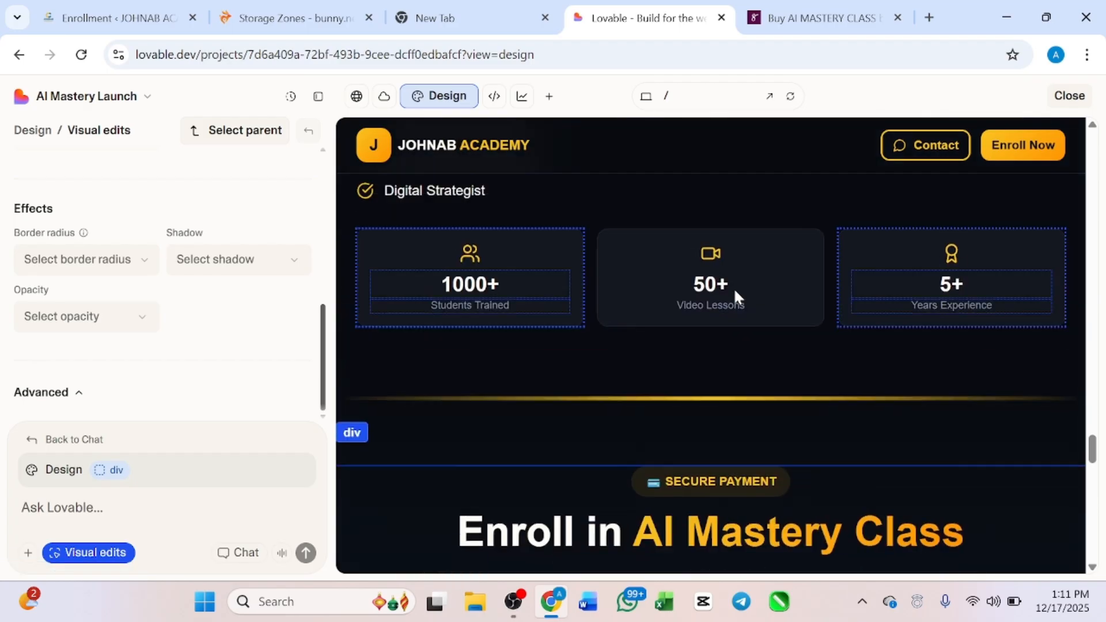
pyautogui.scroll(15, 734, 290)
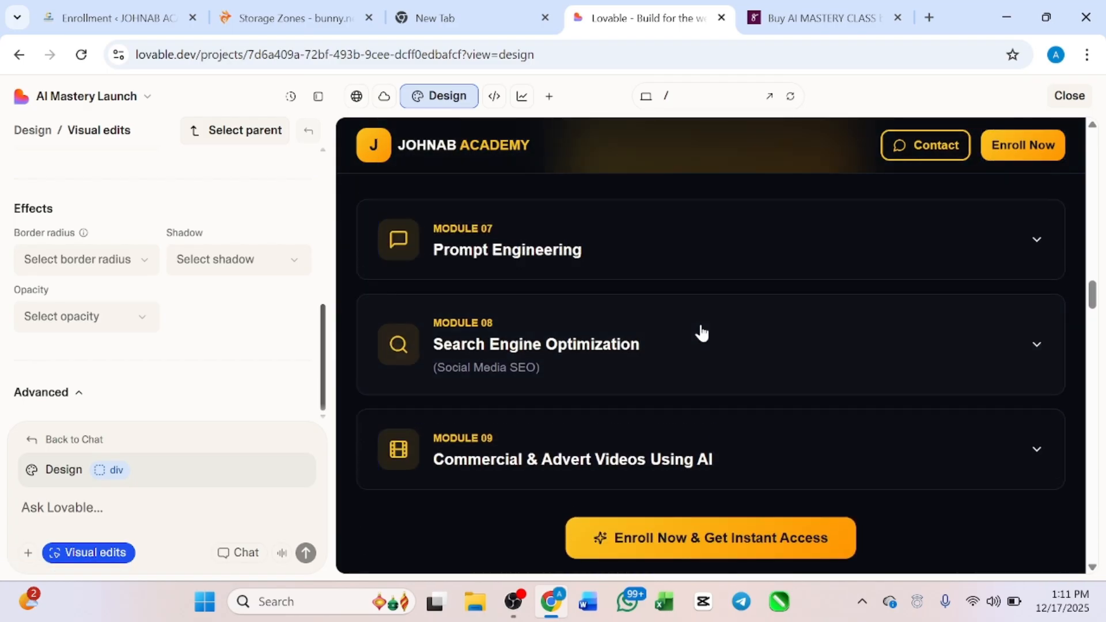
pyautogui.scroll(10, 701, 329)
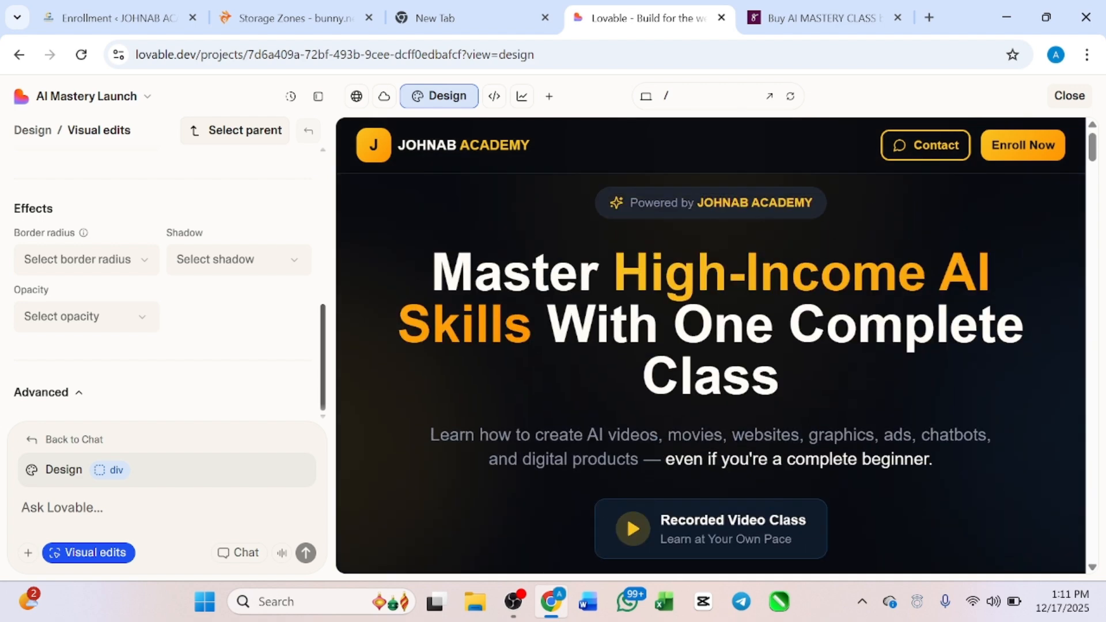
pyautogui.scroll(-3, 701, 330)
pyautogui.scroll(-5, 700, 327)
pyautogui.scroll(-1, 700, 324)
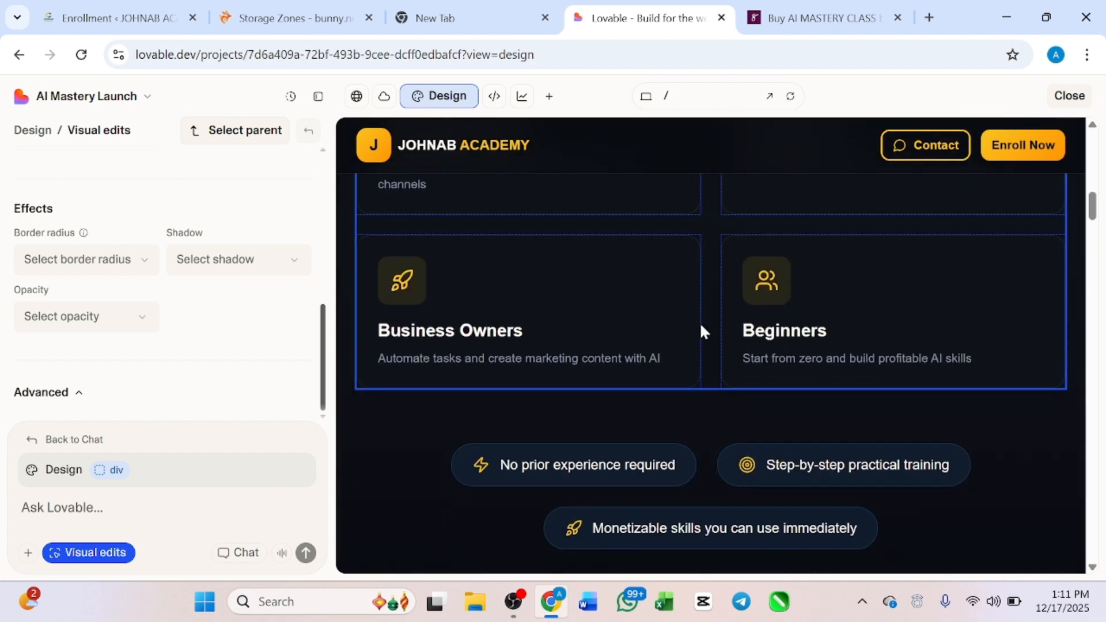
pyautogui.scroll(2, 702, 327)
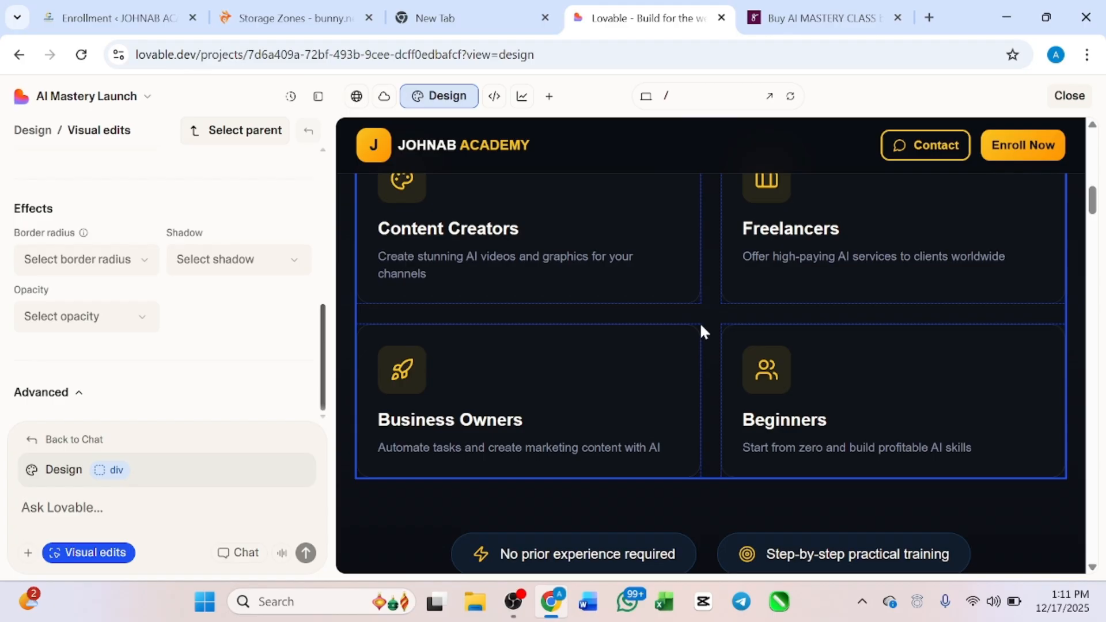
pyautogui.scroll(10, 702, 365)
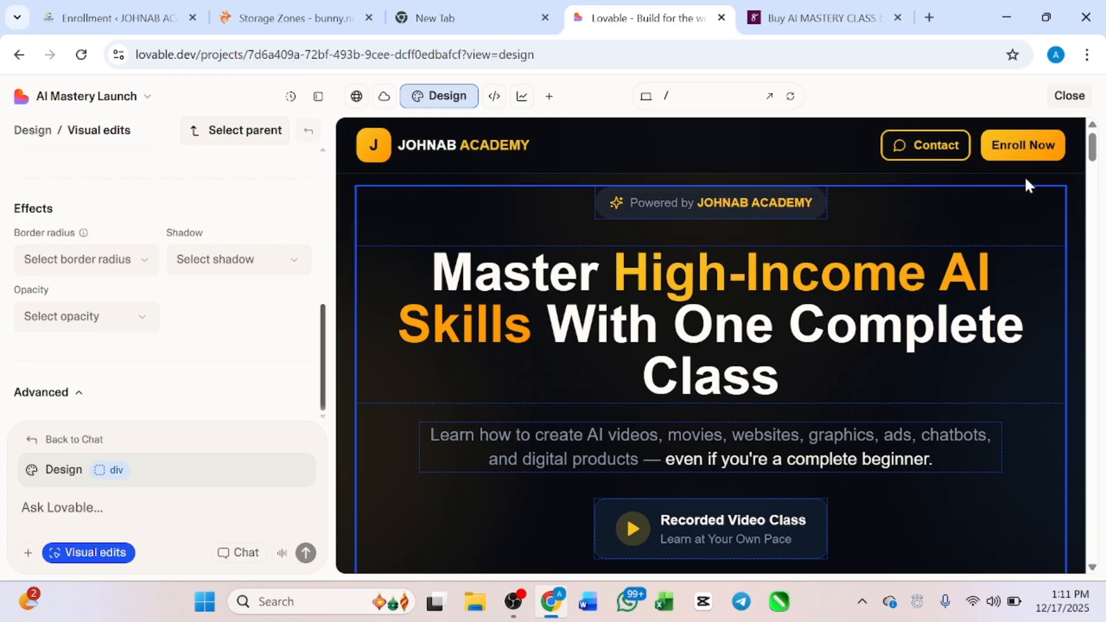
pyautogui.scroll(-6, 685, 455)
pyautogui.scroll(6, 685, 455)
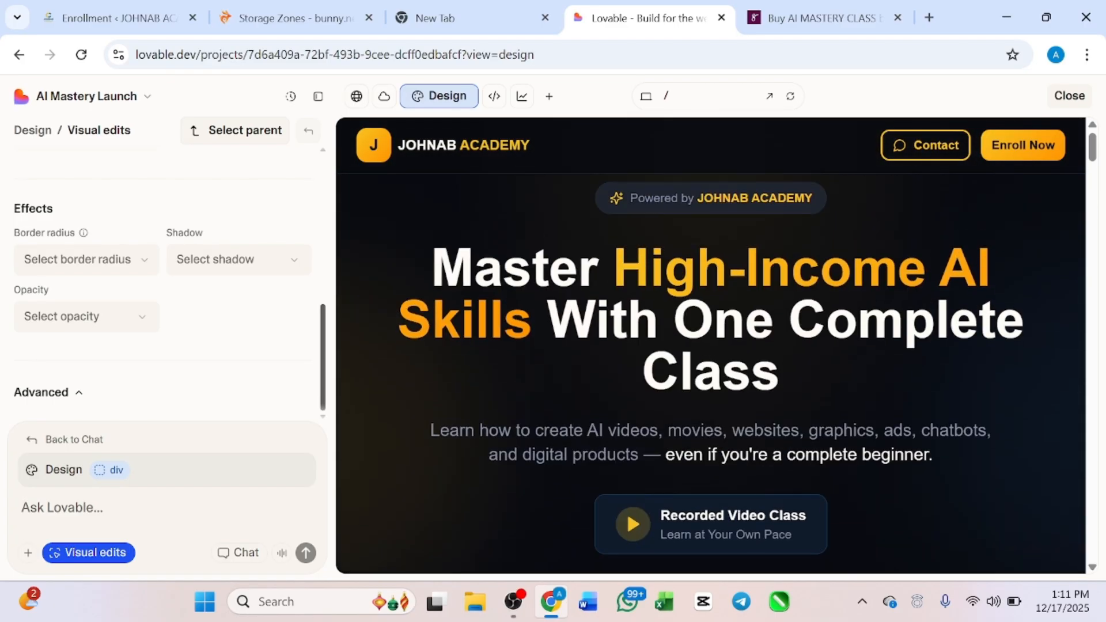
pyautogui.scroll(-10, 822, 420)
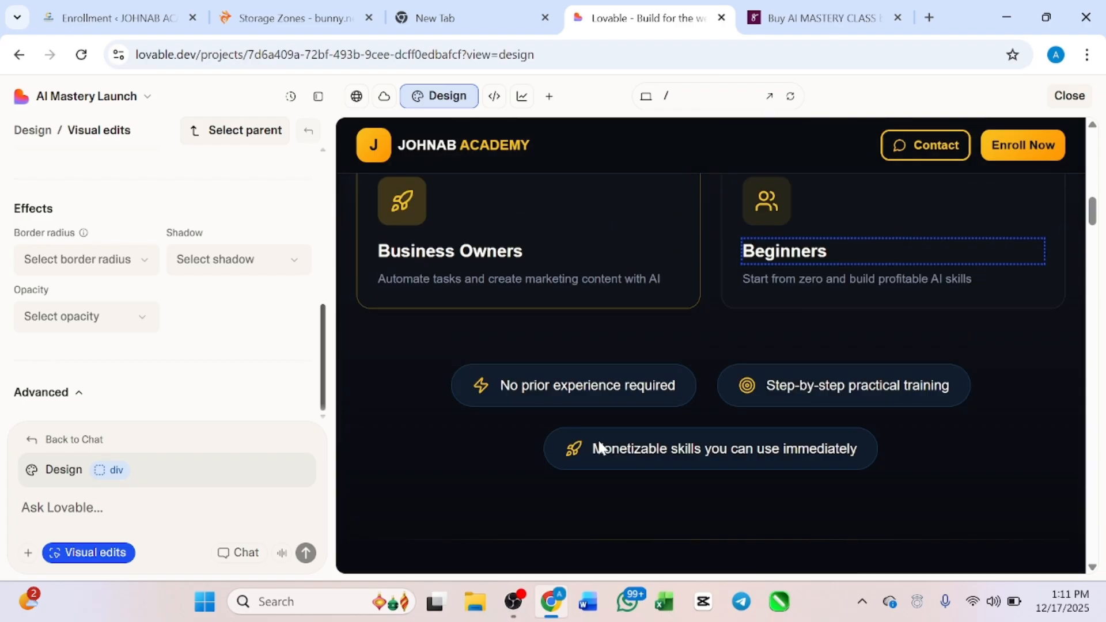
pyautogui.scroll(-8, 597, 448)
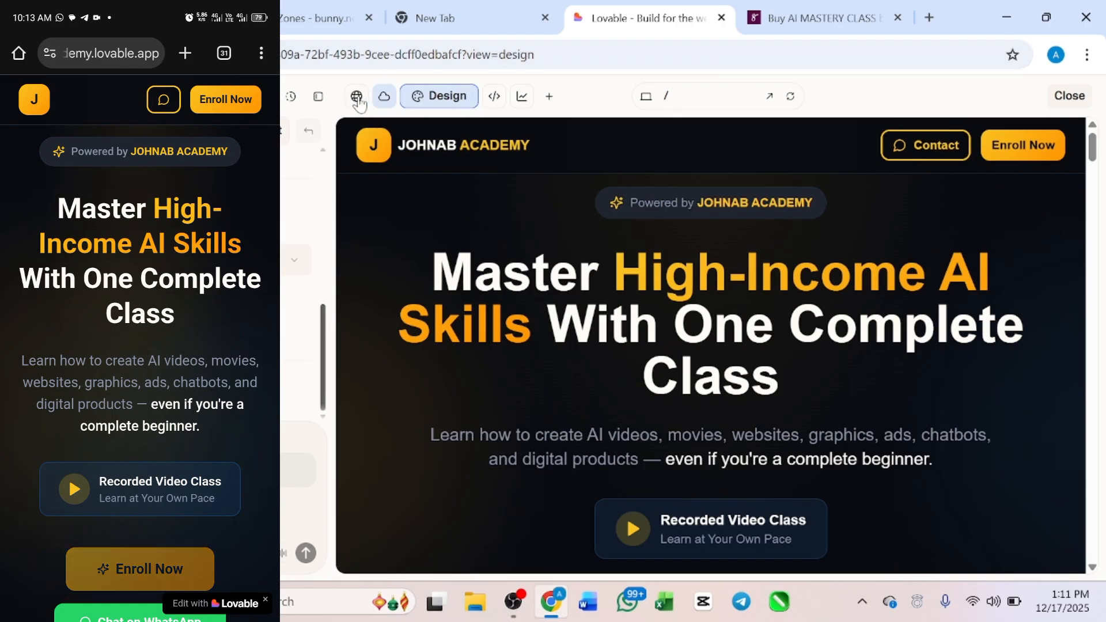
pyautogui.click(358, 99)
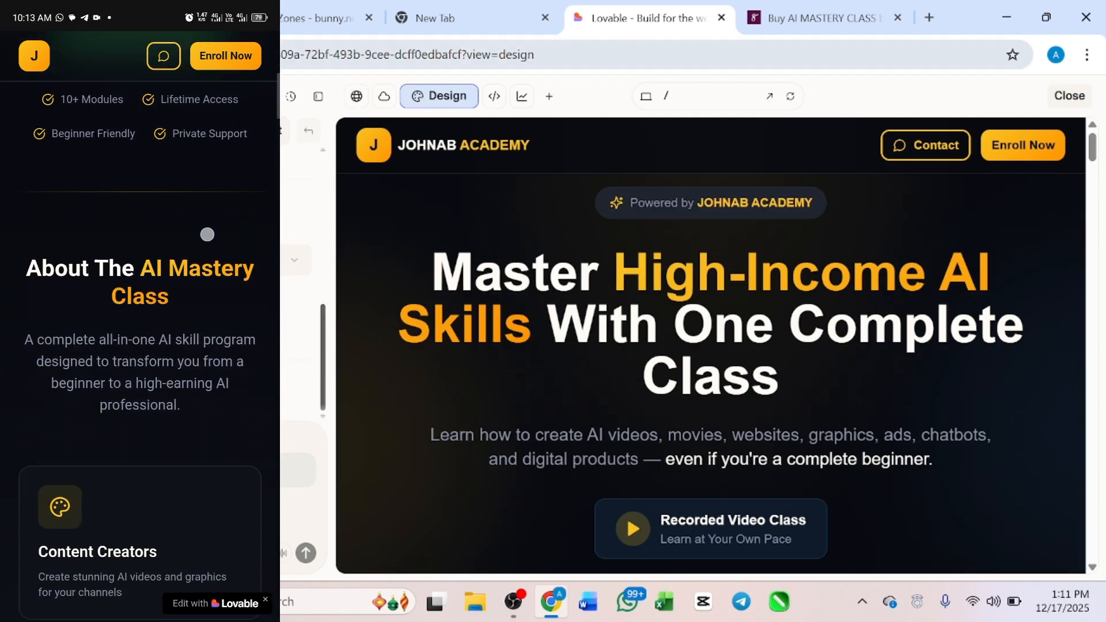
pyautogui.click(357, 98)
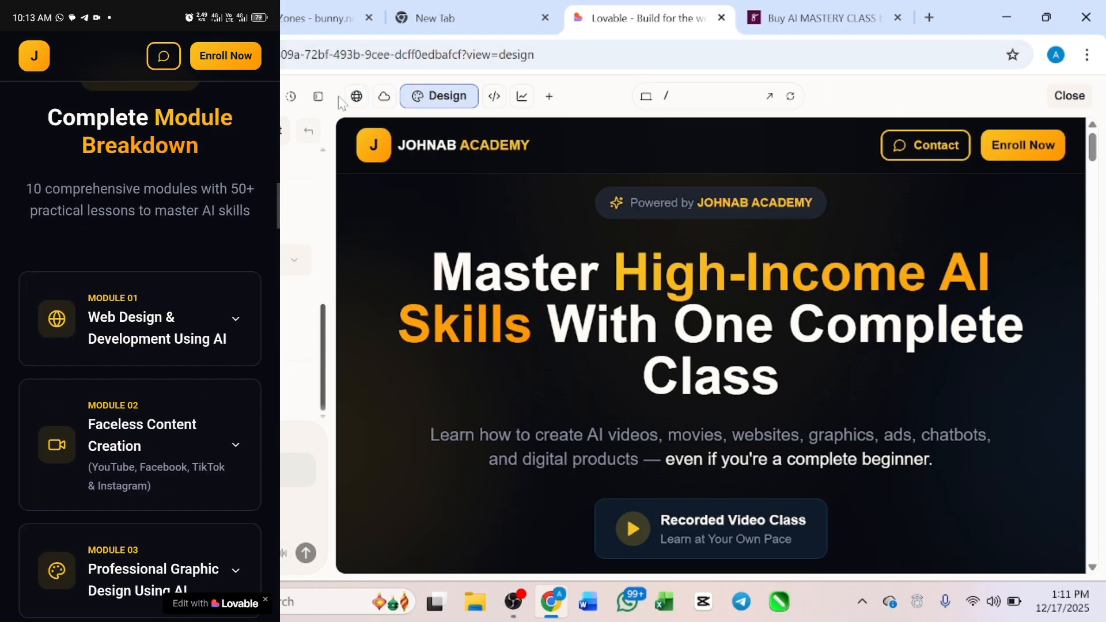
pyautogui.click(356, 96)
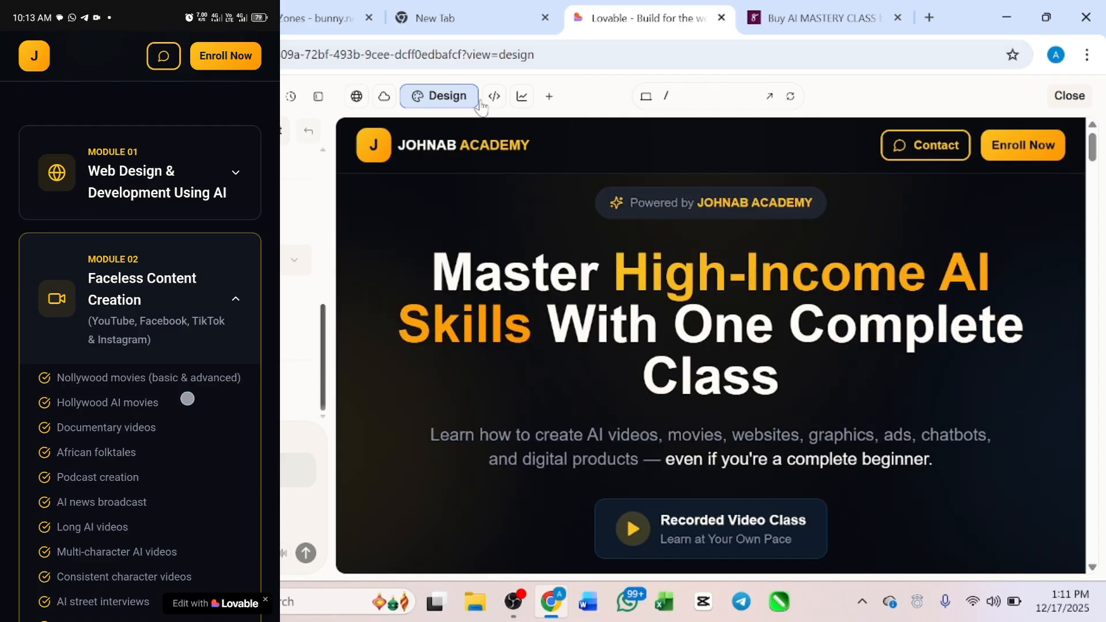
pyautogui.click(357, 96)
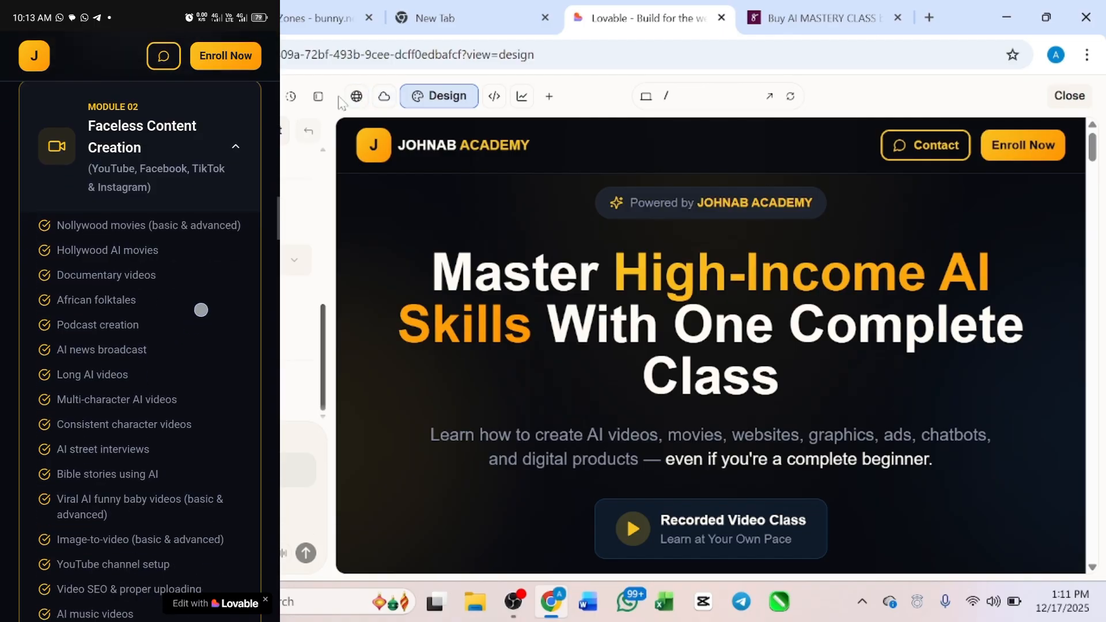
pyautogui.click(357, 96)
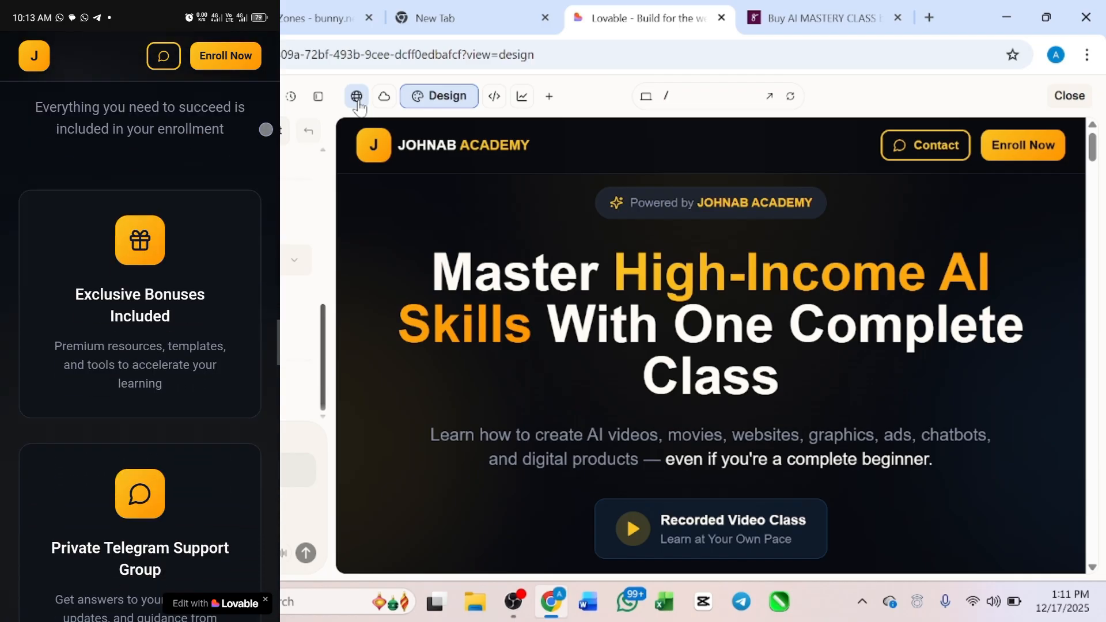
pyautogui.click(357, 96)
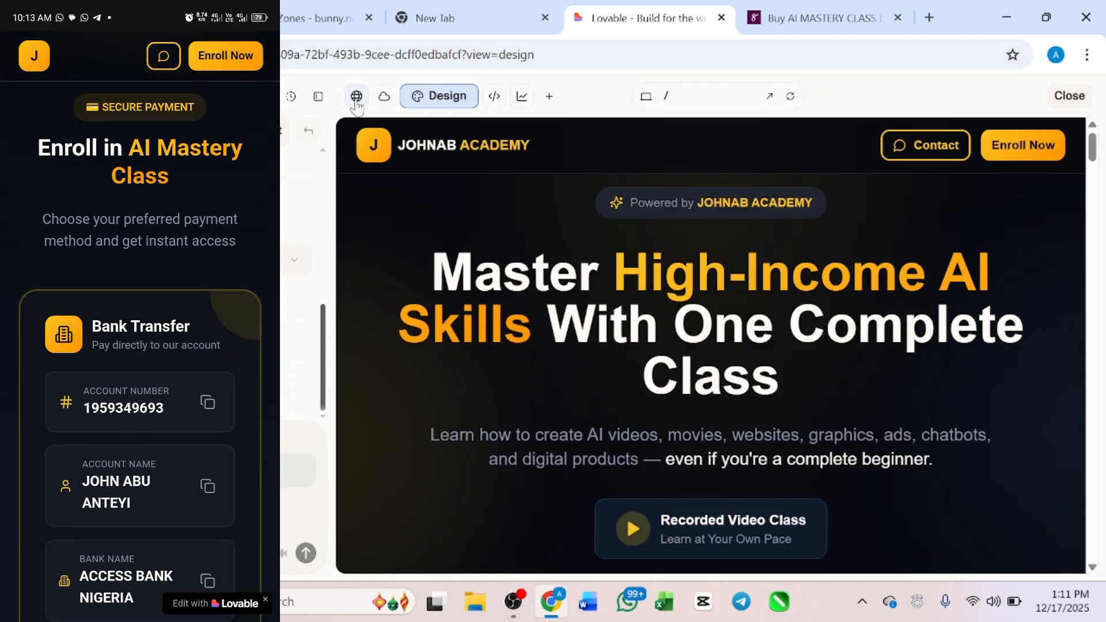
pyautogui.click(357, 96)
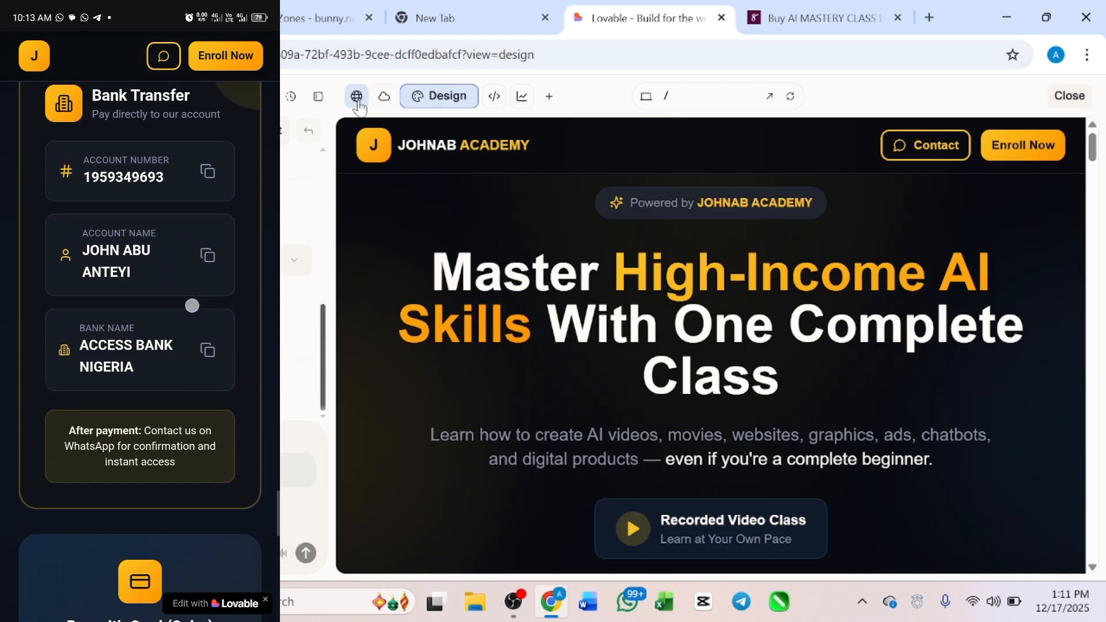
pyautogui.click(356, 96)
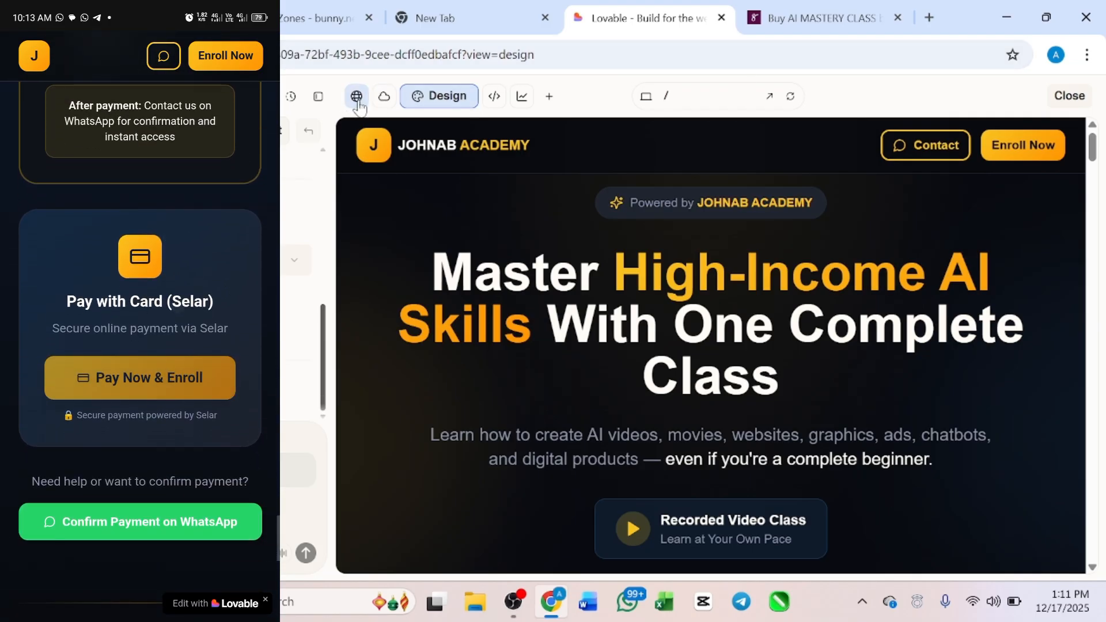
pyautogui.click(356, 98)
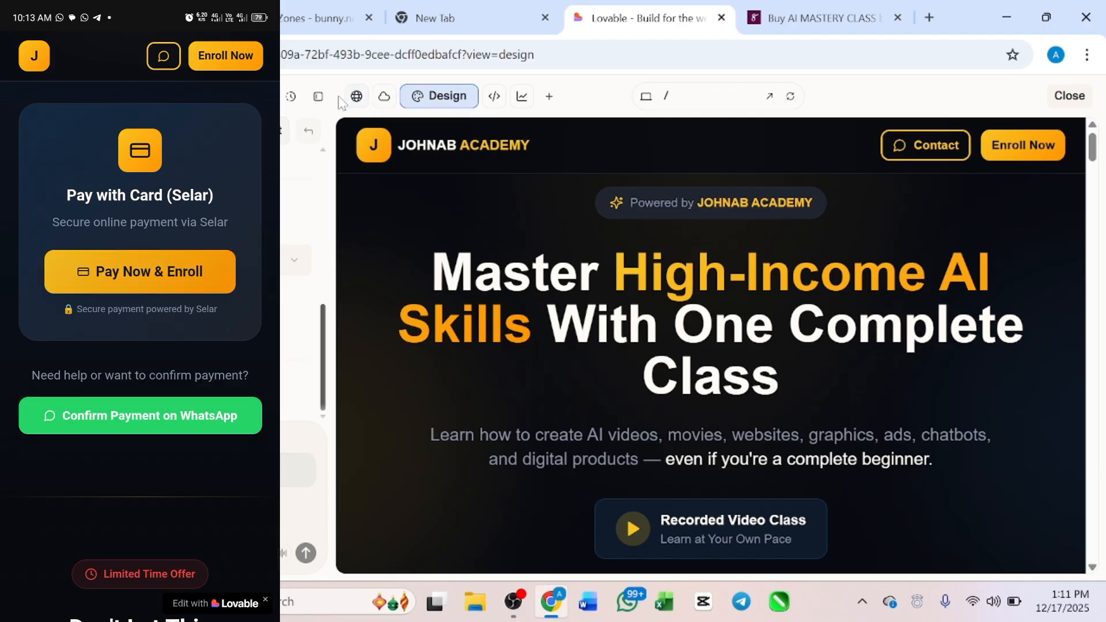
# Step: Test the Confirm Payment on WhatsApp button on the published page on the phone and return from the WhatsApp chat
pyautogui.click(357, 97)
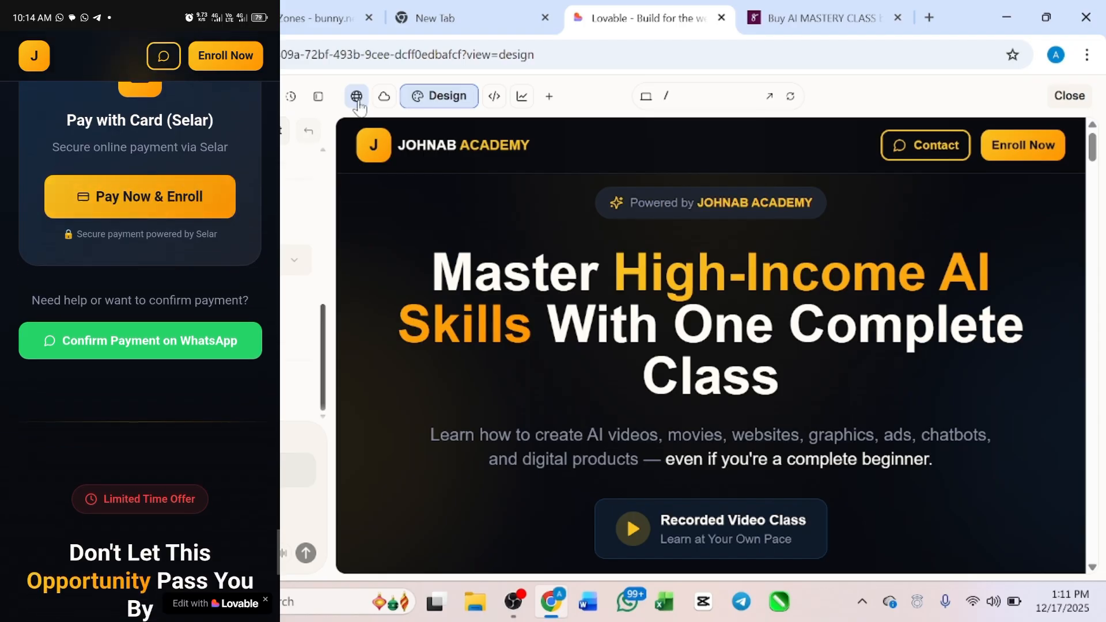
pyautogui.click(357, 96)
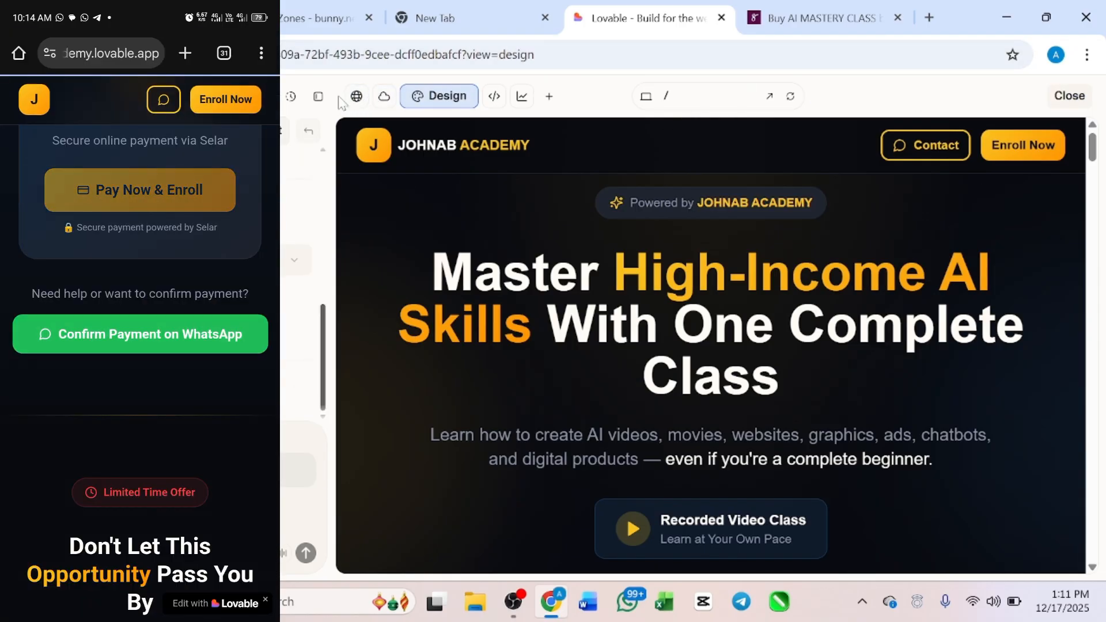
pyautogui.click(356, 96)
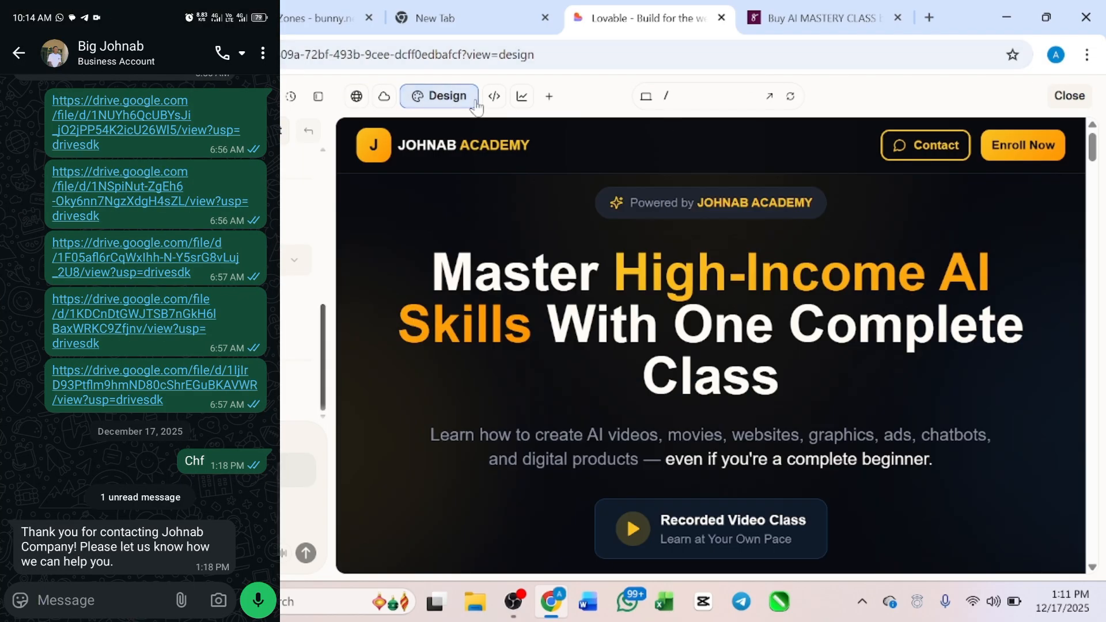
pyautogui.click(356, 96)
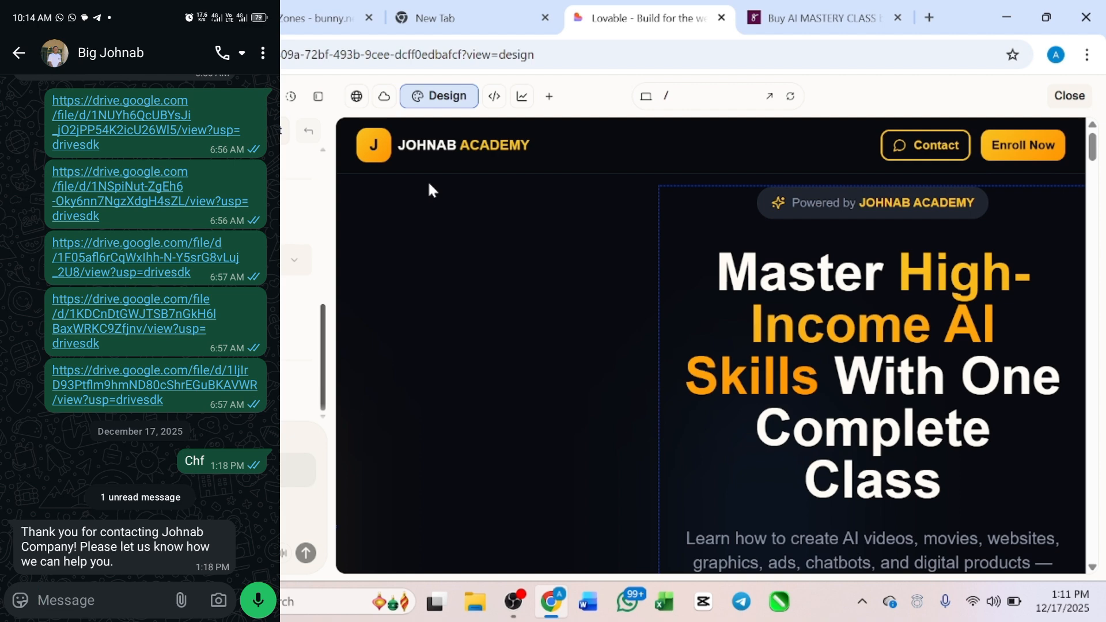
pyautogui.click(357, 96)
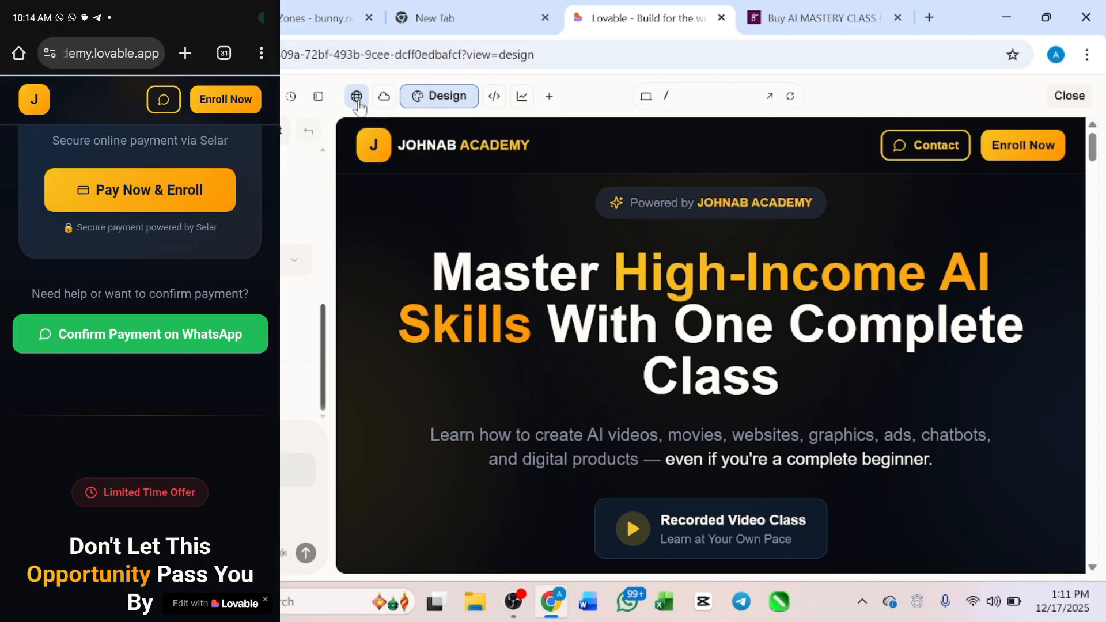
pyautogui.click(356, 96)
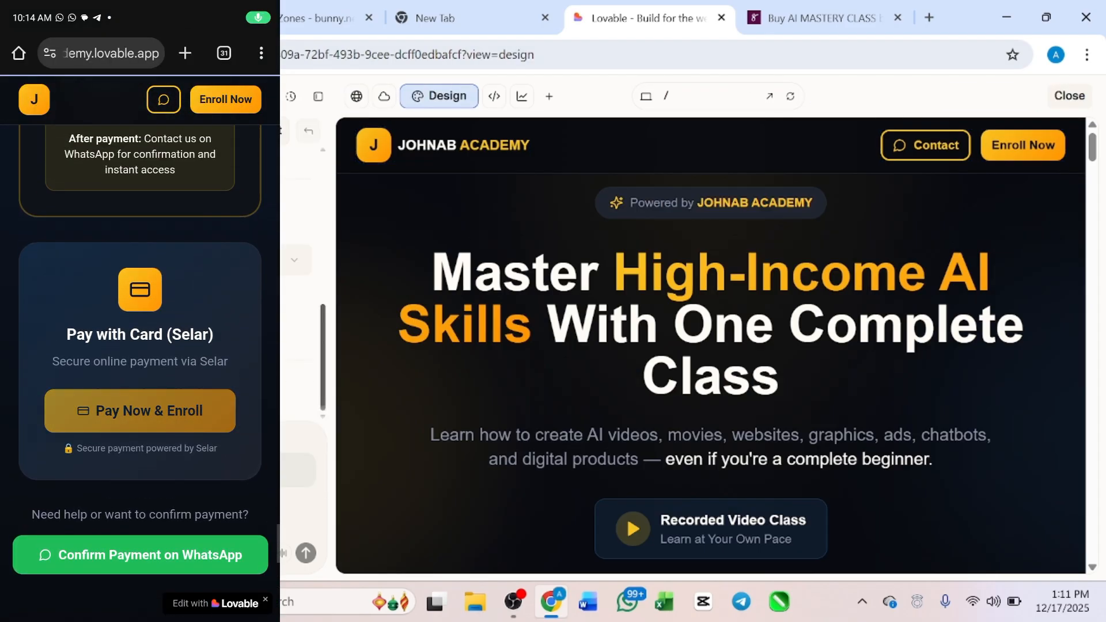
# Step: Test the Pay Now & Enroll button on the phone and examine the AI MASTERY CLASS product page on Selar
pyautogui.click(148, 410)
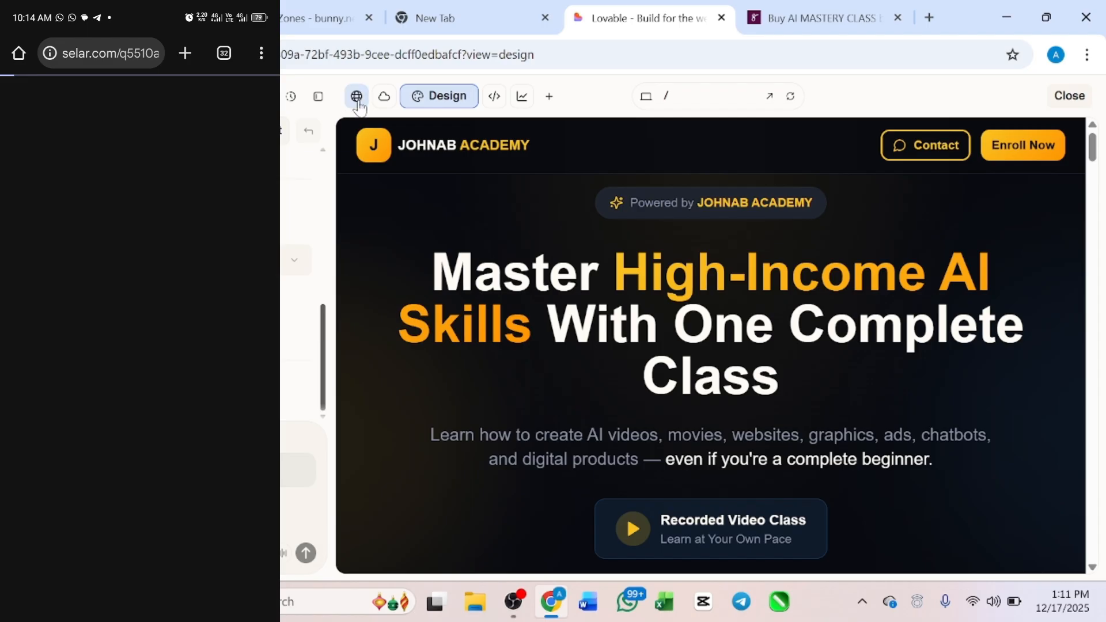
pyautogui.click(356, 96)
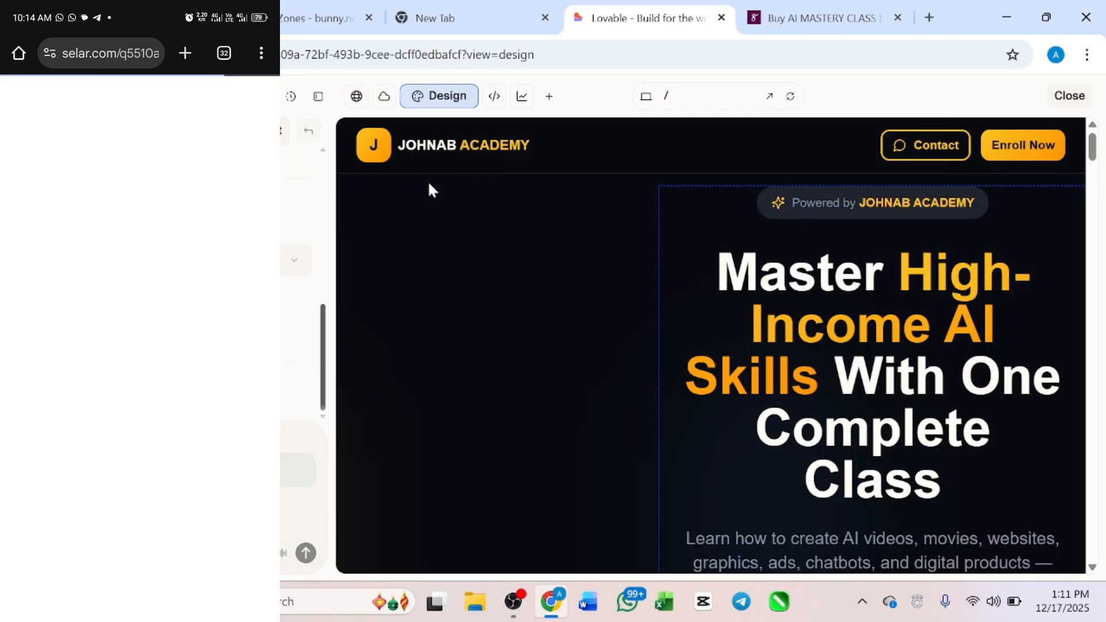
pyautogui.scroll(-8, 140, 346)
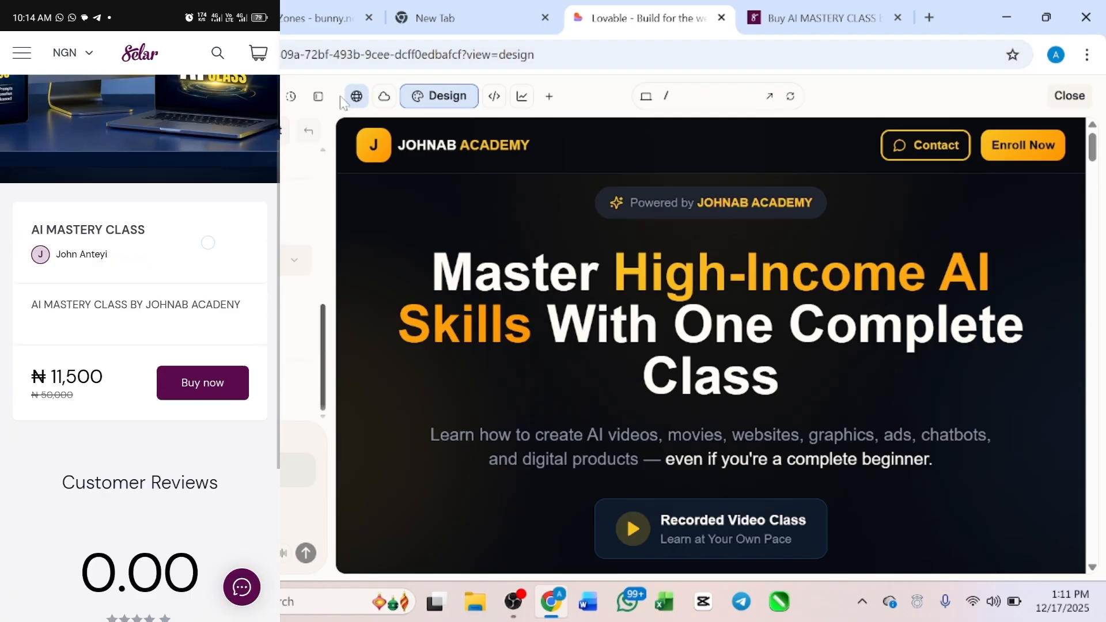
pyautogui.scroll(8, 140, 346)
pyautogui.click(356, 96)
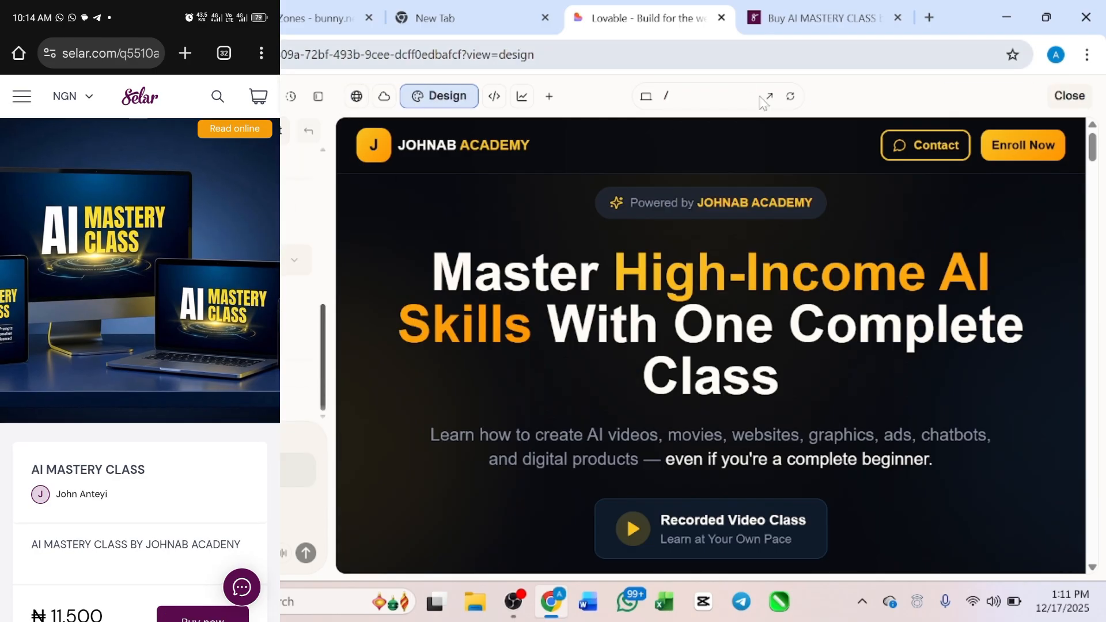
# Step: Switch the AI Mastery Launch project from the design view back to Preview at the hero section
pyautogui.click(357, 98)
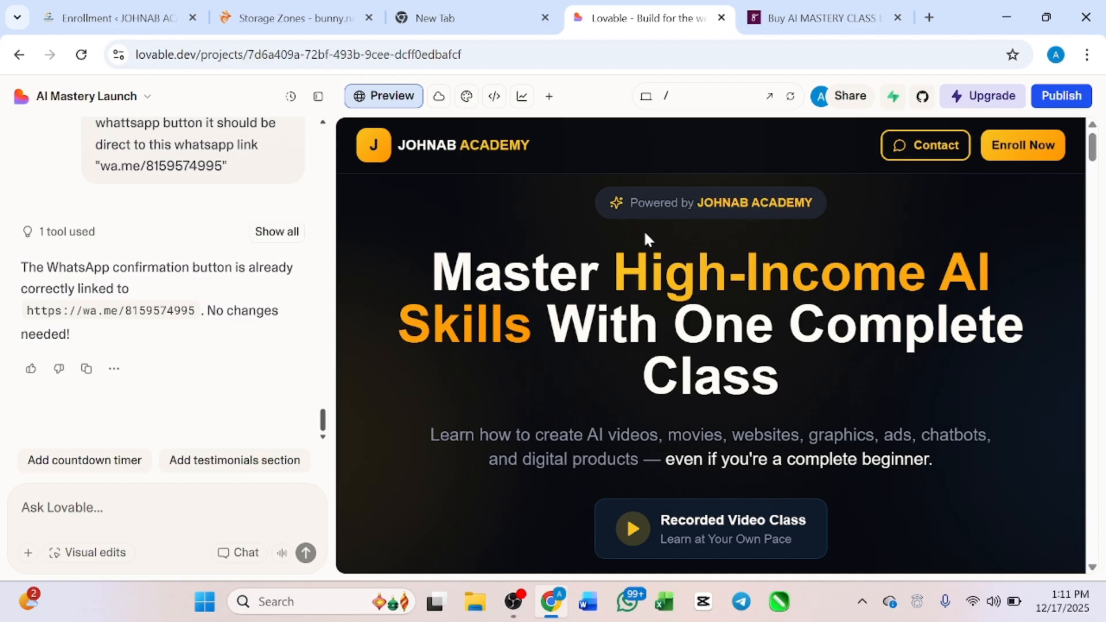
pyautogui.scroll(-3, 645, 234)
pyautogui.scroll(3, 648, 284)
# Step: Examine the publishing settings and the options for who can access the site, then close them and dismiss the browser notification
pyautogui.click(1056, 104)
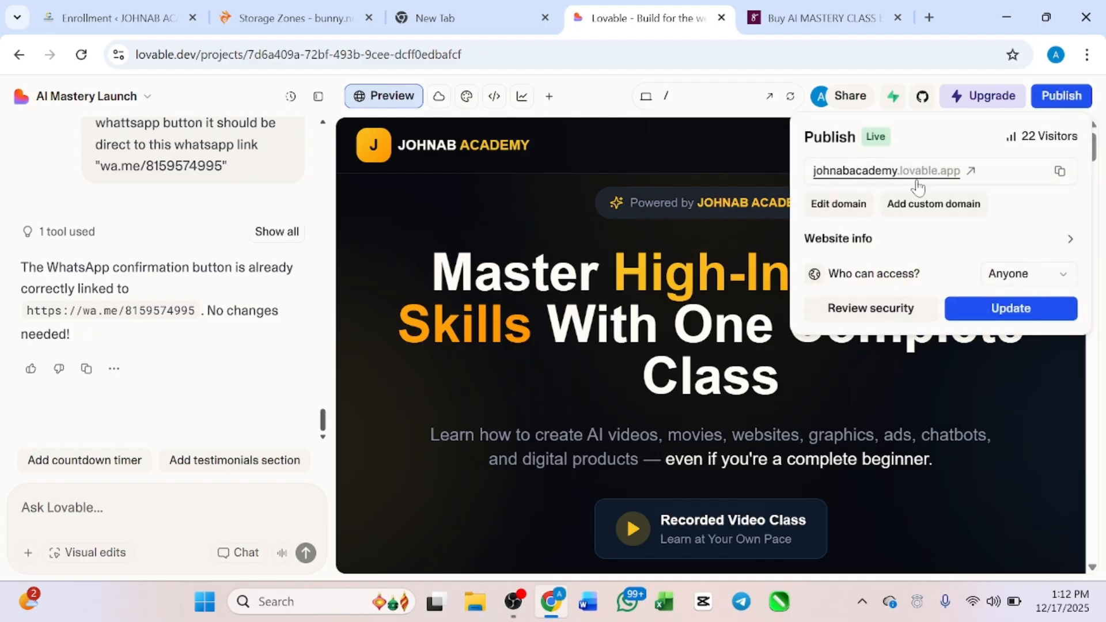
pyautogui.click(887, 315)
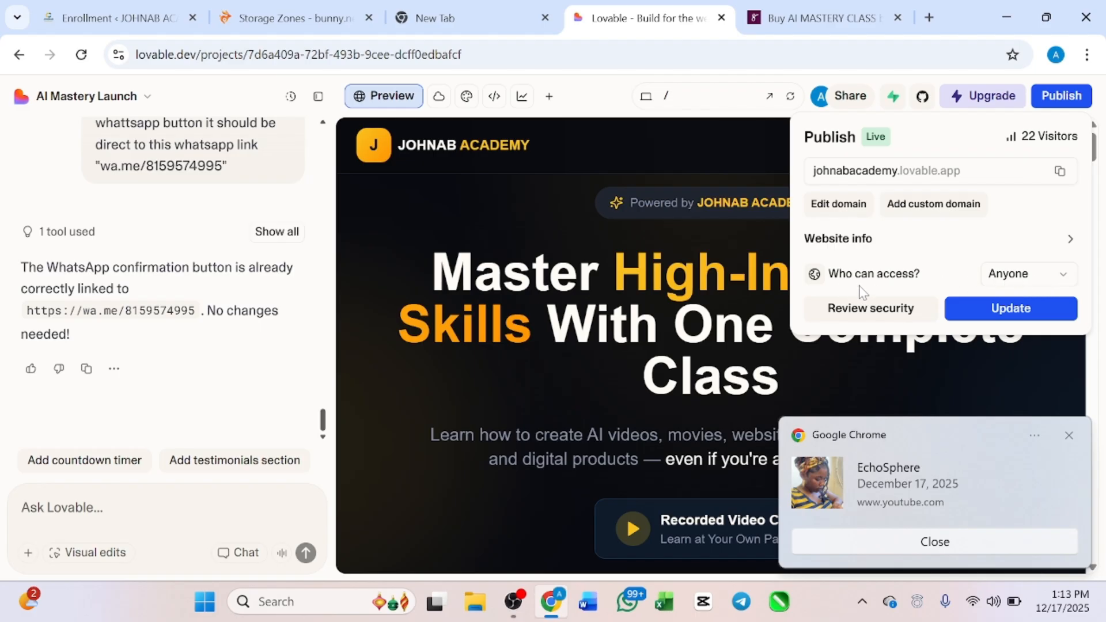
pyautogui.click(1037, 281)
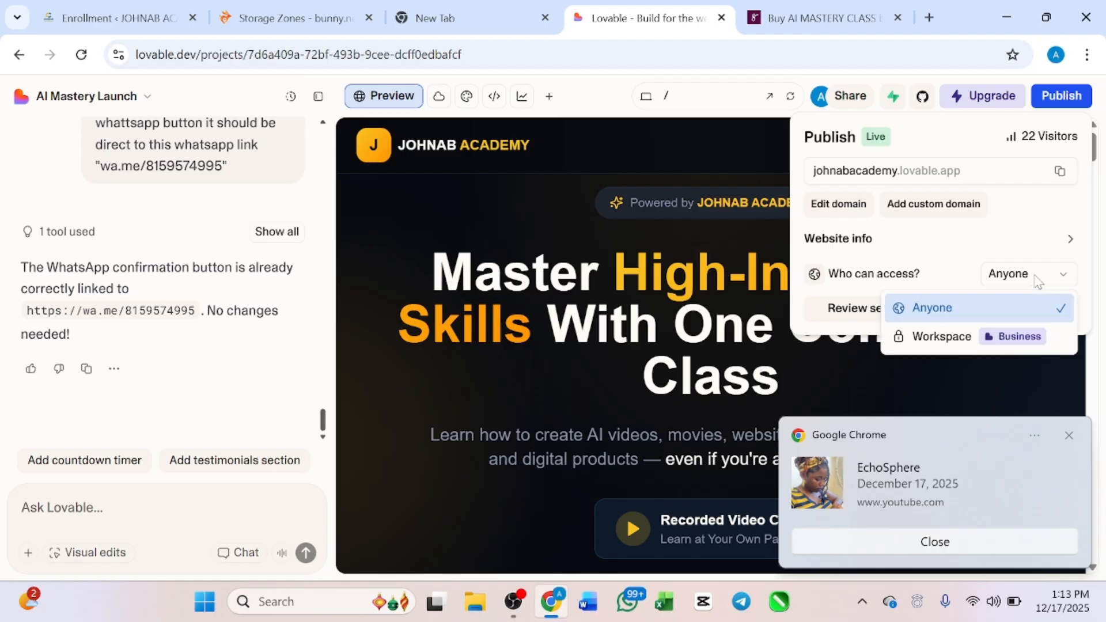
pyautogui.click(1036, 282)
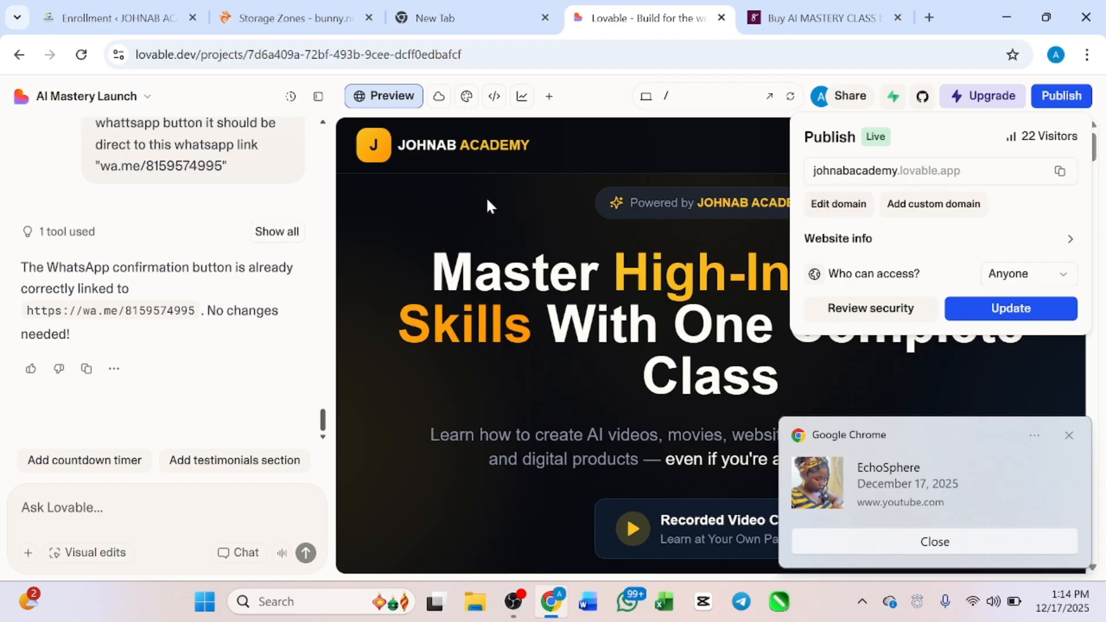
pyautogui.press('Escape')
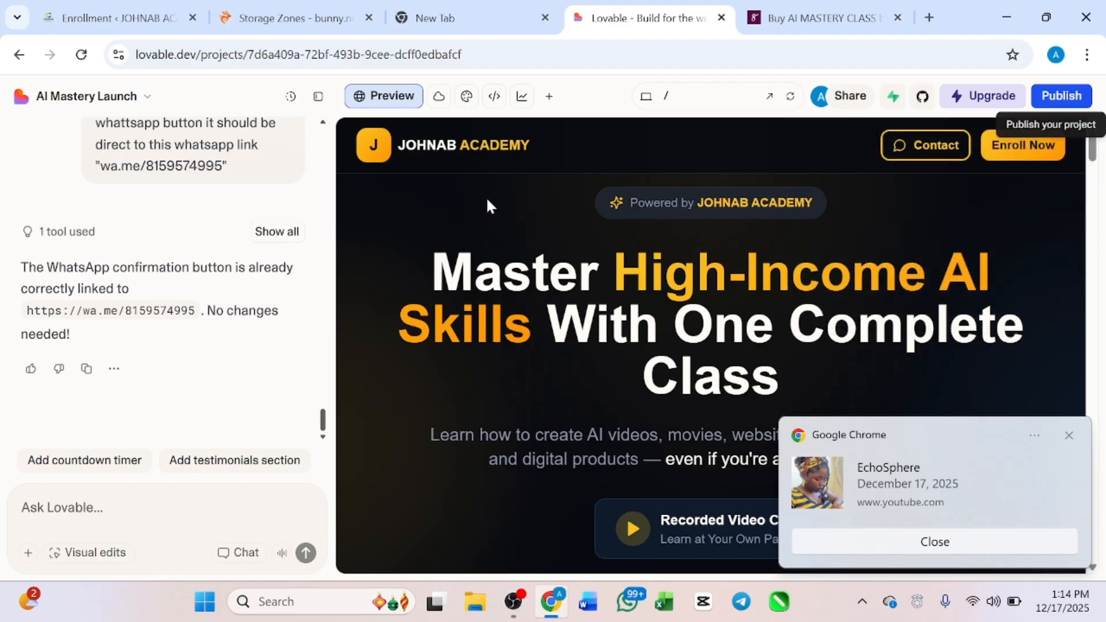
pyautogui.click(846, 544)
# Step: Follow the header's Enroll Now button to the enrollment section and examine the bank transfer and Selar card payment options
pyautogui.scroll(-10, 749, 404)
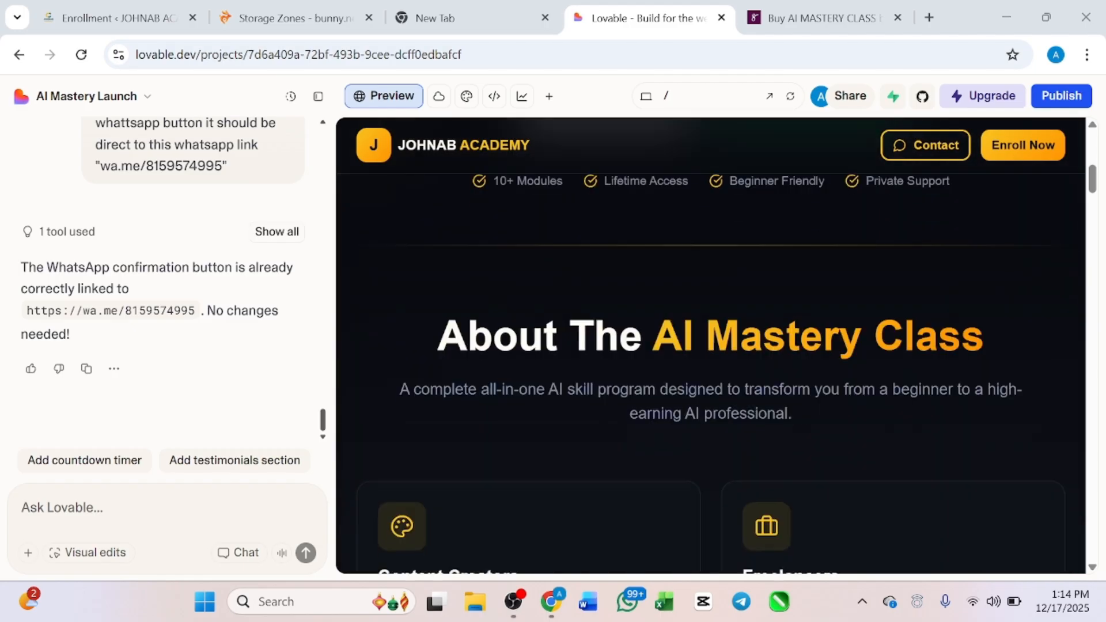
pyautogui.scroll(7, 663, 414)
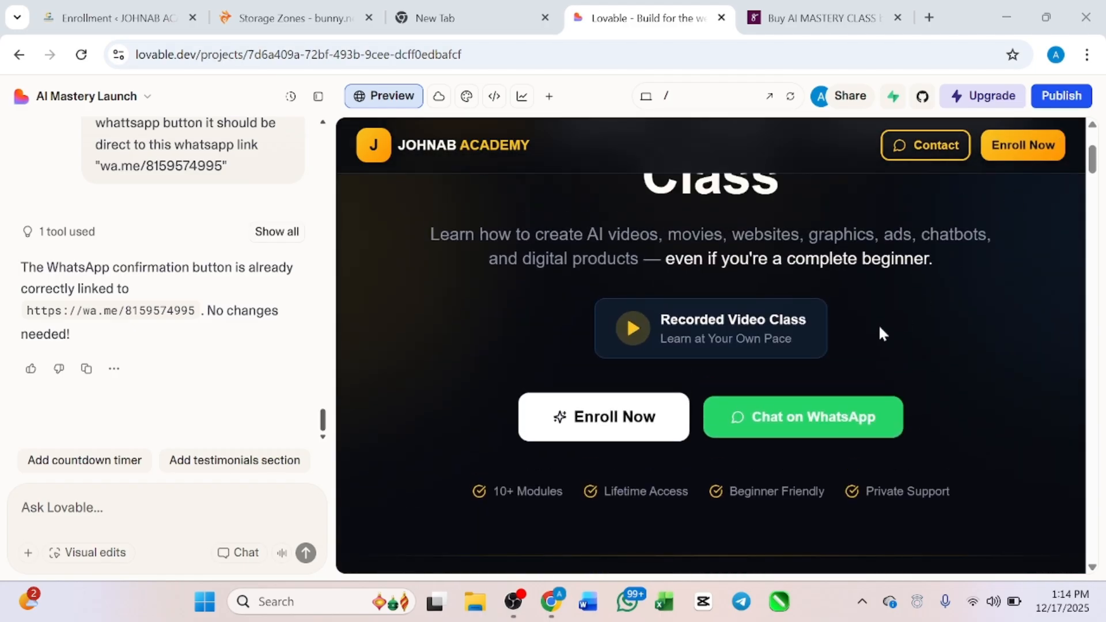
pyautogui.scroll(-3, 879, 329)
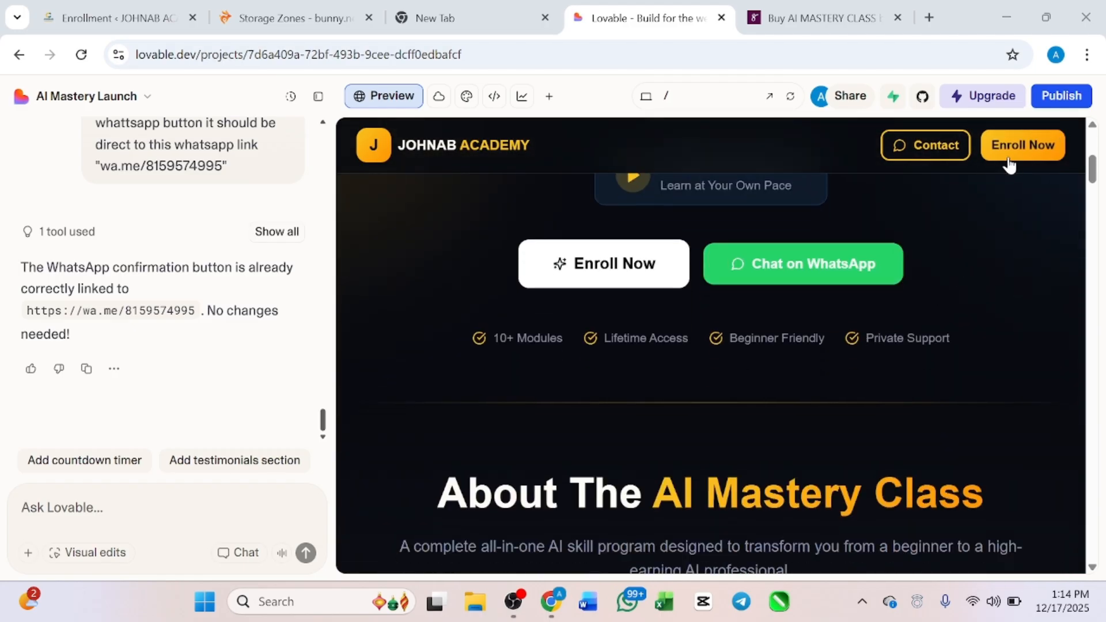
pyautogui.click(1009, 161)
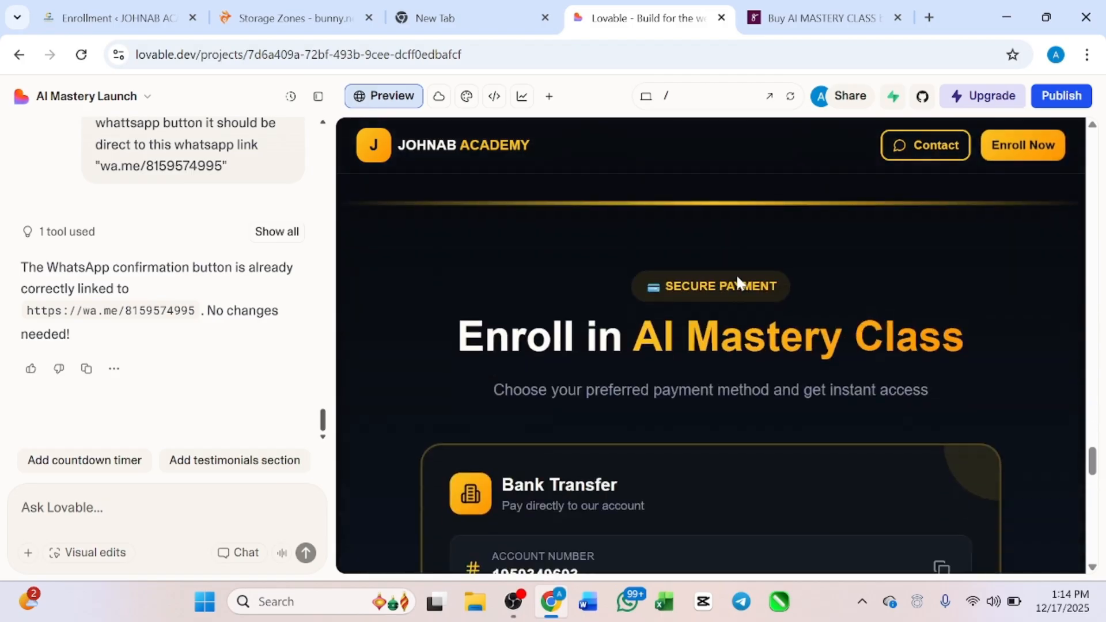
pyautogui.scroll(-2, 735, 275)
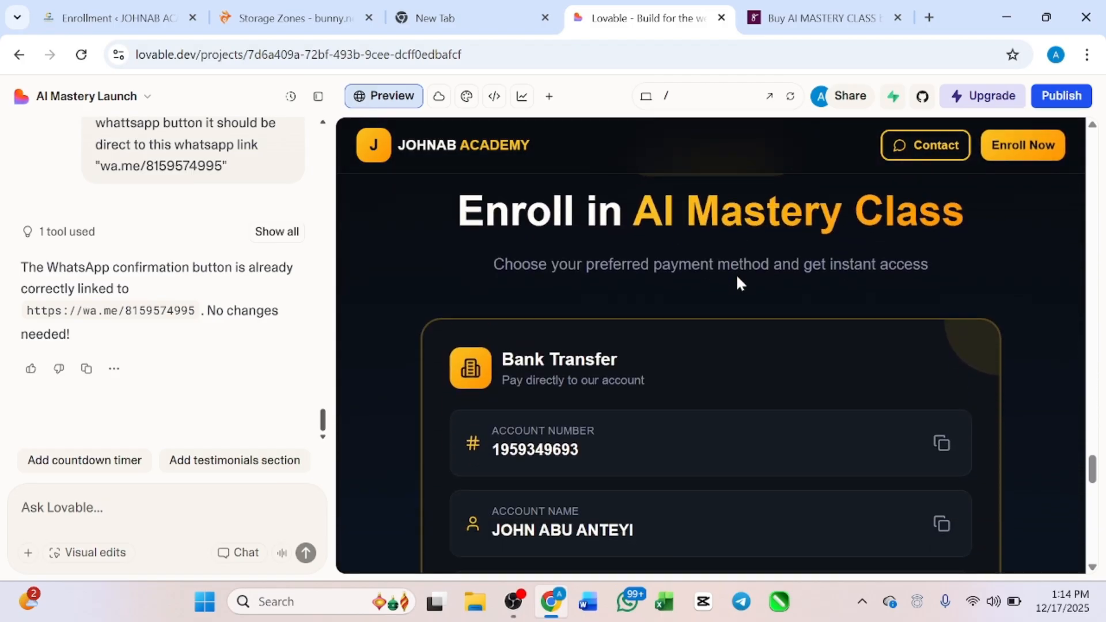
pyautogui.scroll(-1, 735, 274)
pyautogui.scroll(-8, 690, 369)
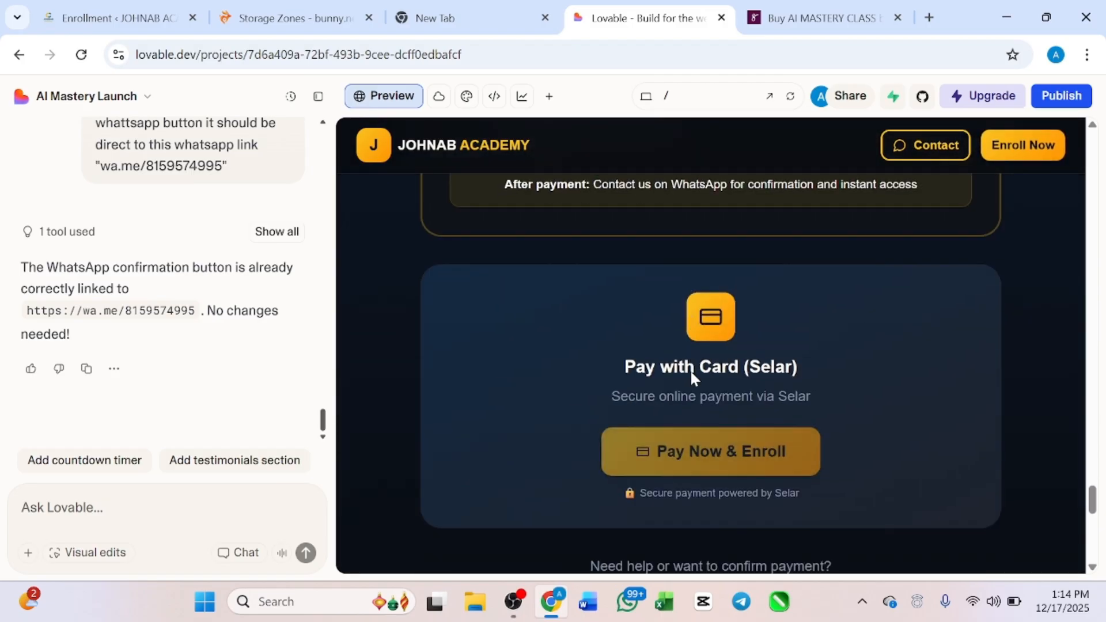
pyautogui.scroll(-2, 690, 369)
pyautogui.scroll(6, 703, 302)
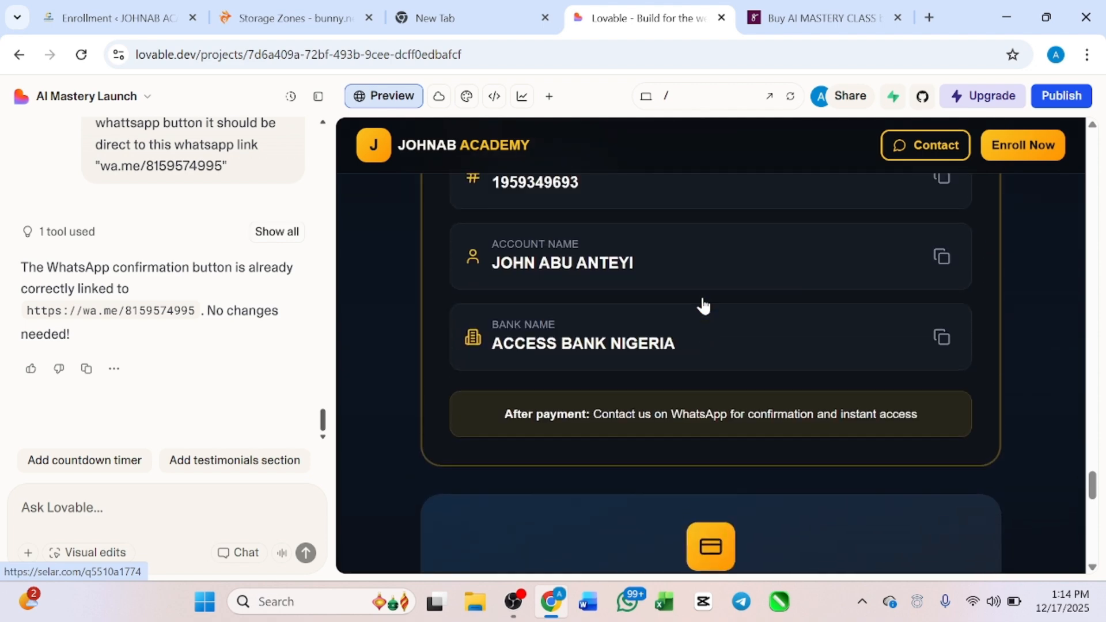
pyautogui.scroll(-5, 703, 306)
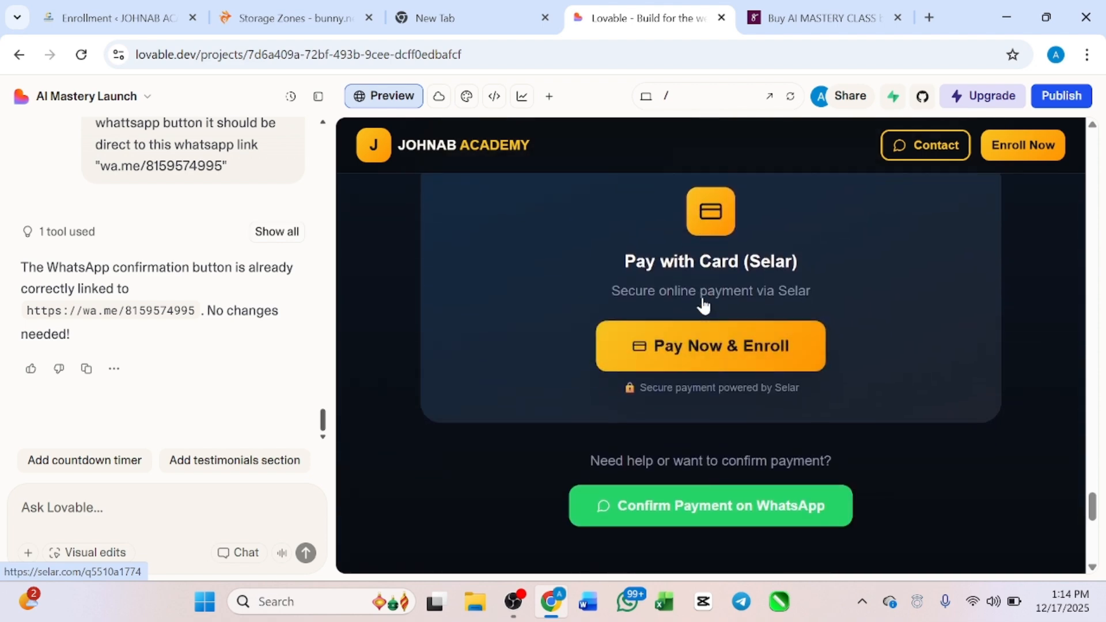
# Step: Check the Pay Now & Enroll and Confirm Payment on WhatsApp buttons, and review the bank details and bonus cards above them
pyautogui.scroll(2, 671, 268)
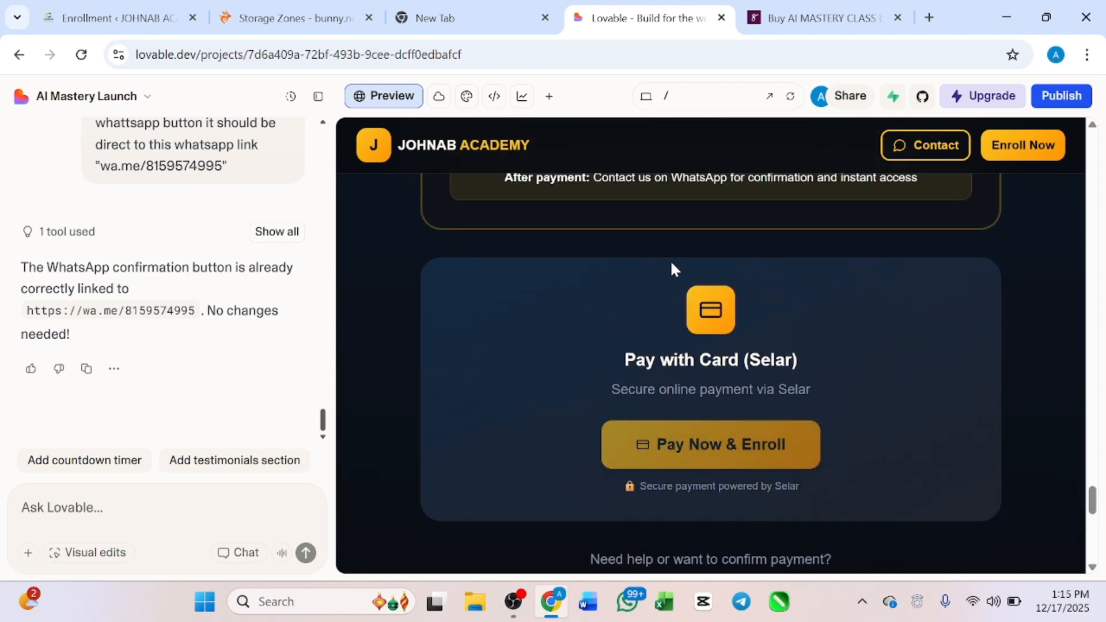
pyautogui.scroll(-1, 669, 266)
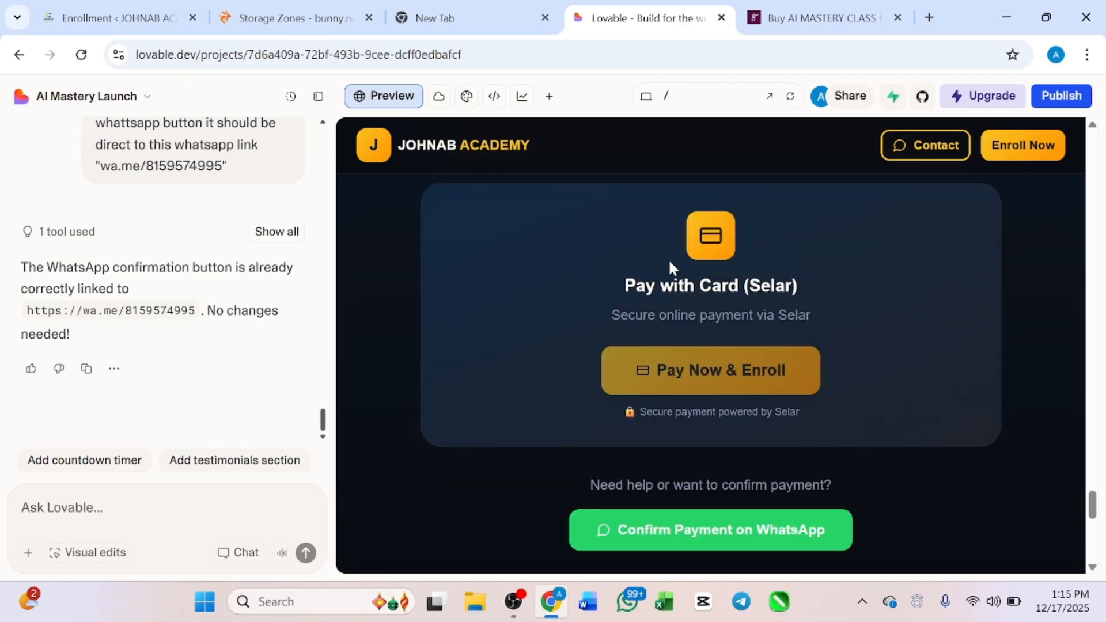
pyautogui.scroll(-1, 668, 258)
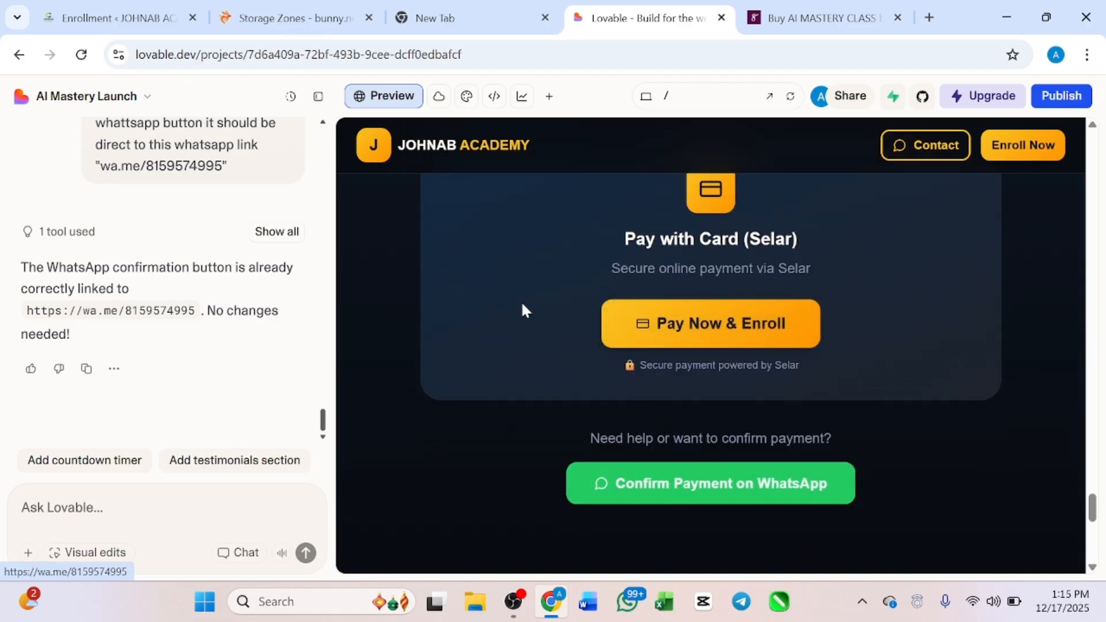
pyautogui.scroll(-1, 518, 300)
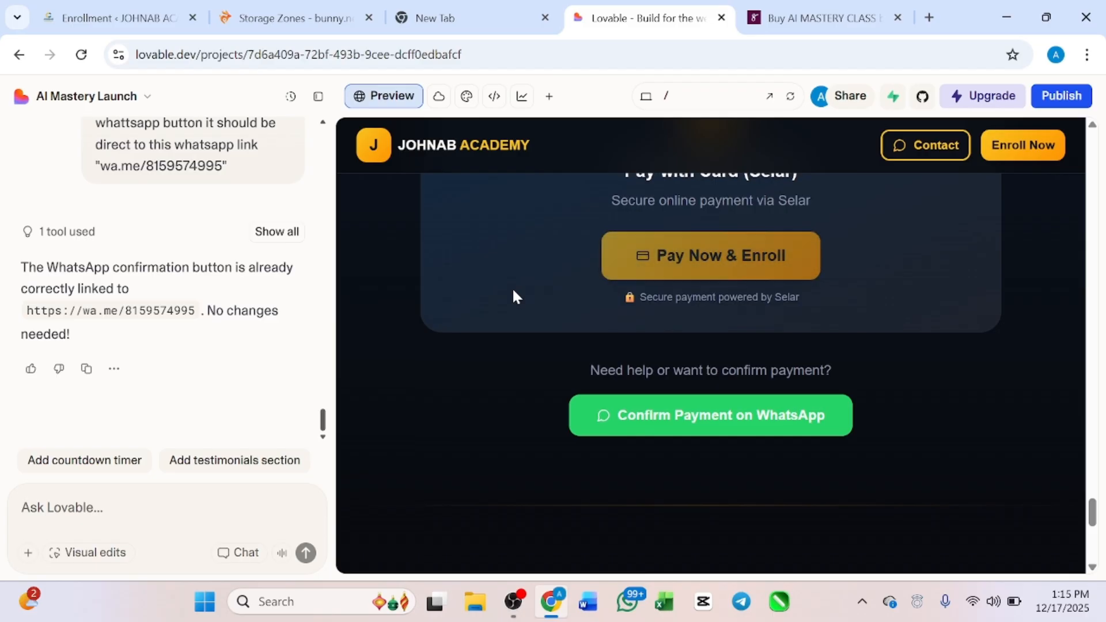
pyautogui.scroll(3, 514, 291)
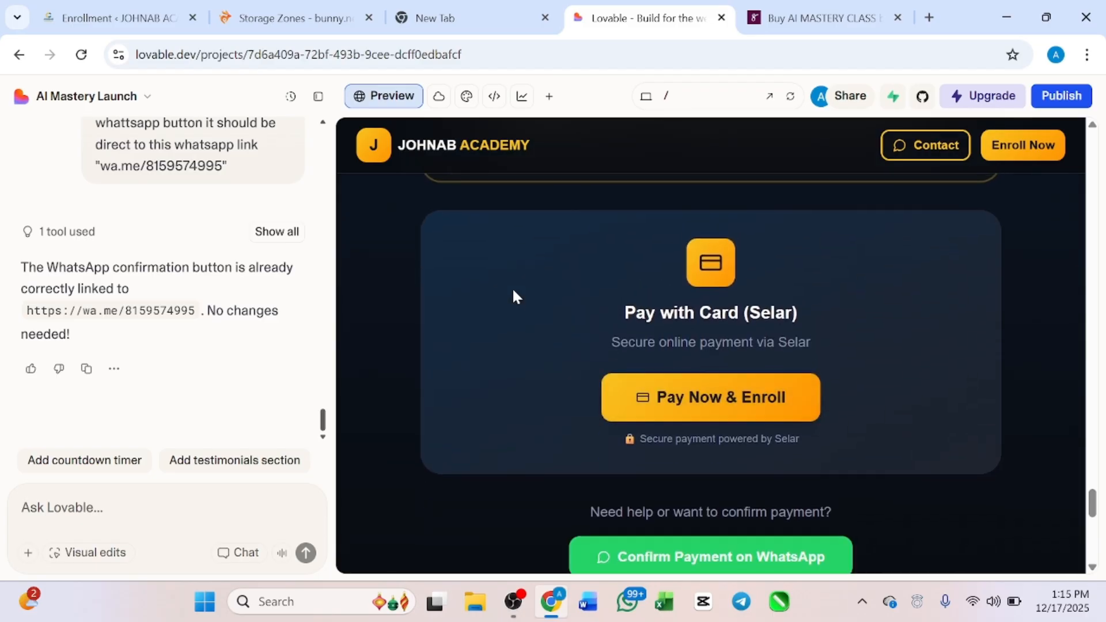
pyautogui.scroll(1, 514, 293)
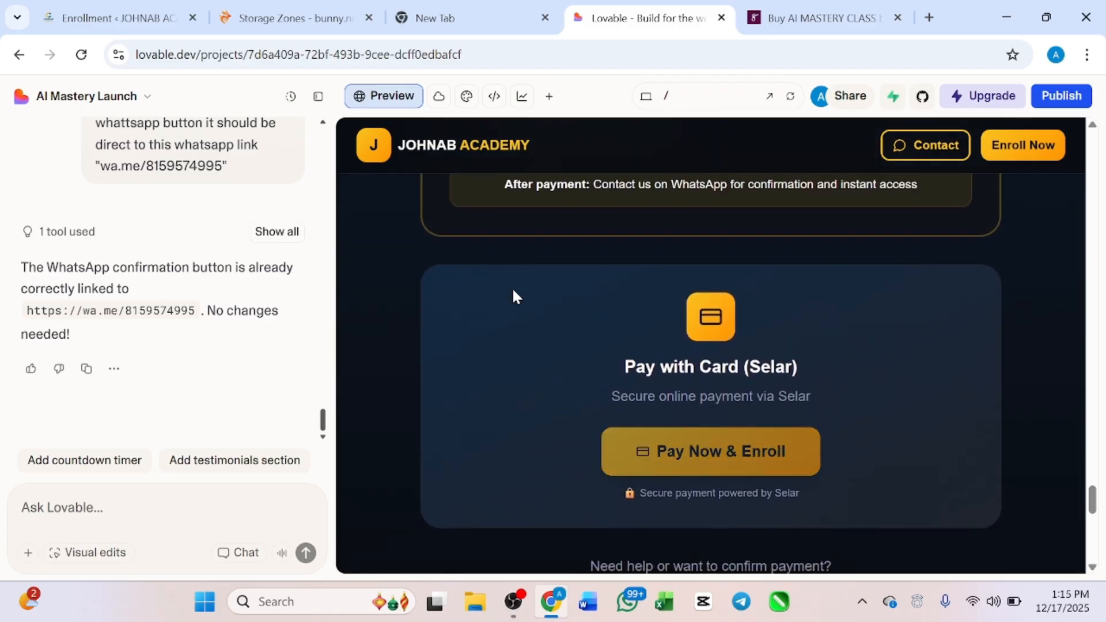
pyautogui.scroll(5, 512, 286)
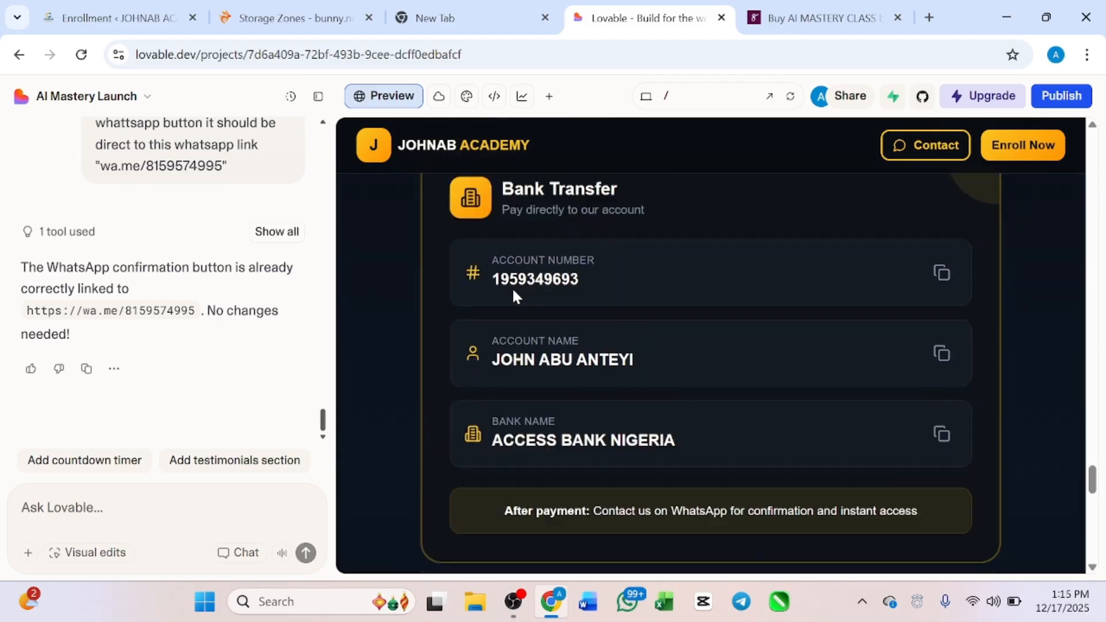
pyautogui.scroll(3, 513, 287)
pyautogui.scroll(5, 512, 288)
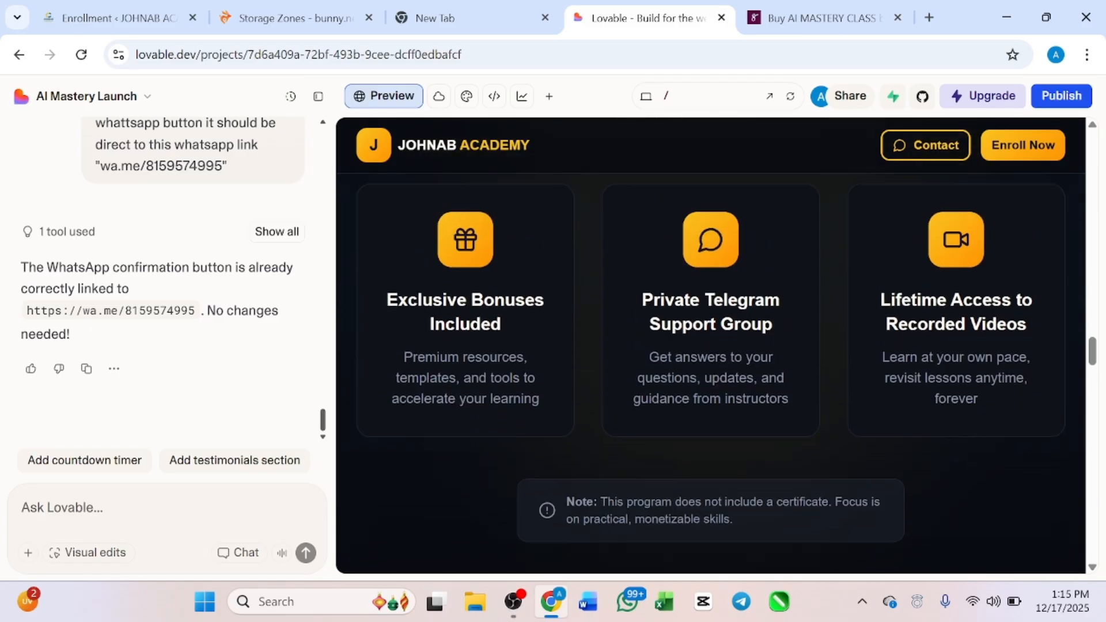